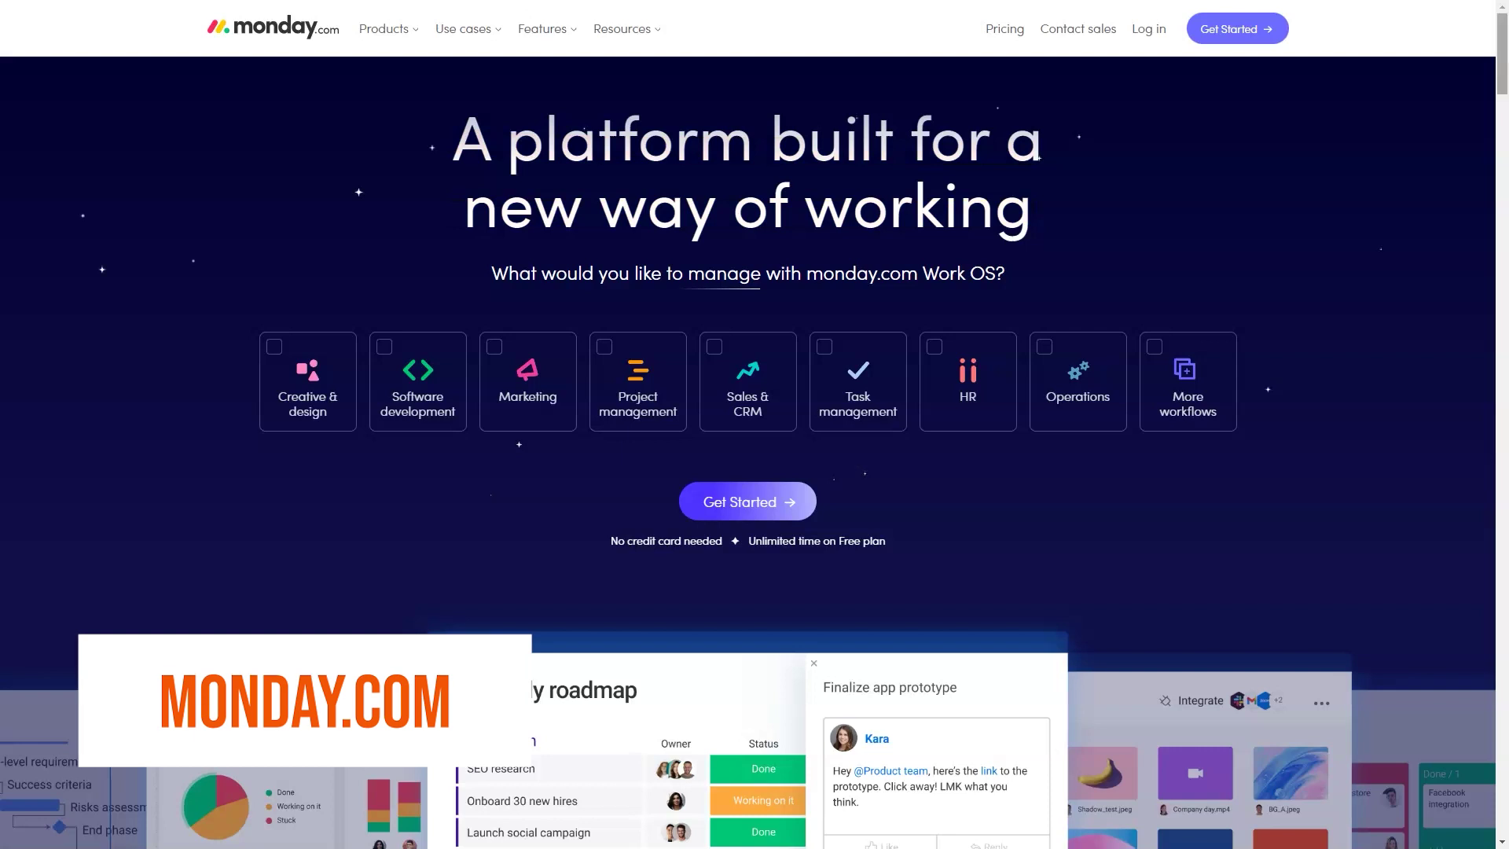
{"action": "scroll", "coordinate": [754, 424], "scroll_direction": "down", "scroll_amount": 10}
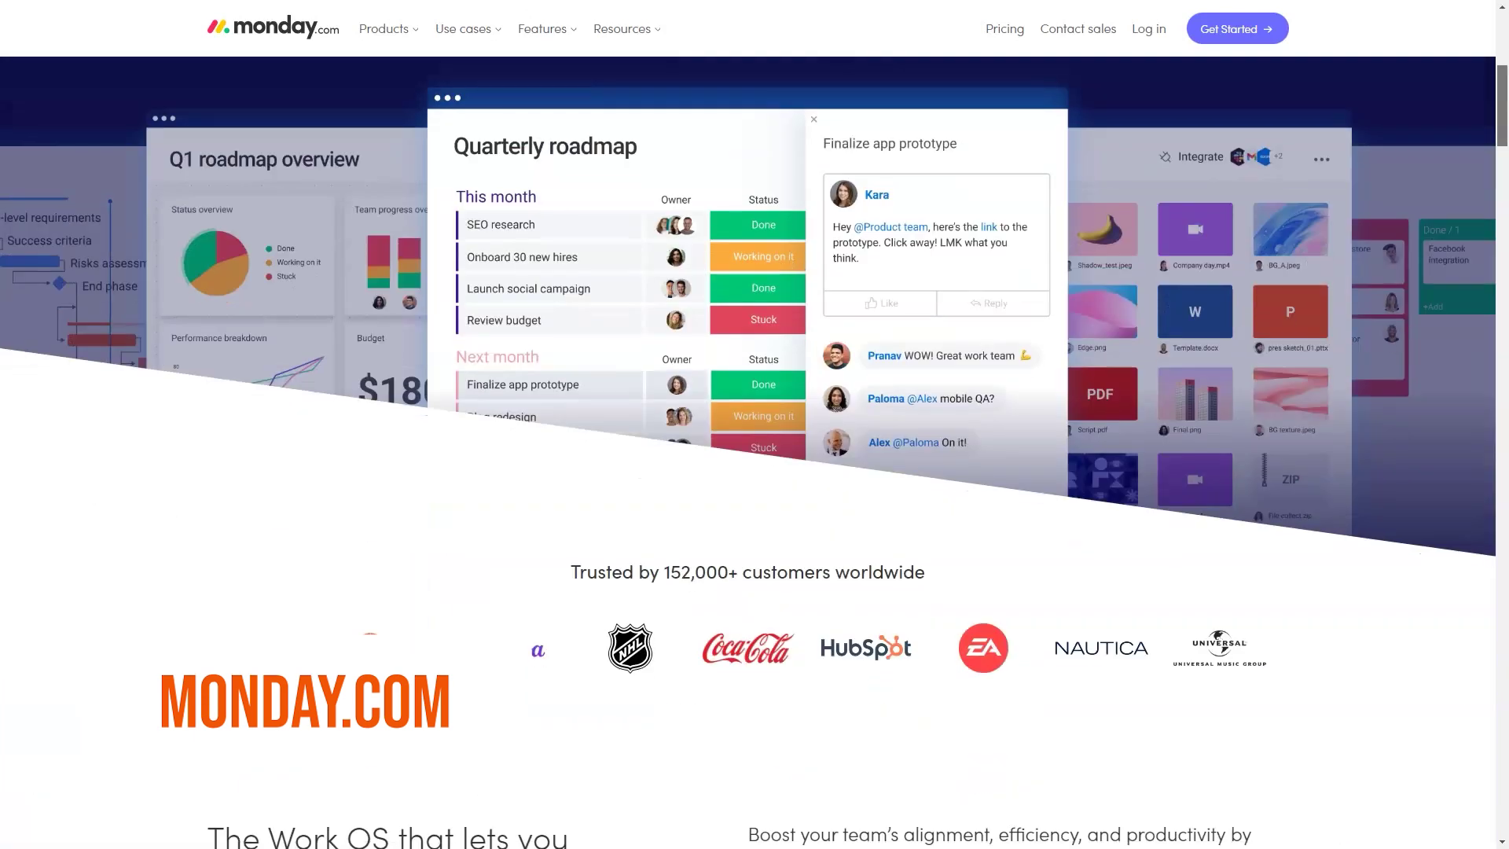
{"action": "scroll", "coordinate": [754, 424], "scroll_direction": "down", "scroll_amount": 8}
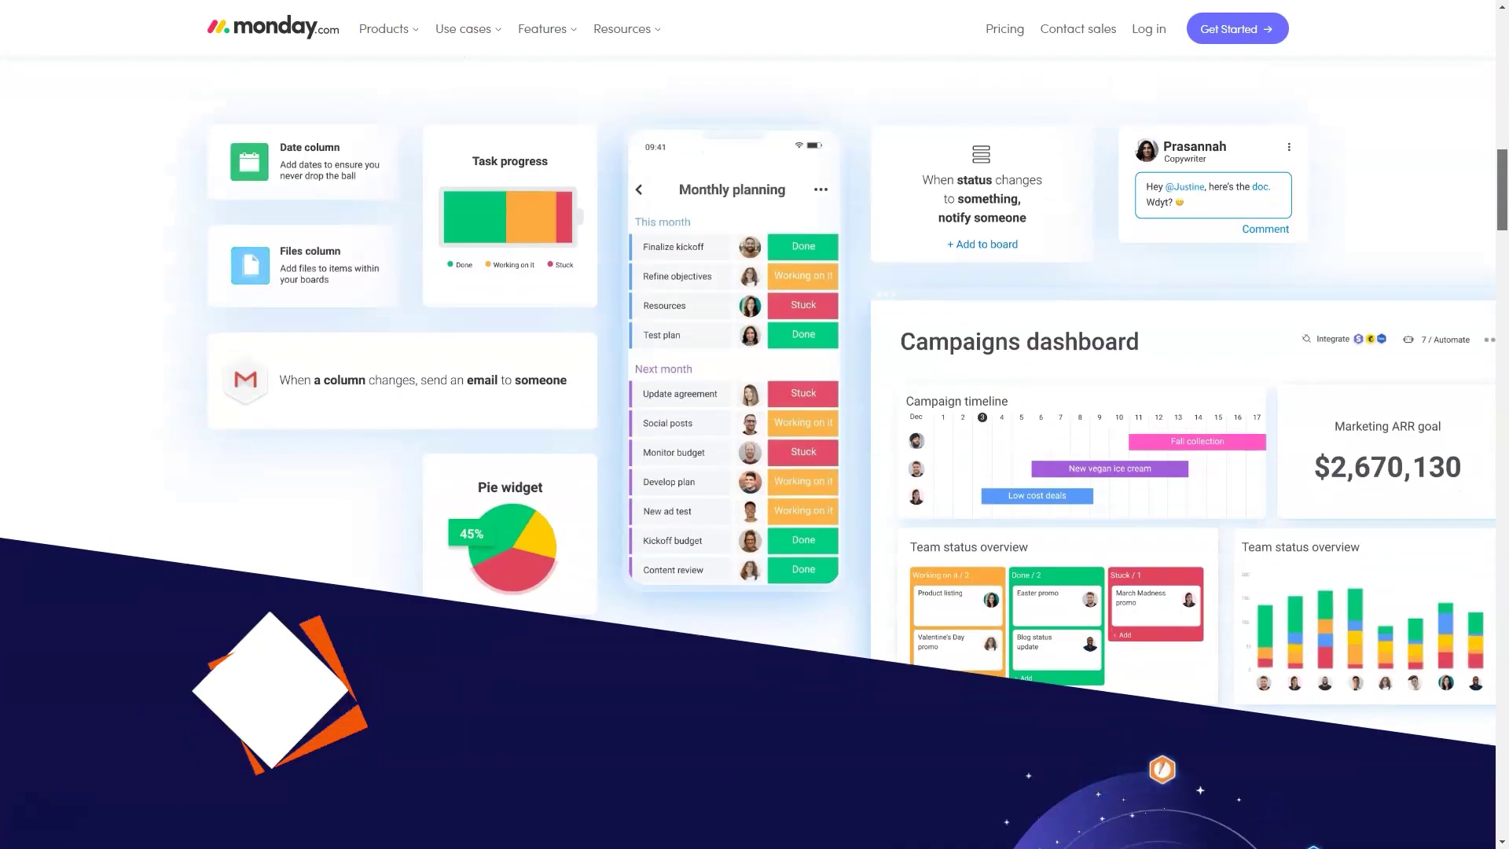
{"action": "scroll", "coordinate": [754, 425], "scroll_direction": "down", "scroll_amount": 3}
{"action": "scroll", "coordinate": [755, 425], "scroll_direction": "down", "scroll_amount": 8}
{"action": "scroll", "coordinate": [754, 424], "scroll_direction": "down", "scroll_amount": 2}
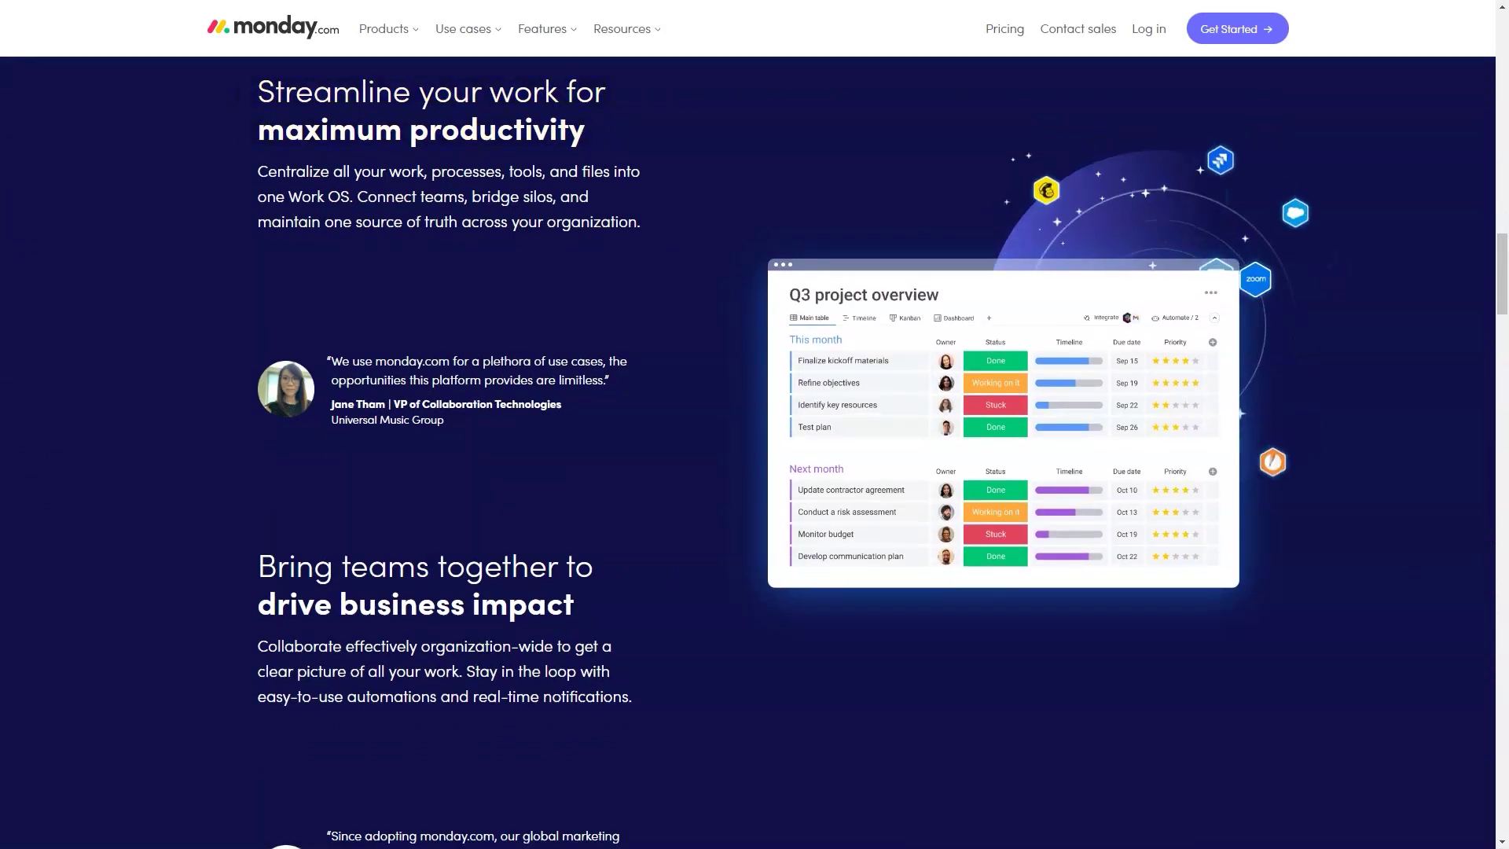
{"action": "scroll", "coordinate": [754, 425], "scroll_direction": "down", "scroll_amount": 5}
{"action": "scroll", "coordinate": [755, 424], "scroll_direction": "down", "scroll_amount": 5}
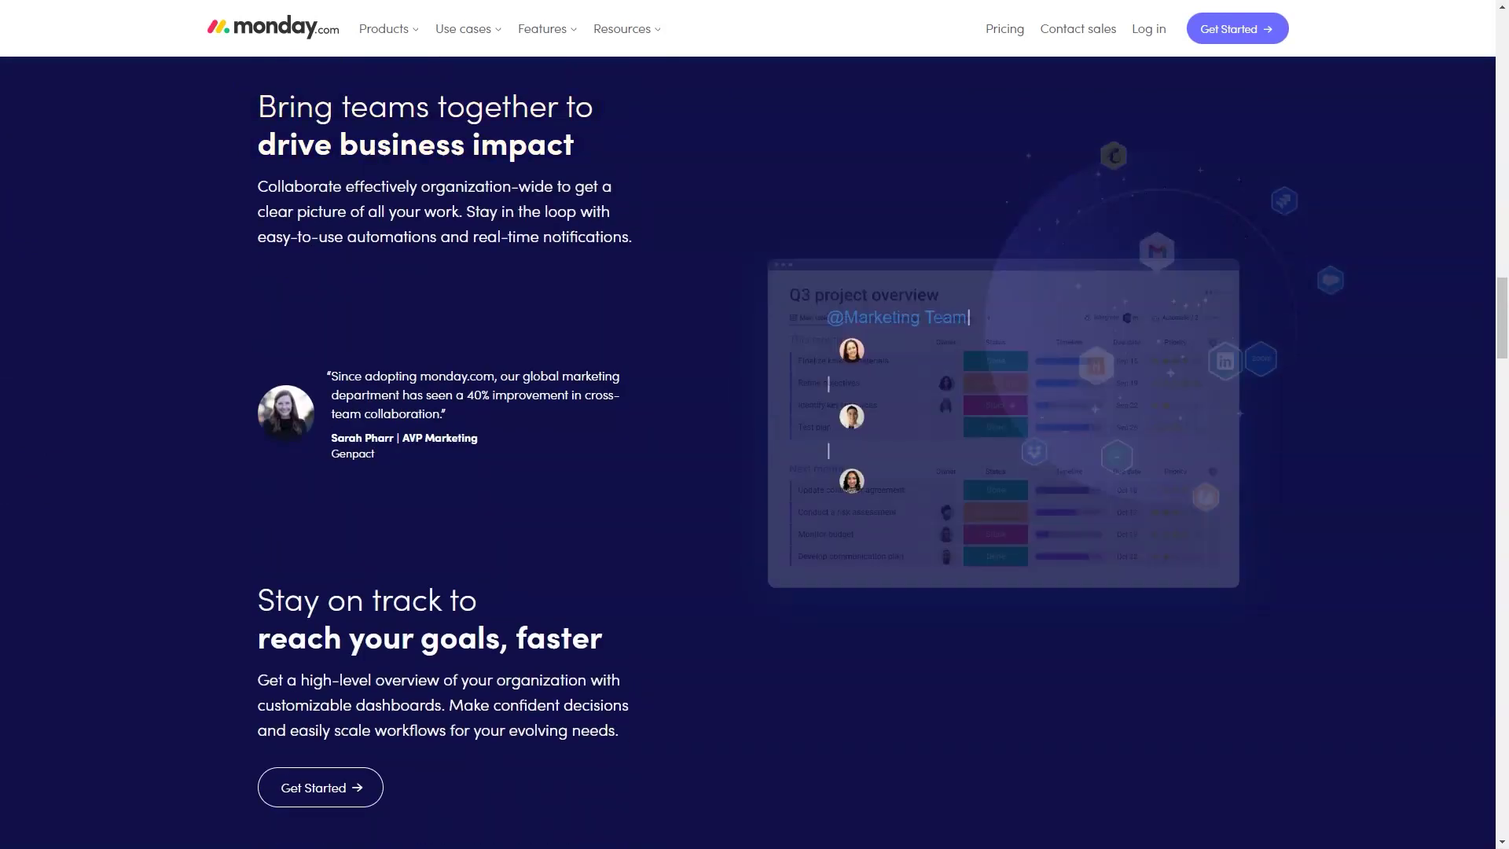
{"action": "scroll", "coordinate": [754, 425], "scroll_direction": "down", "scroll_amount": 2}
{"action": "scroll", "coordinate": [754, 424], "scroll_direction": "down", "scroll_amount": 8}
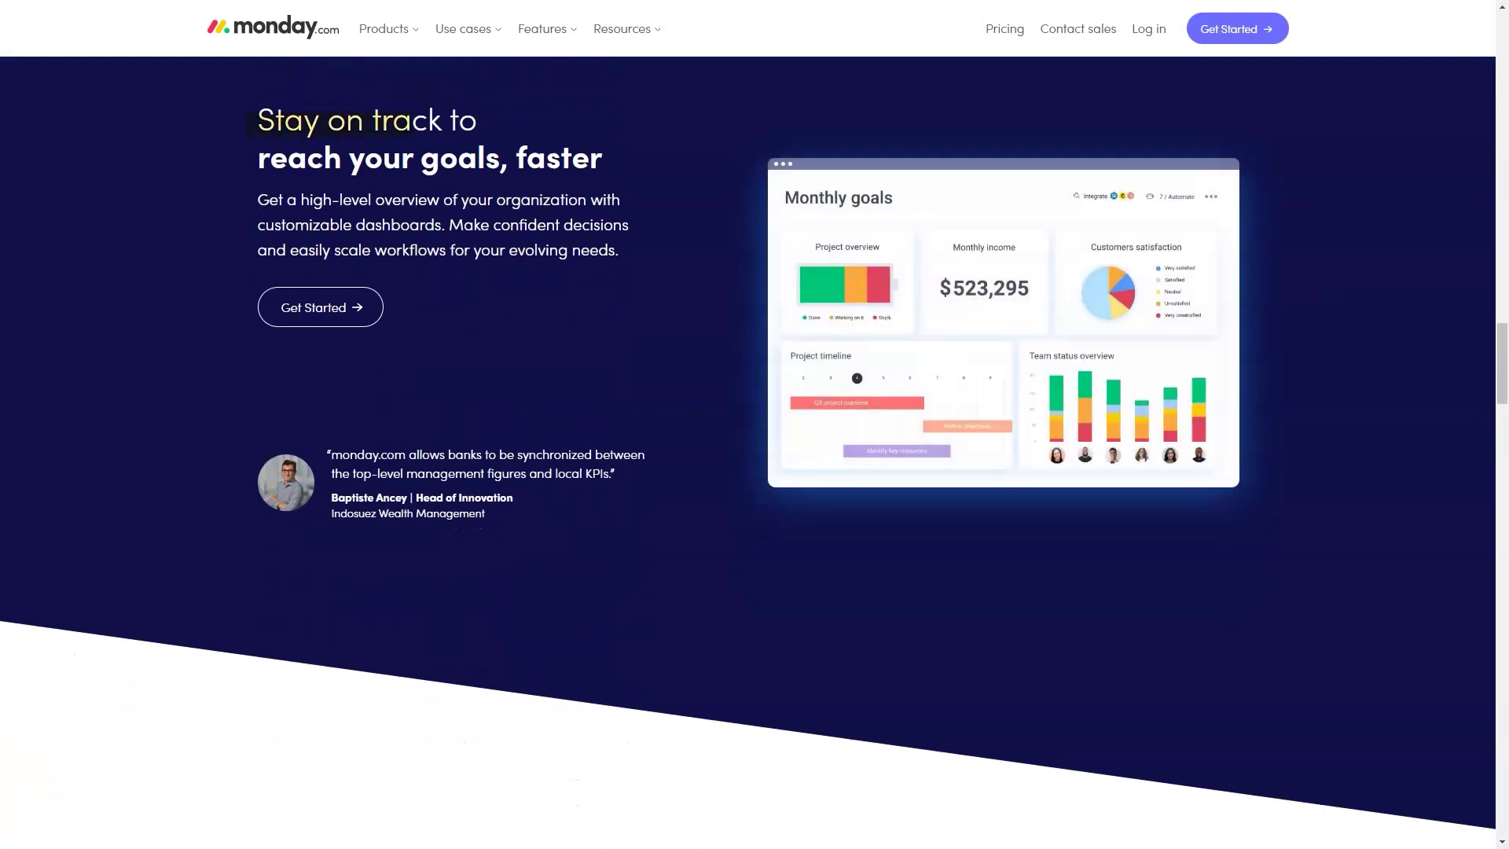
{"action": "scroll", "coordinate": [755, 425], "scroll_direction": "down", "scroll_amount": 4}
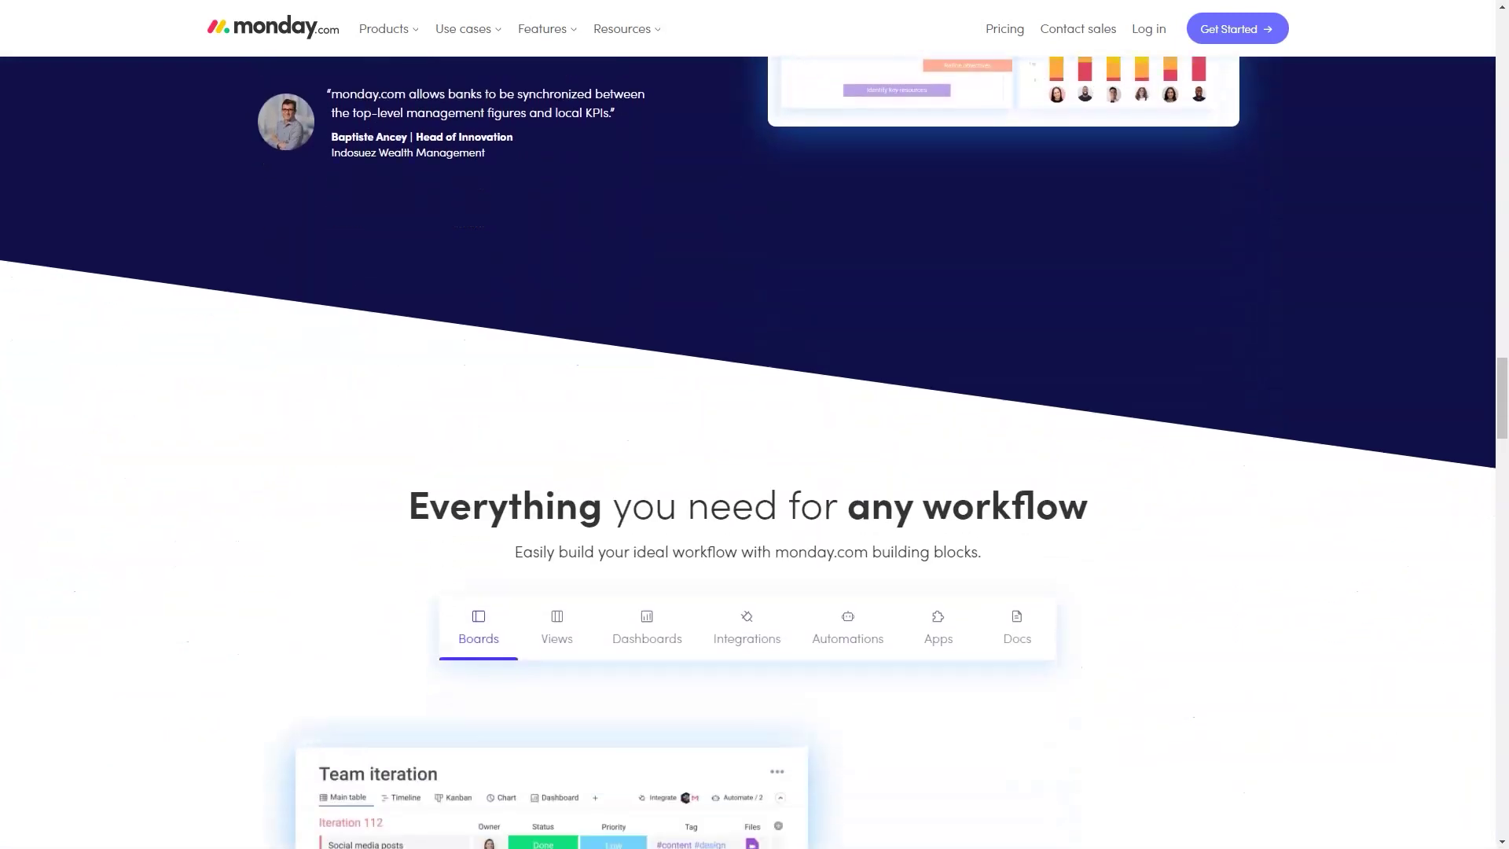
{"action": "scroll", "coordinate": [755, 424], "scroll_direction": "down", "scroll_amount": 4}
{"action": "scroll", "coordinate": [755, 425], "scroll_direction": "down", "scroll_amount": 2}
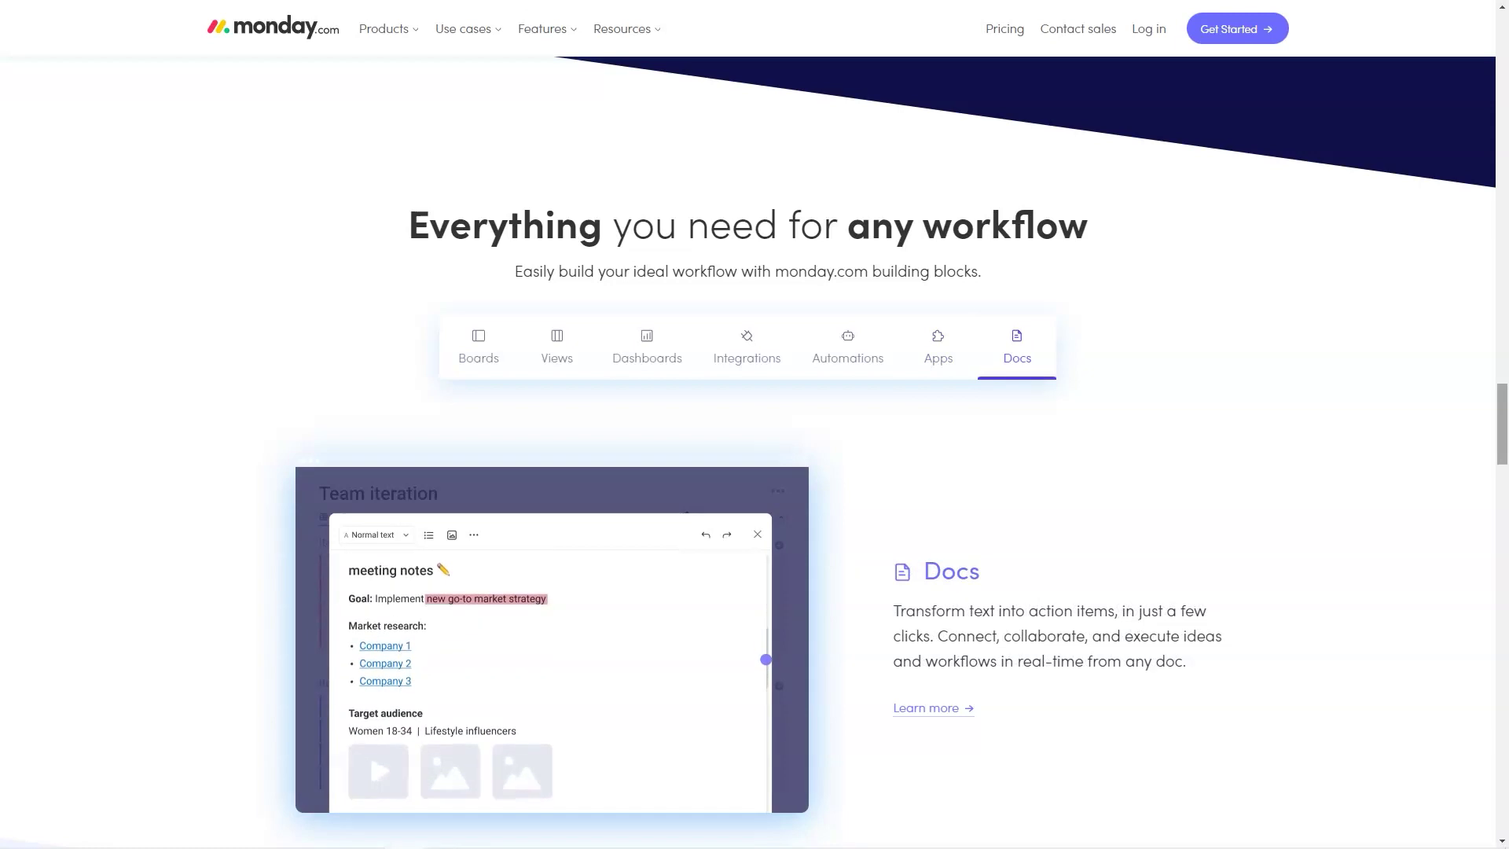
{"action": "scroll", "coordinate": [755, 471], "scroll_direction": "down", "scroll_amount": 2}
{"action": "scroll", "coordinate": [754, 471], "scroll_direction": "down", "scroll_amount": 8}
{"action": "scroll", "coordinate": [755, 471], "scroll_direction": "down", "scroll_amount": 3}
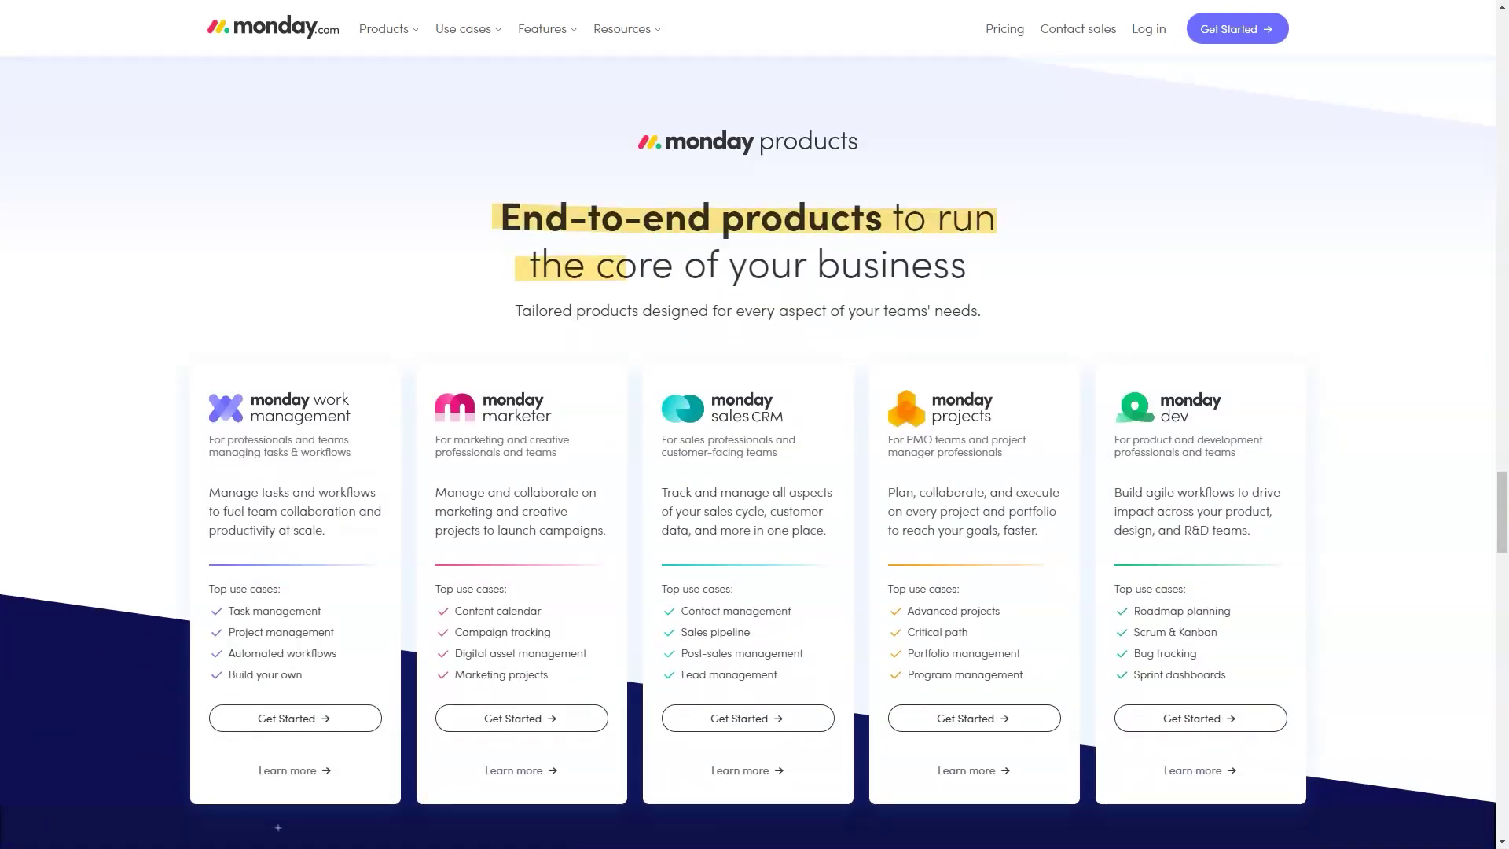
{"action": "scroll", "coordinate": [754, 472], "scroll_direction": "down", "scroll_amount": 3}
{"action": "scroll", "coordinate": [755, 472], "scroll_direction": "down", "scroll_amount": 5}
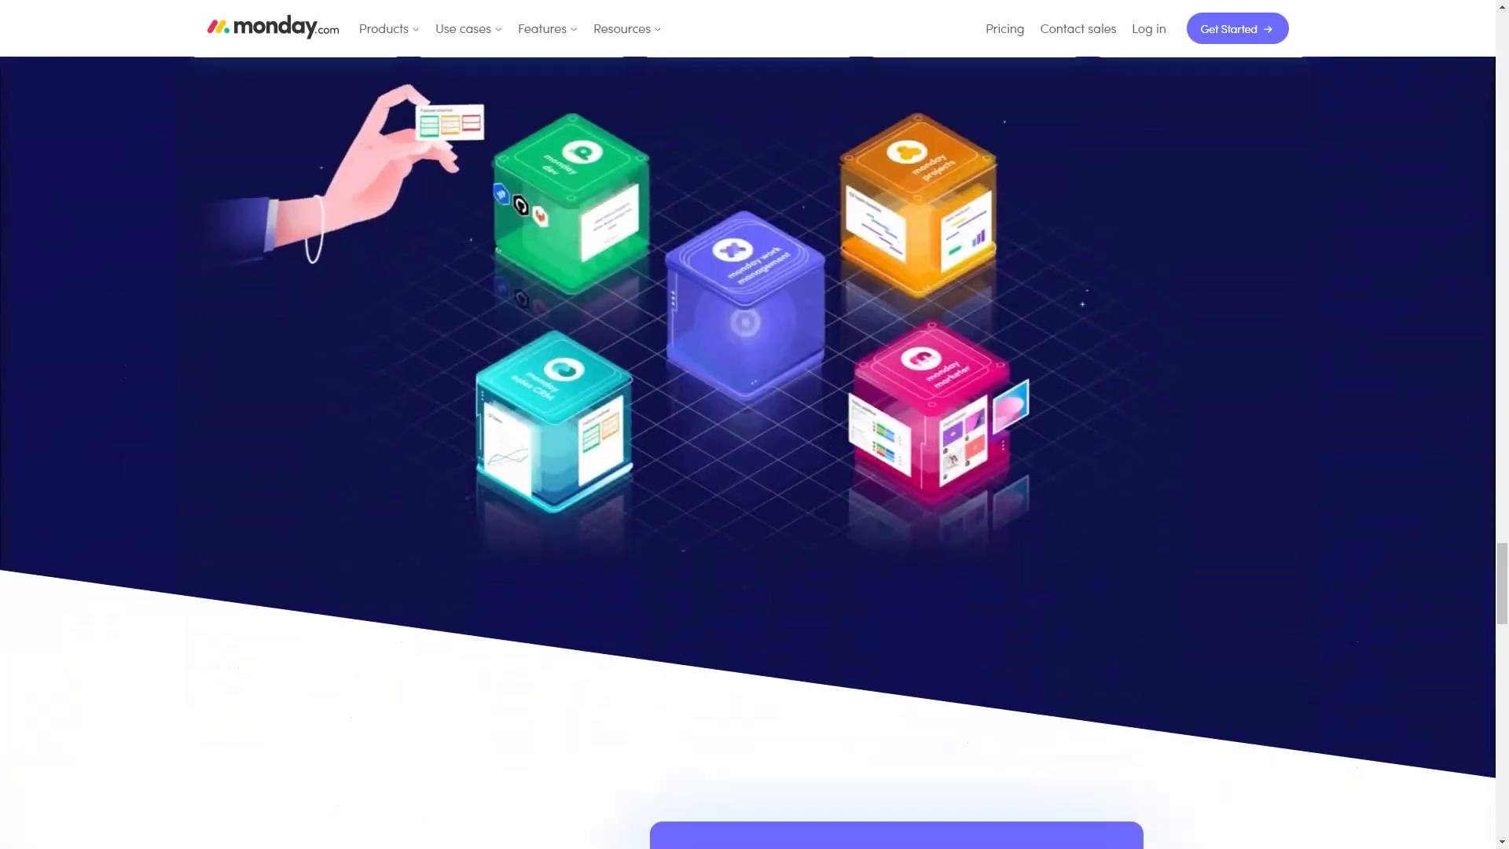
{"action": "scroll", "coordinate": [755, 472], "scroll_direction": "down", "scroll_amount": 3}
{"action": "scroll", "coordinate": [755, 471], "scroll_direction": "down", "scroll_amount": 5}
{"action": "scroll", "coordinate": [754, 471], "scroll_direction": "down", "scroll_amount": 3}
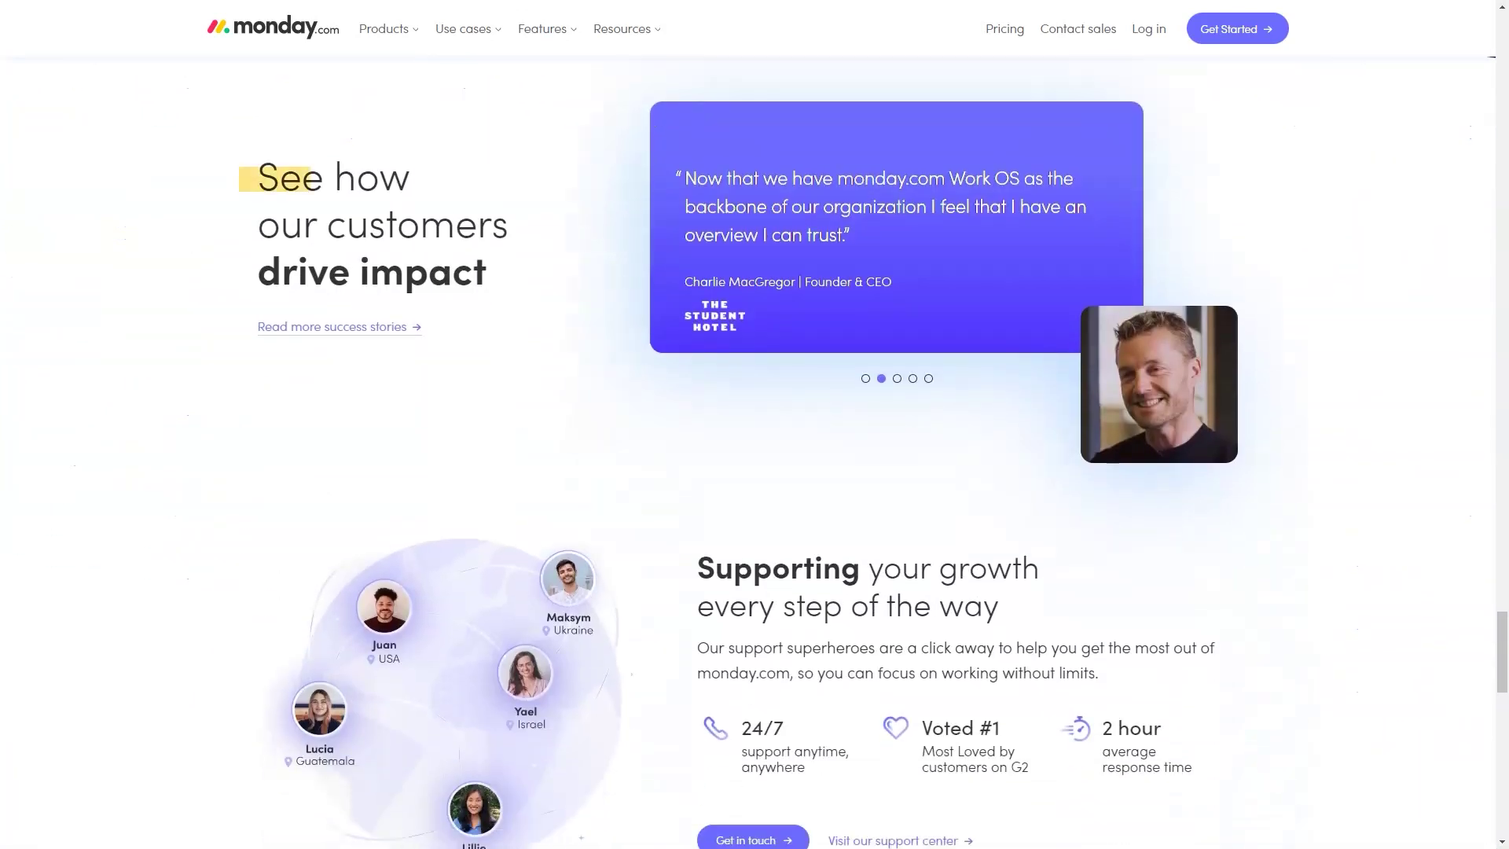
{"action": "scroll", "coordinate": [755, 471], "scroll_direction": "down", "scroll_amount": 2}
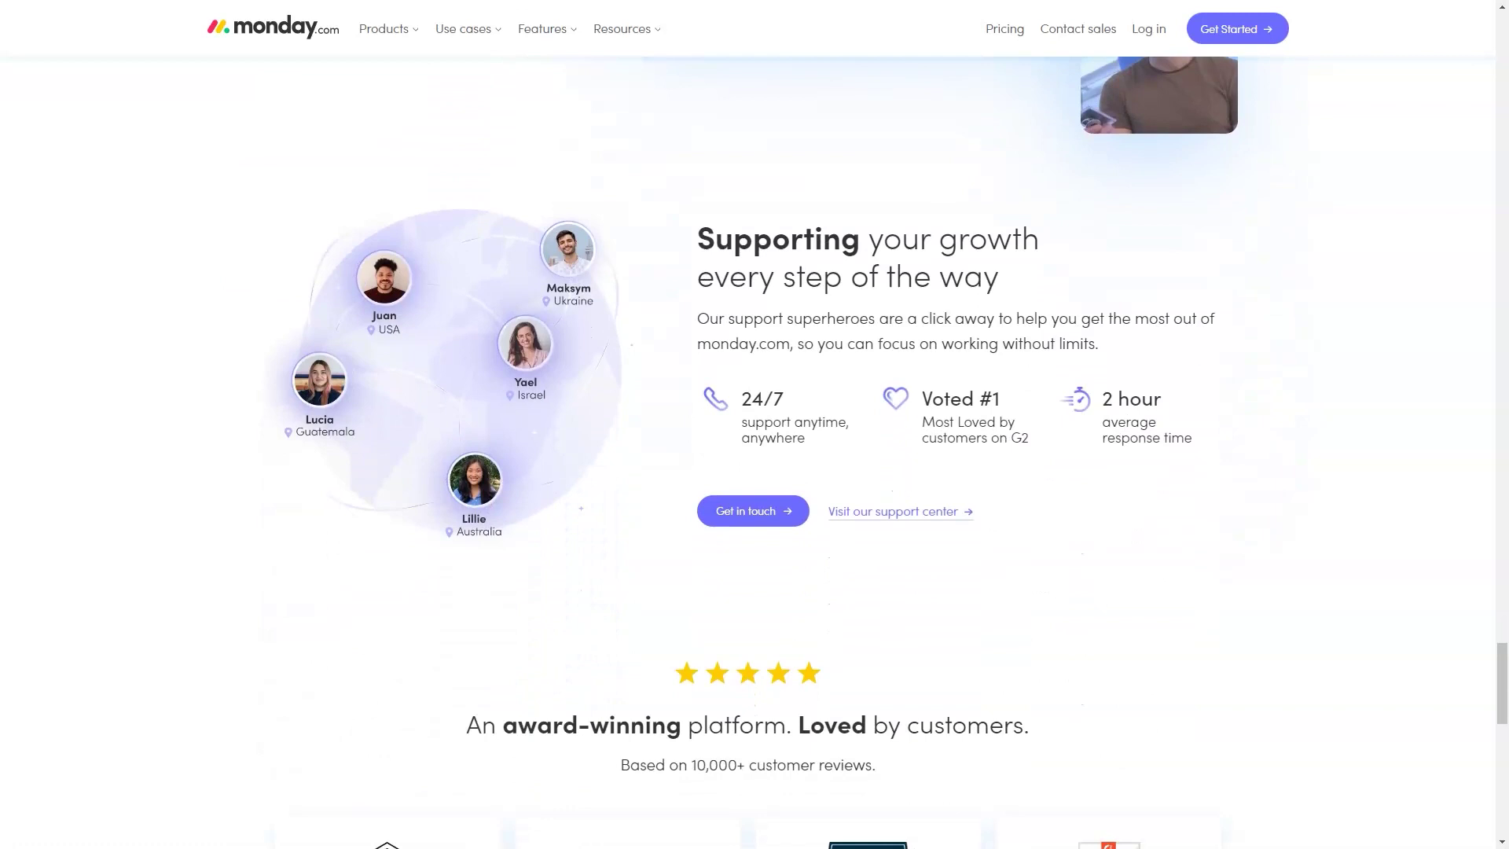
{"action": "scroll", "coordinate": [755, 473], "scroll_direction": "down", "scroll_amount": 3}
{"action": "scroll", "coordinate": [756, 473], "scroll_direction": "down", "scroll_amount": 2}
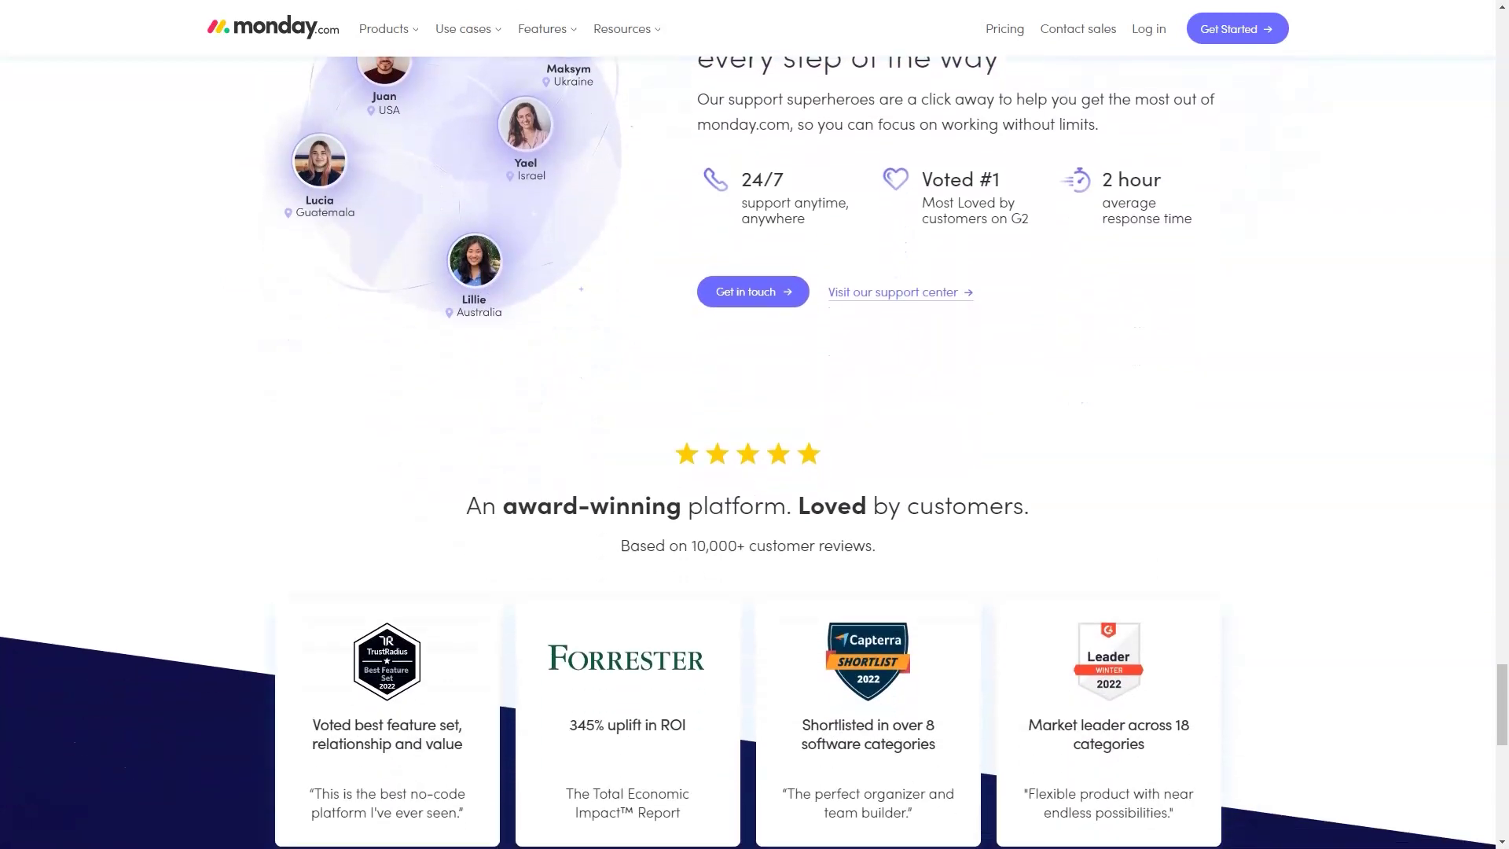
{"action": "scroll", "coordinate": [755, 473], "scroll_direction": "down", "scroll_amount": 3}
{"action": "scroll", "coordinate": [755, 471], "scroll_direction": "down", "scroll_amount": 4}
{"action": "scroll", "coordinate": [754, 471], "scroll_direction": "down", "scroll_amount": 3}
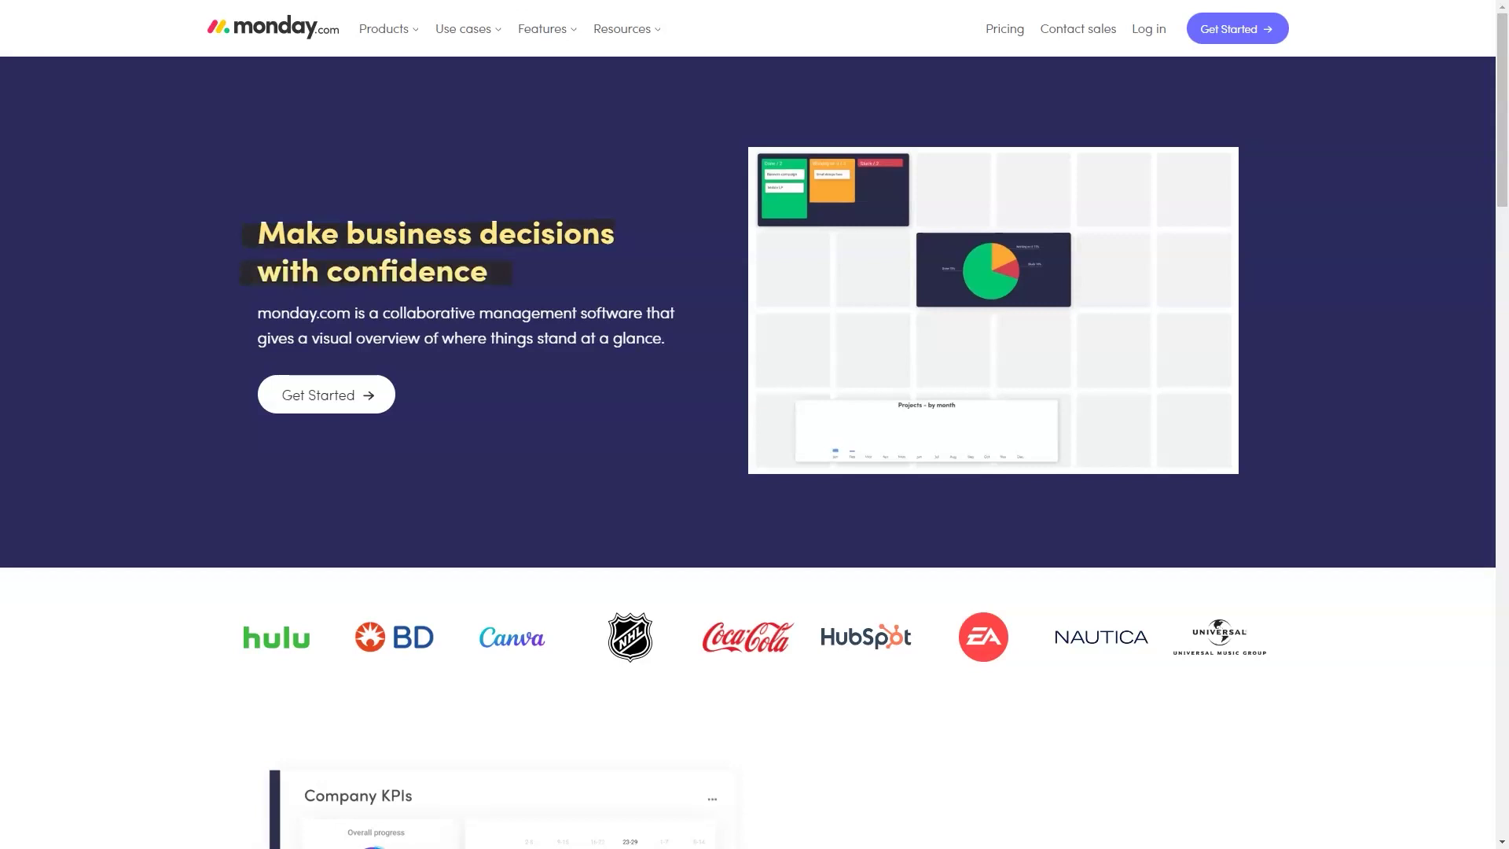
{"action": "scroll", "coordinate": [754, 472], "scroll_direction": "down", "scroll_amount": 2}
{"action": "scroll", "coordinate": [755, 471], "scroll_direction": "down", "scroll_amount": 3}
{"action": "scroll", "coordinate": [755, 472], "scroll_direction": "down", "scroll_amount": 2}
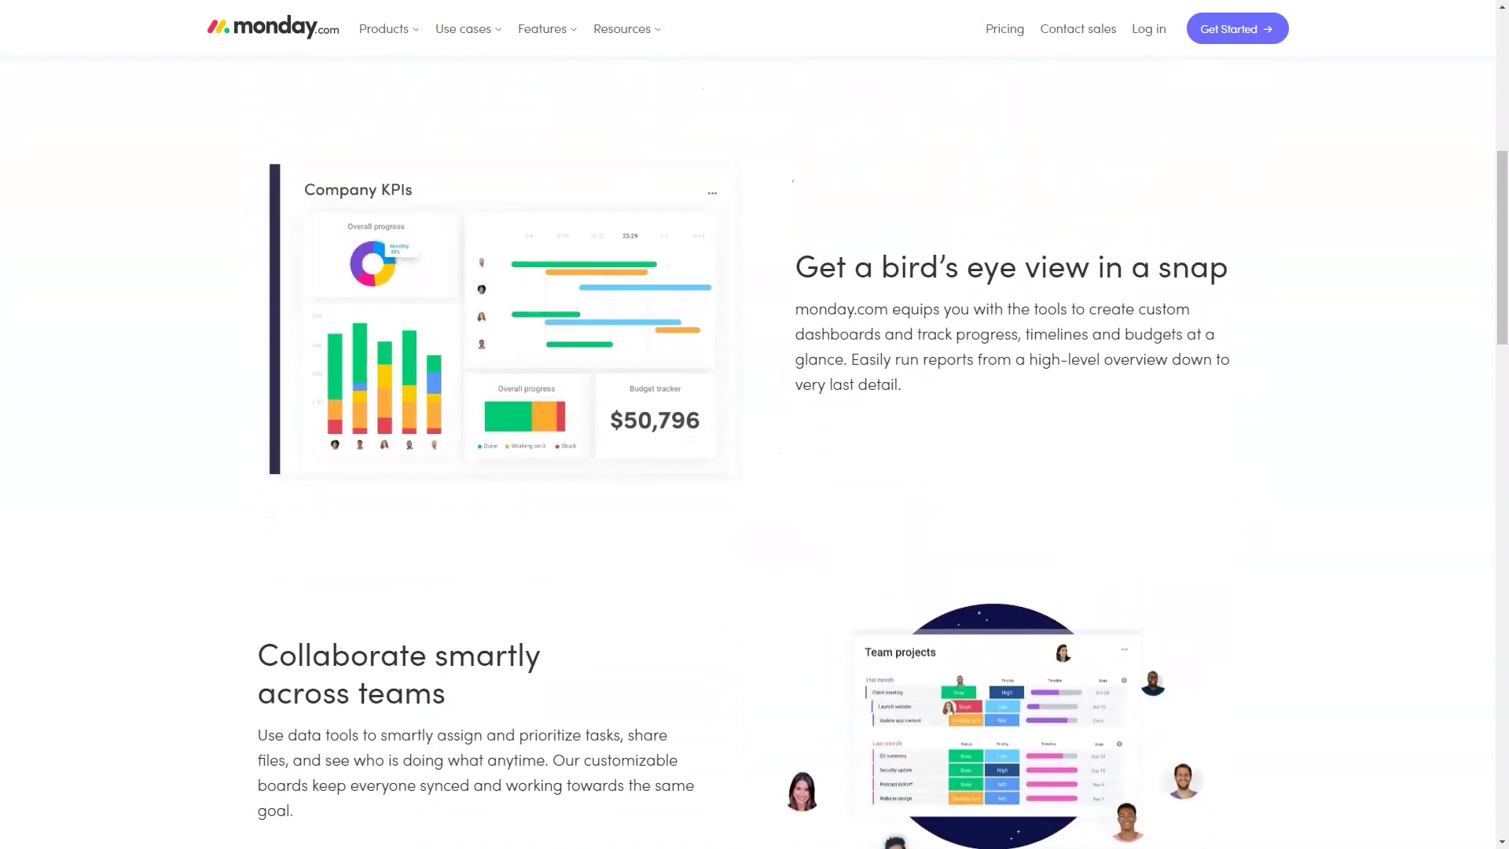
{"action": "scroll", "coordinate": [755, 471], "scroll_direction": "down", "scroll_amount": 3}
{"action": "scroll", "coordinate": [755, 471], "scroll_direction": "down", "scroll_amount": 1}
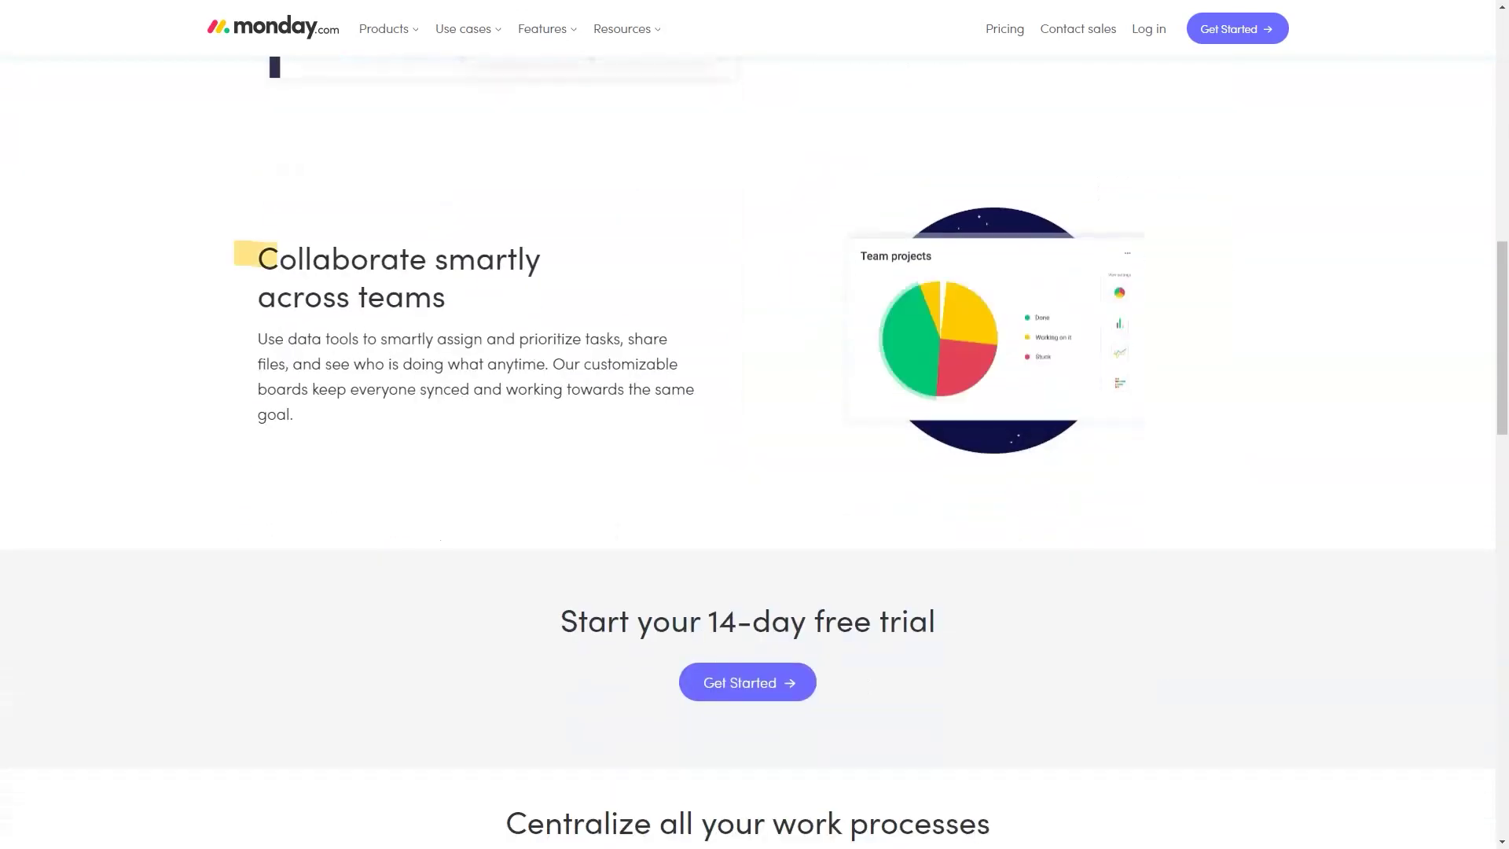
{"action": "scroll", "coordinate": [754, 473], "scroll_direction": "down", "scroll_amount": 3}
{"action": "scroll", "coordinate": [754, 471], "scroll_direction": "down", "scroll_amount": 3}
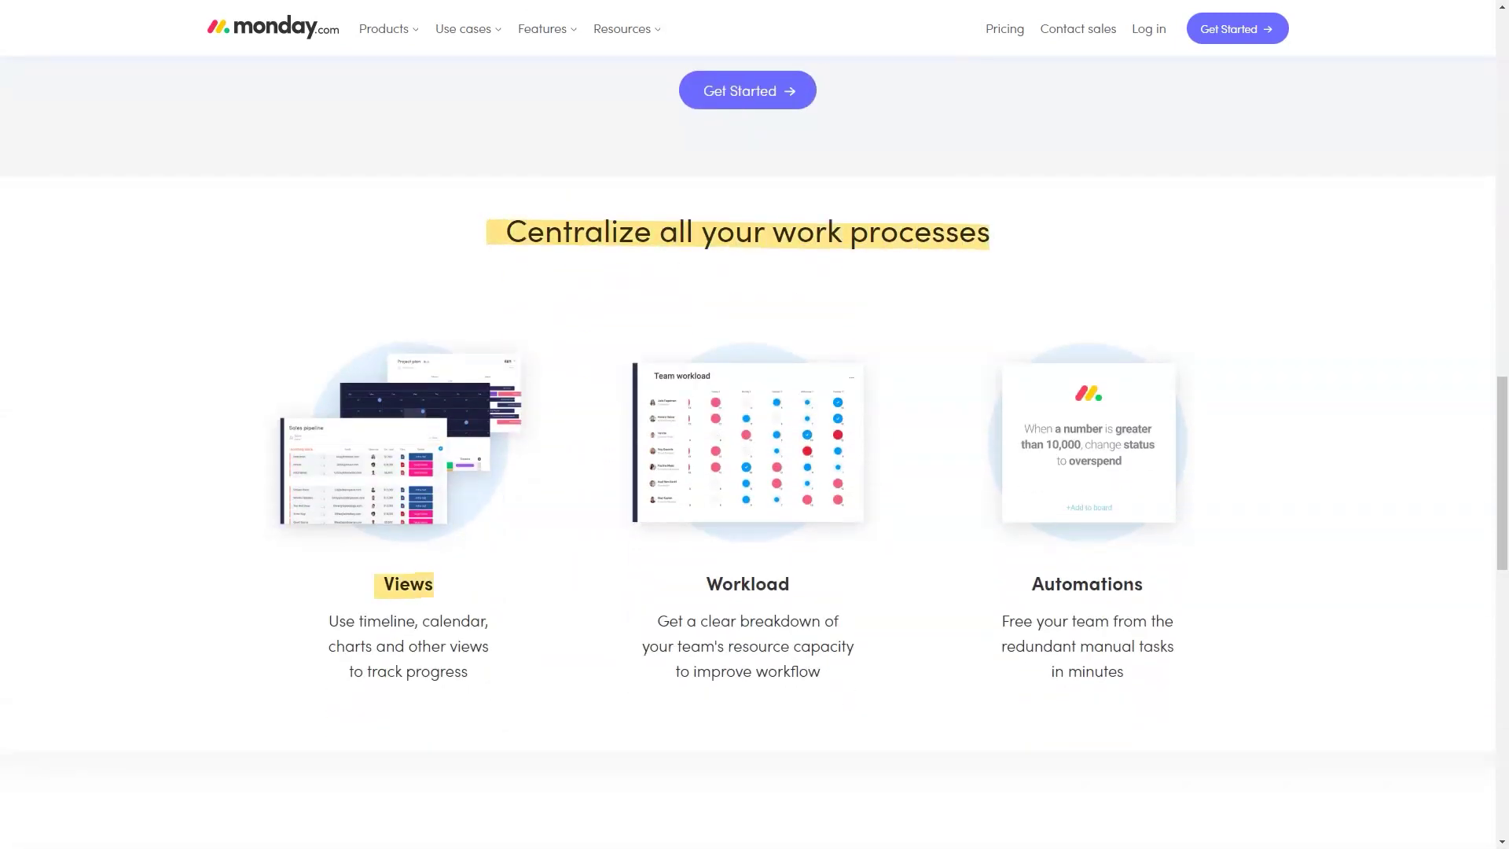
{"action": "scroll", "coordinate": [754, 471], "scroll_direction": "down", "scroll_amount": 3}
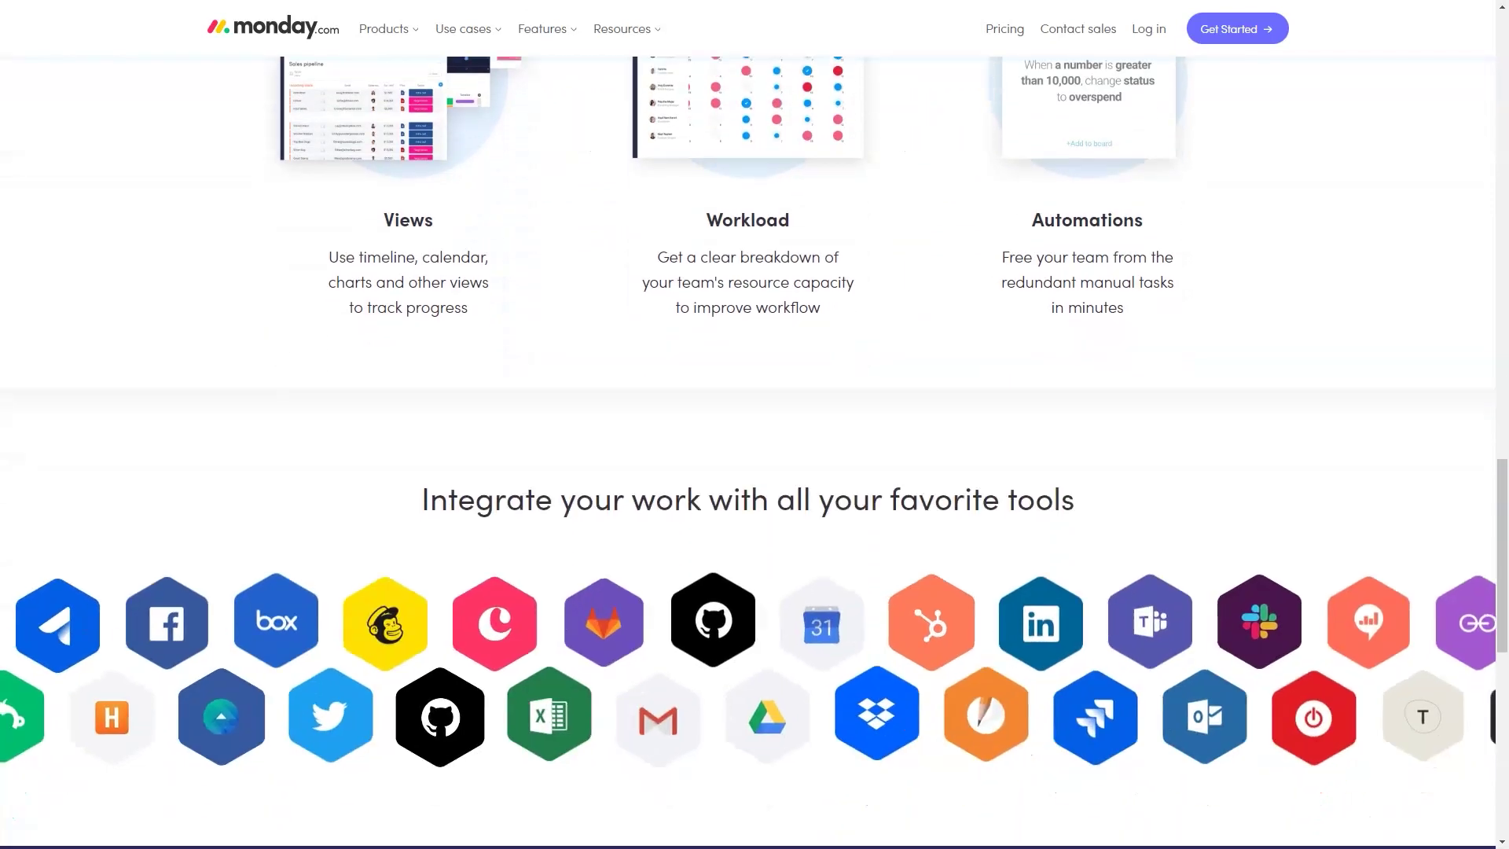
{"action": "scroll", "coordinate": [754, 473], "scroll_direction": "down", "scroll_amount": 3}
{"action": "scroll", "coordinate": [754, 472], "scroll_direction": "down", "scroll_amount": 3}
Step: Bring up the monday.com page on seamlessly integrating your favorite tools
{"action": "key", "text": "Home"}
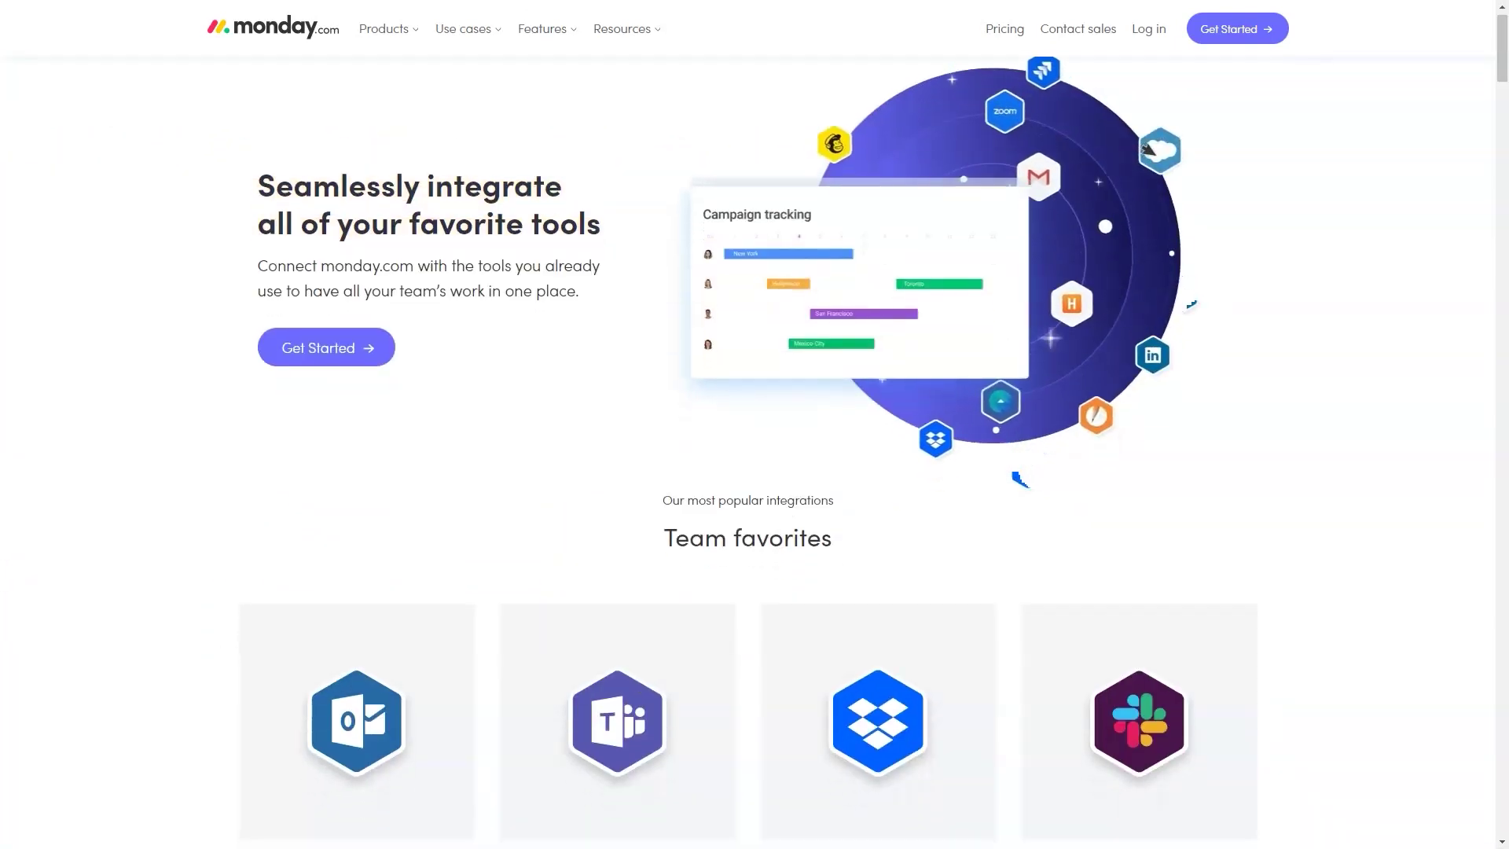
{"action": "scroll", "coordinate": [755, 471], "scroll_direction": "down", "scroll_amount": 3}
{"action": "scroll", "coordinate": [754, 473], "scroll_direction": "down", "scroll_amount": 1}
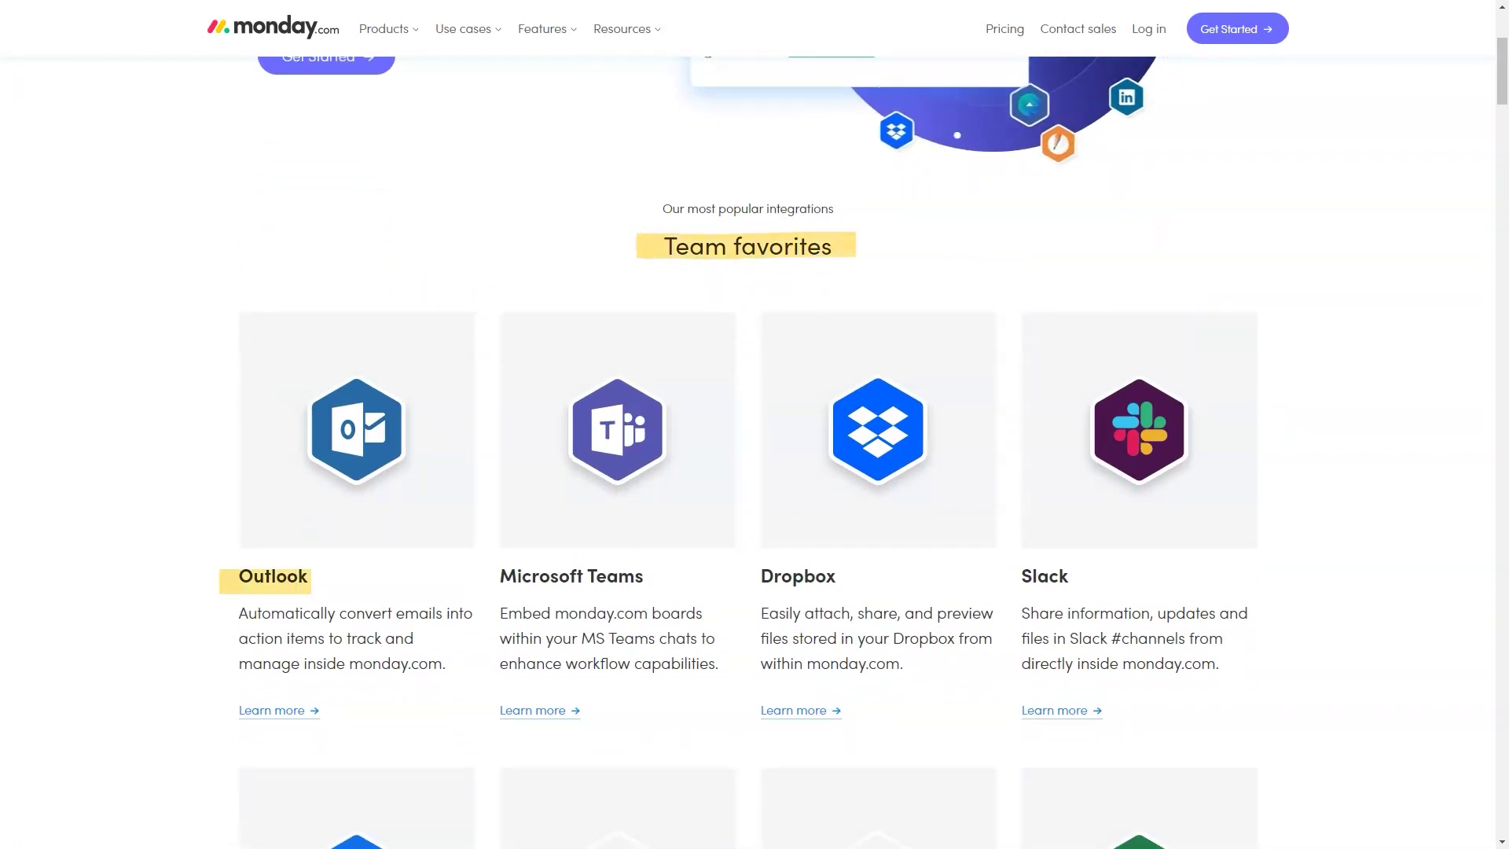
{"action": "scroll", "coordinate": [754, 471], "scroll_direction": "down", "scroll_amount": 1}
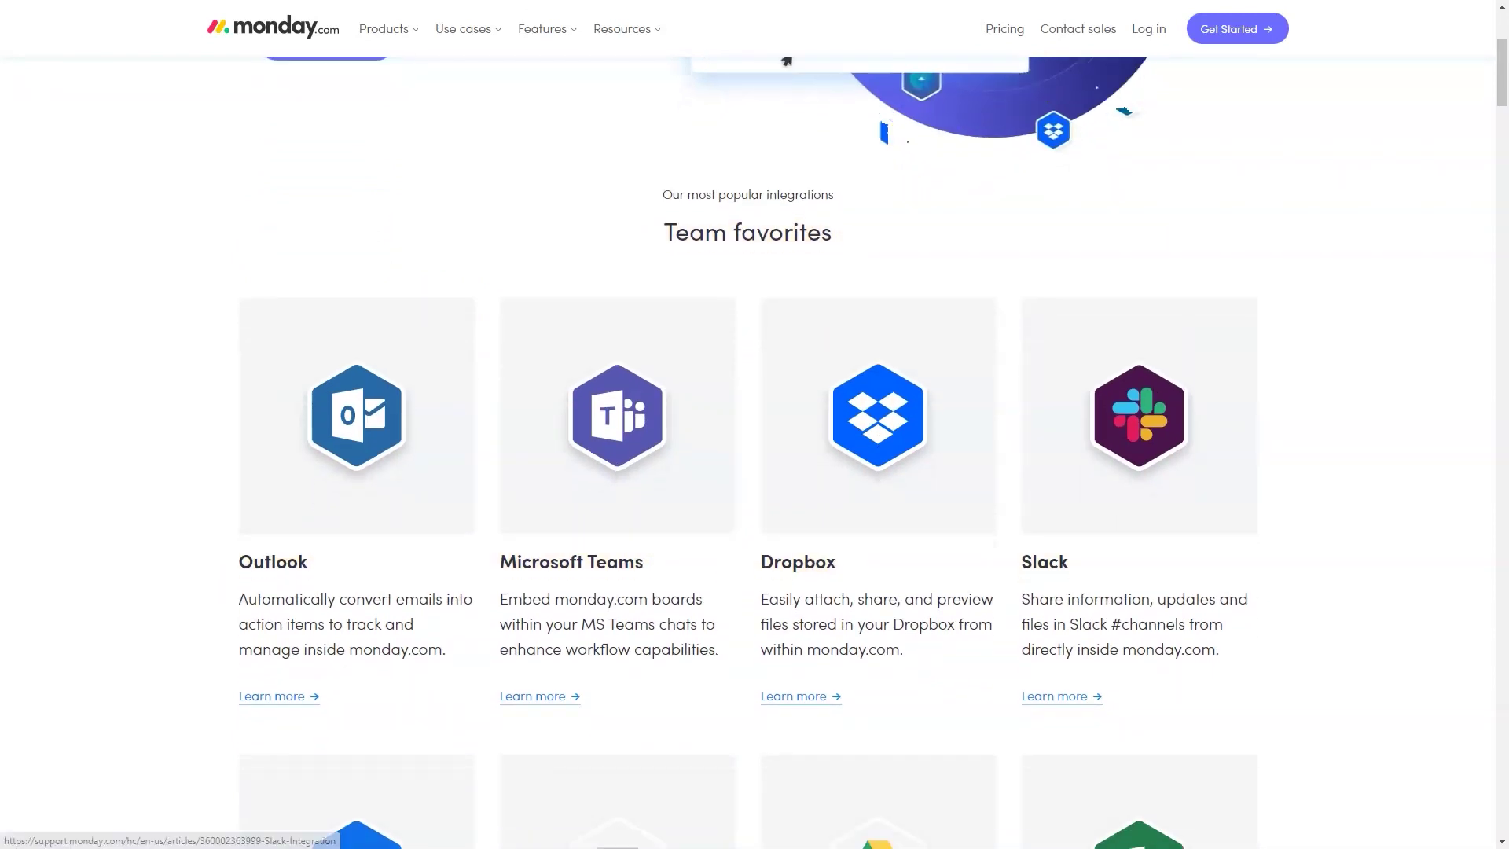
{"action": "scroll", "coordinate": [754, 471], "scroll_direction": "down", "scroll_amount": 3}
{"action": "scroll", "coordinate": [755, 473], "scroll_direction": "down", "scroll_amount": 2}
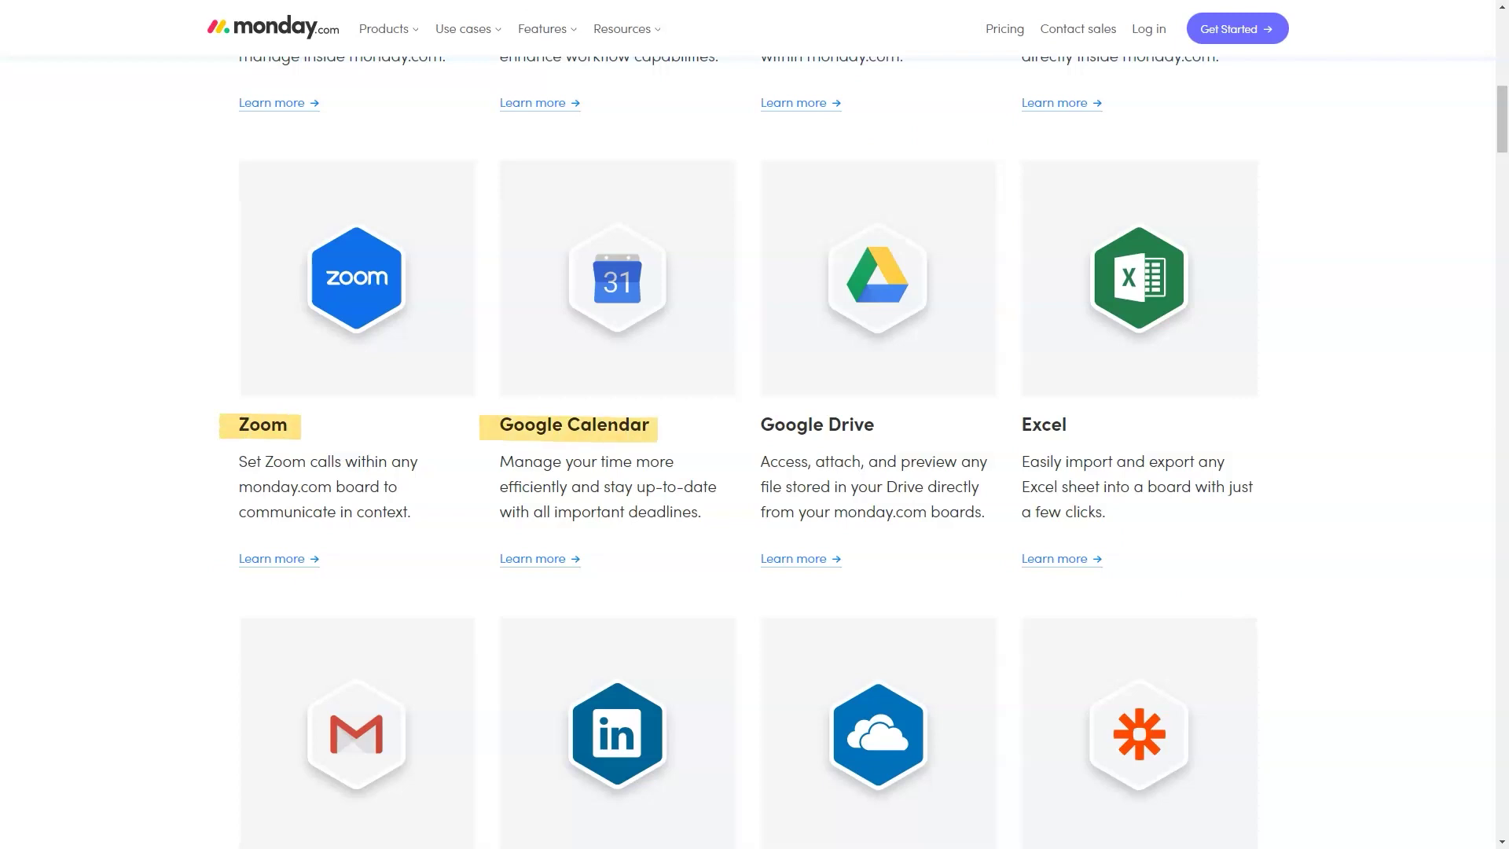
{"action": "scroll", "coordinate": [755, 472], "scroll_direction": "down", "scroll_amount": 2}
{"action": "scroll", "coordinate": [755, 471], "scroll_direction": "down", "scroll_amount": 3}
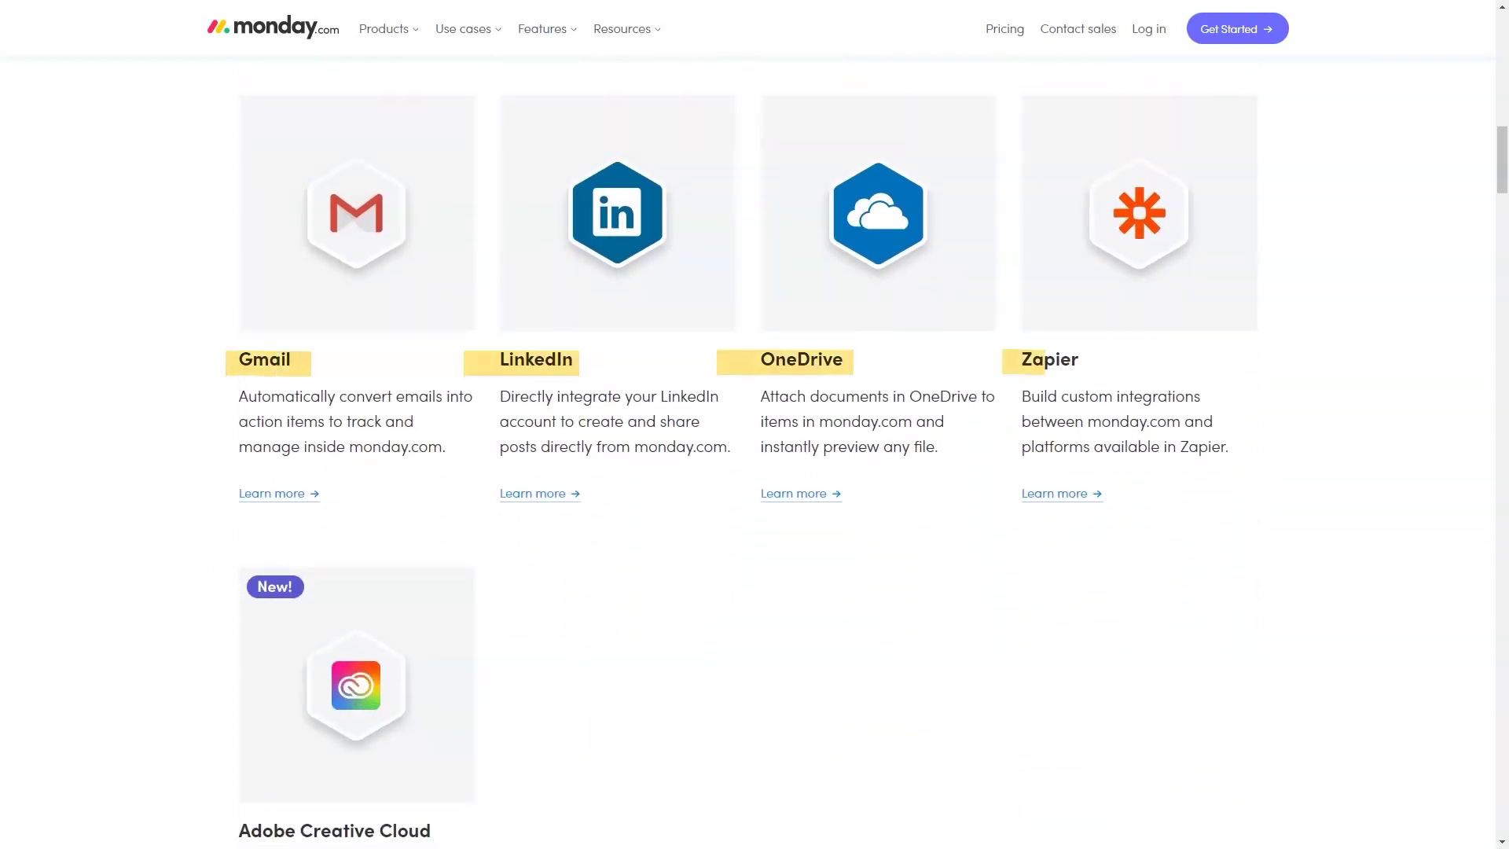
{"action": "scroll", "coordinate": [755, 472], "scroll_direction": "down", "scroll_amount": 3}
{"action": "scroll", "coordinate": [755, 471], "scroll_direction": "down", "scroll_amount": 3}
{"action": "scroll", "coordinate": [754, 472], "scroll_direction": "down", "scroll_amount": 3}
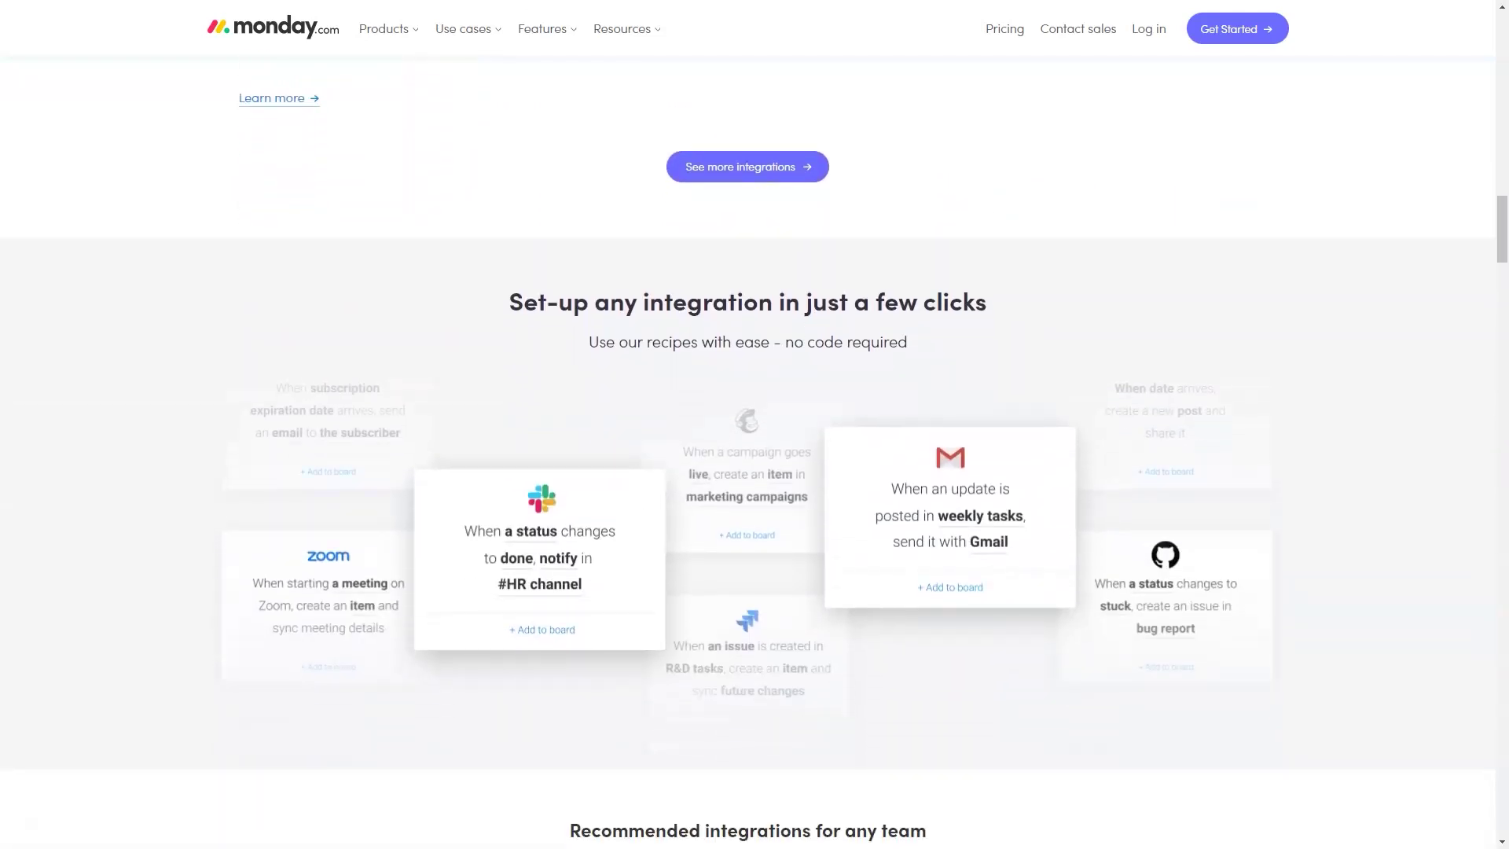
{"action": "scroll", "coordinate": [754, 472], "scroll_direction": "down", "scroll_amount": 3}
{"action": "scroll", "coordinate": [754, 472], "scroll_direction": "down", "scroll_amount": 3}
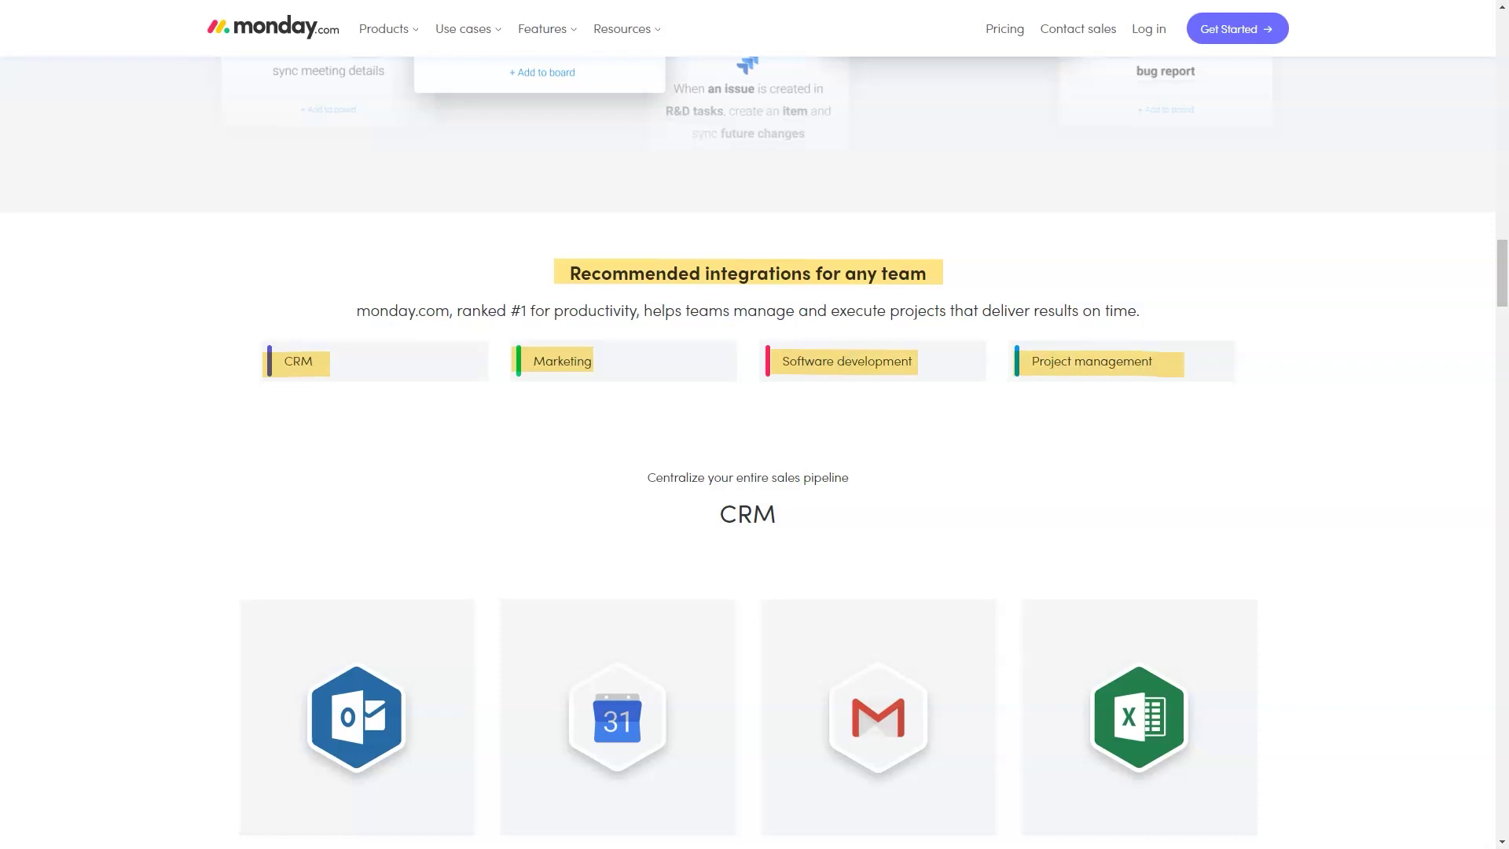
{"action": "scroll", "coordinate": [754, 471], "scroll_direction": "down", "scroll_amount": 2}
{"action": "scroll", "coordinate": [755, 471], "scroll_direction": "down", "scroll_amount": 4}
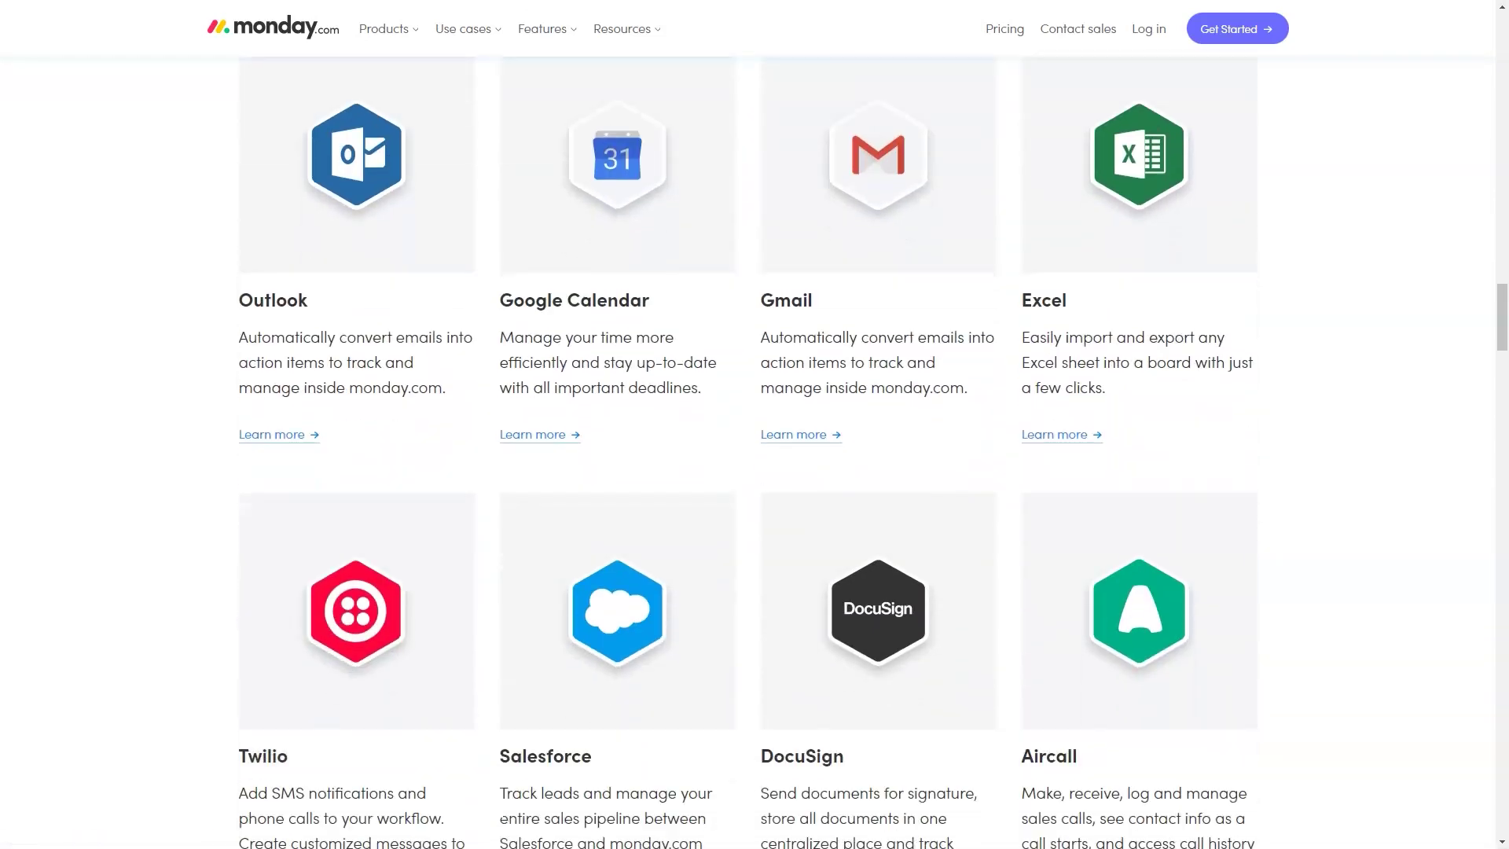
{"action": "scroll", "coordinate": [754, 472], "scroll_direction": "down", "scroll_amount": 4}
{"action": "scroll", "coordinate": [755, 472], "scroll_direction": "down", "scroll_amount": 4}
{"action": "scroll", "coordinate": [755, 471], "scroll_direction": "down", "scroll_amount": 3}
{"action": "scroll", "coordinate": [754, 471], "scroll_direction": "down", "scroll_amount": 3}
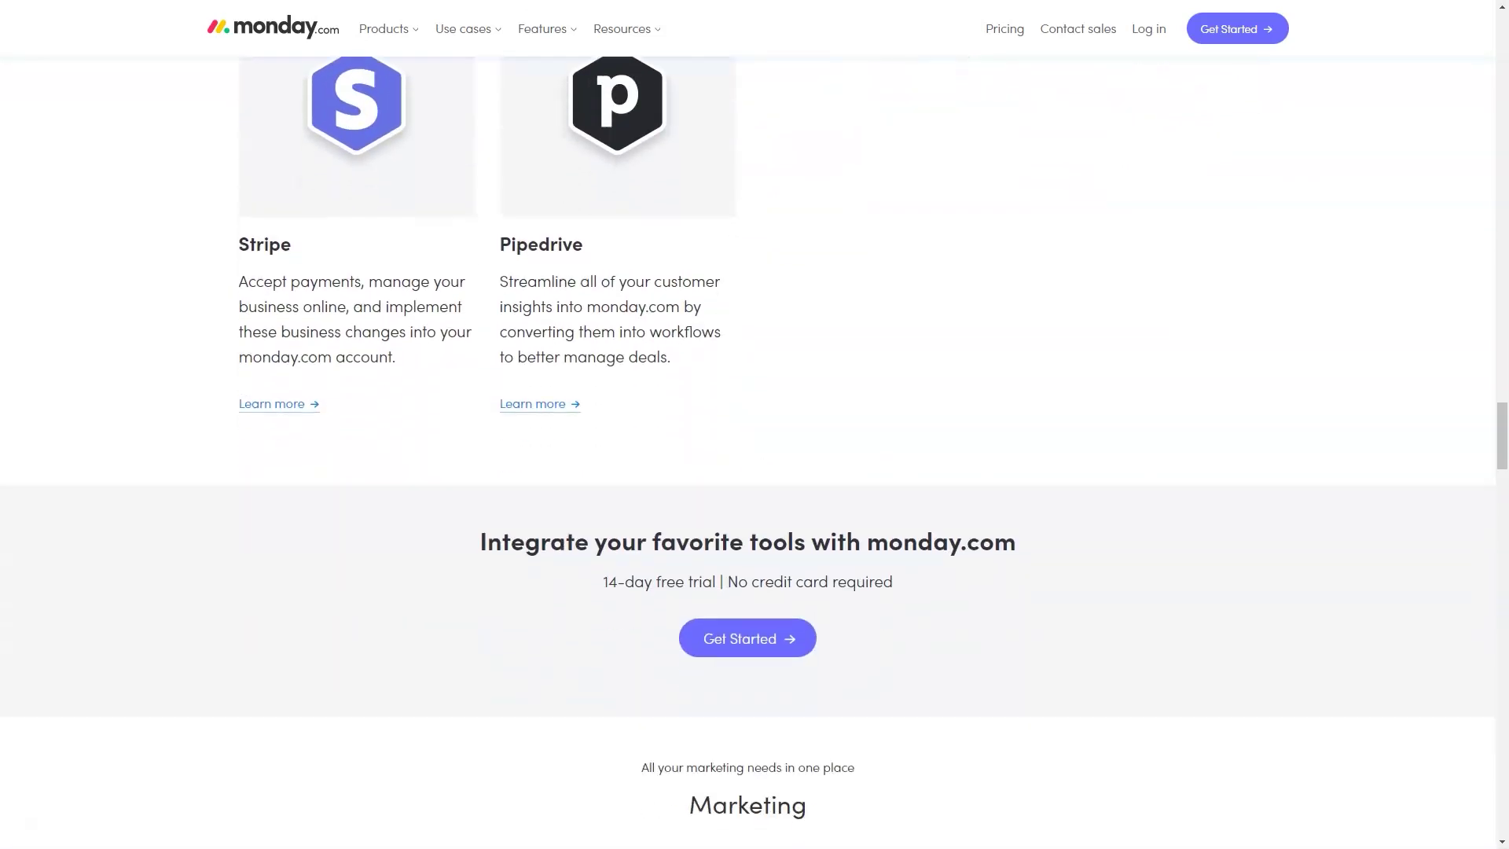
{"action": "scroll", "coordinate": [755, 472], "scroll_direction": "down", "scroll_amount": 3}
{"action": "scroll", "coordinate": [755, 471], "scroll_direction": "down", "scroll_amount": 4}
{"action": "scroll", "coordinate": [754, 471], "scroll_direction": "down", "scroll_amount": 3}
{"action": "scroll", "coordinate": [754, 472], "scroll_direction": "down", "scroll_amount": 3}
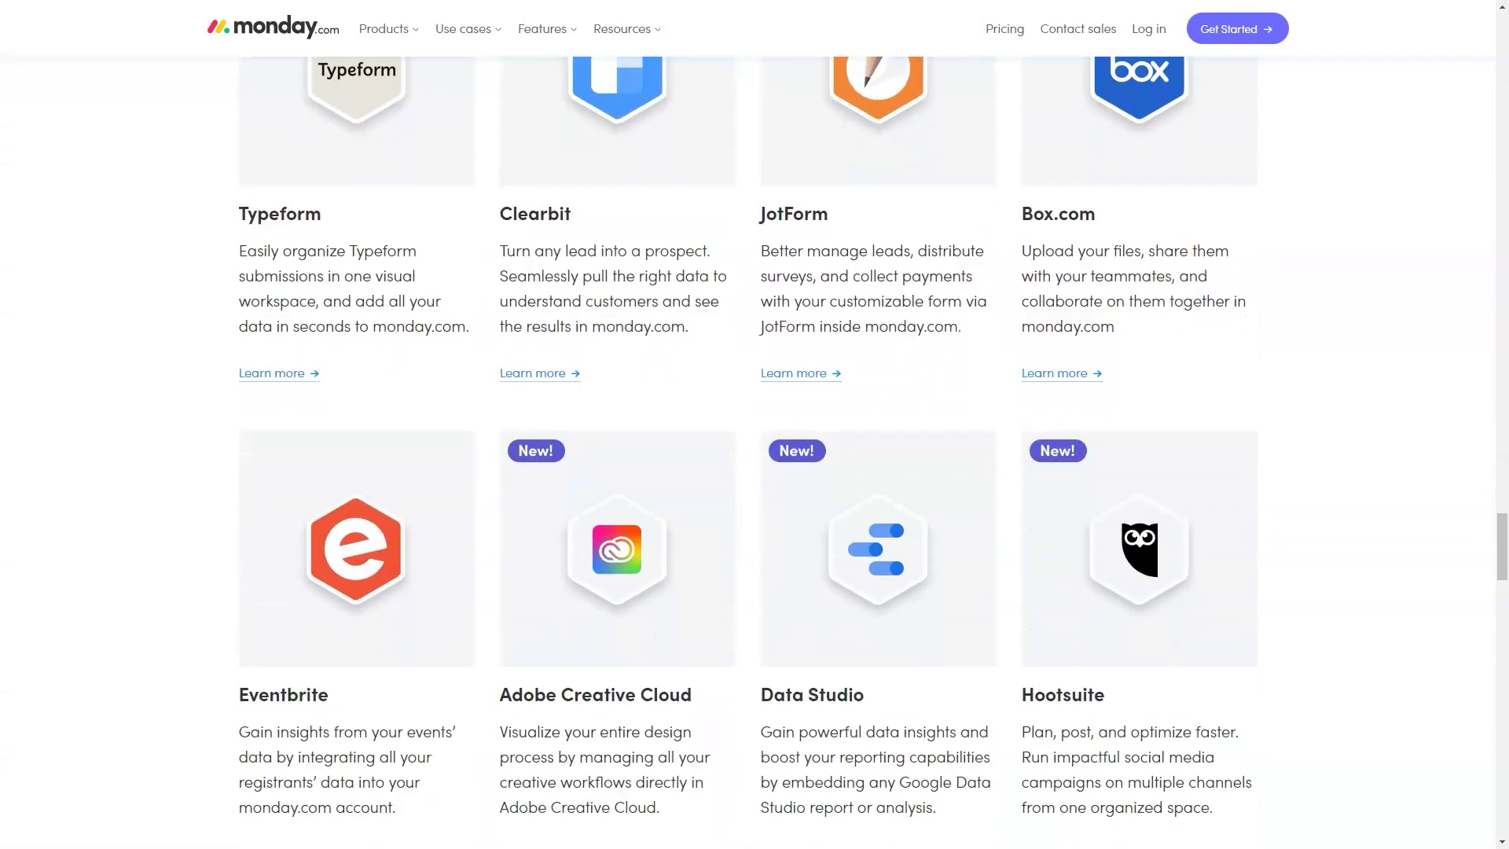
{"action": "scroll", "coordinate": [755, 471], "scroll_direction": "down", "scroll_amount": 3}
{"action": "scroll", "coordinate": [754, 471], "scroll_direction": "down", "scroll_amount": 4}
{"action": "scroll", "coordinate": [755, 472], "scroll_direction": "down", "scroll_amount": 3}
{"action": "scroll", "coordinate": [754, 472], "scroll_direction": "down", "scroll_amount": 3}
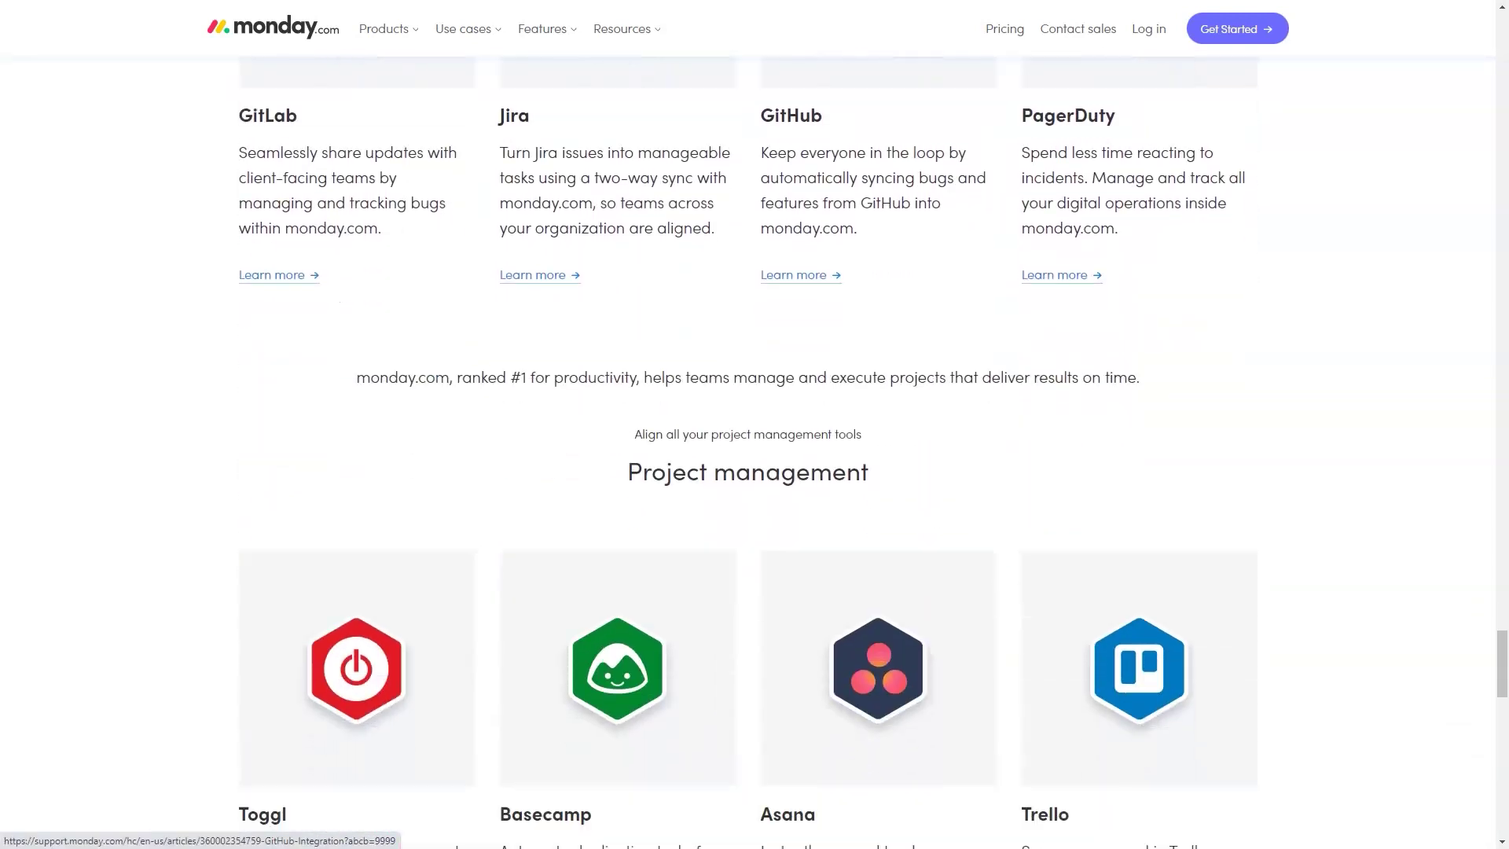
{"action": "scroll", "coordinate": [754, 471], "scroll_direction": "down", "scroll_amount": 3}
{"action": "scroll", "coordinate": [755, 471], "scroll_direction": "down", "scroll_amount": 4}
{"action": "scroll", "coordinate": [755, 472], "scroll_direction": "down", "scroll_amount": 1}
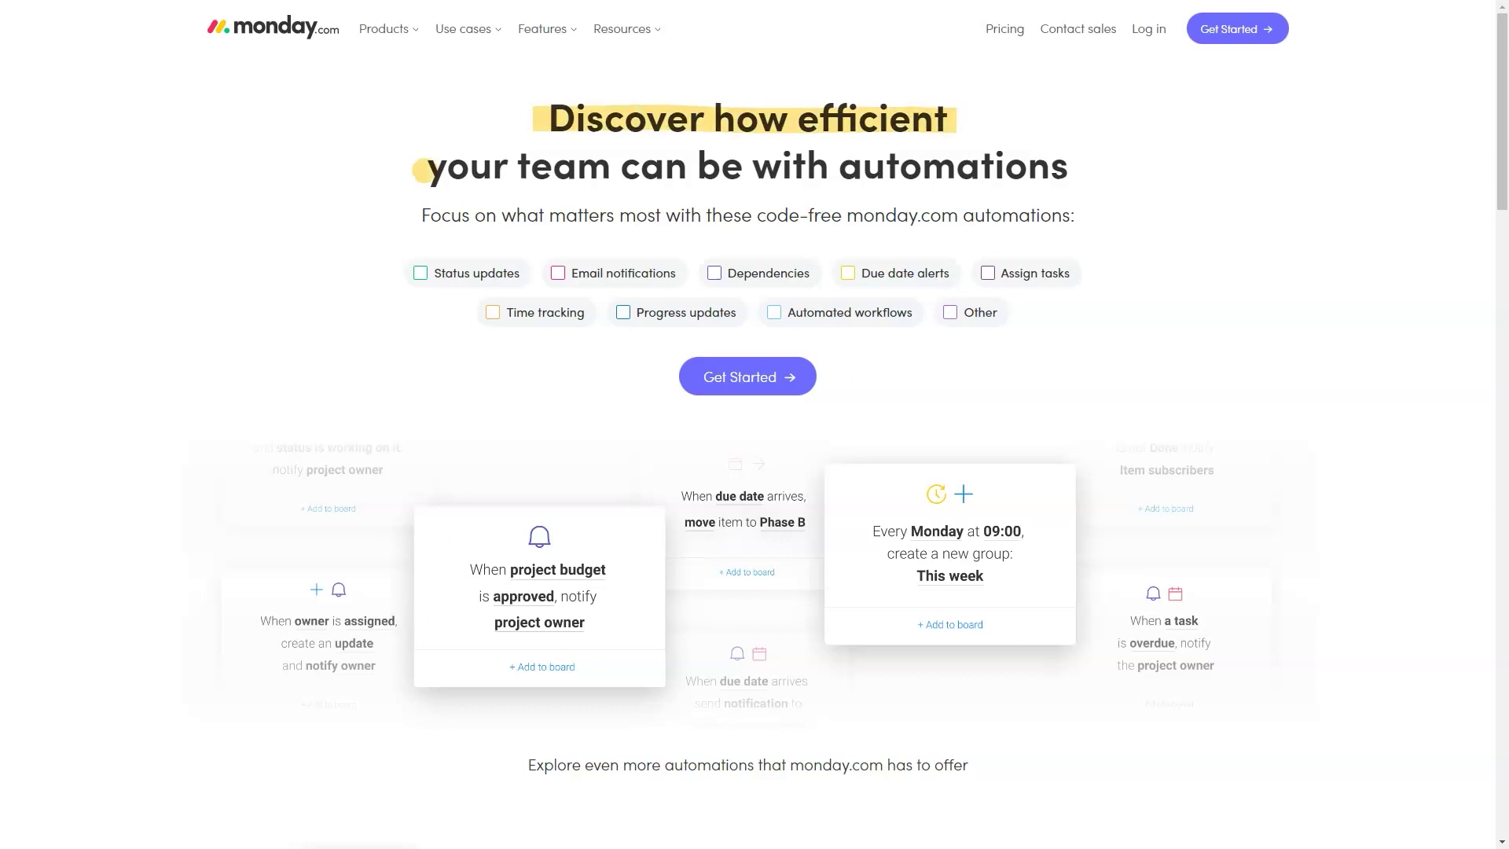
{"action": "scroll", "coordinate": [754, 471], "scroll_direction": "down", "scroll_amount": 3}
{"action": "scroll", "coordinate": [754, 472], "scroll_direction": "down", "scroll_amount": 3}
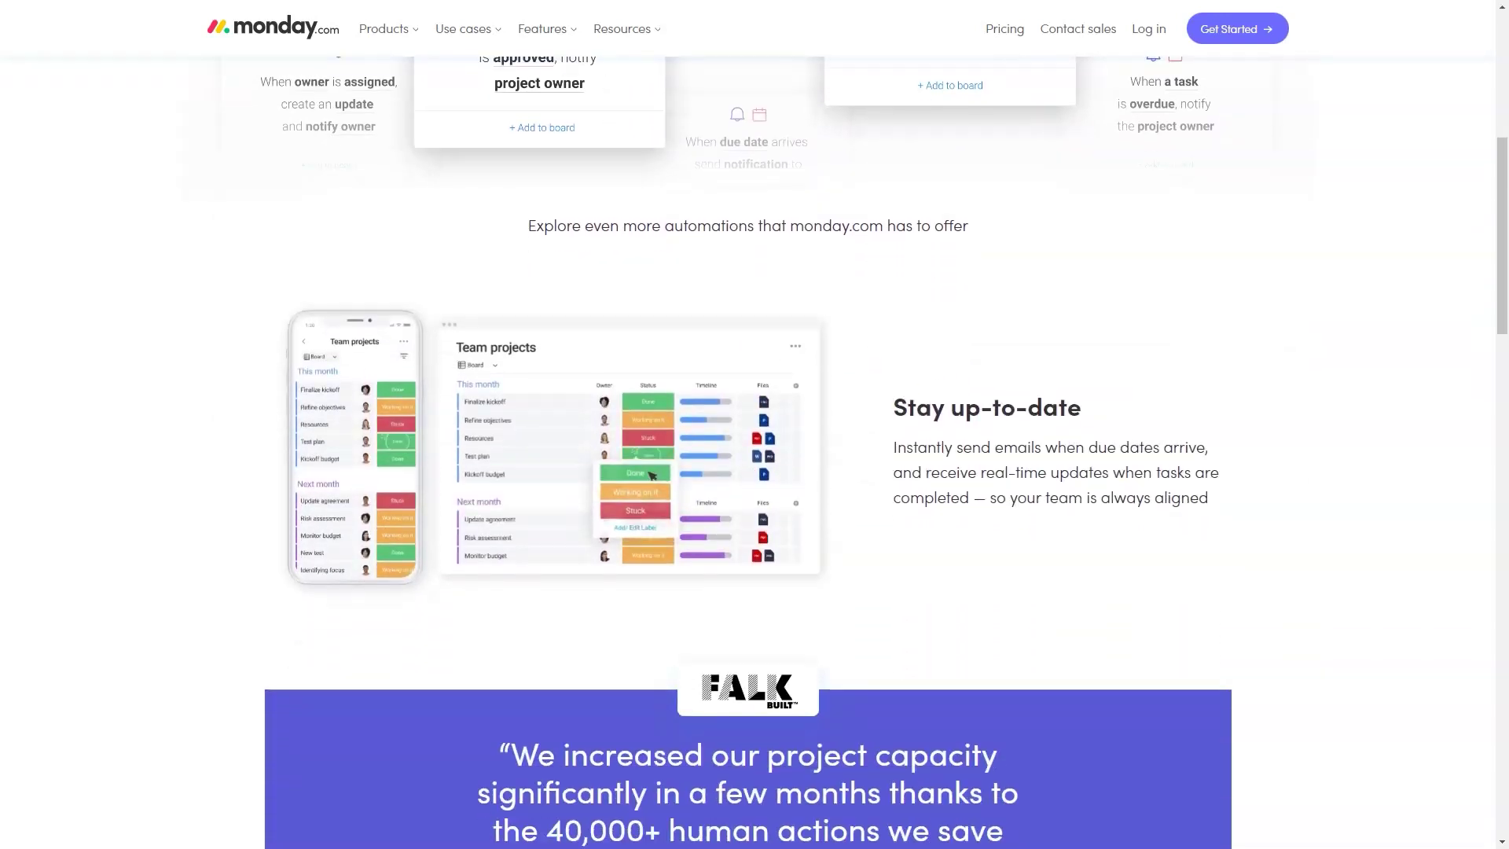
{"action": "scroll", "coordinate": [755, 471], "scroll_direction": "down", "scroll_amount": 1}
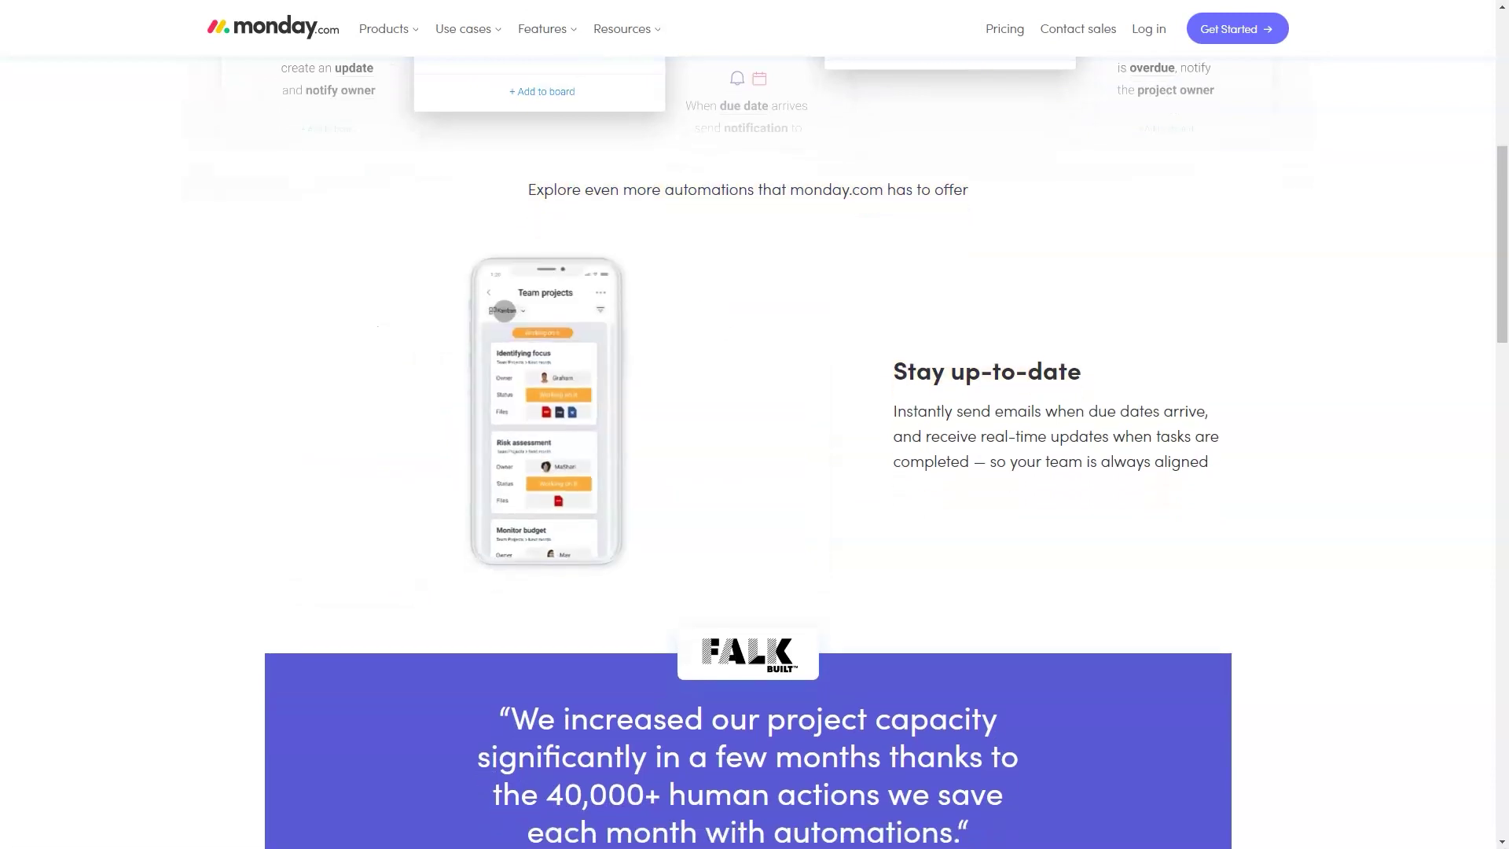
{"action": "scroll", "coordinate": [754, 473], "scroll_direction": "down", "scroll_amount": 3}
{"action": "scroll", "coordinate": [754, 472], "scroll_direction": "down", "scroll_amount": 3}
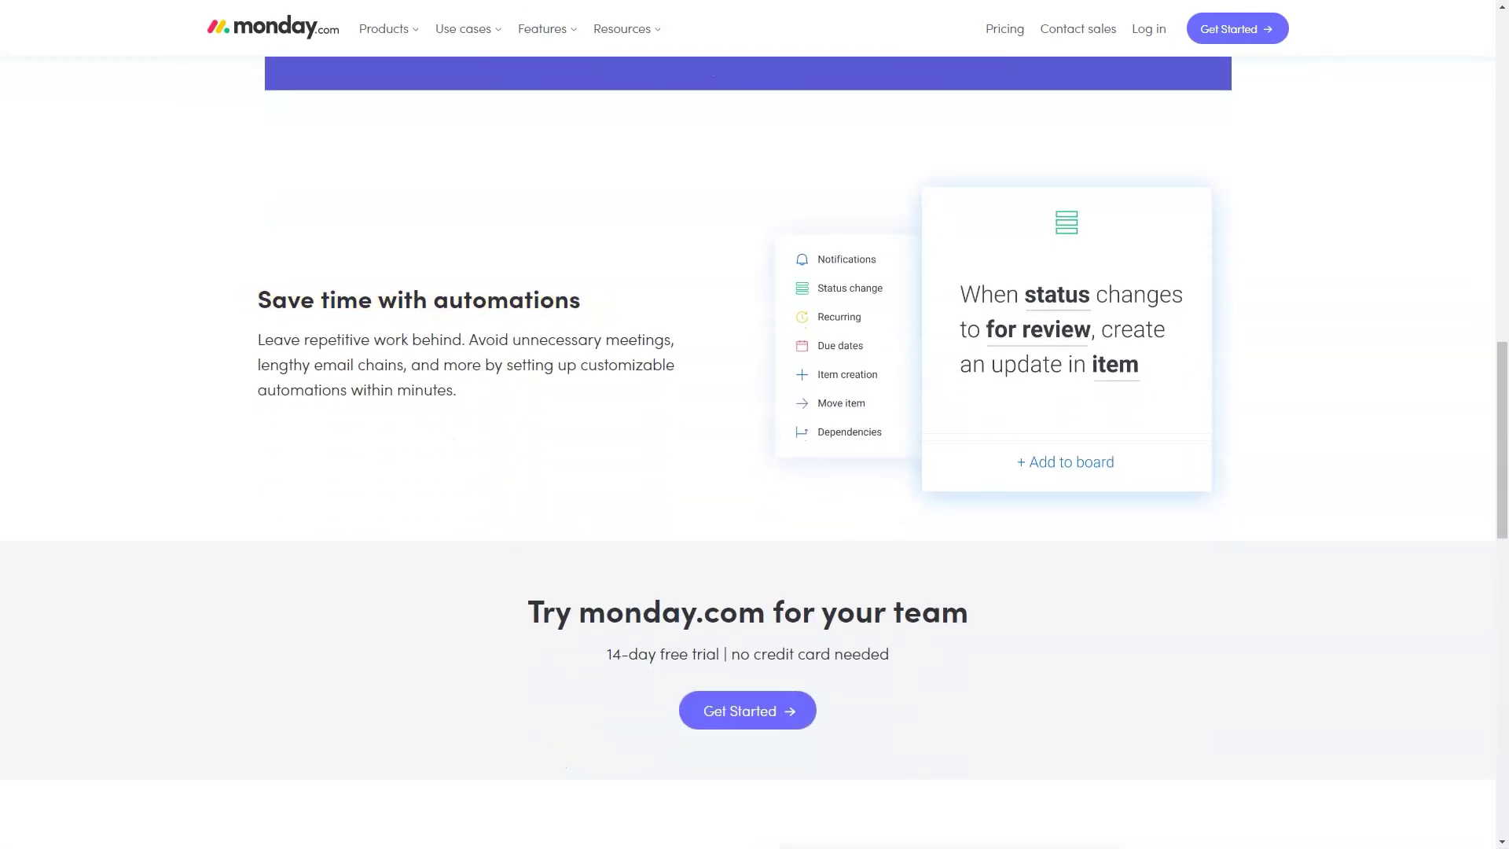
{"action": "scroll", "coordinate": [755, 472], "scroll_direction": "down", "scroll_amount": 4}
{"action": "scroll", "coordinate": [755, 472], "scroll_direction": "down", "scroll_amount": 2}
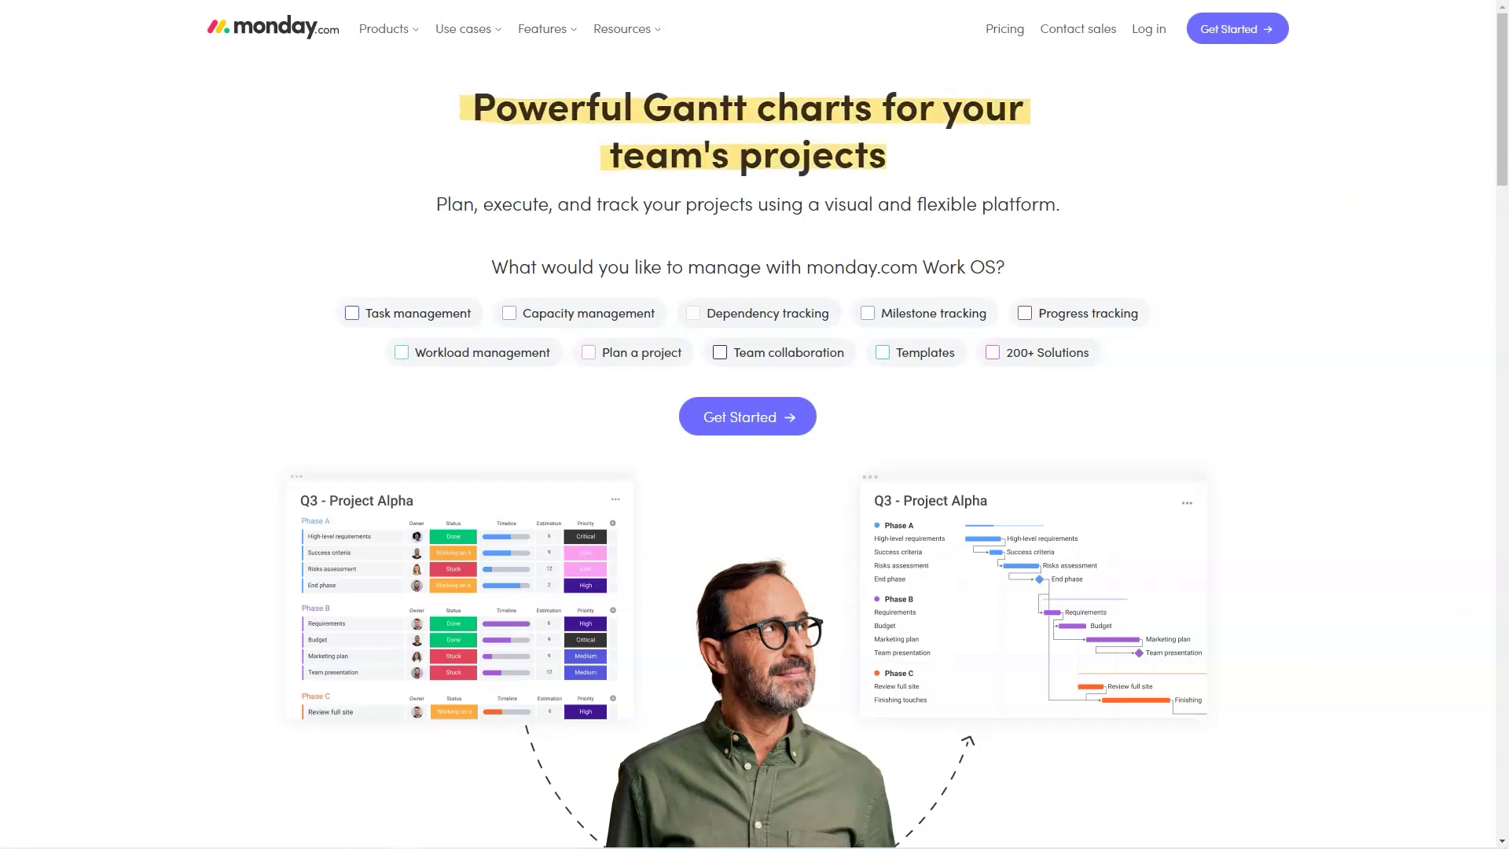
{"action": "scroll", "coordinate": [1391, 201], "scroll_direction": "down", "scroll_amount": 5}
{"action": "scroll", "coordinate": [1391, 201], "scroll_direction": "down", "scroll_amount": 2}
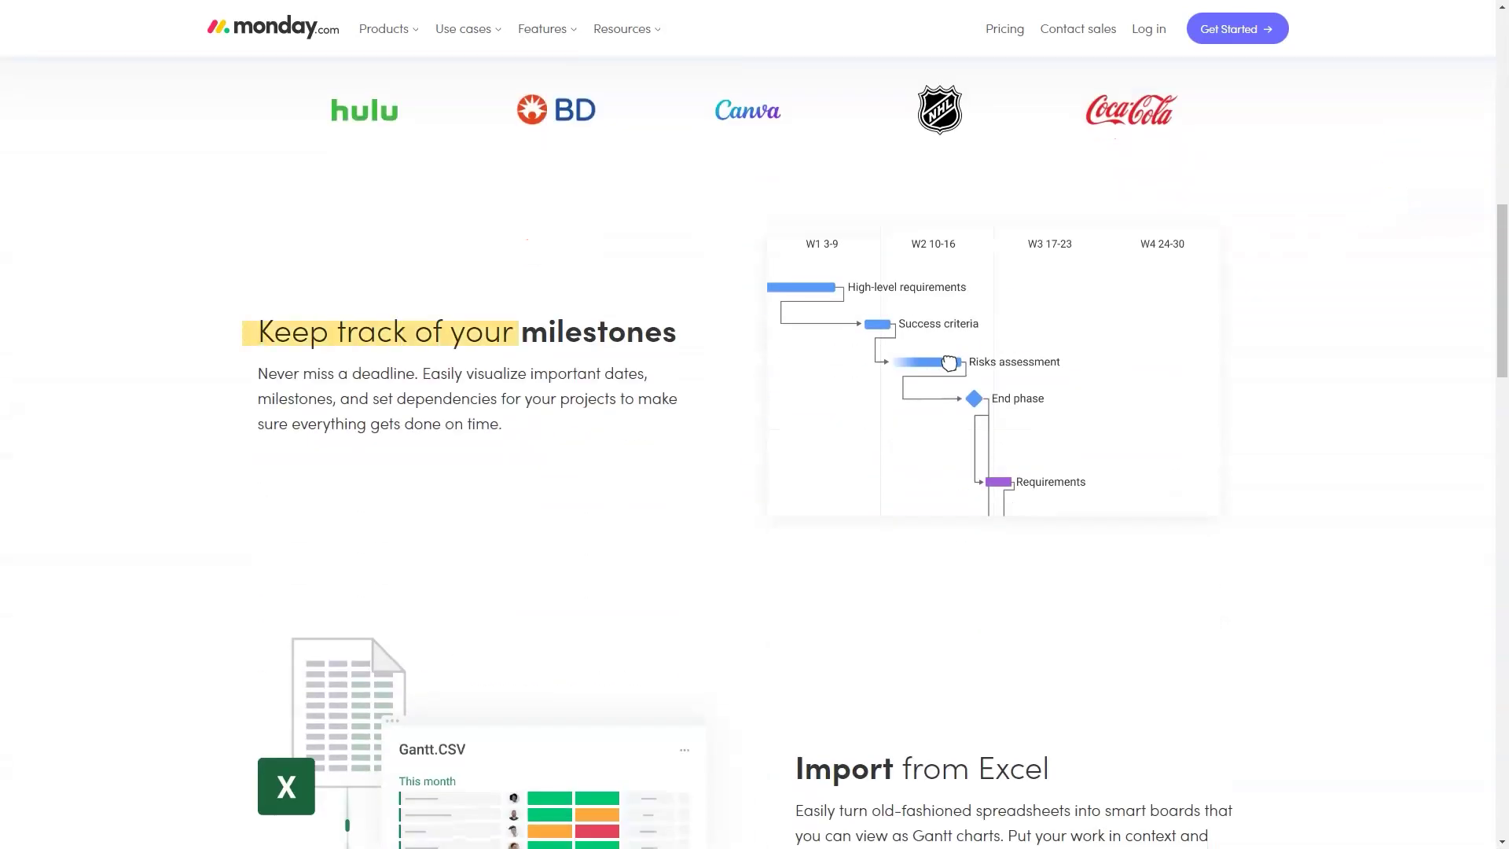
{"action": "scroll", "coordinate": [708, 294], "scroll_direction": "down", "scroll_amount": 5}
{"action": "scroll", "coordinate": [755, 414], "scroll_direction": "down", "scroll_amount": 1}
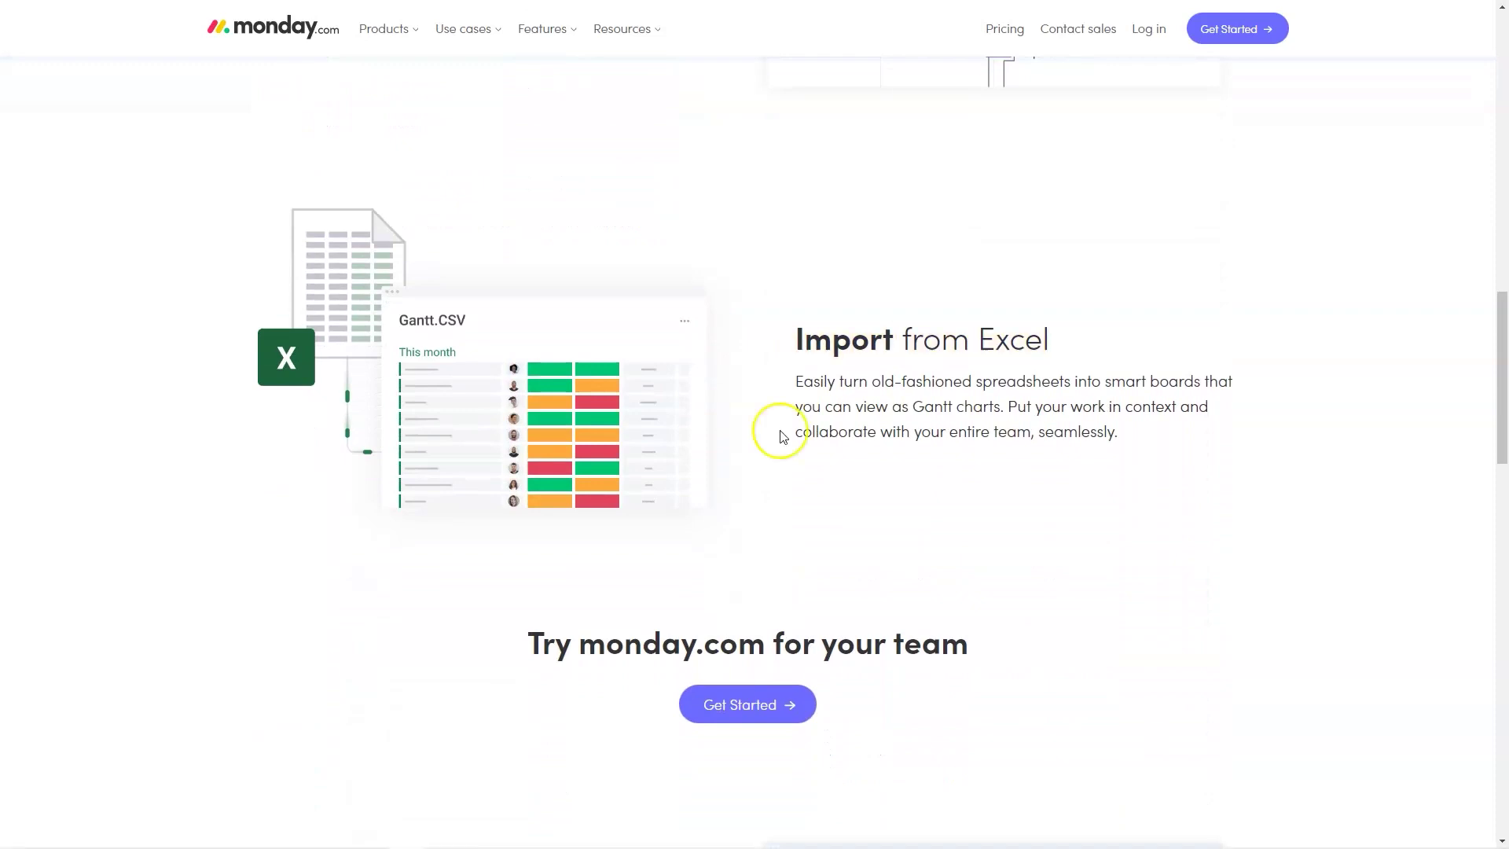
{"action": "scroll", "coordinate": [780, 436], "scroll_direction": "down", "scroll_amount": 3}
{"action": "scroll", "coordinate": [531, 436], "scroll_direction": "down", "scroll_amount": 4}
{"action": "scroll", "coordinate": [355, 389], "scroll_direction": "down", "scroll_amount": 1}
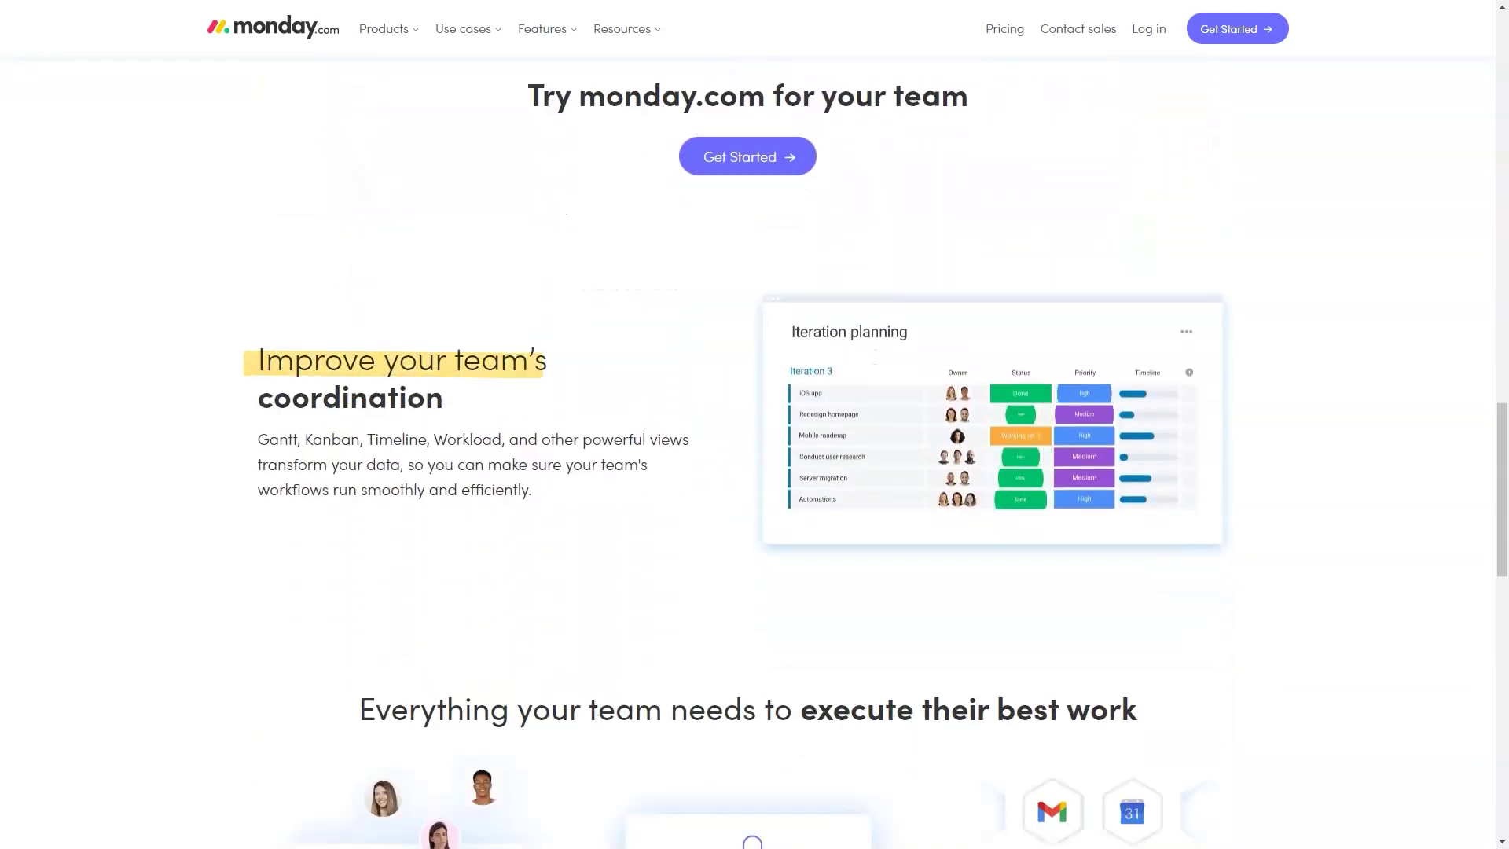
{"action": "scroll", "coordinate": [754, 424], "scroll_direction": "down", "scroll_amount": 5}
{"action": "scroll", "coordinate": [754, 424], "scroll_direction": "down", "scroll_amount": 2}
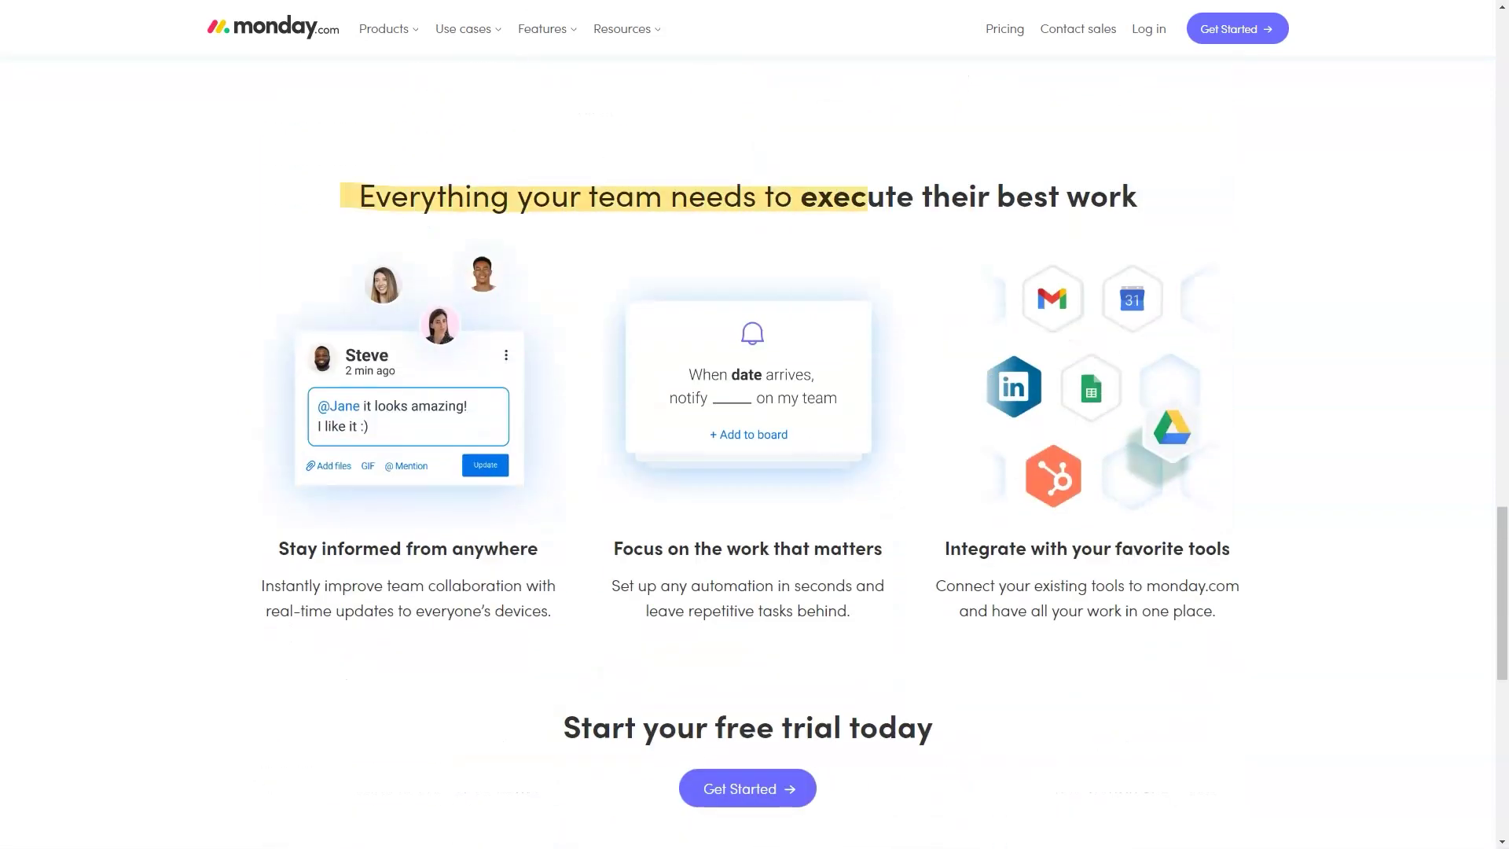
{"action": "scroll", "coordinate": [754, 425], "scroll_direction": "down", "scroll_amount": 5}
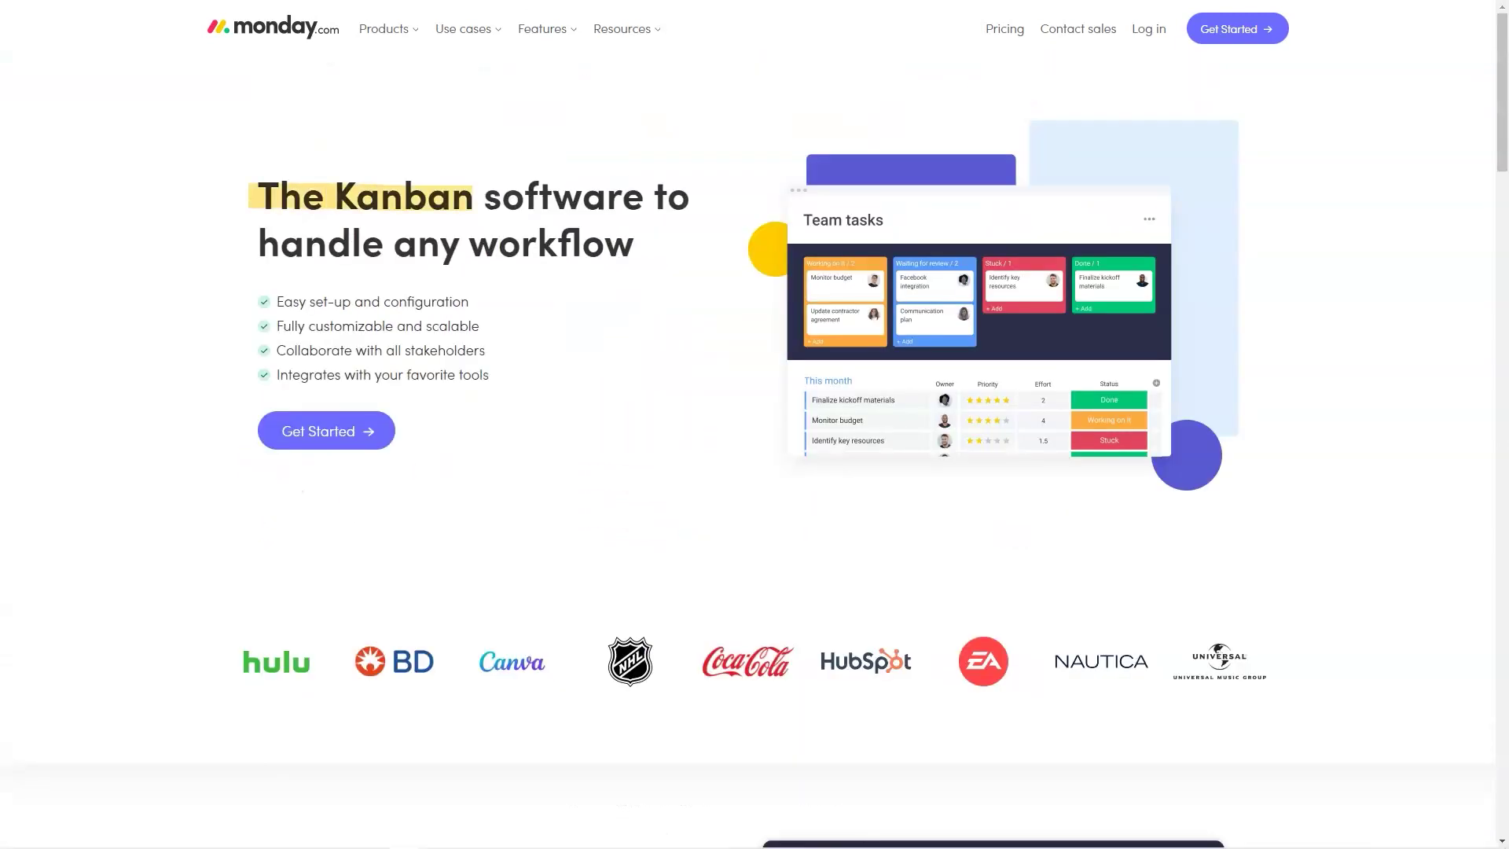
{"action": "scroll", "coordinate": [708, 424], "scroll_direction": "down", "scroll_amount": 4}
{"action": "scroll", "coordinate": [707, 425], "scroll_direction": "down", "scroll_amount": 4}
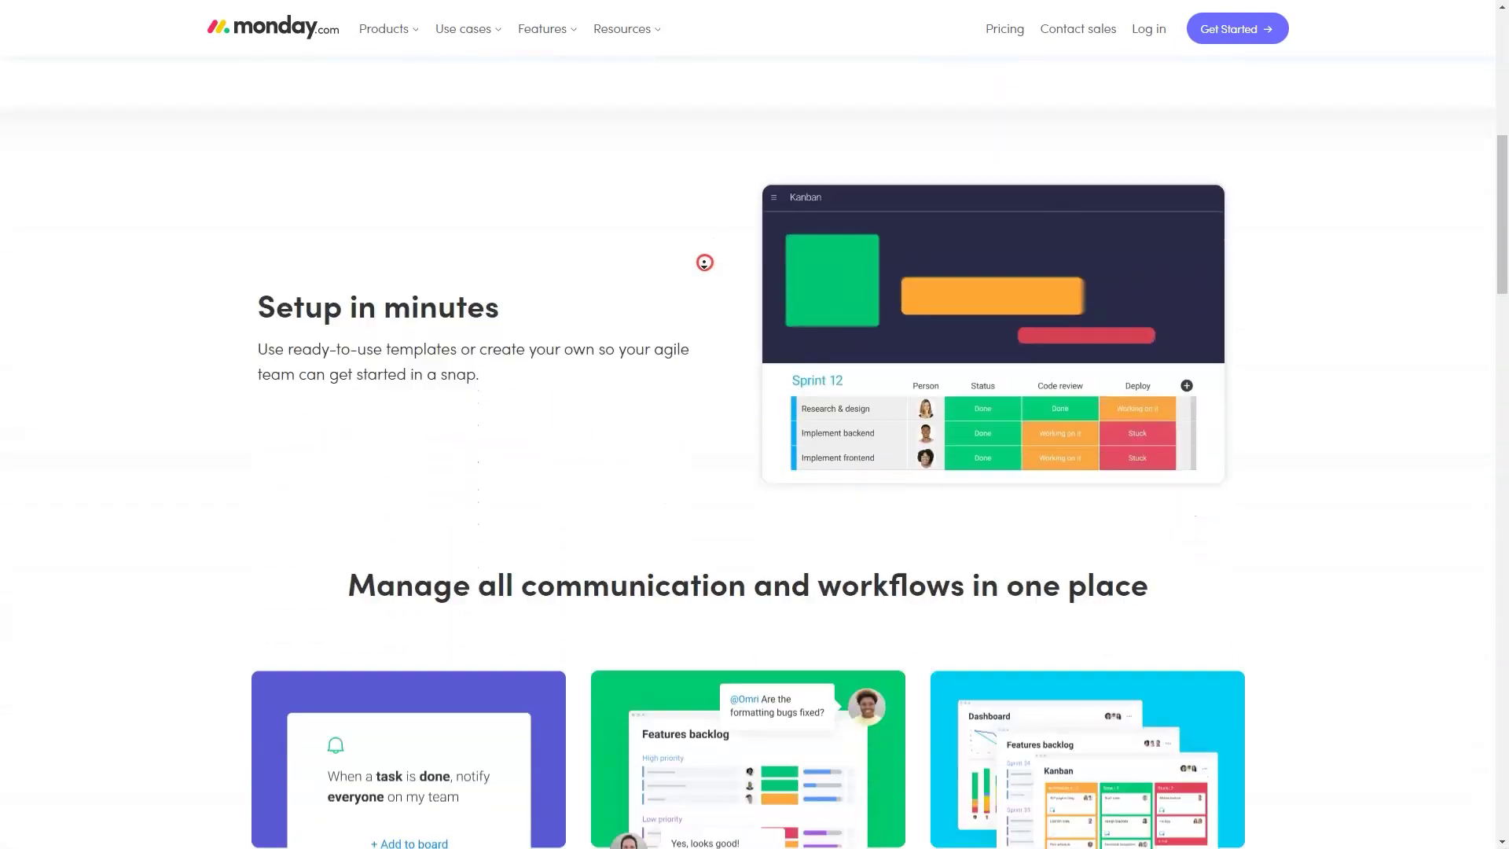
{"action": "scroll", "coordinate": [754, 424], "scroll_direction": "down", "scroll_amount": 4}
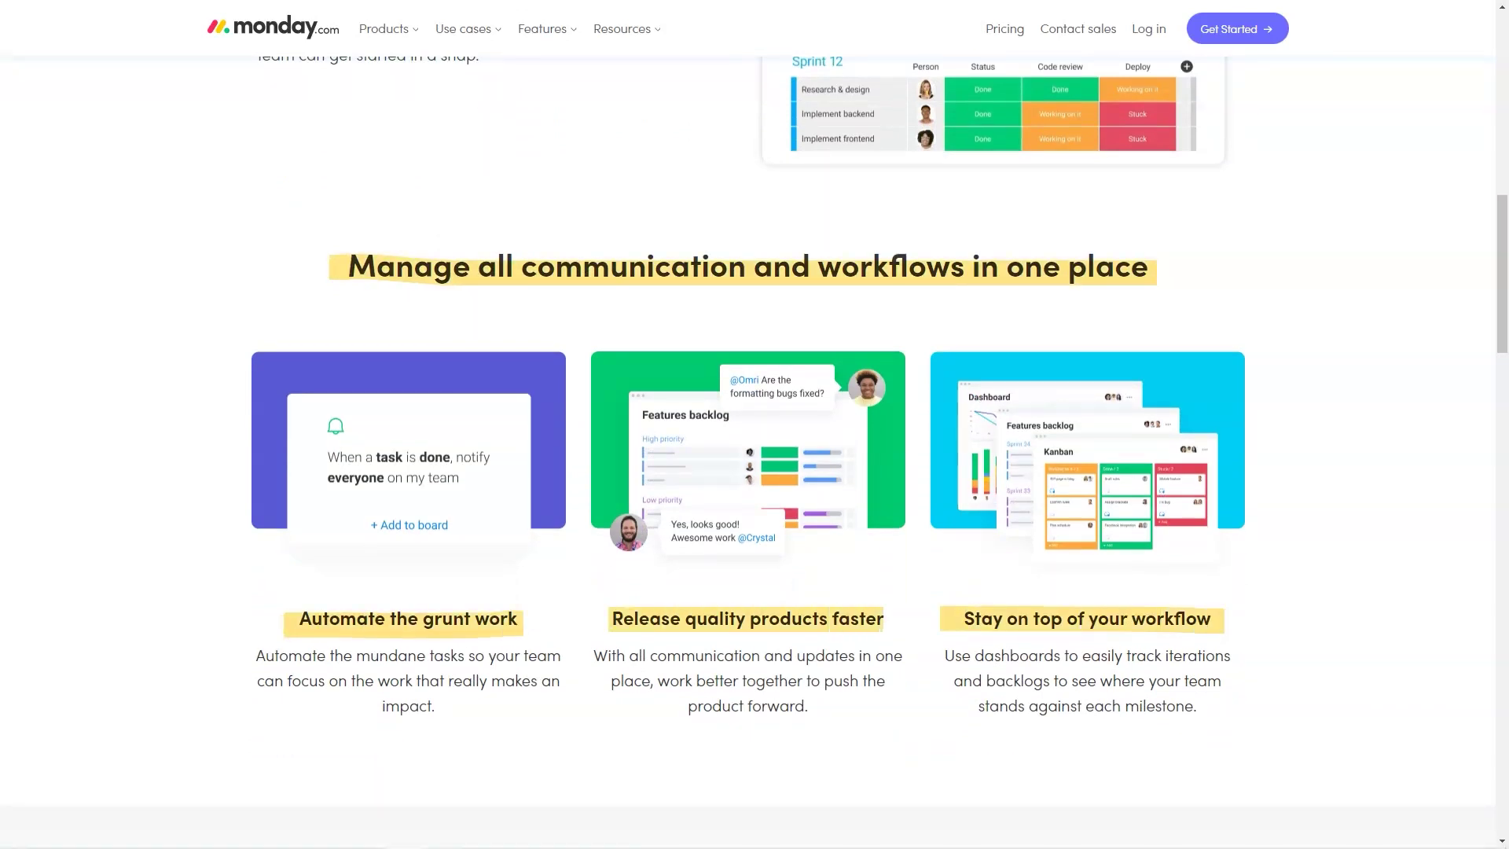
{"action": "scroll", "coordinate": [755, 424], "scroll_direction": "down", "scroll_amount": 4}
{"action": "scroll", "coordinate": [755, 424], "scroll_direction": "down", "scroll_amount": 4}
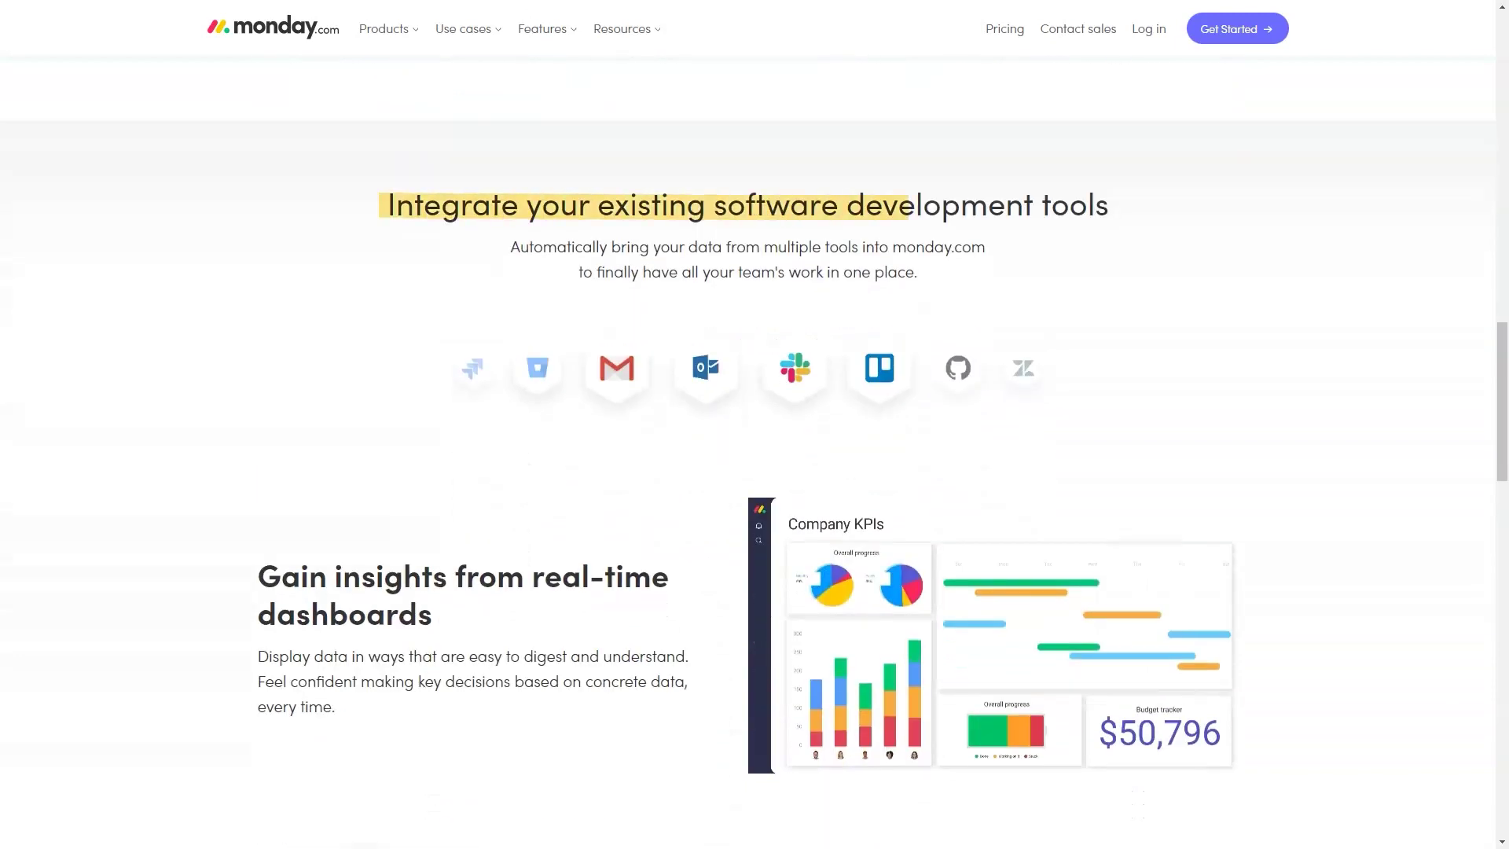
{"action": "scroll", "coordinate": [754, 425], "scroll_direction": "down", "scroll_amount": 3}
{"action": "scroll", "coordinate": [755, 426], "scroll_direction": "down", "scroll_amount": 4}
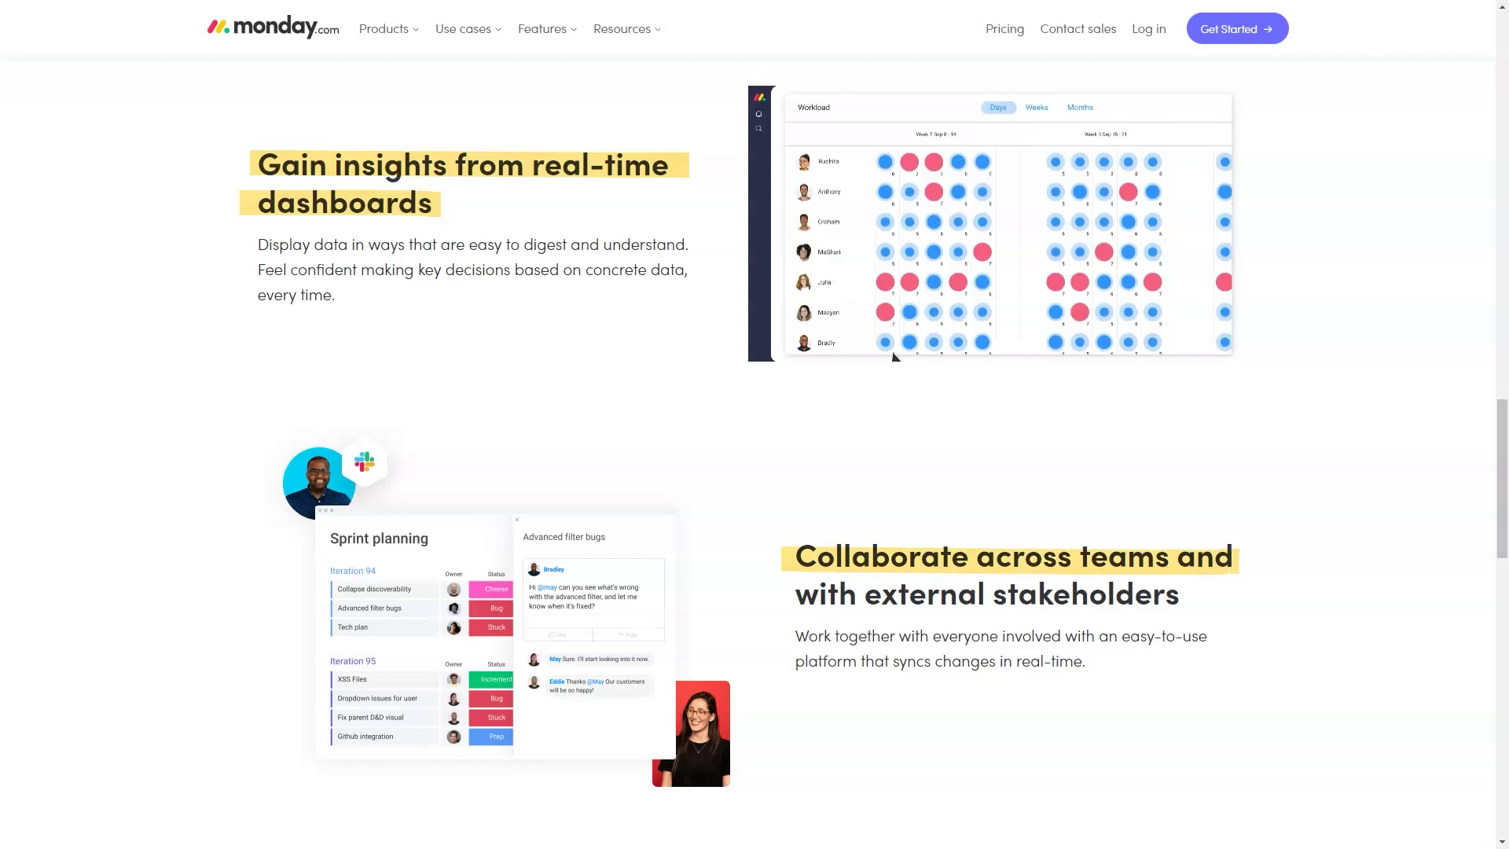
{"action": "scroll", "coordinate": [894, 356], "scroll_direction": "down", "scroll_amount": 5}
{"action": "scroll", "coordinate": [893, 355], "scroll_direction": "down", "scroll_amount": 4}
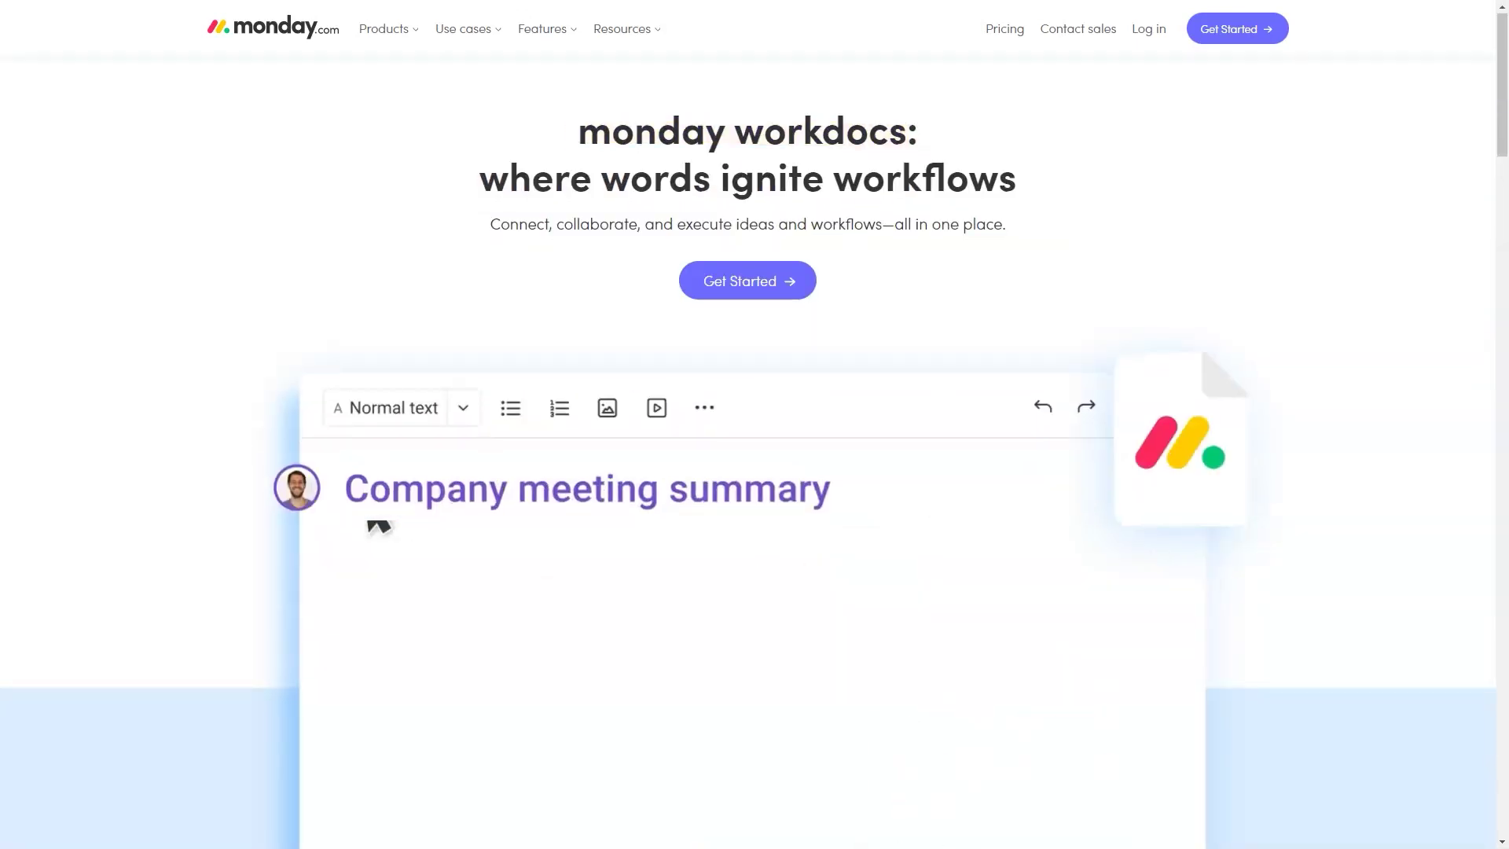
{"action": "scroll", "coordinate": [754, 471], "scroll_direction": "down", "scroll_amount": 4}
{"action": "scroll", "coordinate": [755, 472], "scroll_direction": "down", "scroll_amount": 5}
{"action": "scroll", "coordinate": [755, 473], "scroll_direction": "down", "scroll_amount": 3}
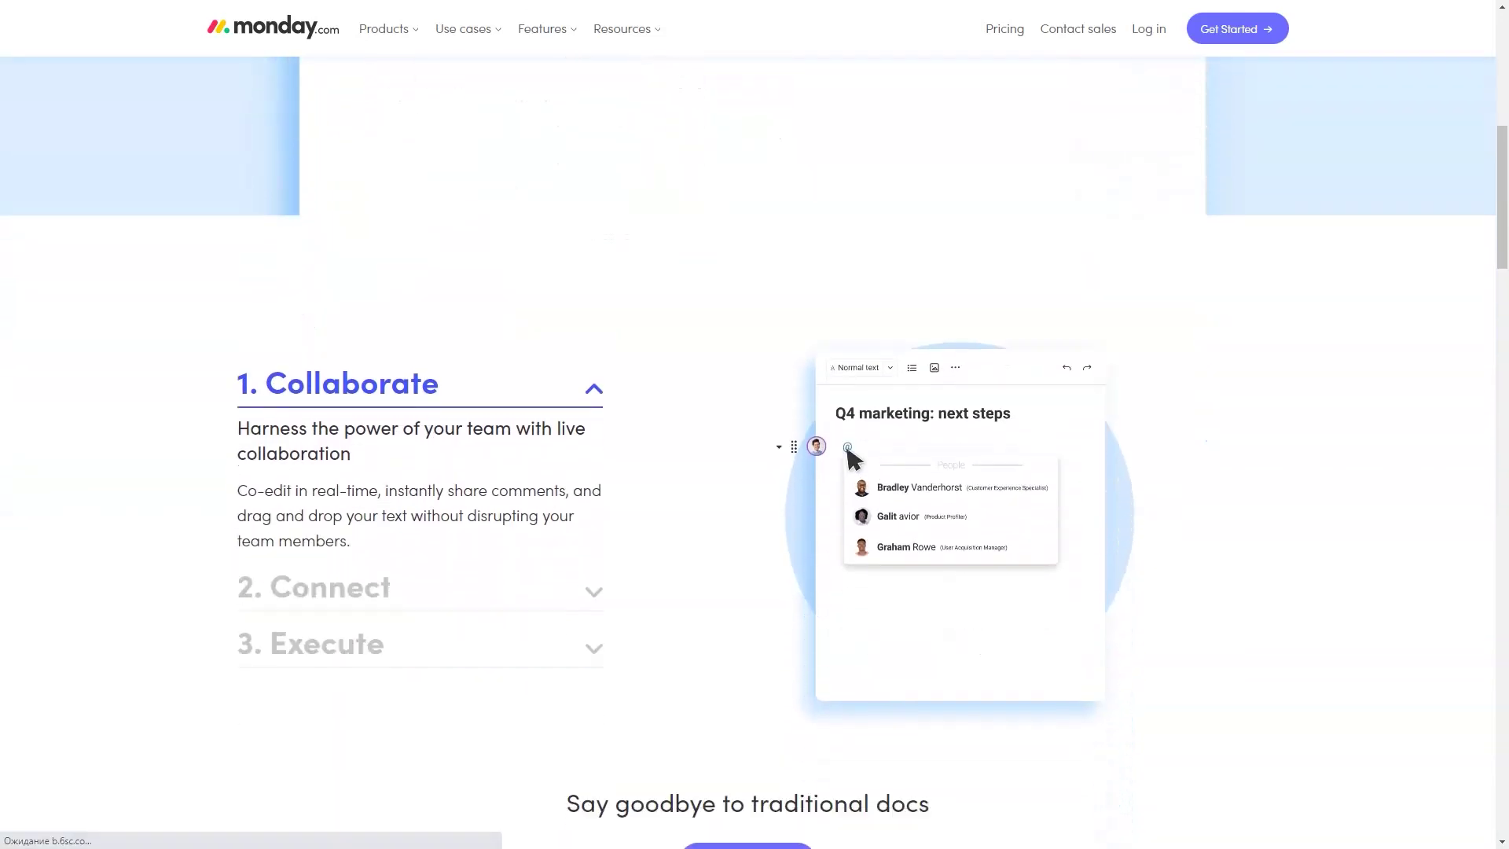
{"action": "scroll", "coordinate": [755, 471], "scroll_direction": "down", "scroll_amount": 1}
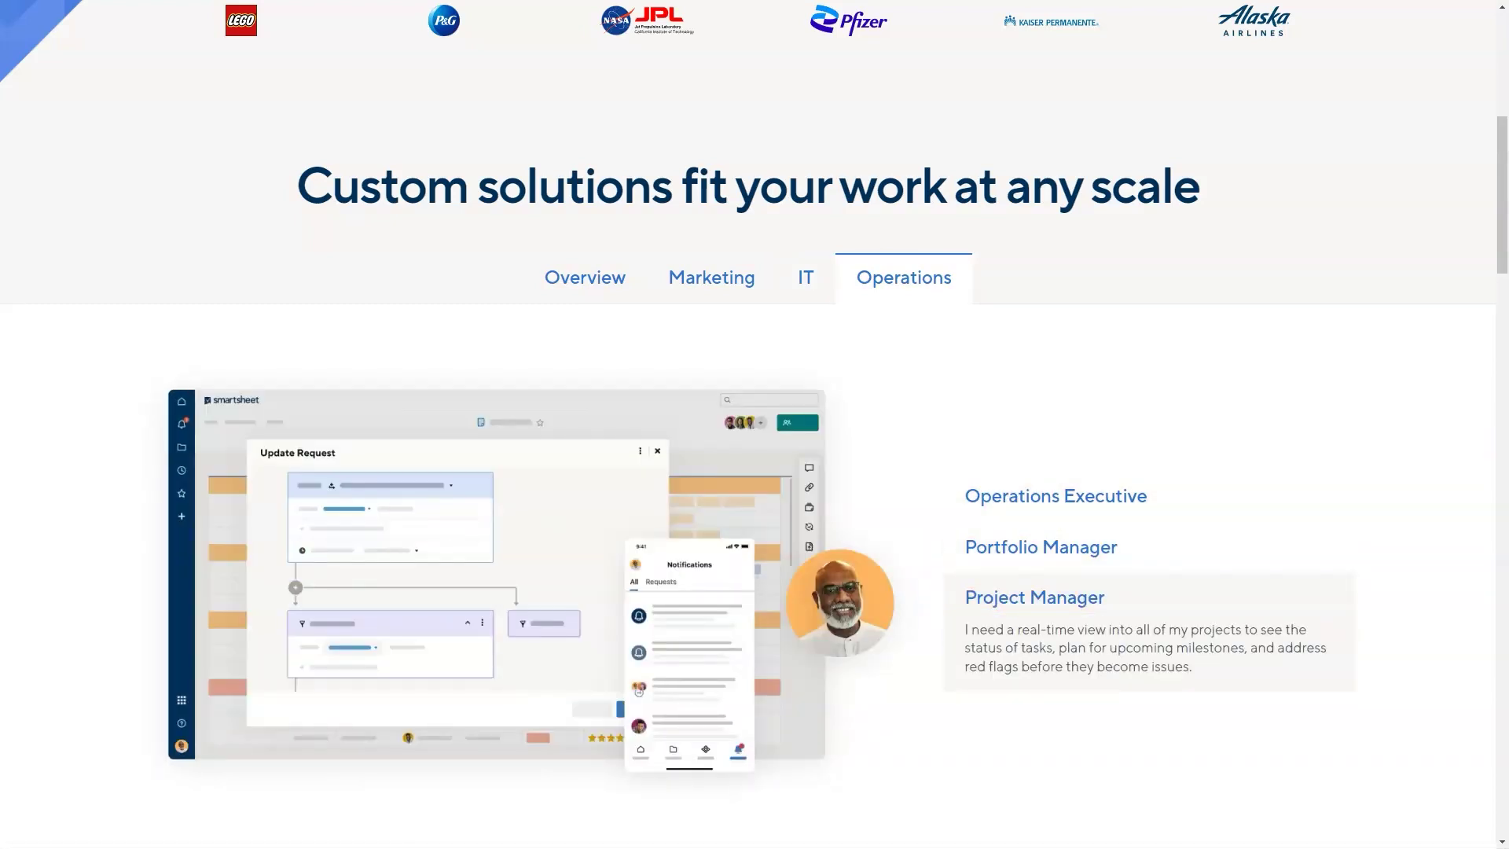
{"action": "scroll", "coordinate": [755, 471], "scroll_direction": "down", "scroll_amount": 10}
{"action": "scroll", "coordinate": [755, 472], "scroll_direction": "down", "scroll_amount": 5}
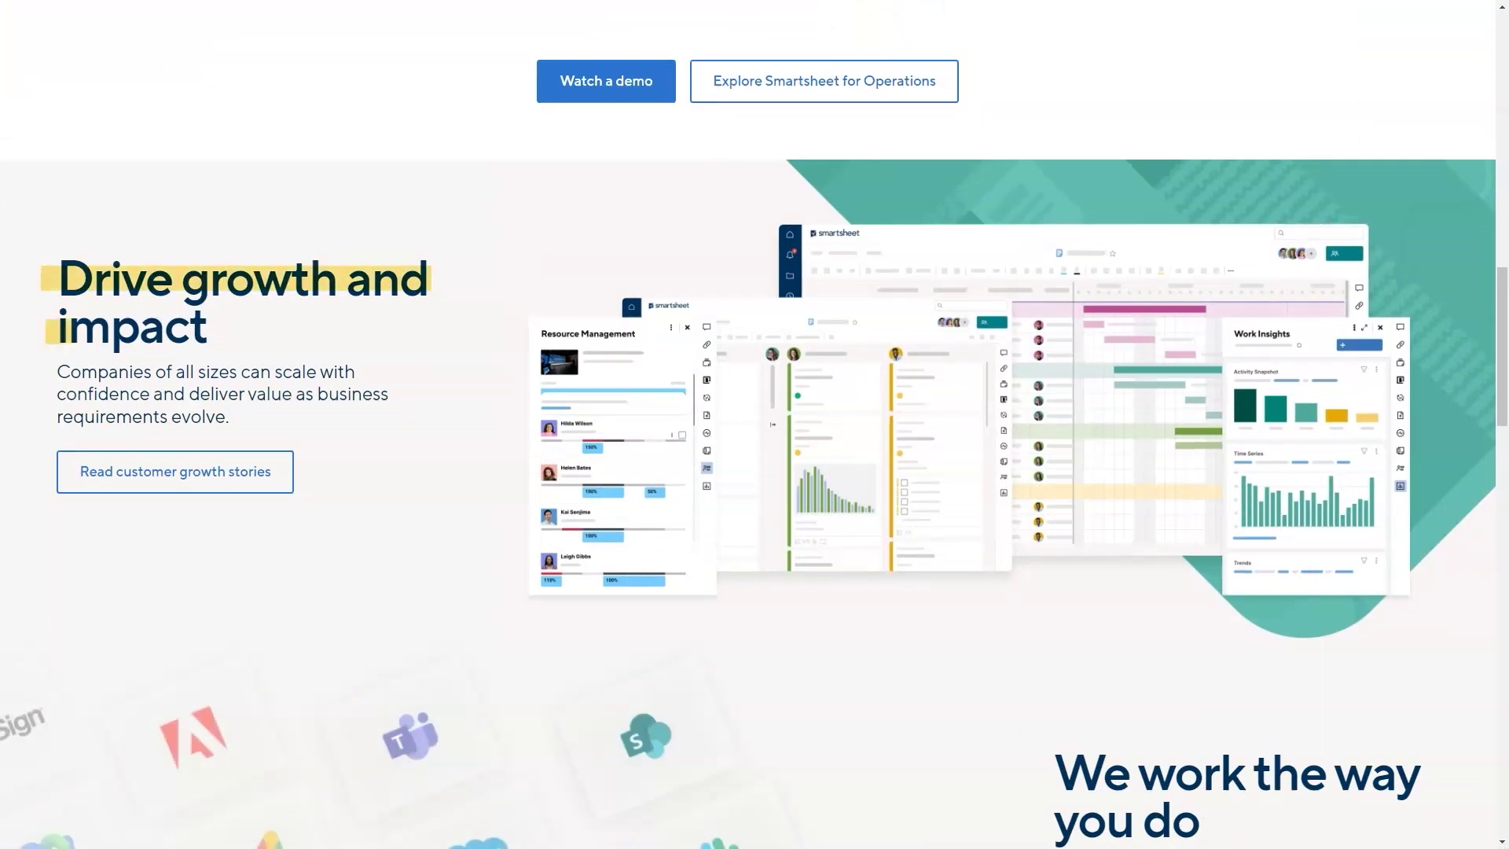
{"action": "scroll", "coordinate": [755, 471], "scroll_direction": "down", "scroll_amount": 5}
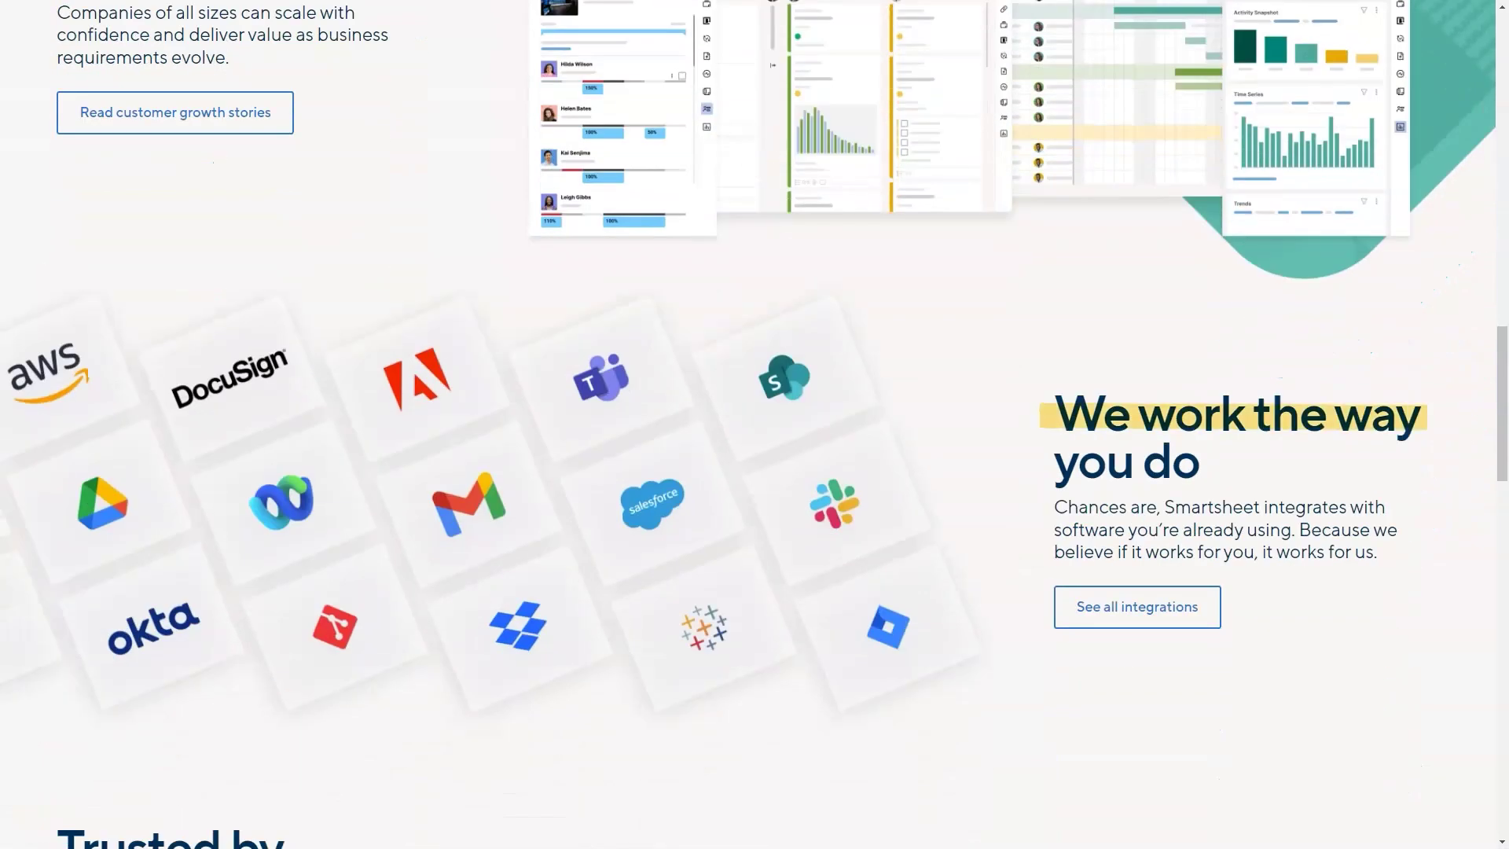
{"action": "scroll", "coordinate": [755, 472], "scroll_direction": "down", "scroll_amount": 8}
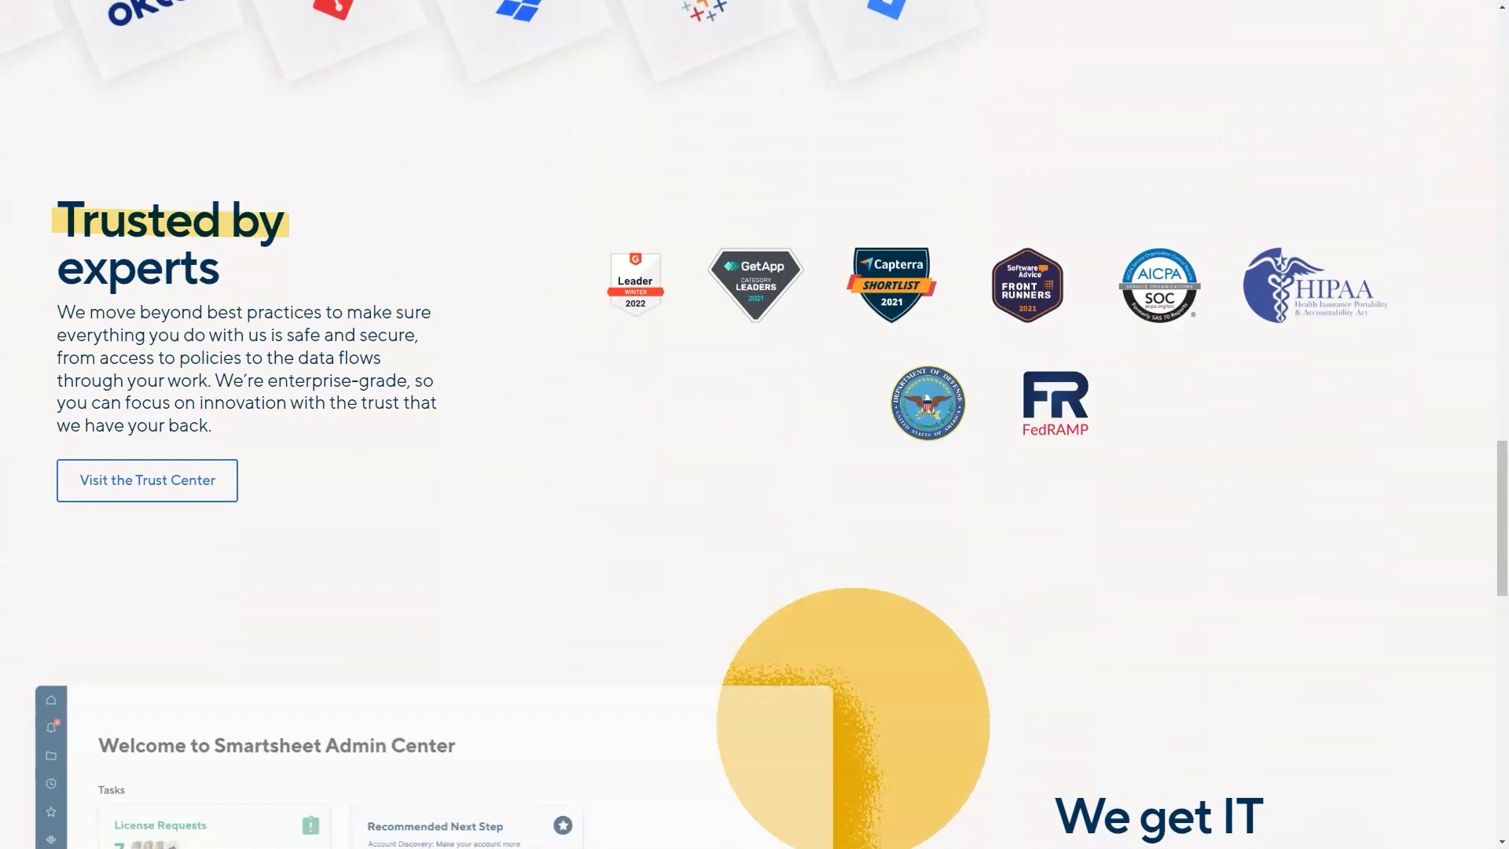
{"action": "scroll", "coordinate": [755, 472], "scroll_direction": "down", "scroll_amount": 5}
{"action": "scroll", "coordinate": [754, 471], "scroll_direction": "down", "scroll_amount": 5}
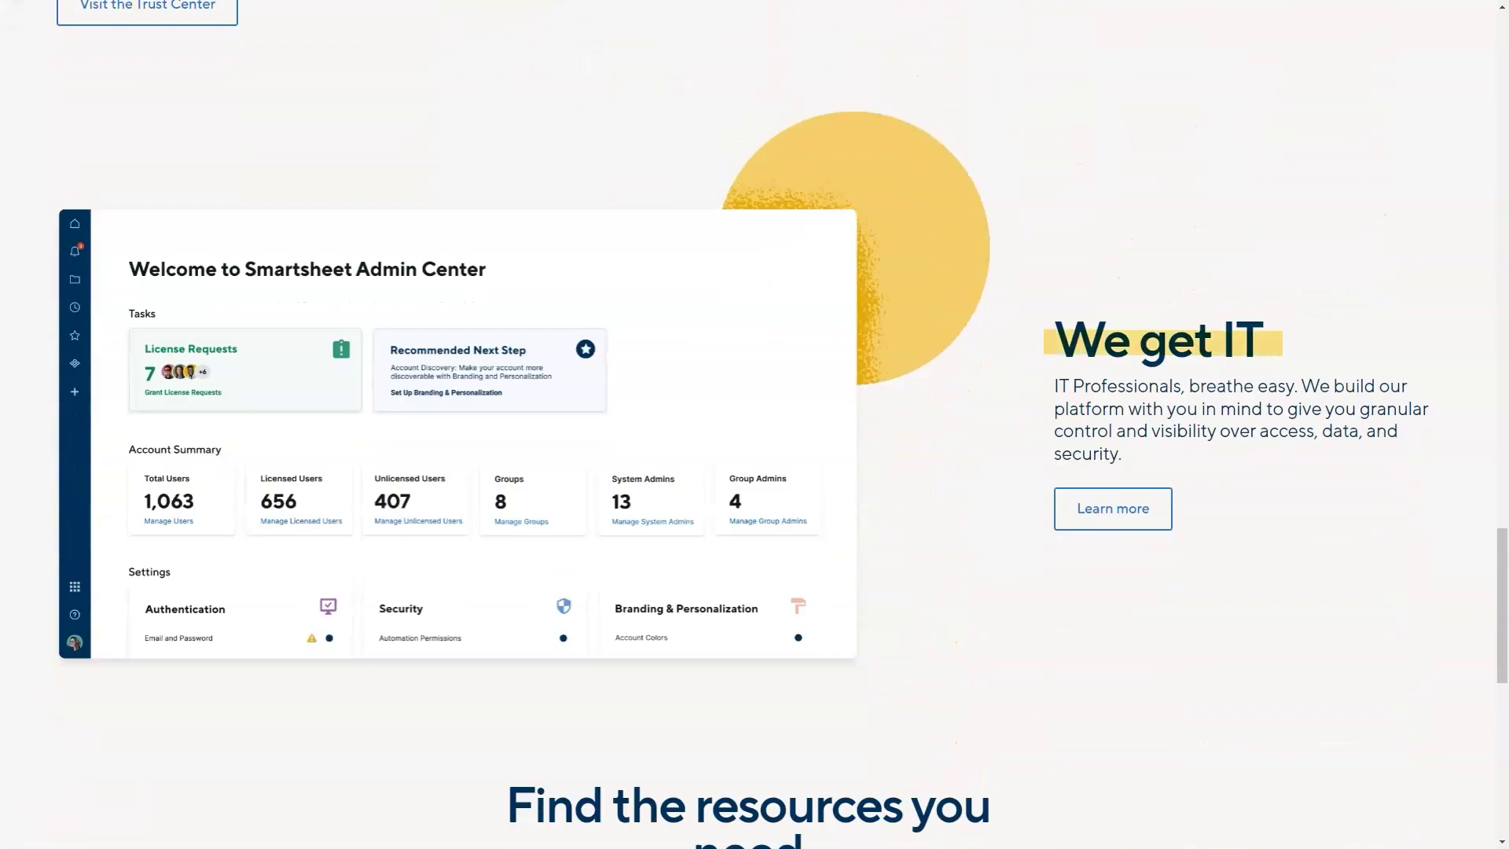
{"action": "scroll", "coordinate": [755, 472], "scroll_direction": "down", "scroll_amount": 5}
{"action": "scroll", "coordinate": [755, 471], "scroll_direction": "down", "scroll_amount": 3}
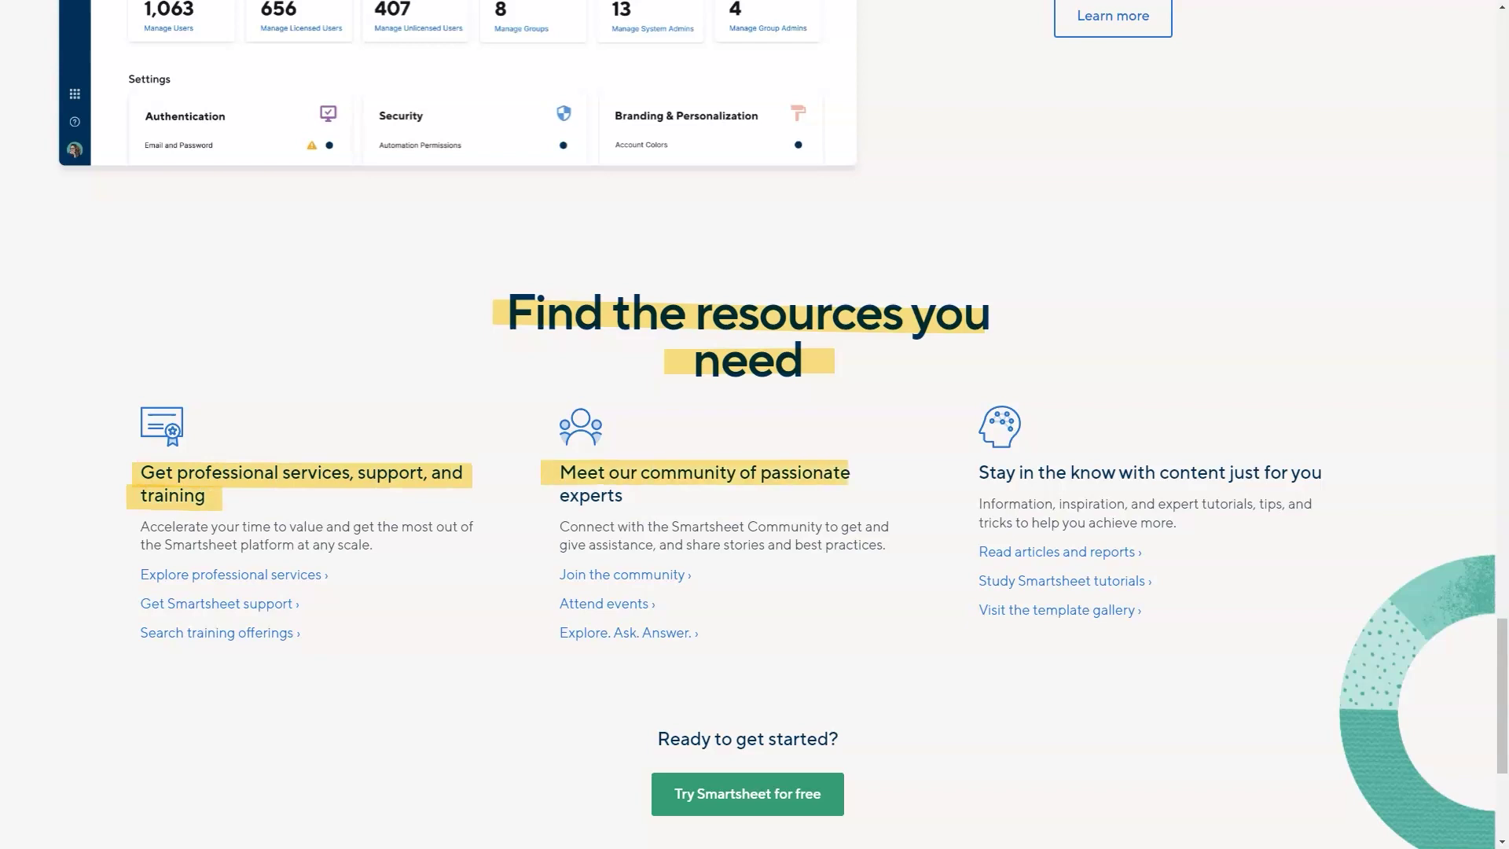
{"action": "scroll", "coordinate": [756, 472], "scroll_direction": "down", "scroll_amount": 5}
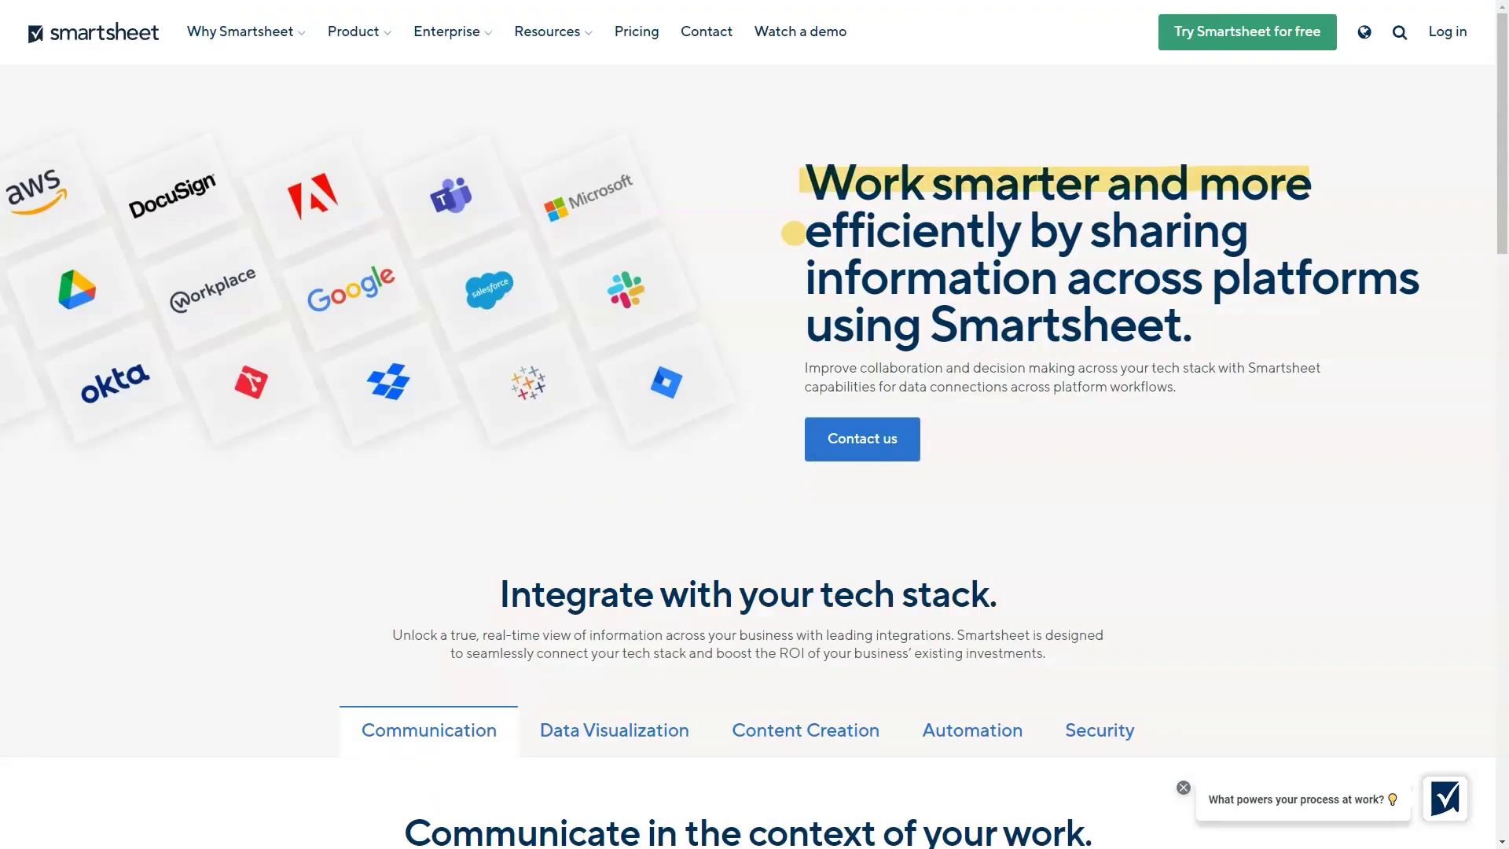
{"action": "scroll", "coordinate": [754, 424], "scroll_direction": "down", "scroll_amount": 1}
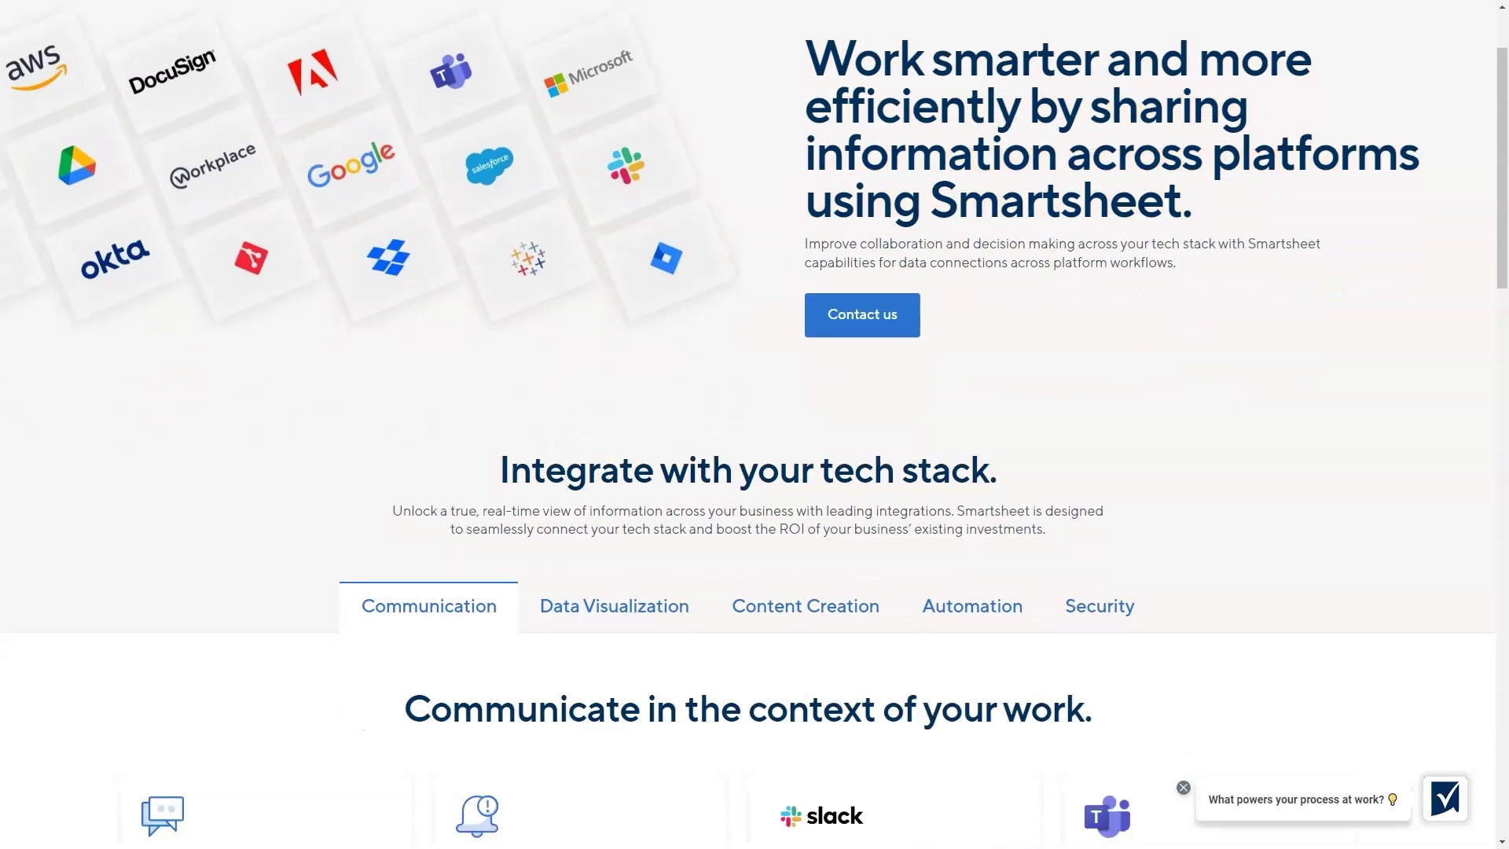
{"action": "scroll", "coordinate": [755, 426], "scroll_direction": "down", "scroll_amount": 2}
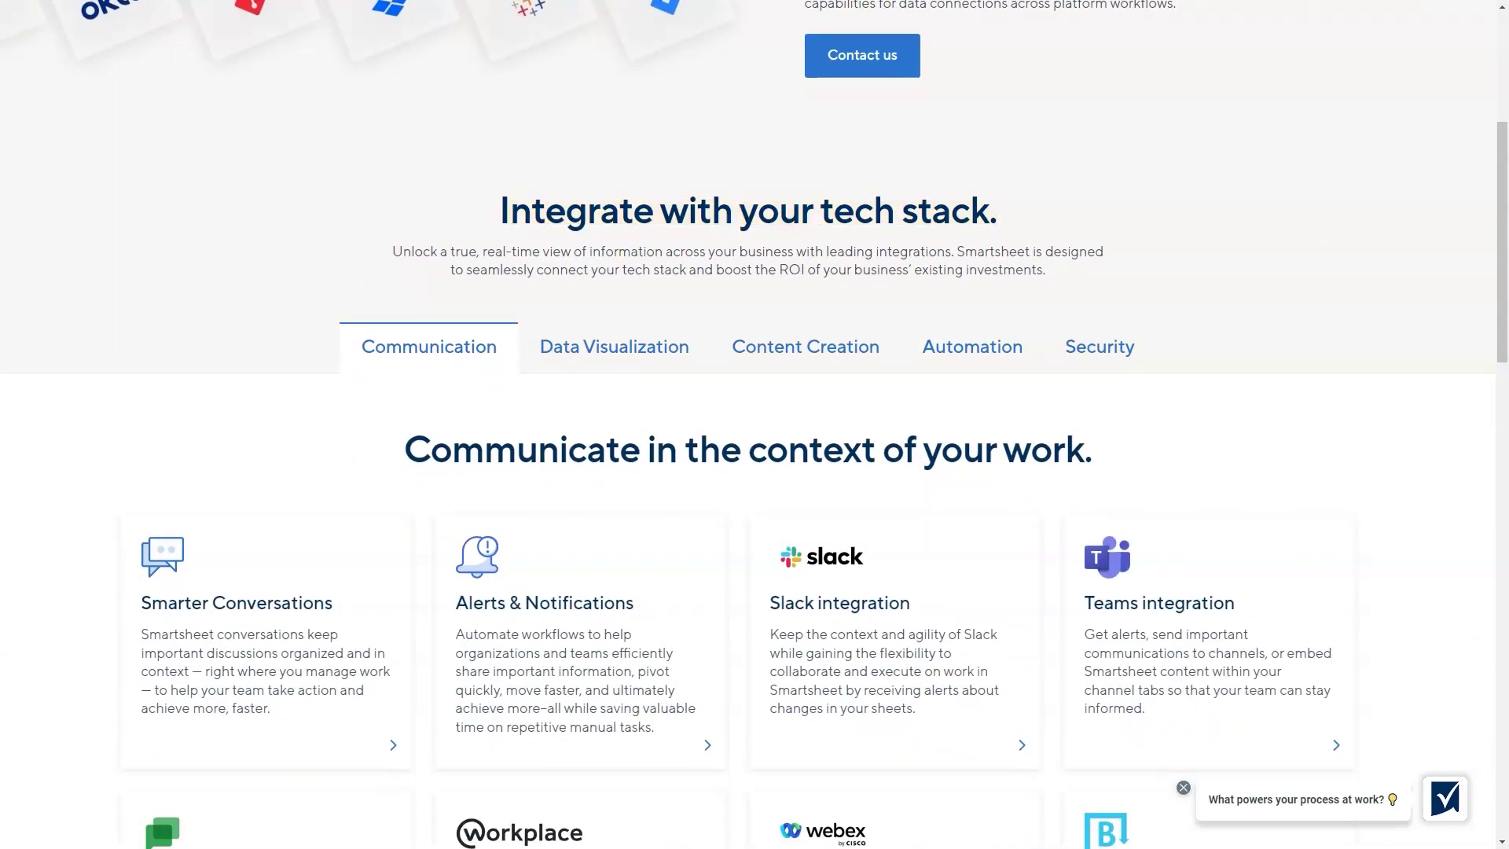
{"action": "scroll", "coordinate": [754, 424], "scroll_direction": "down", "scroll_amount": 3}
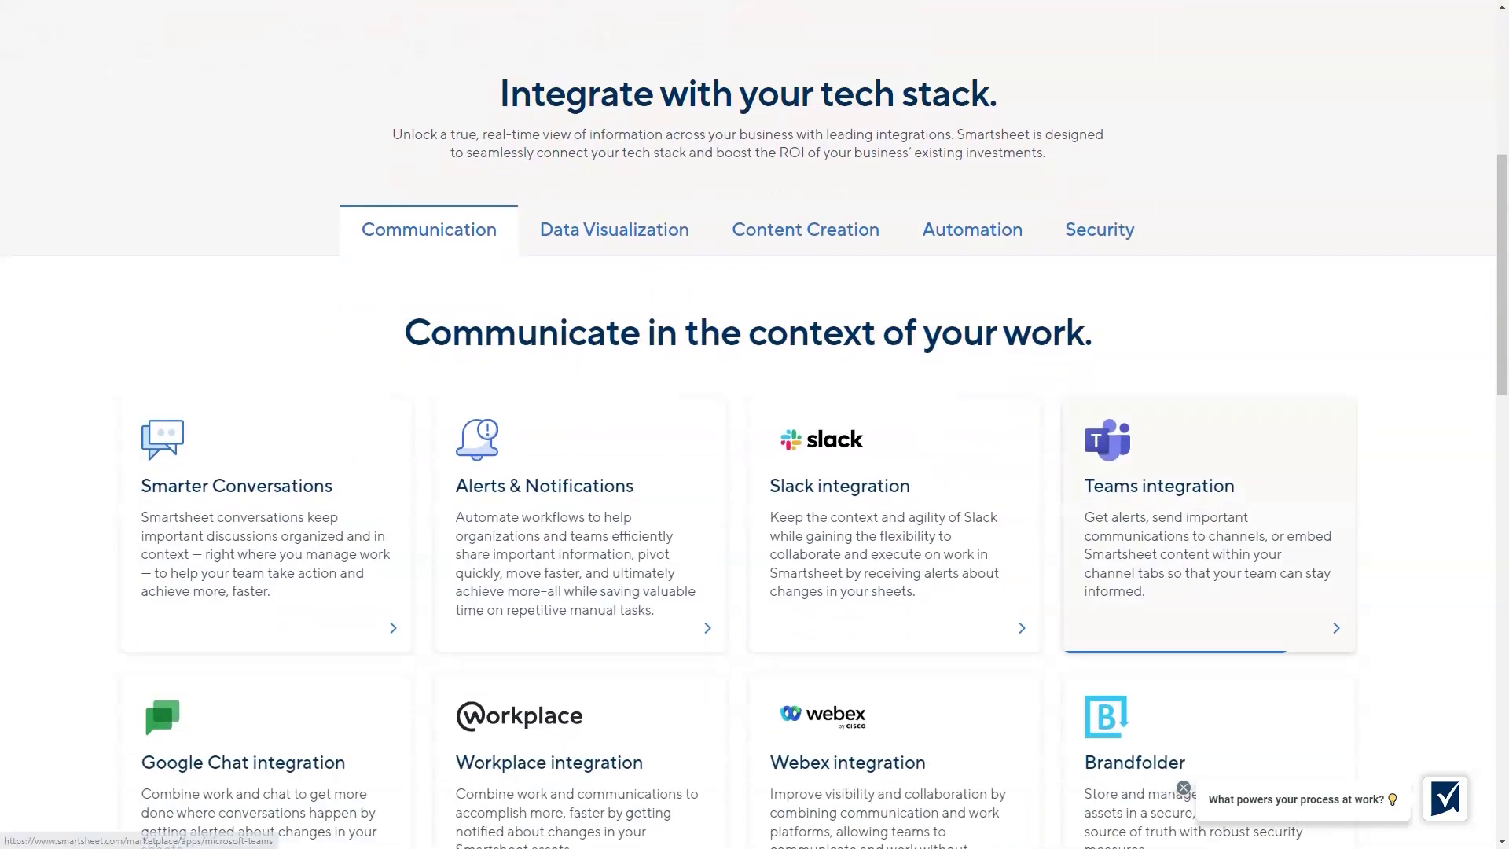
{"action": "scroll", "coordinate": [755, 425], "scroll_direction": "down", "scroll_amount": 4}
{"action": "scroll", "coordinate": [754, 425], "scroll_direction": "down", "scroll_amount": 3}
{"action": "scroll", "coordinate": [754, 425], "scroll_direction": "down", "scroll_amount": 3}
{"action": "scroll", "coordinate": [755, 424], "scroll_direction": "down", "scroll_amount": 2}
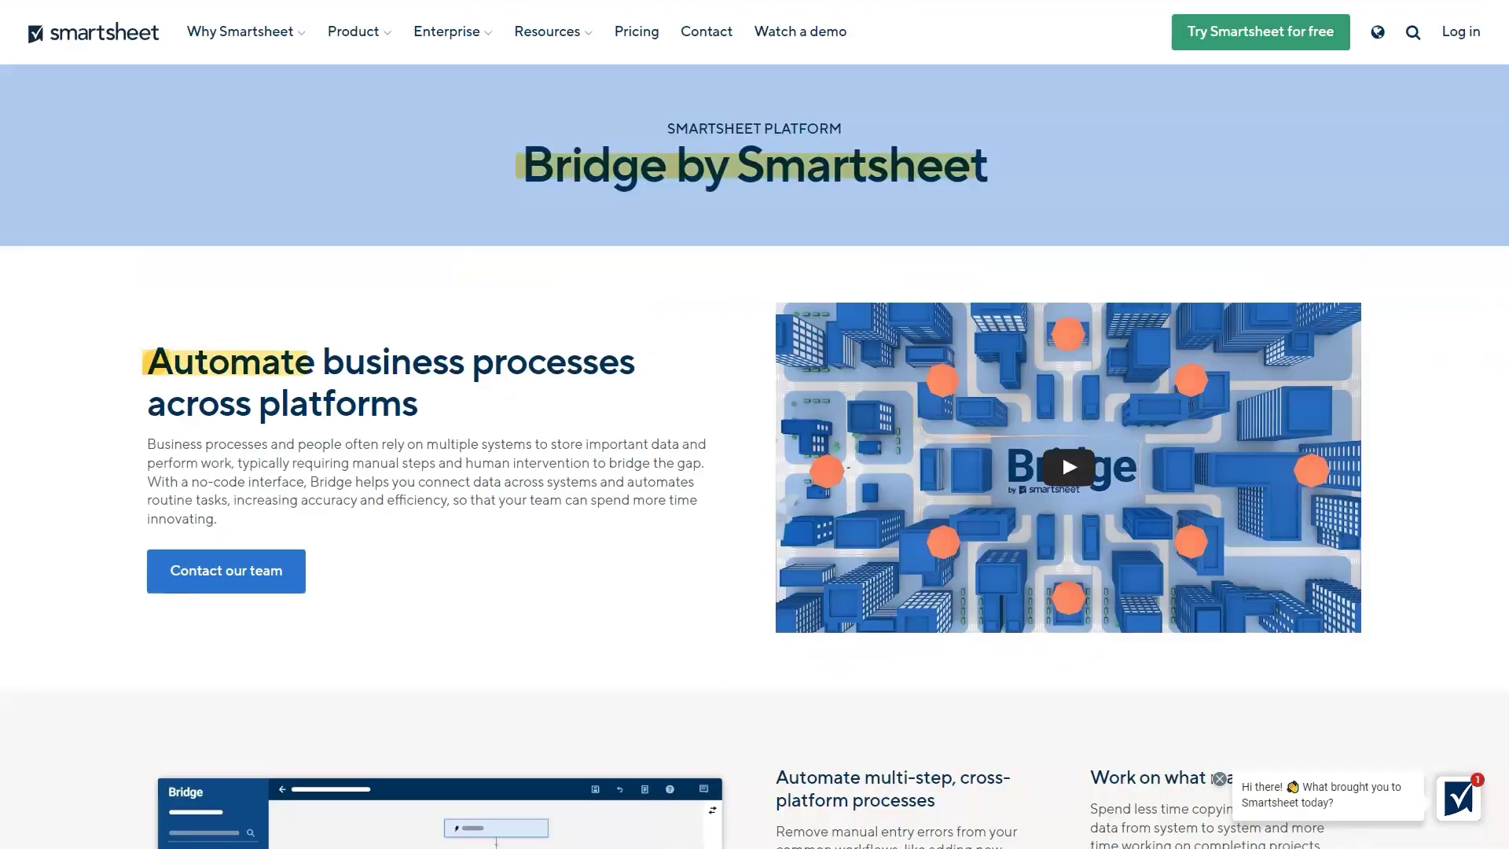
{"action": "scroll", "coordinate": [756, 425], "scroll_direction": "down", "scroll_amount": 3}
{"action": "scroll", "coordinate": [755, 424], "scroll_direction": "down", "scroll_amount": 3}
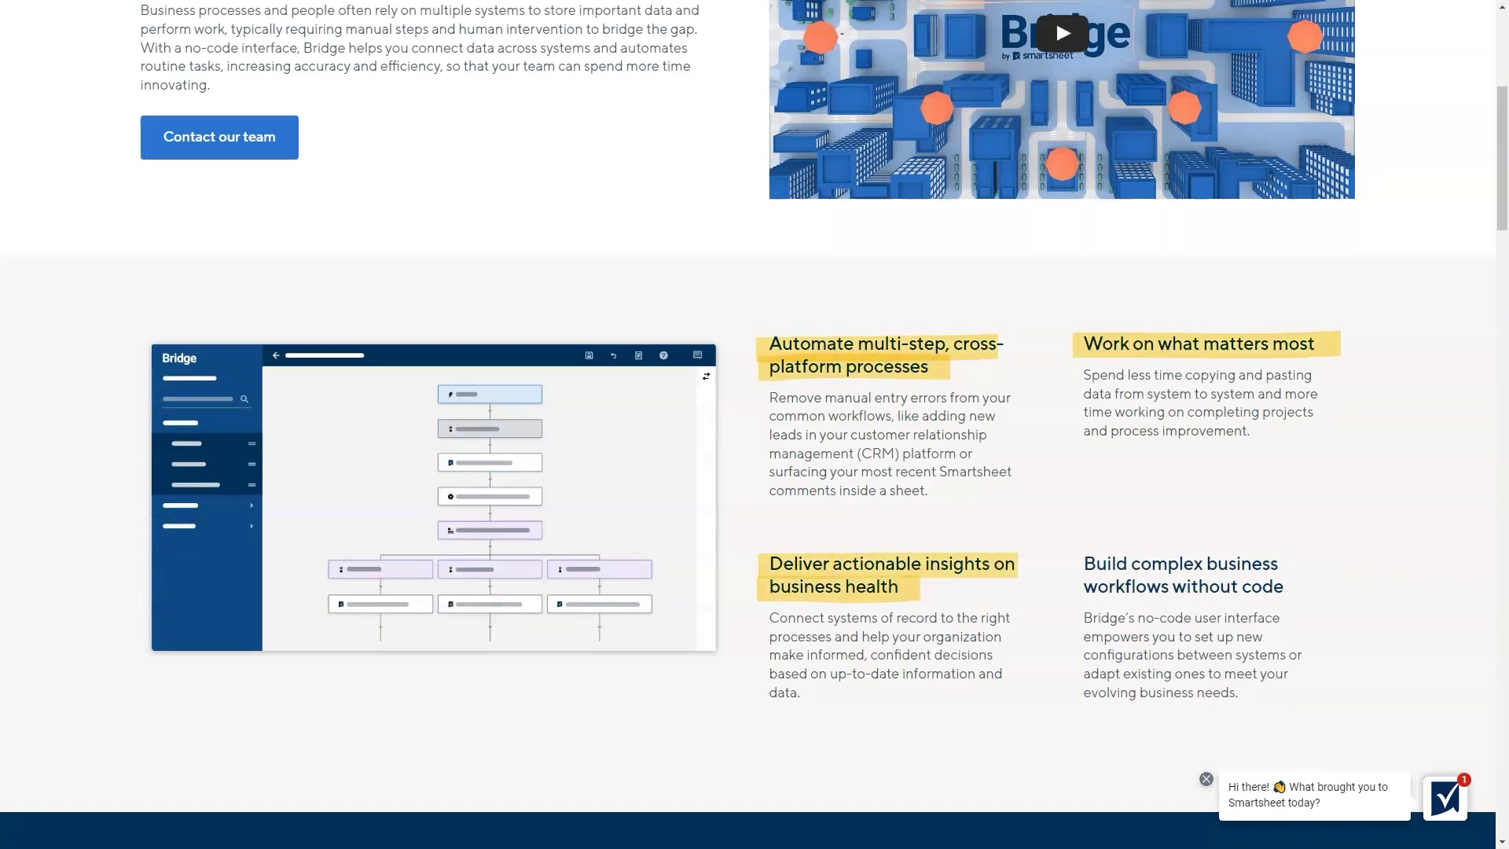
{"action": "scroll", "coordinate": [755, 425], "scroll_direction": "down", "scroll_amount": 2}
{"action": "scroll", "coordinate": [755, 425], "scroll_direction": "down", "scroll_amount": 5}
{"action": "scroll", "coordinate": [754, 424], "scroll_direction": "down", "scroll_amount": 5}
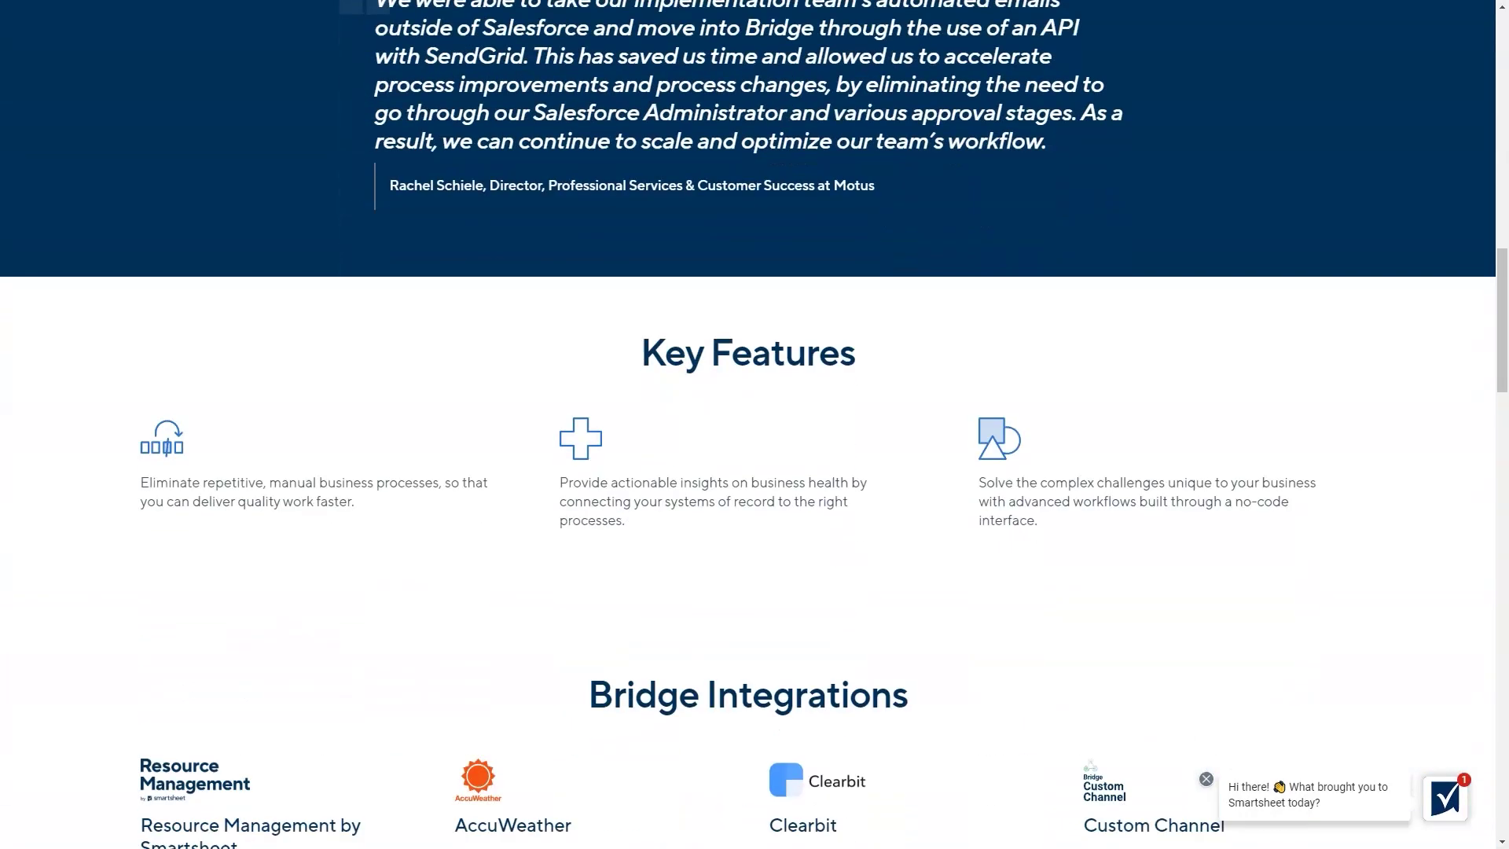
{"action": "scroll", "coordinate": [755, 425], "scroll_direction": "down", "scroll_amount": 1}
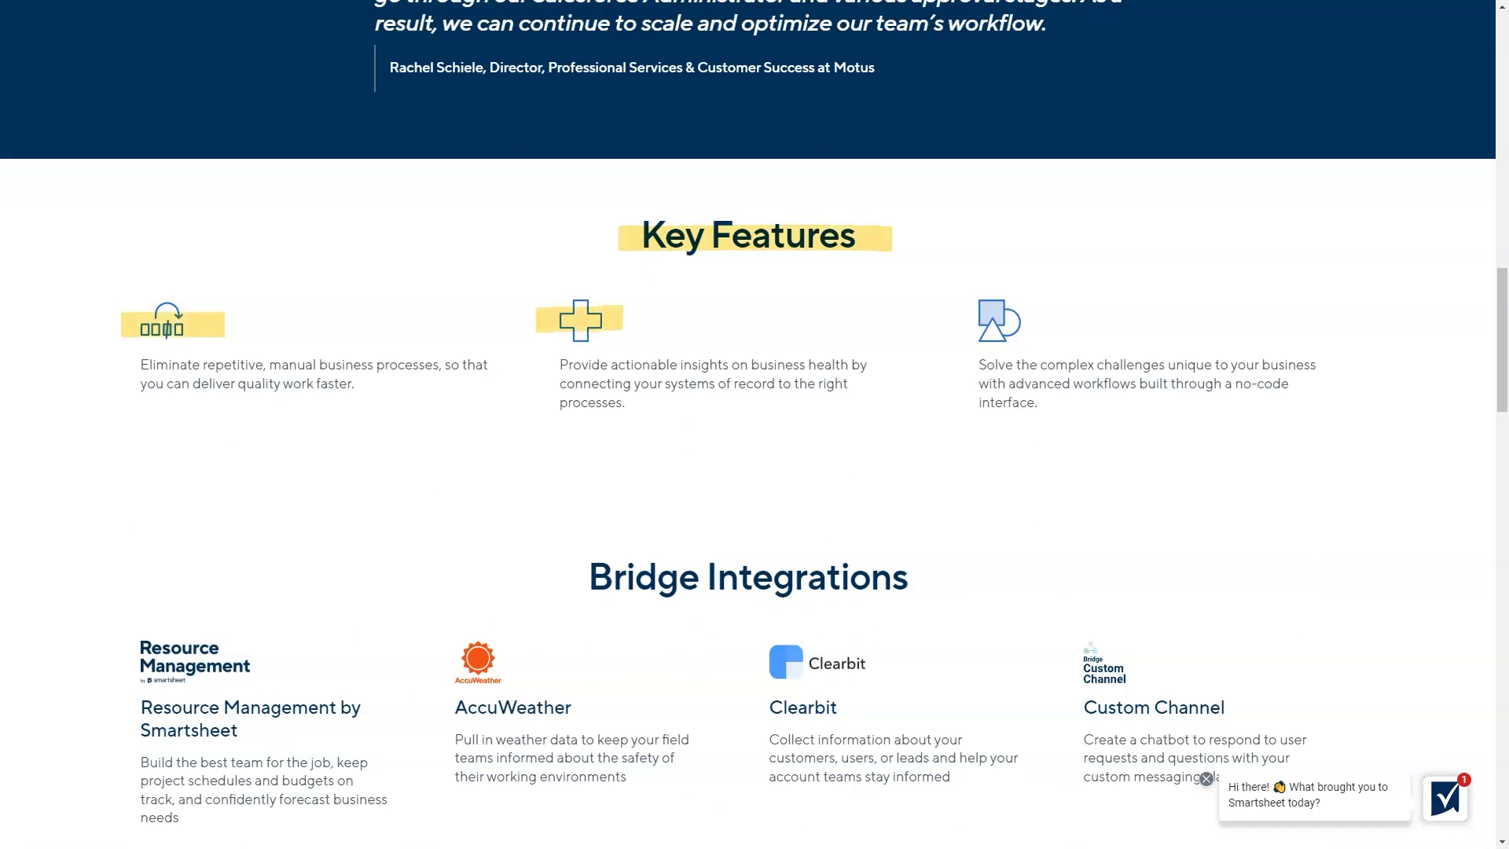
{"action": "scroll", "coordinate": [754, 424], "scroll_direction": "down", "scroll_amount": 3}
{"action": "scroll", "coordinate": [755, 424], "scroll_direction": "down", "scroll_amount": 4}
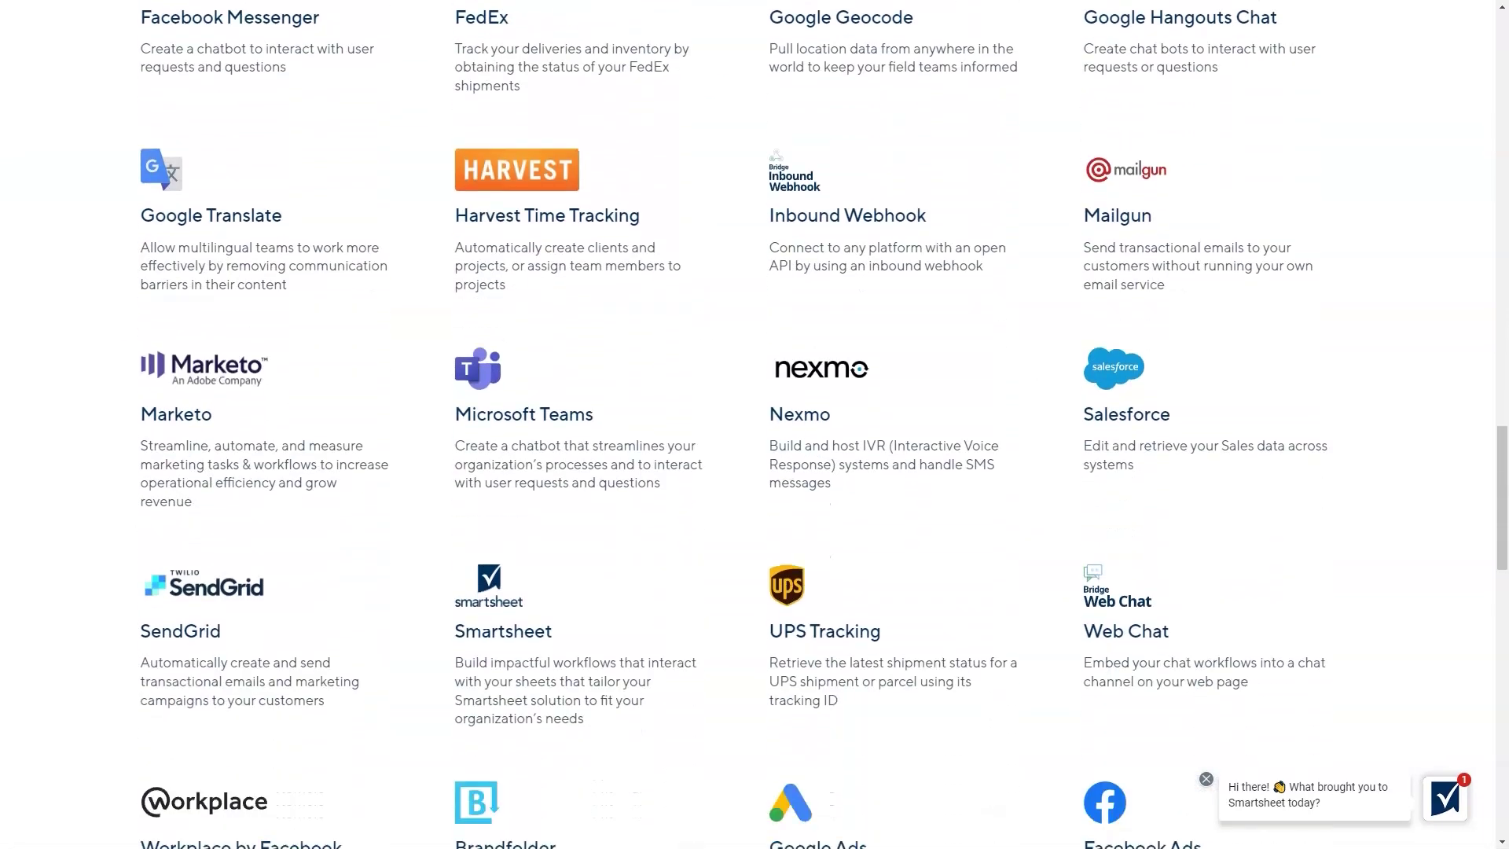
{"action": "scroll", "coordinate": [755, 425], "scroll_direction": "down", "scroll_amount": 3}
{"action": "scroll", "coordinate": [754, 424], "scroll_direction": "down", "scroll_amount": 3}
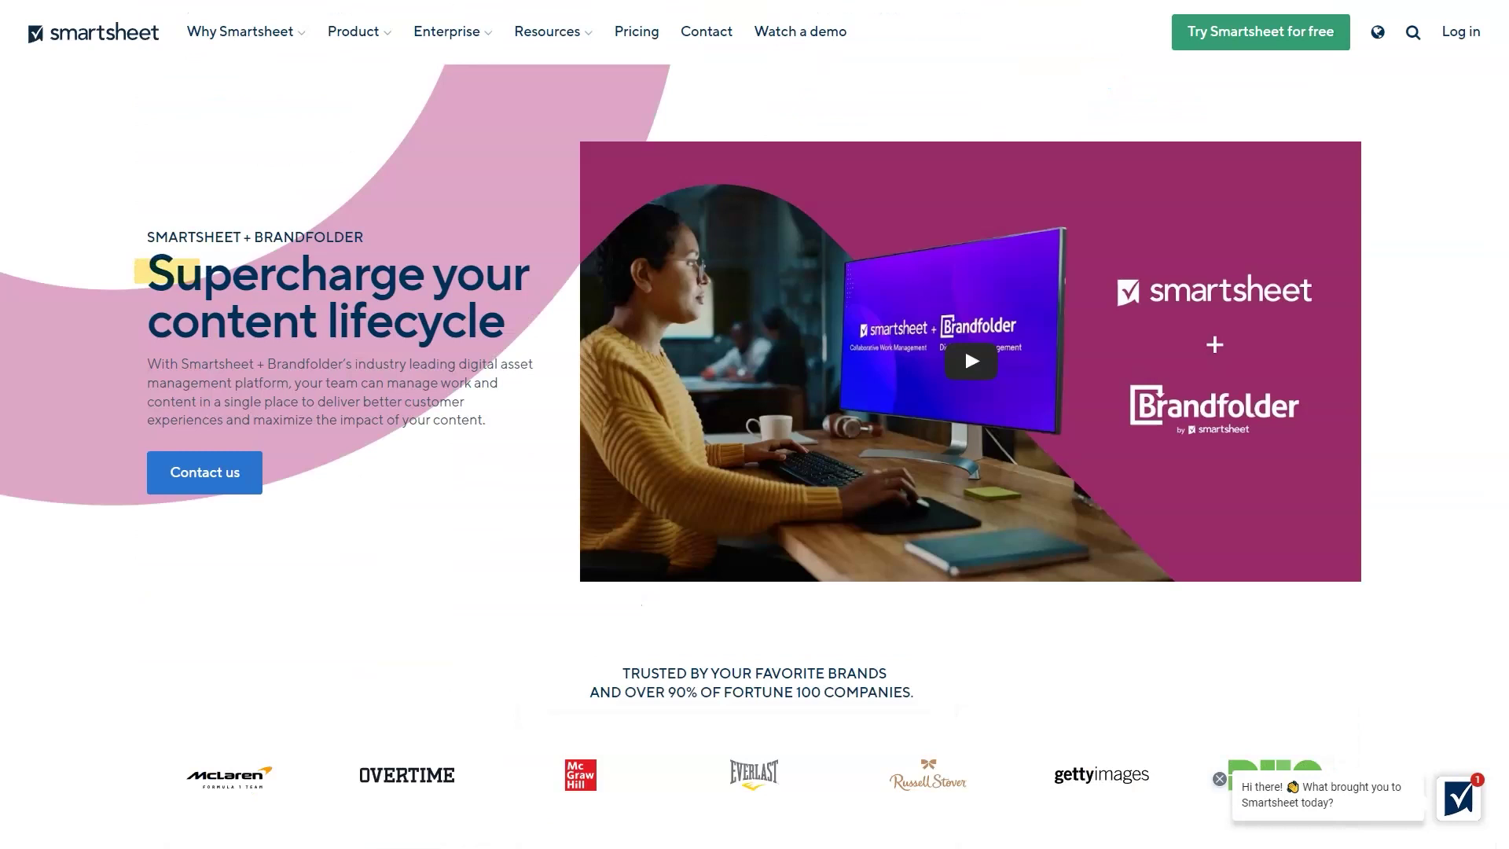
{"action": "scroll", "coordinate": [754, 424], "scroll_direction": "down", "scroll_amount": 4}
{"action": "scroll", "coordinate": [755, 425], "scroll_direction": "down", "scroll_amount": 4}
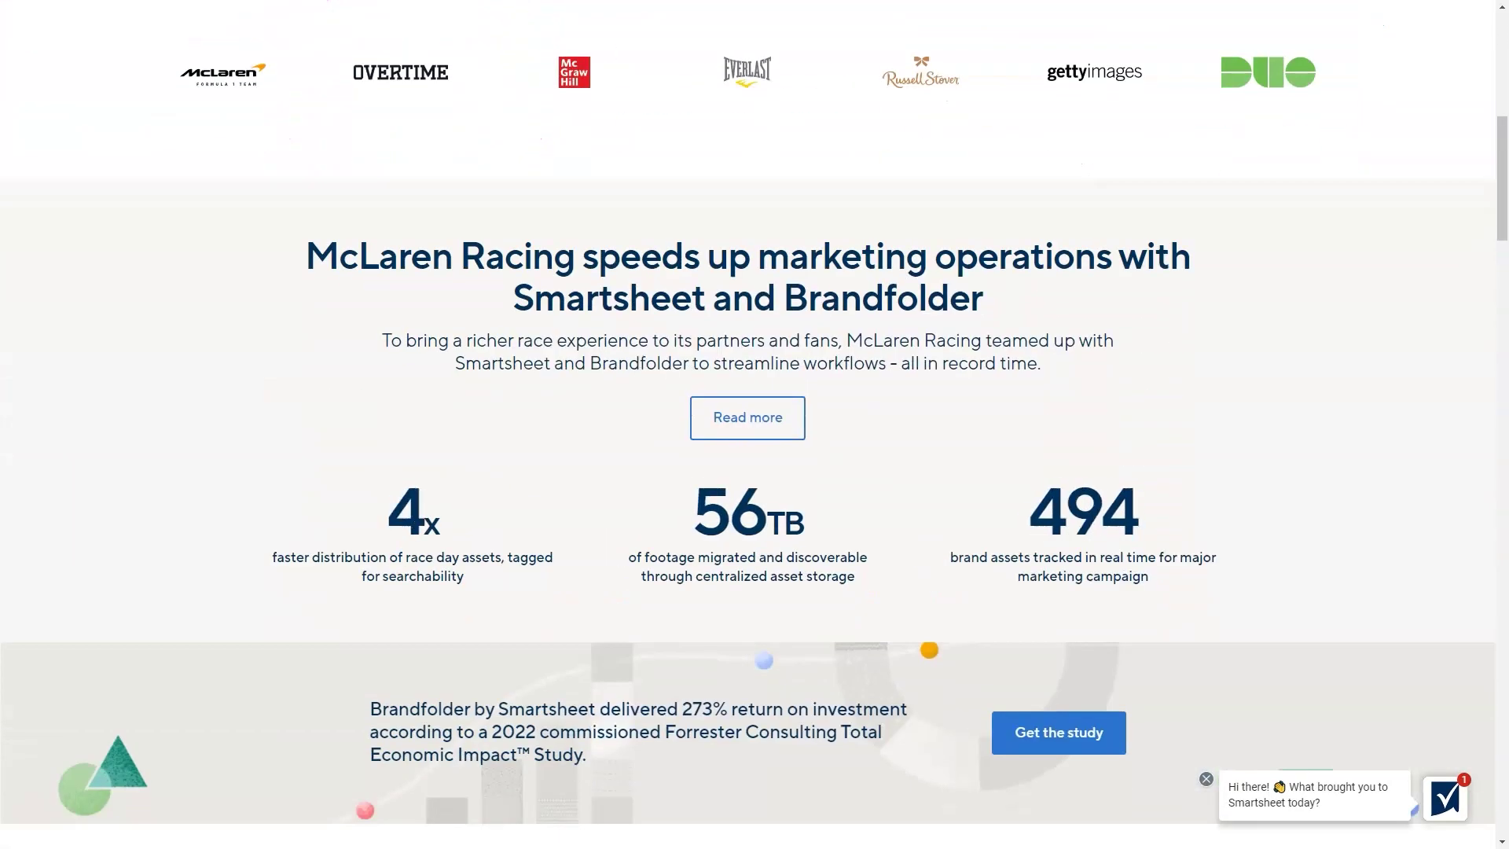
{"action": "scroll", "coordinate": [754, 424], "scroll_direction": "down", "scroll_amount": 1}
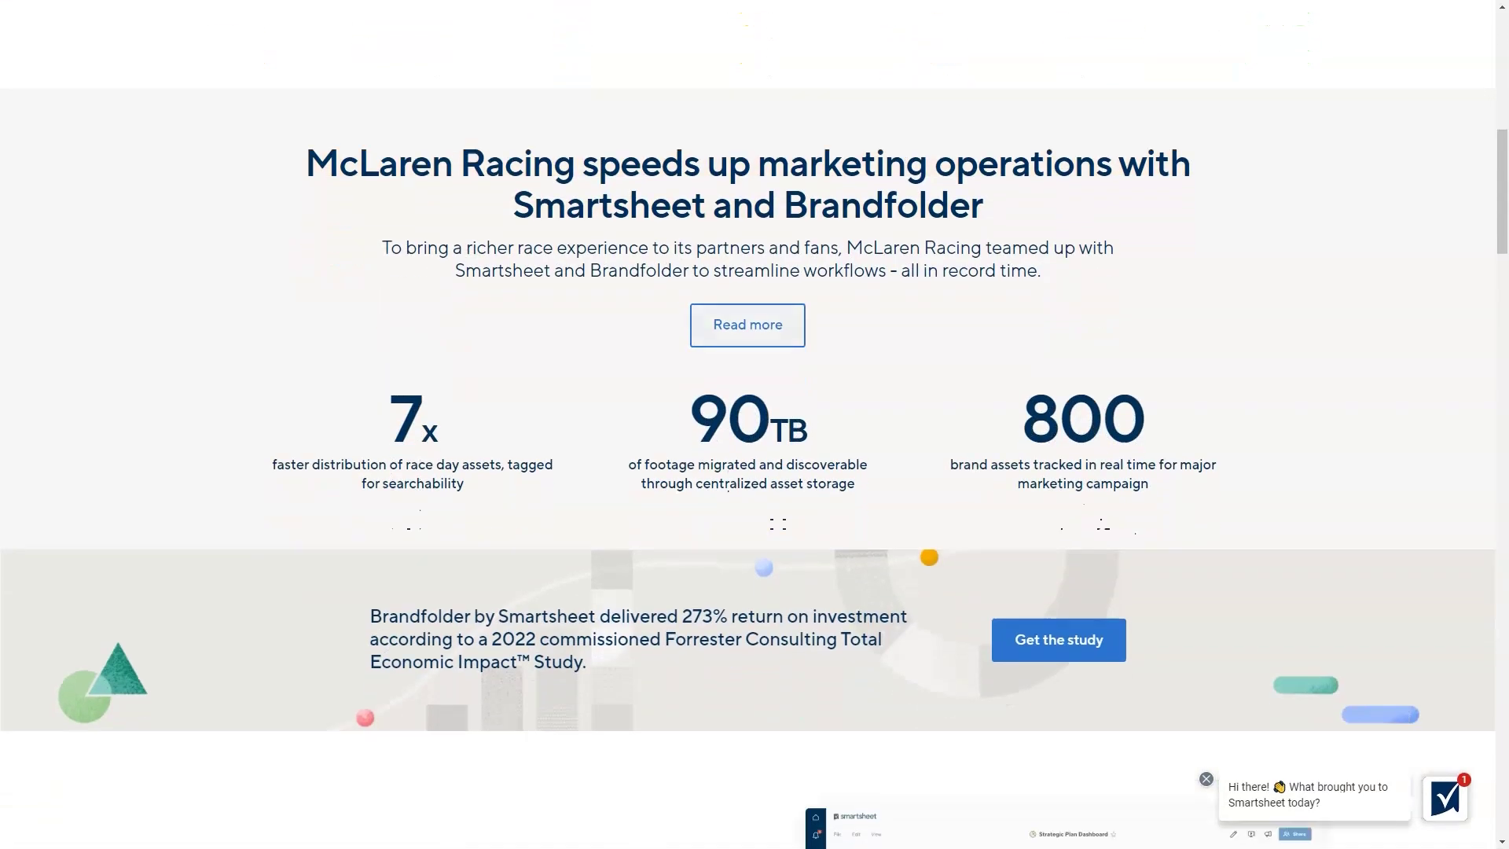
{"action": "scroll", "coordinate": [754, 425], "scroll_direction": "down", "scroll_amount": 5}
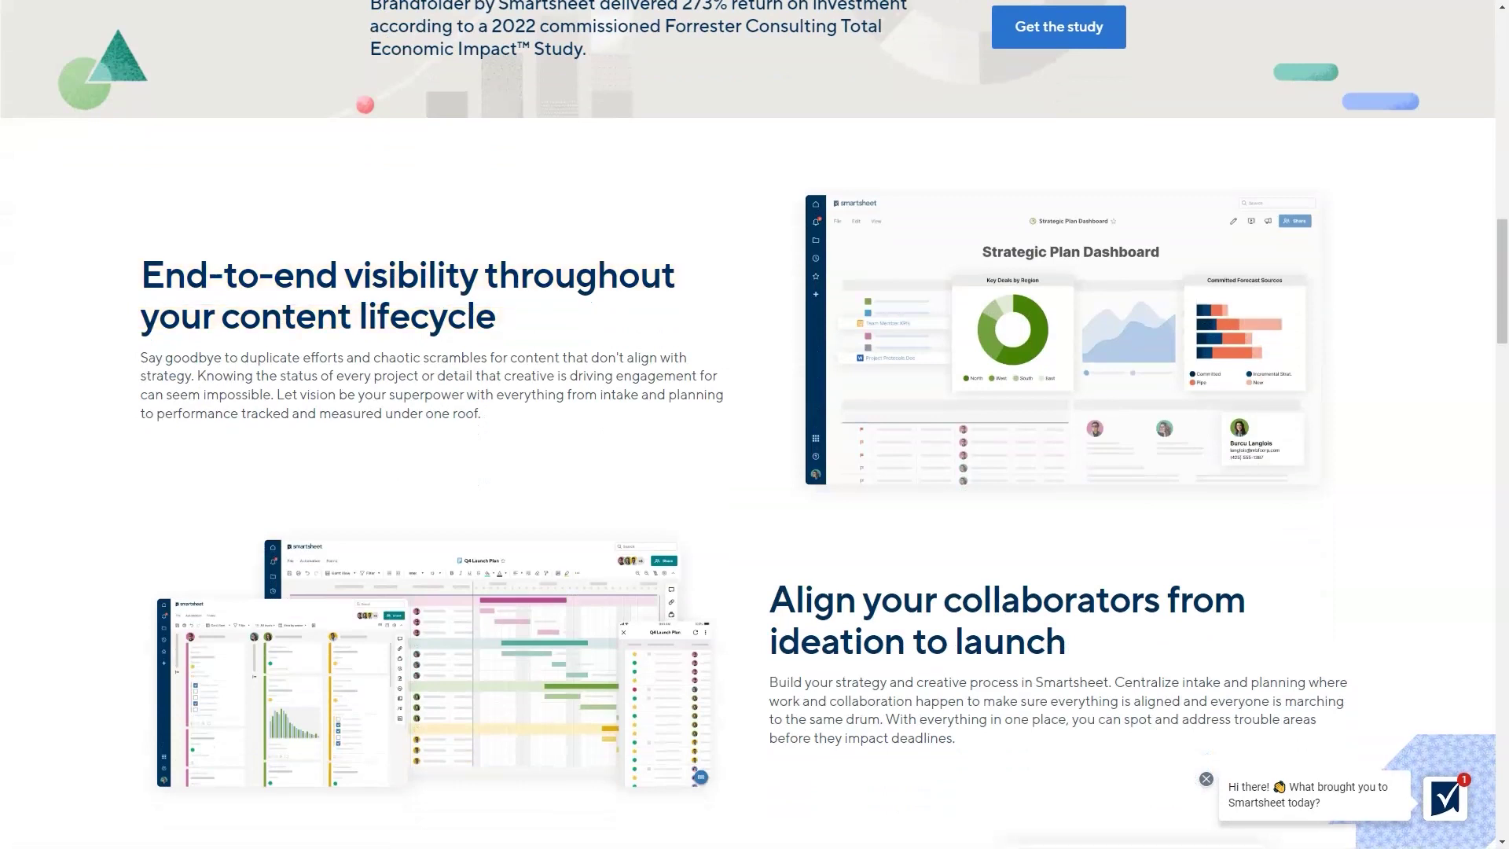
{"action": "scroll", "coordinate": [755, 424], "scroll_direction": "down", "scroll_amount": 3}
{"action": "scroll", "coordinate": [754, 424], "scroll_direction": "down", "scroll_amount": 1}
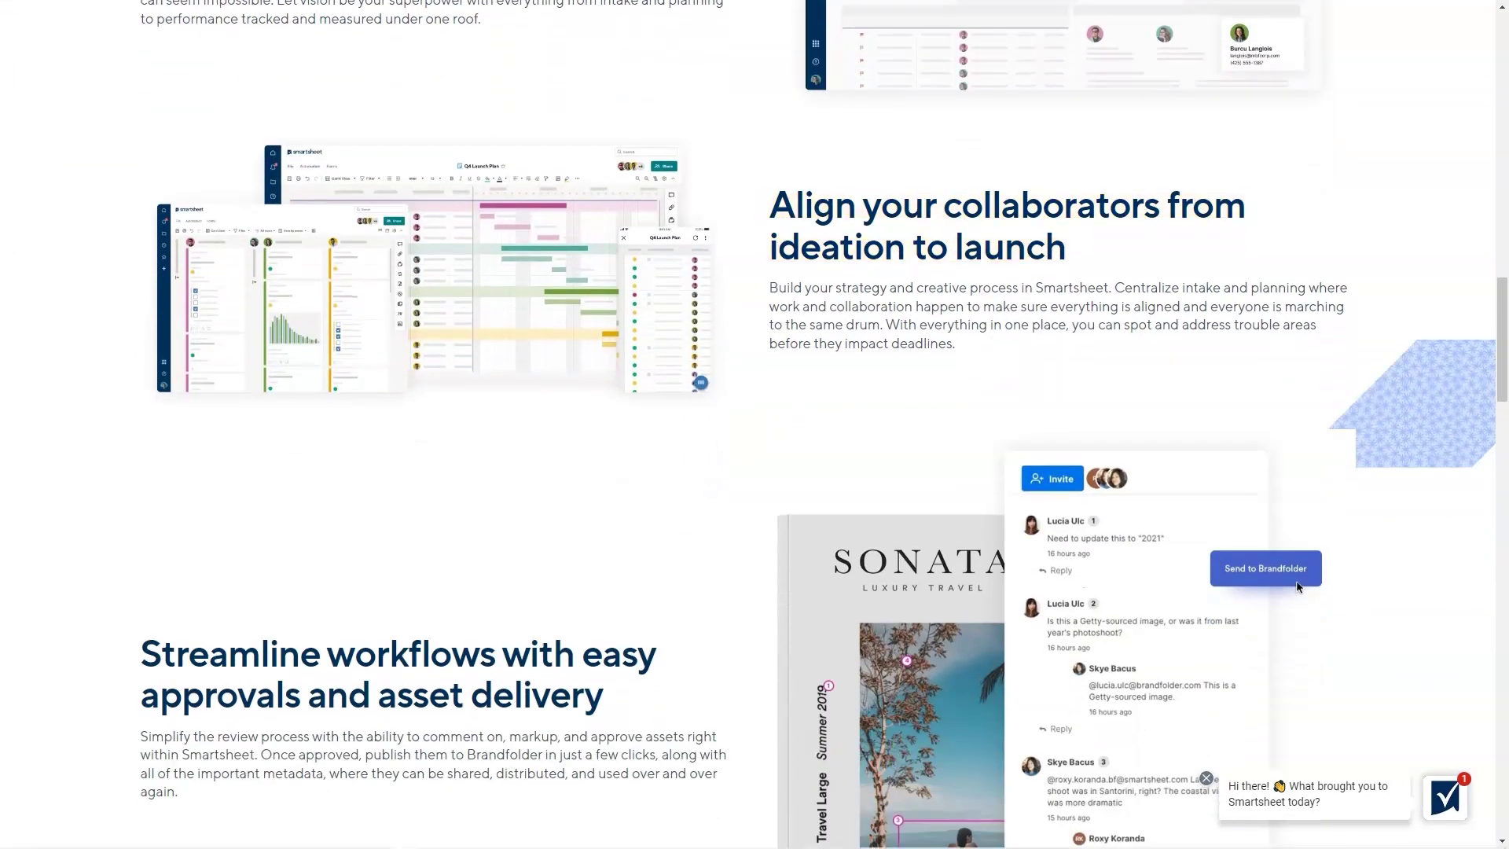
{"action": "scroll", "coordinate": [754, 425], "scroll_direction": "down", "scroll_amount": 4}
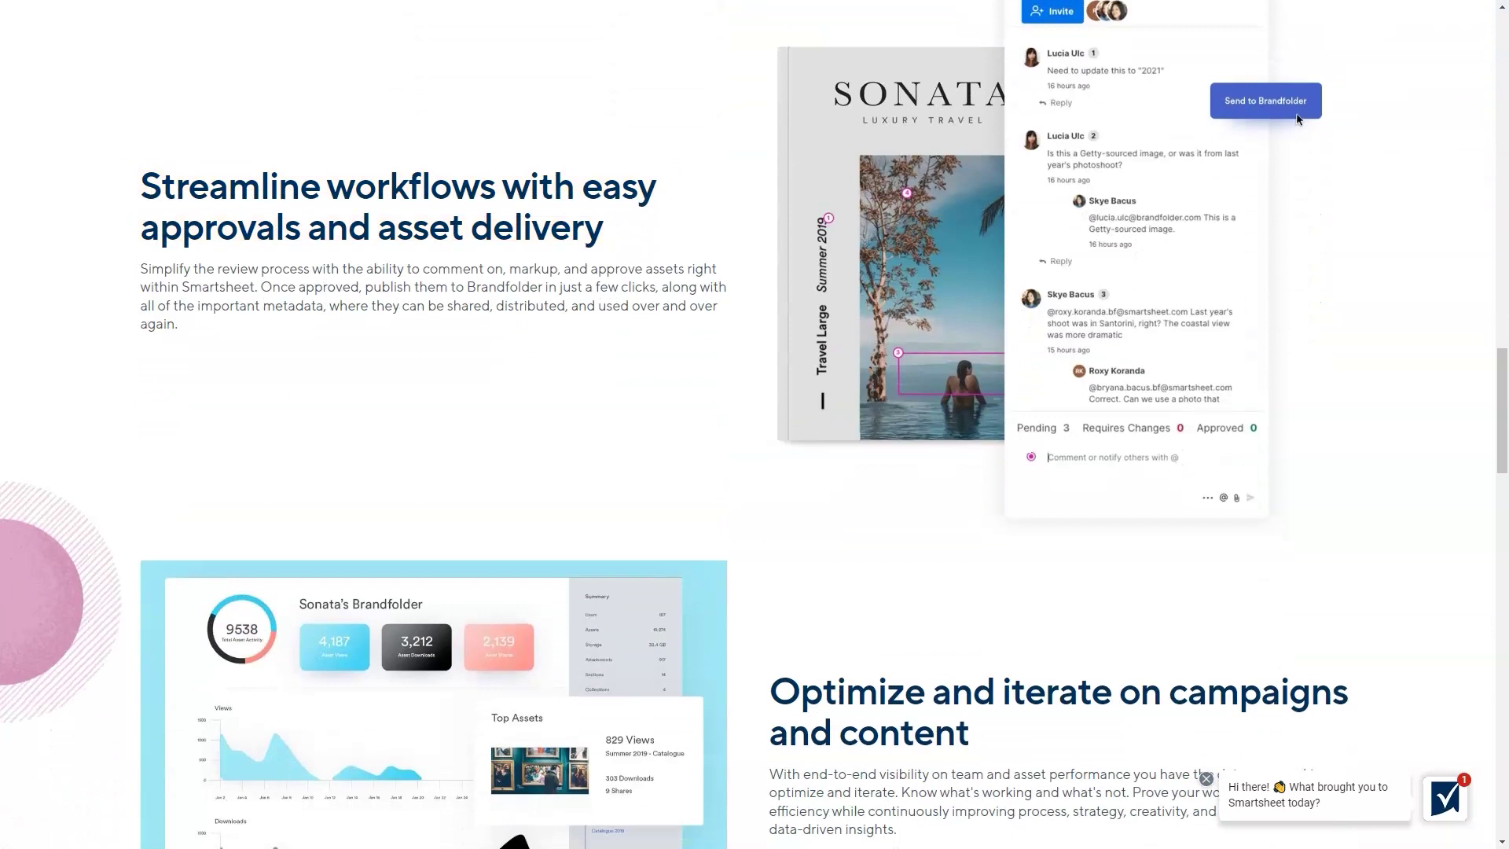
{"action": "scroll", "coordinate": [754, 424], "scroll_direction": "down", "scroll_amount": 4}
{"action": "scroll", "coordinate": [755, 425], "scroll_direction": "down", "scroll_amount": 1}
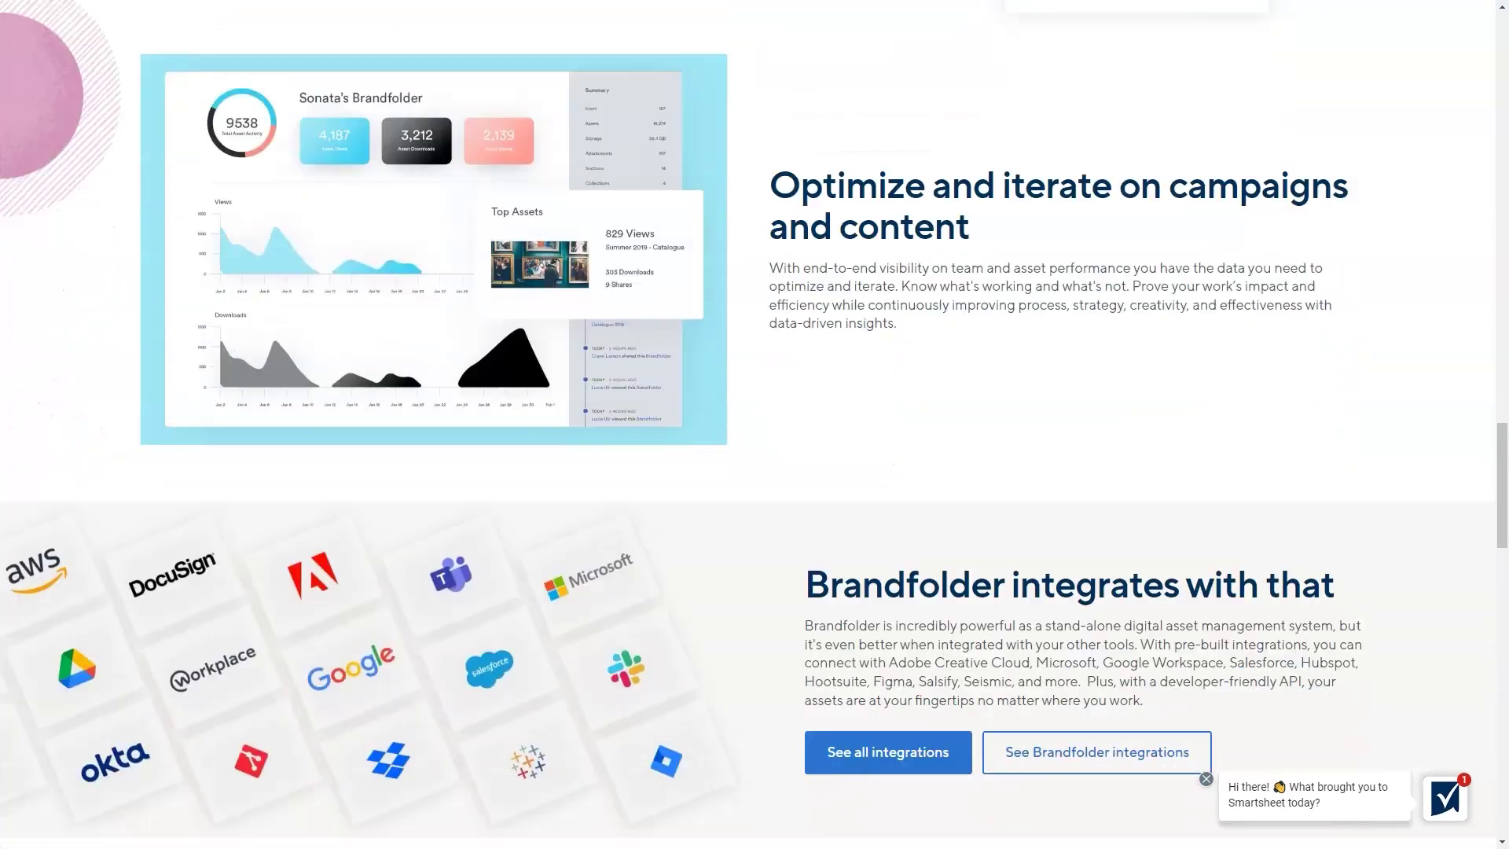
{"action": "scroll", "coordinate": [754, 424], "scroll_direction": "down", "scroll_amount": 4}
{"action": "scroll", "coordinate": [755, 424], "scroll_direction": "down", "scroll_amount": 2}
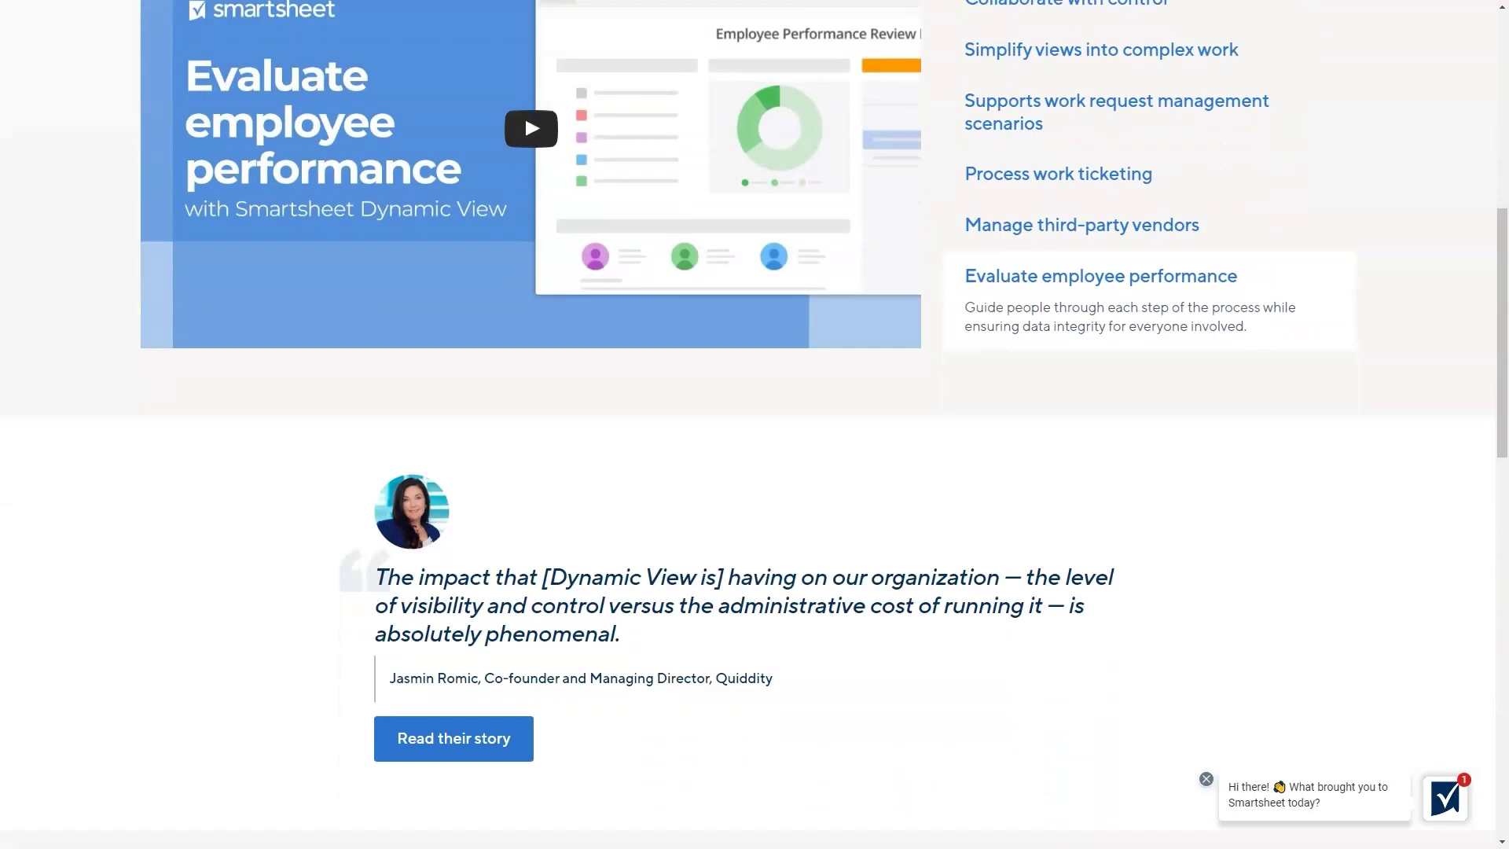
{"action": "scroll", "coordinate": [755, 425], "scroll_direction": "down", "scroll_amount": 5}
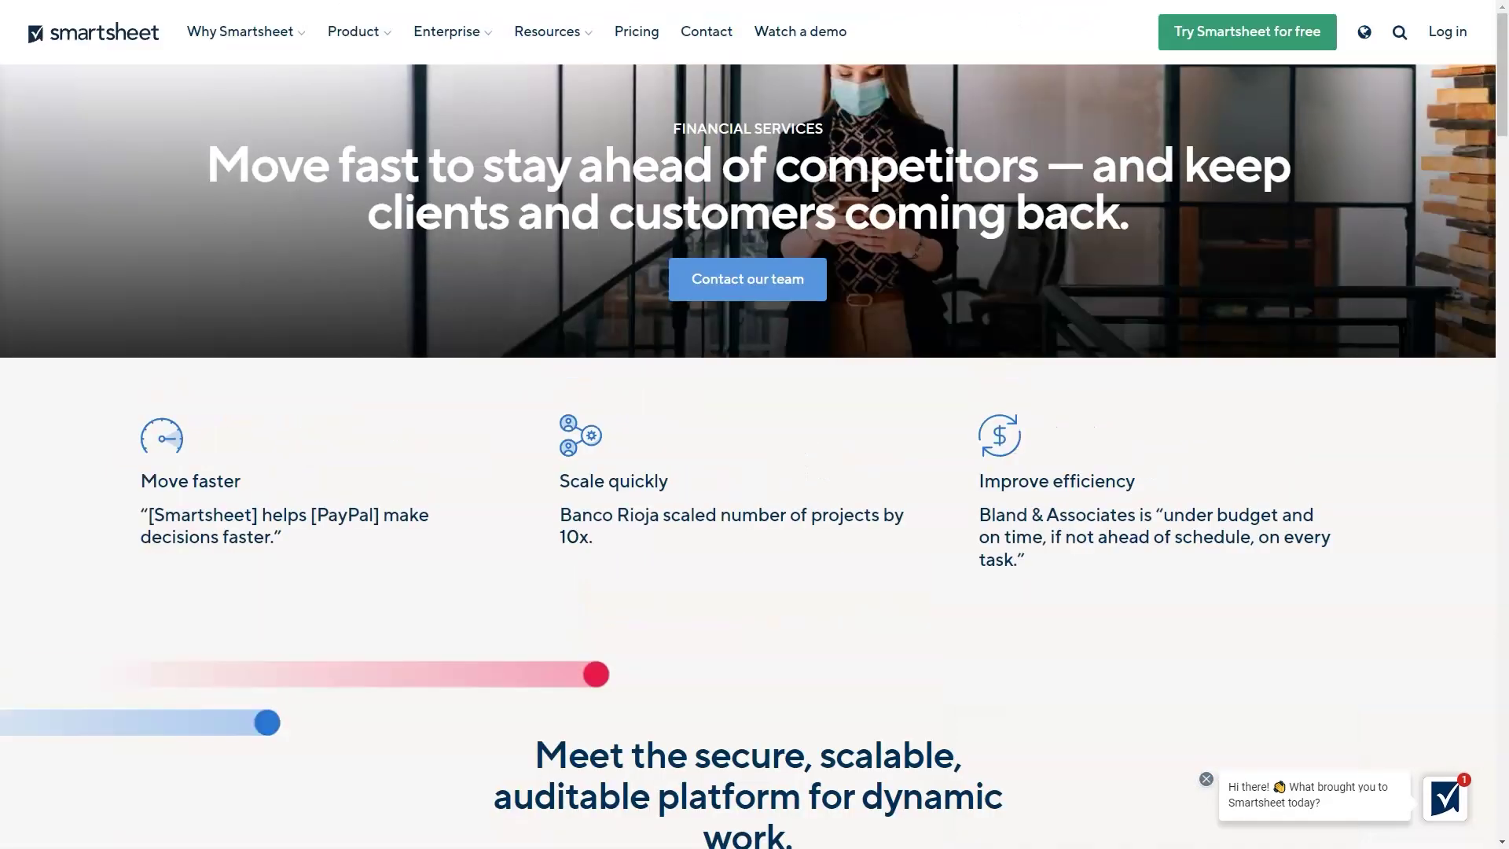
{"action": "scroll", "coordinate": [754, 425], "scroll_direction": "down", "scroll_amount": 5}
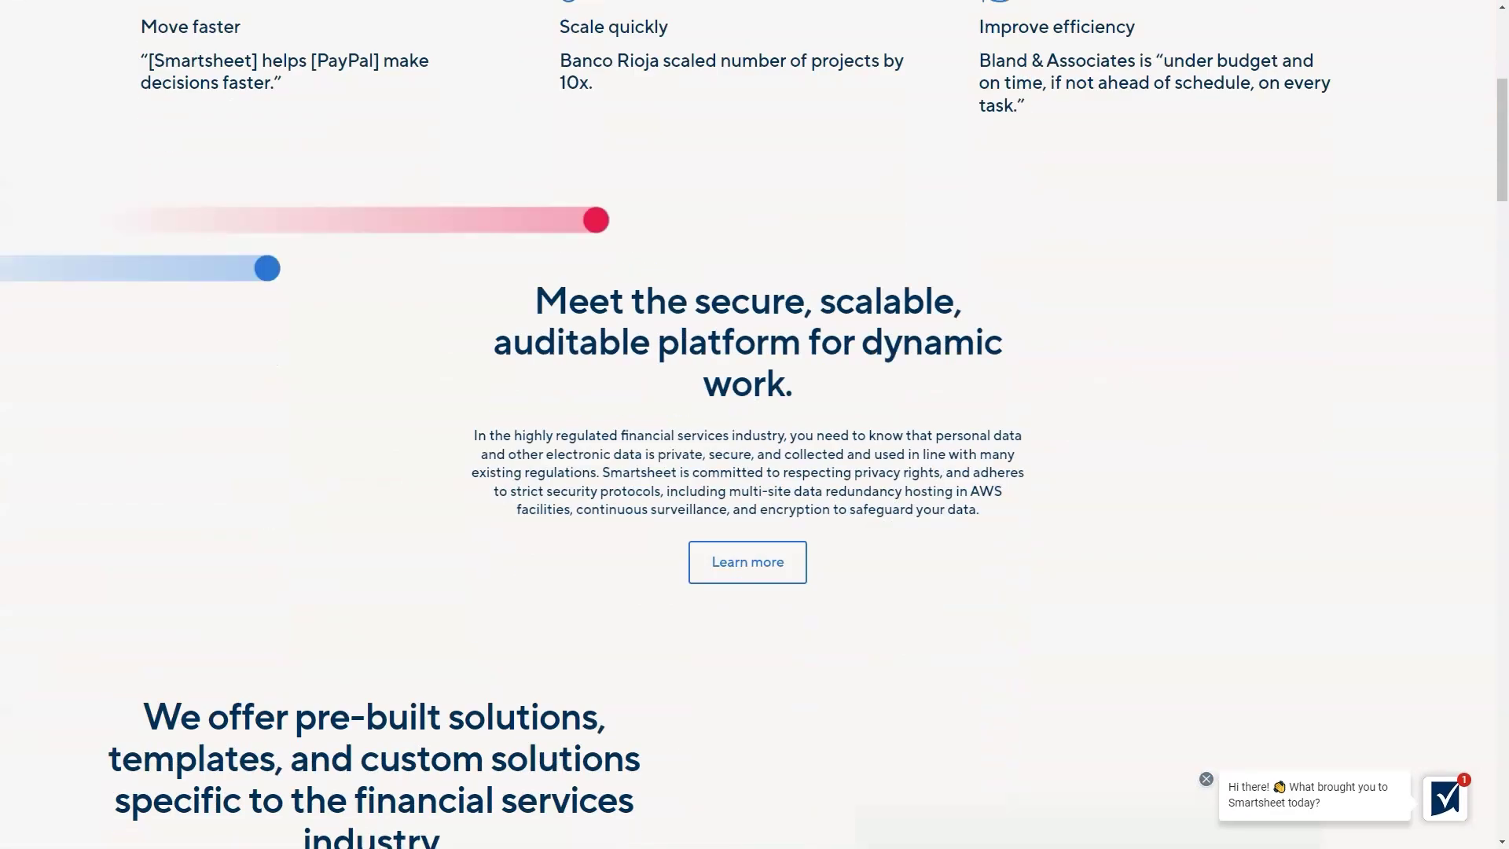
{"action": "scroll", "coordinate": [755, 424], "scroll_direction": "down", "scroll_amount": 3}
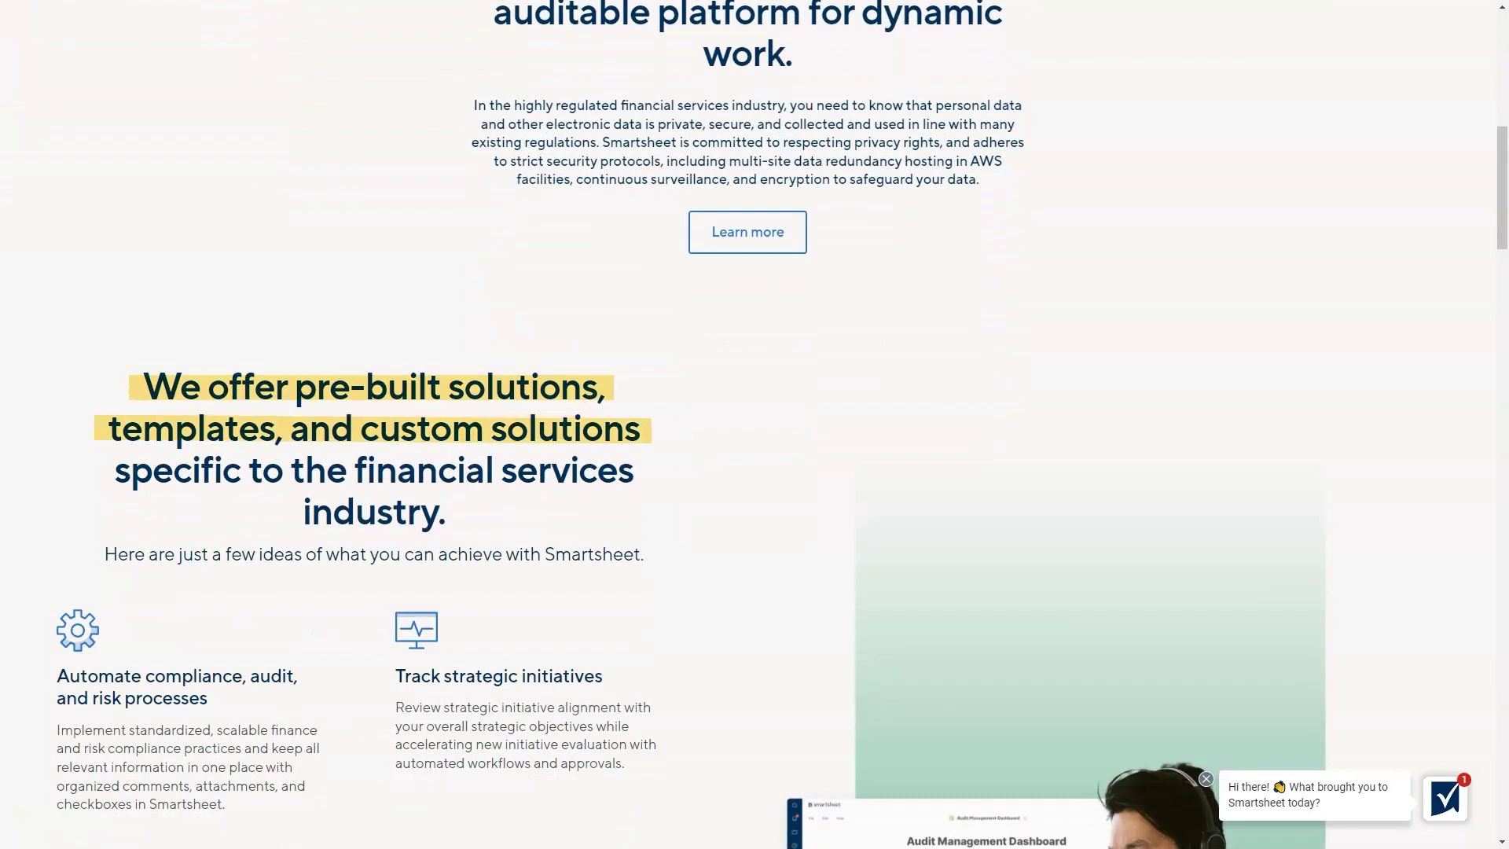
{"action": "scroll", "coordinate": [755, 425], "scroll_direction": "down", "scroll_amount": 3}
{"action": "scroll", "coordinate": [755, 424], "scroll_direction": "down", "scroll_amount": 2}
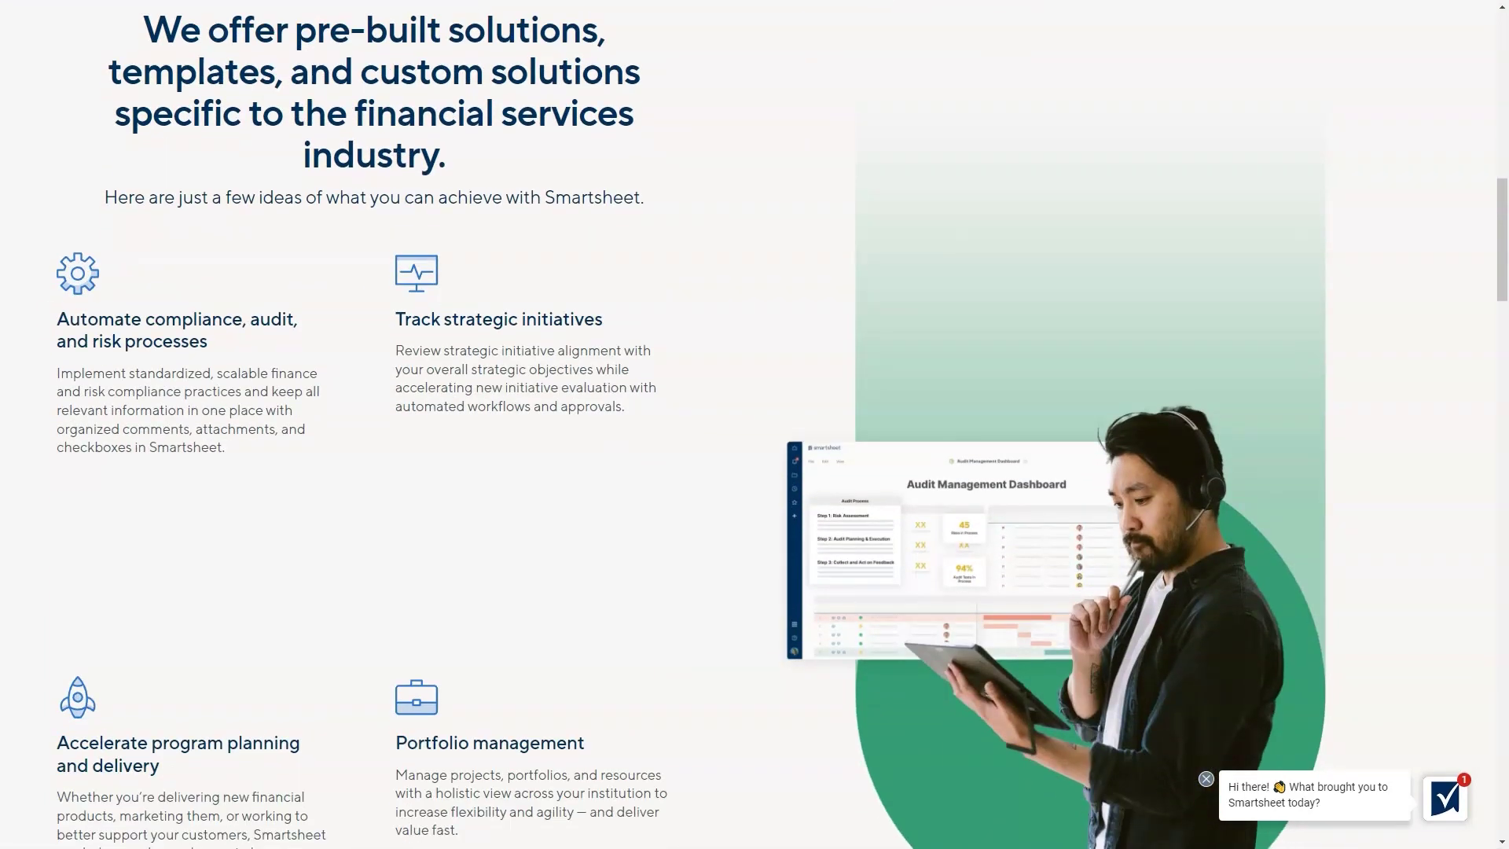
{"action": "scroll", "coordinate": [755, 425], "scroll_direction": "down", "scroll_amount": 3}
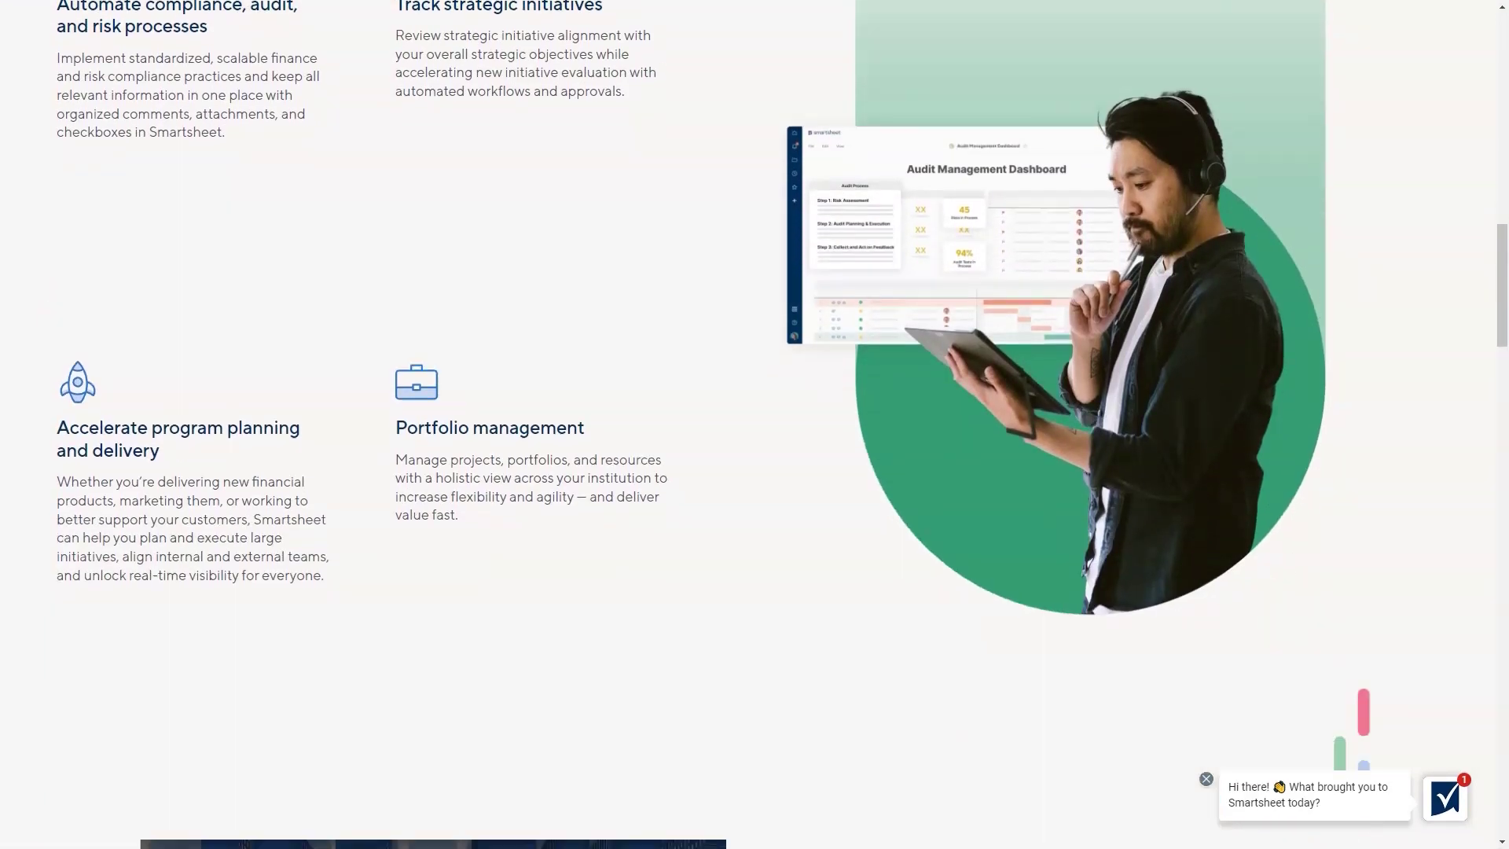
{"action": "scroll", "coordinate": [754, 424], "scroll_direction": "down", "scroll_amount": 2}
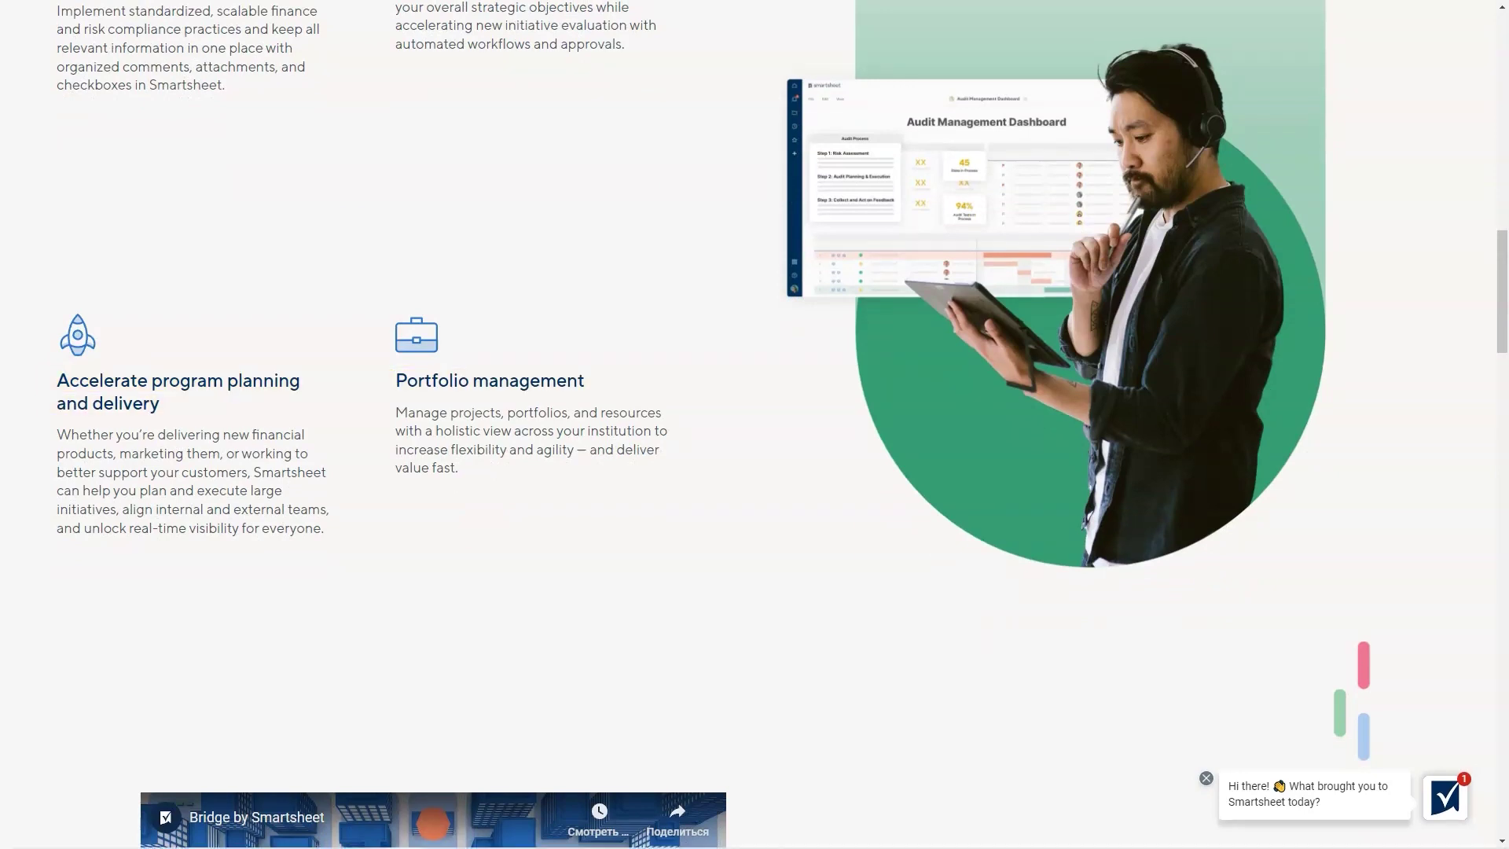
{"action": "scroll", "coordinate": [754, 424], "scroll_direction": "down", "scroll_amount": 3}
{"action": "scroll", "coordinate": [755, 425], "scroll_direction": "down", "scroll_amount": 2}
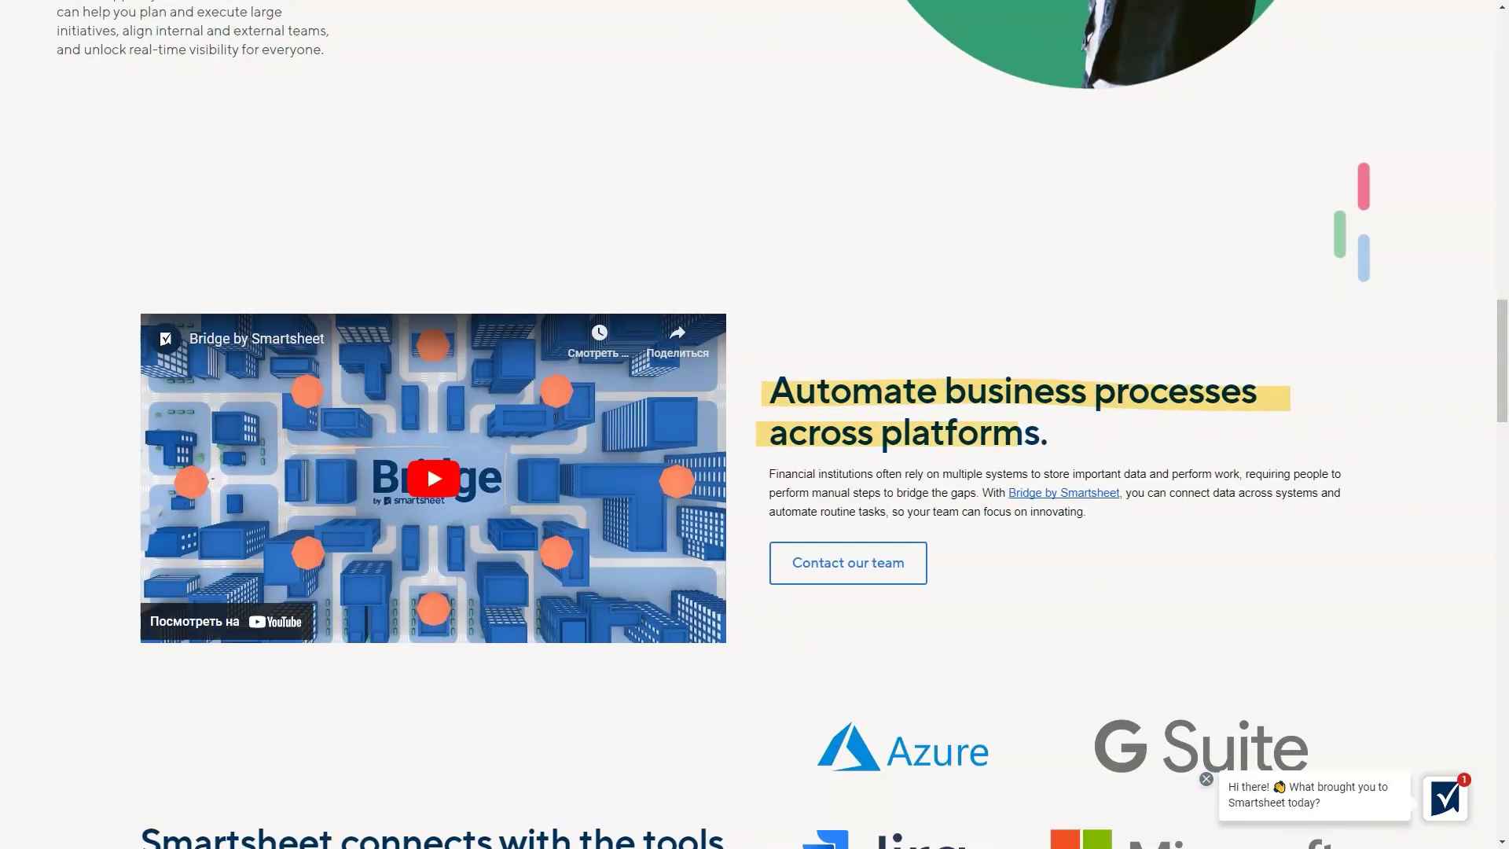
{"action": "scroll", "coordinate": [755, 424], "scroll_direction": "down", "scroll_amount": 3}
{"action": "scroll", "coordinate": [754, 424], "scroll_direction": "down", "scroll_amount": 2}
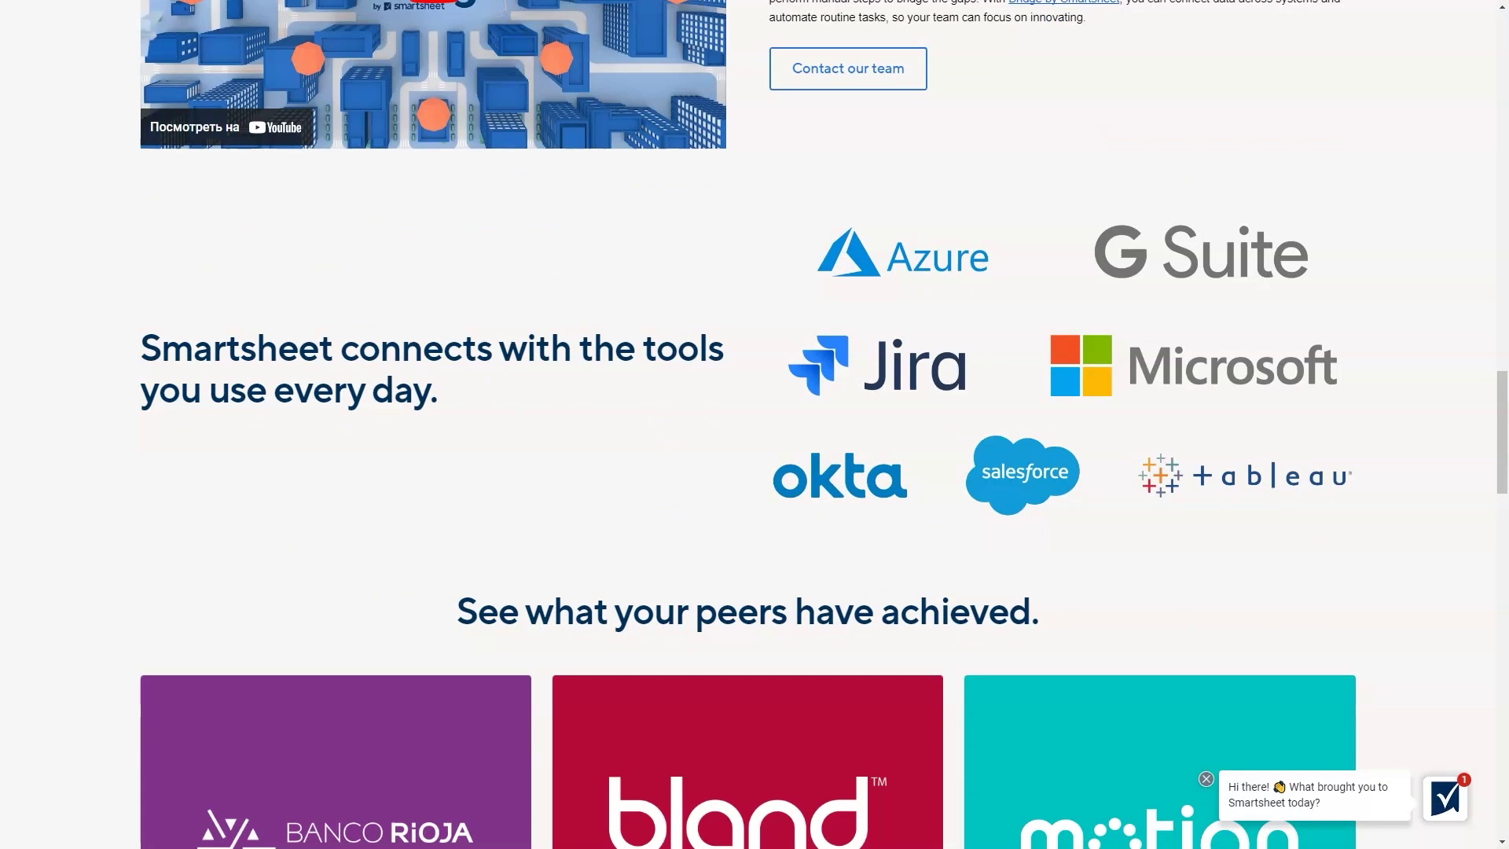
{"action": "scroll", "coordinate": [756, 424], "scroll_direction": "down", "scroll_amount": 1}
{"action": "scroll", "coordinate": [754, 425], "scroll_direction": "down", "scroll_amount": 4}
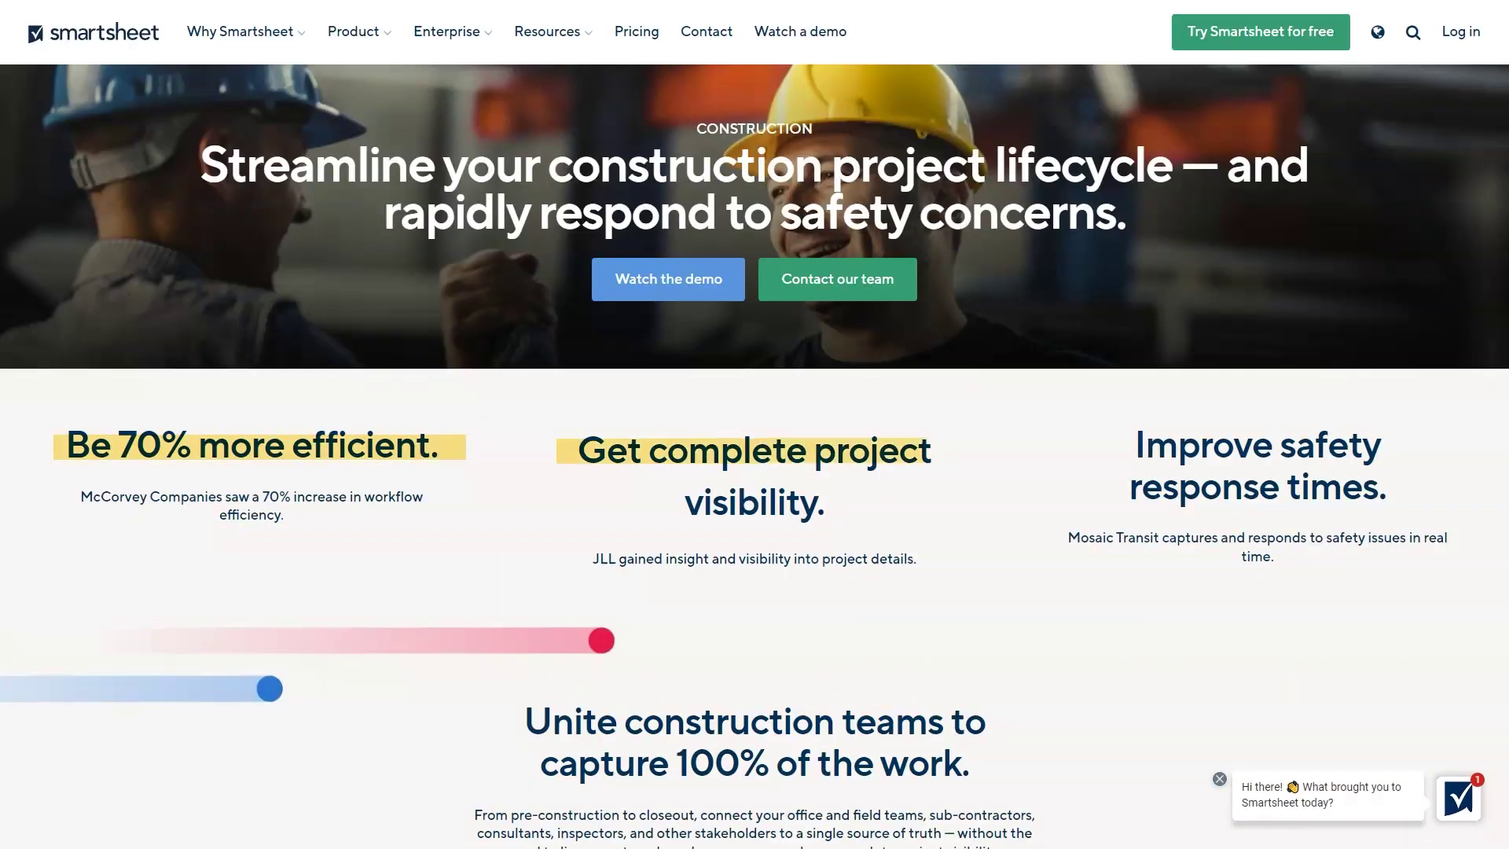
{"action": "scroll", "coordinate": [755, 424], "scroll_direction": "down", "scroll_amount": 1}
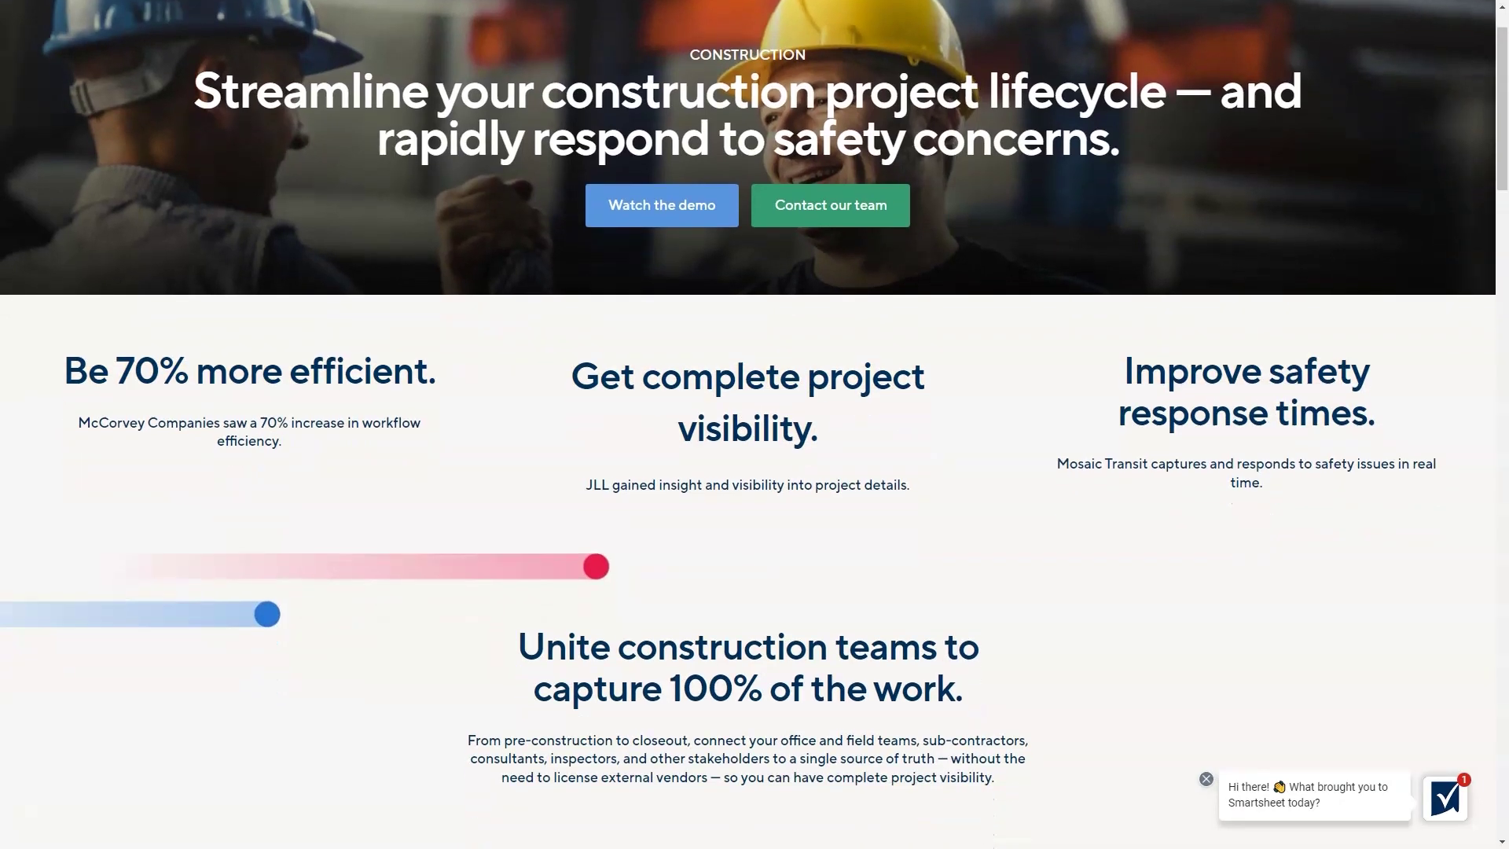
{"action": "scroll", "coordinate": [755, 425], "scroll_direction": "down", "scroll_amount": 3}
{"action": "scroll", "coordinate": [755, 424], "scroll_direction": "down", "scroll_amount": 1}
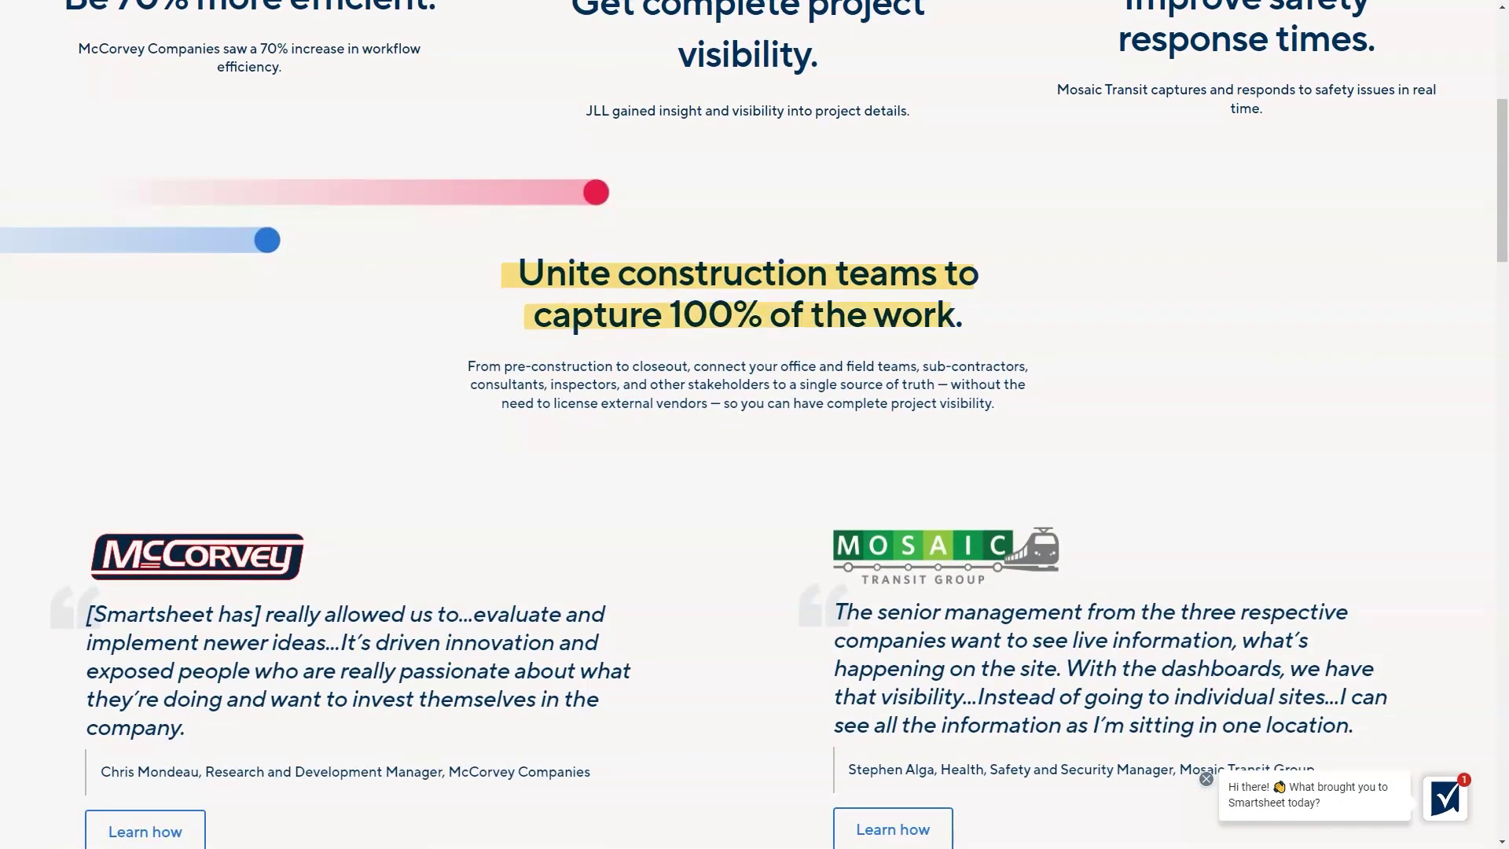
{"action": "scroll", "coordinate": [755, 425], "scroll_direction": "down", "scroll_amount": 1}
{"action": "scroll", "coordinate": [754, 425], "scroll_direction": "down", "scroll_amount": 4}
{"action": "scroll", "coordinate": [755, 425], "scroll_direction": "down", "scroll_amount": 3}
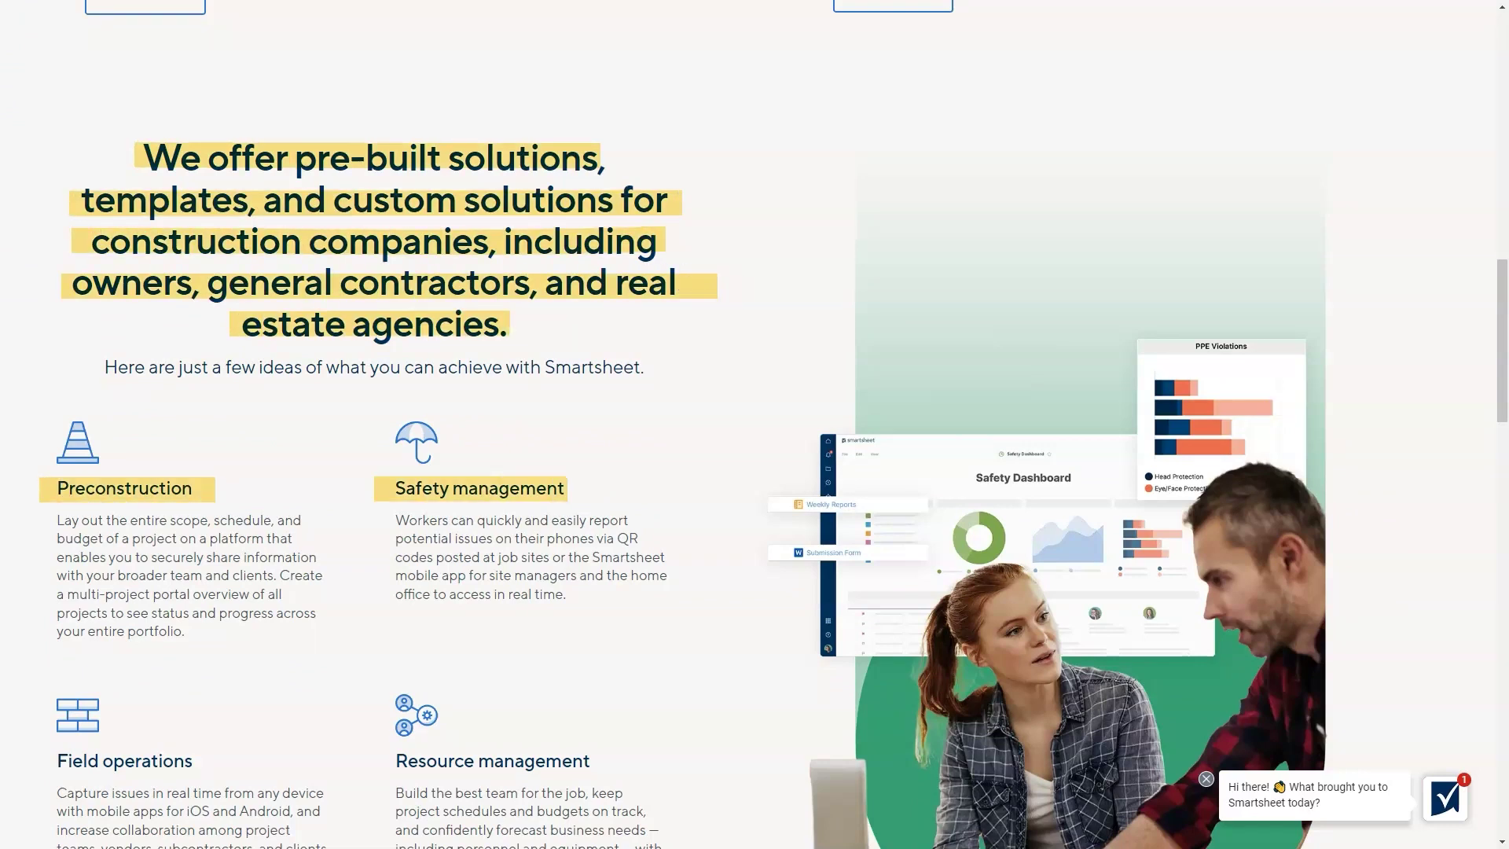
{"action": "scroll", "coordinate": [754, 425], "scroll_direction": "down", "scroll_amount": 2}
{"action": "scroll", "coordinate": [754, 425], "scroll_direction": "down", "scroll_amount": 5}
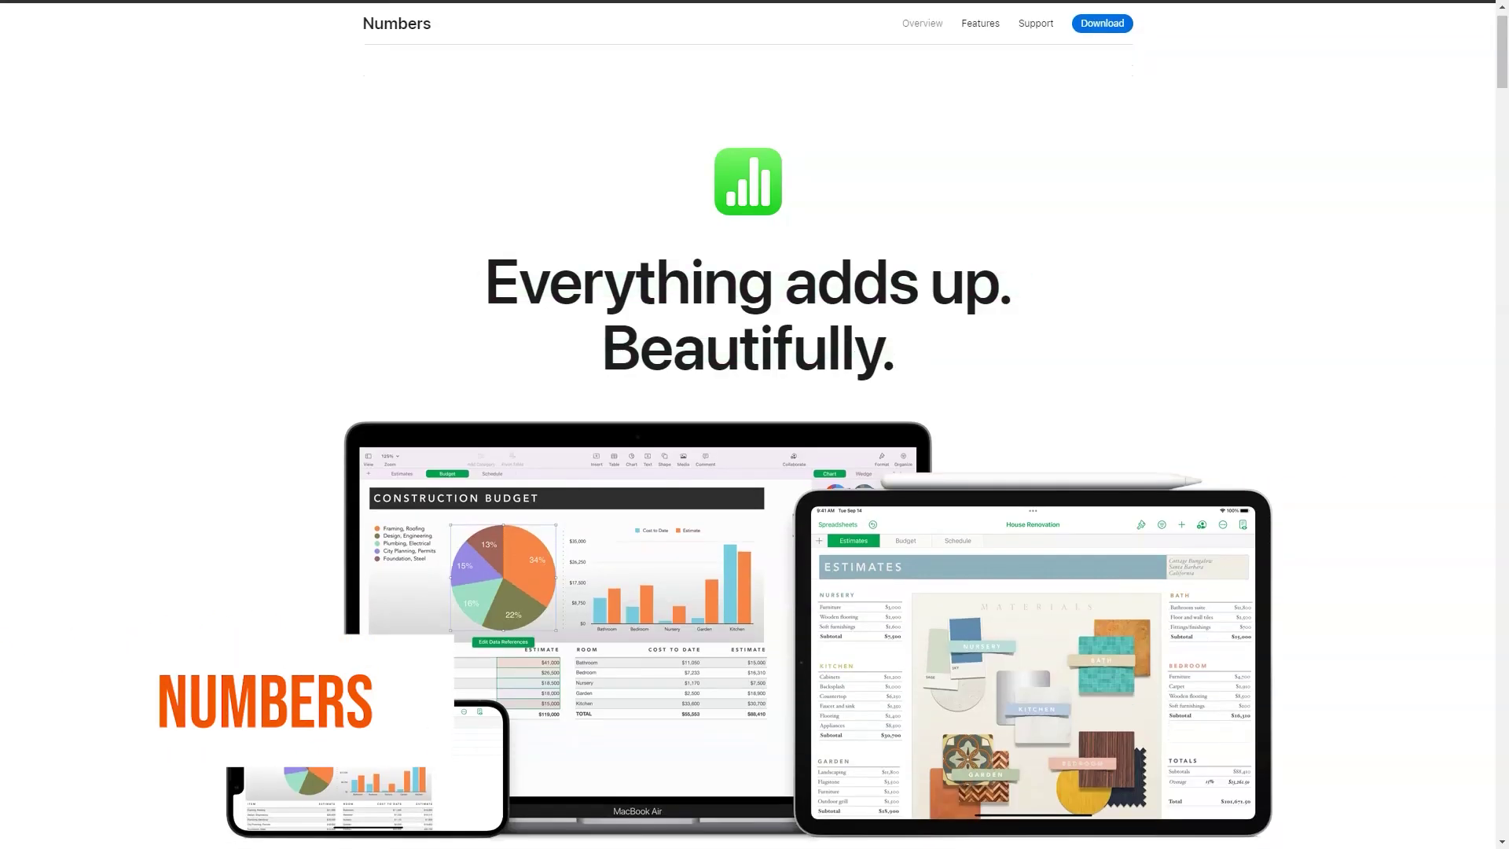
{"action": "scroll", "coordinate": [755, 424], "scroll_direction": "down", "scroll_amount": 4}
{"action": "scroll", "coordinate": [755, 425], "scroll_direction": "down", "scroll_amount": 1}
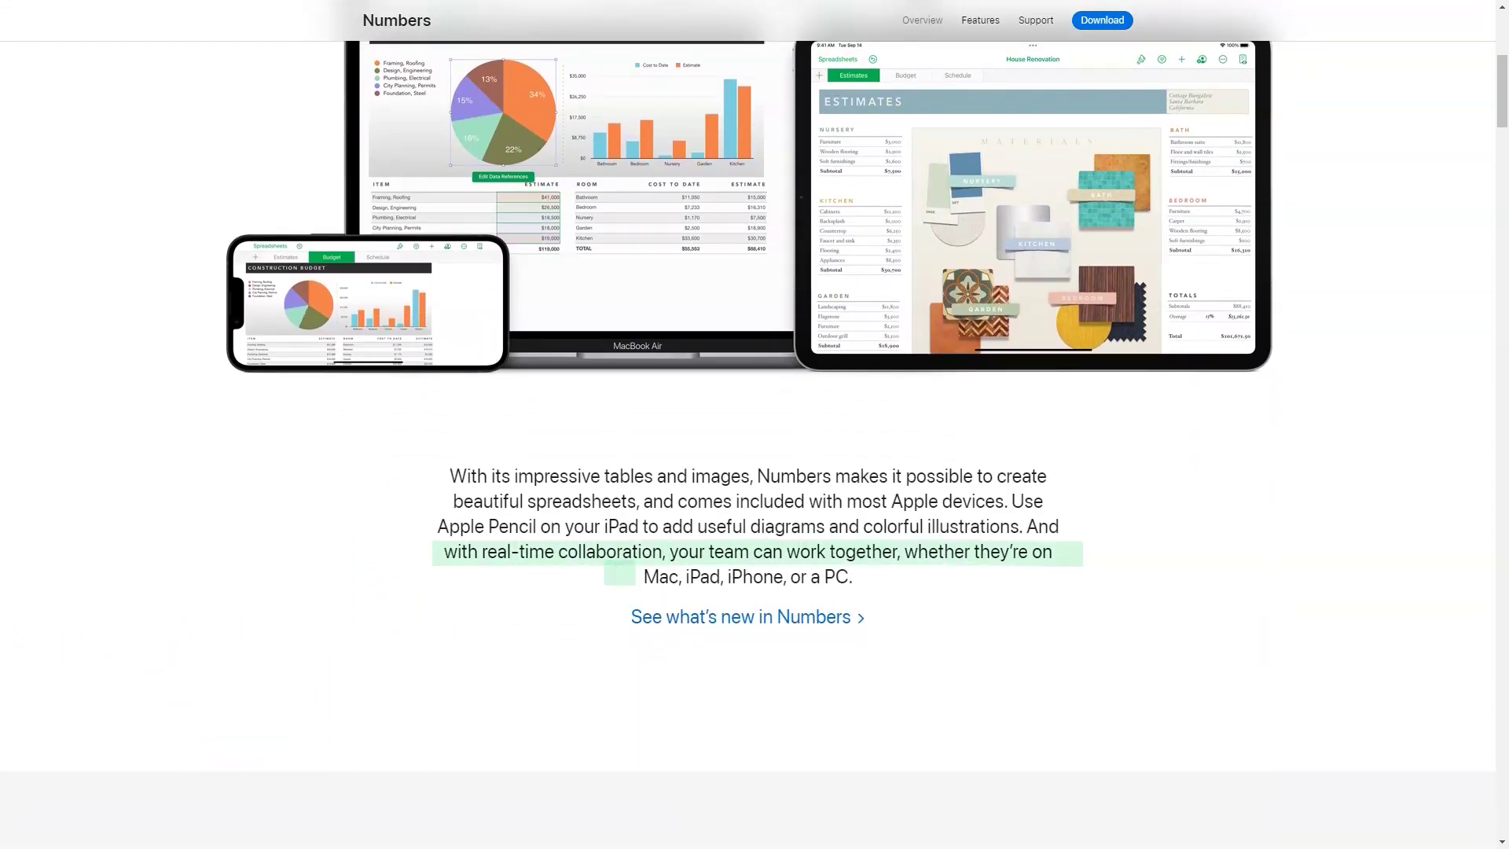
{"action": "scroll", "coordinate": [755, 424], "scroll_direction": "down", "scroll_amount": 5}
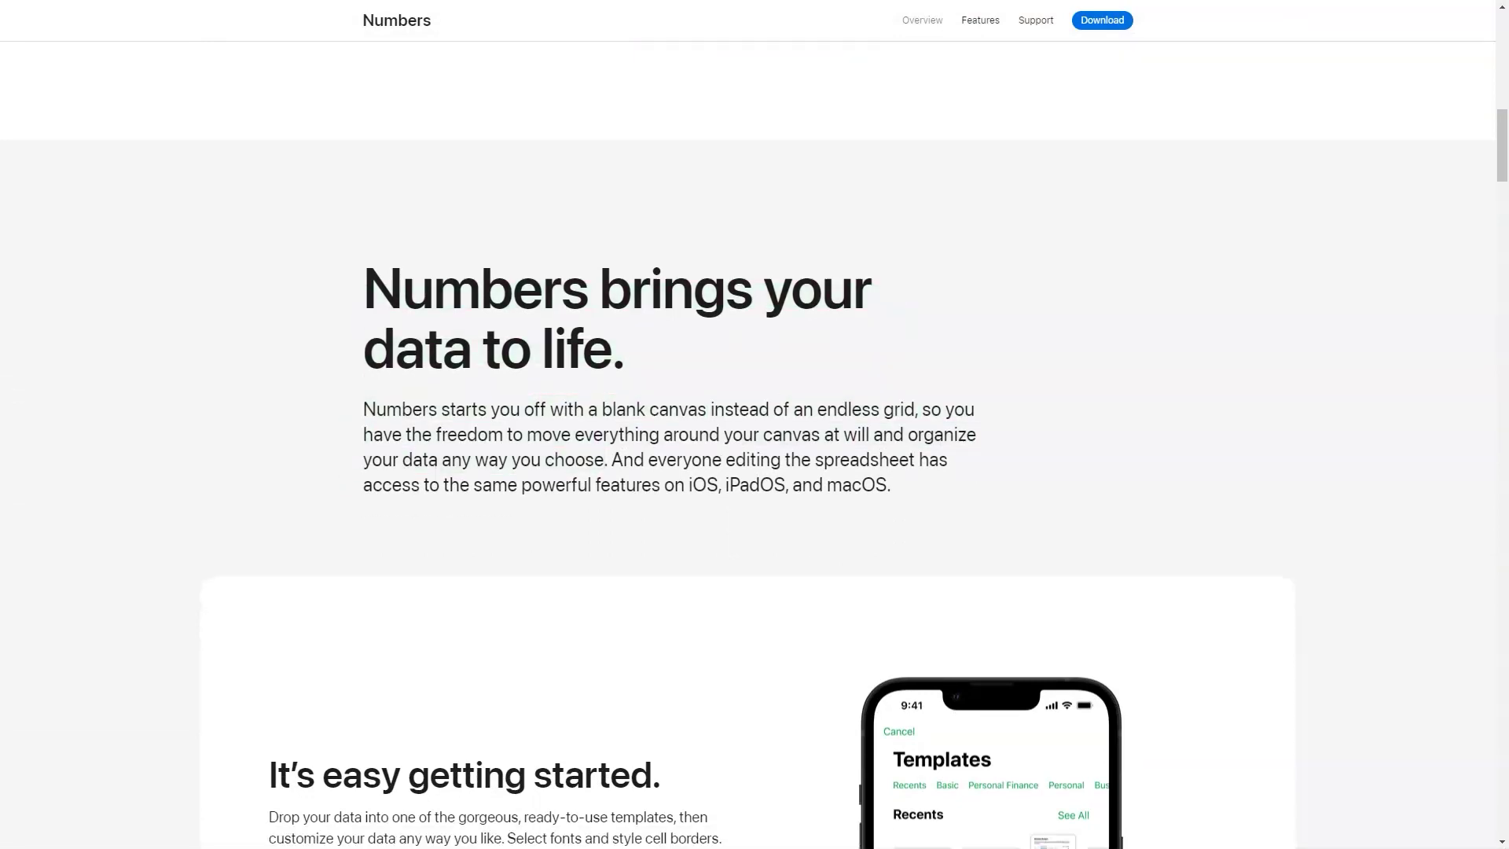
{"action": "scroll", "coordinate": [755, 424], "scroll_direction": "down", "scroll_amount": 4}
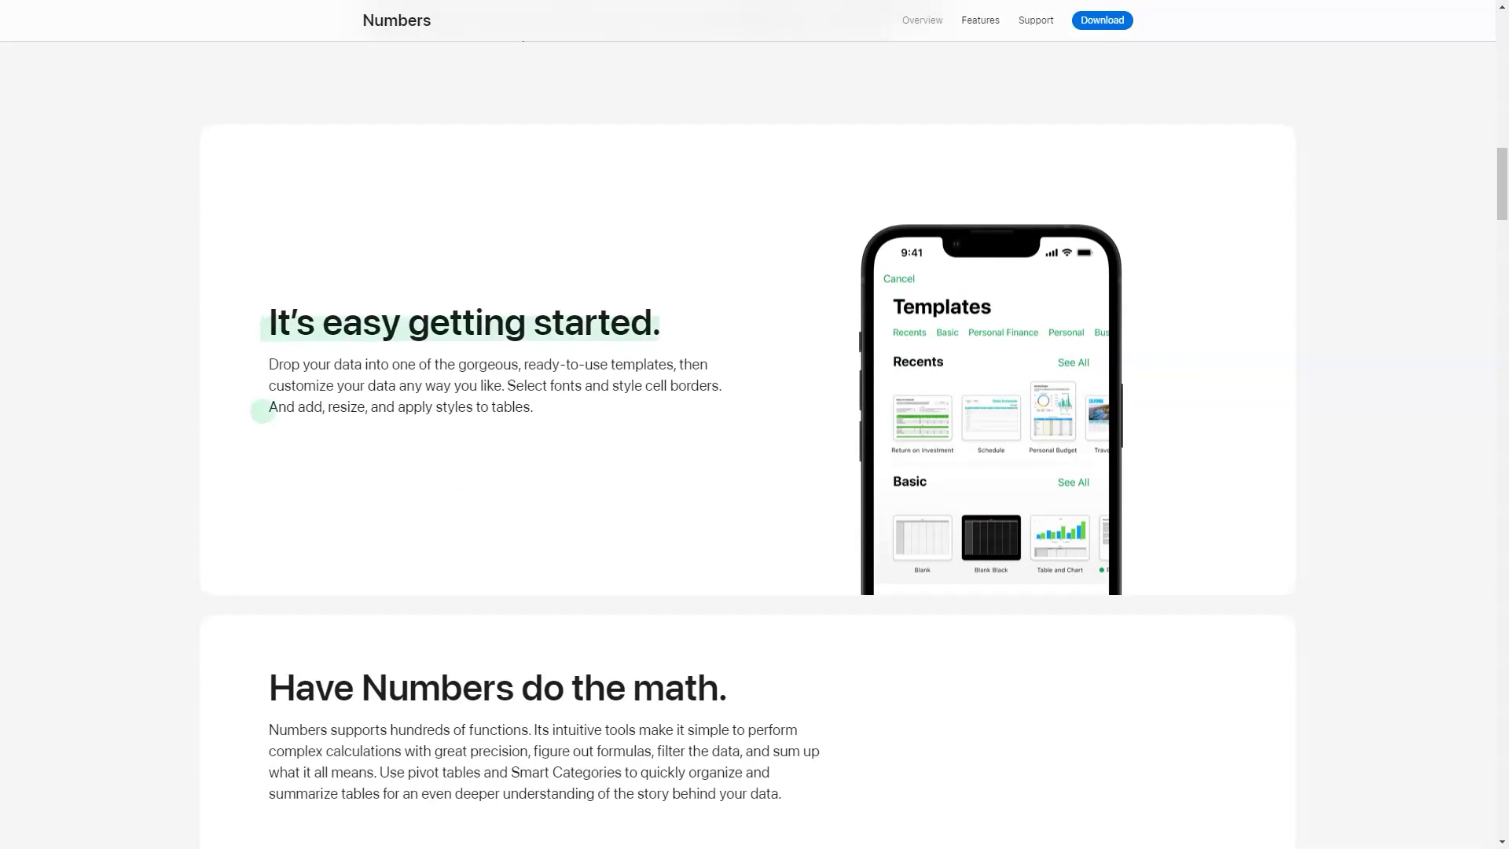
{"action": "scroll", "coordinate": [755, 425], "scroll_direction": "down", "scroll_amount": 5}
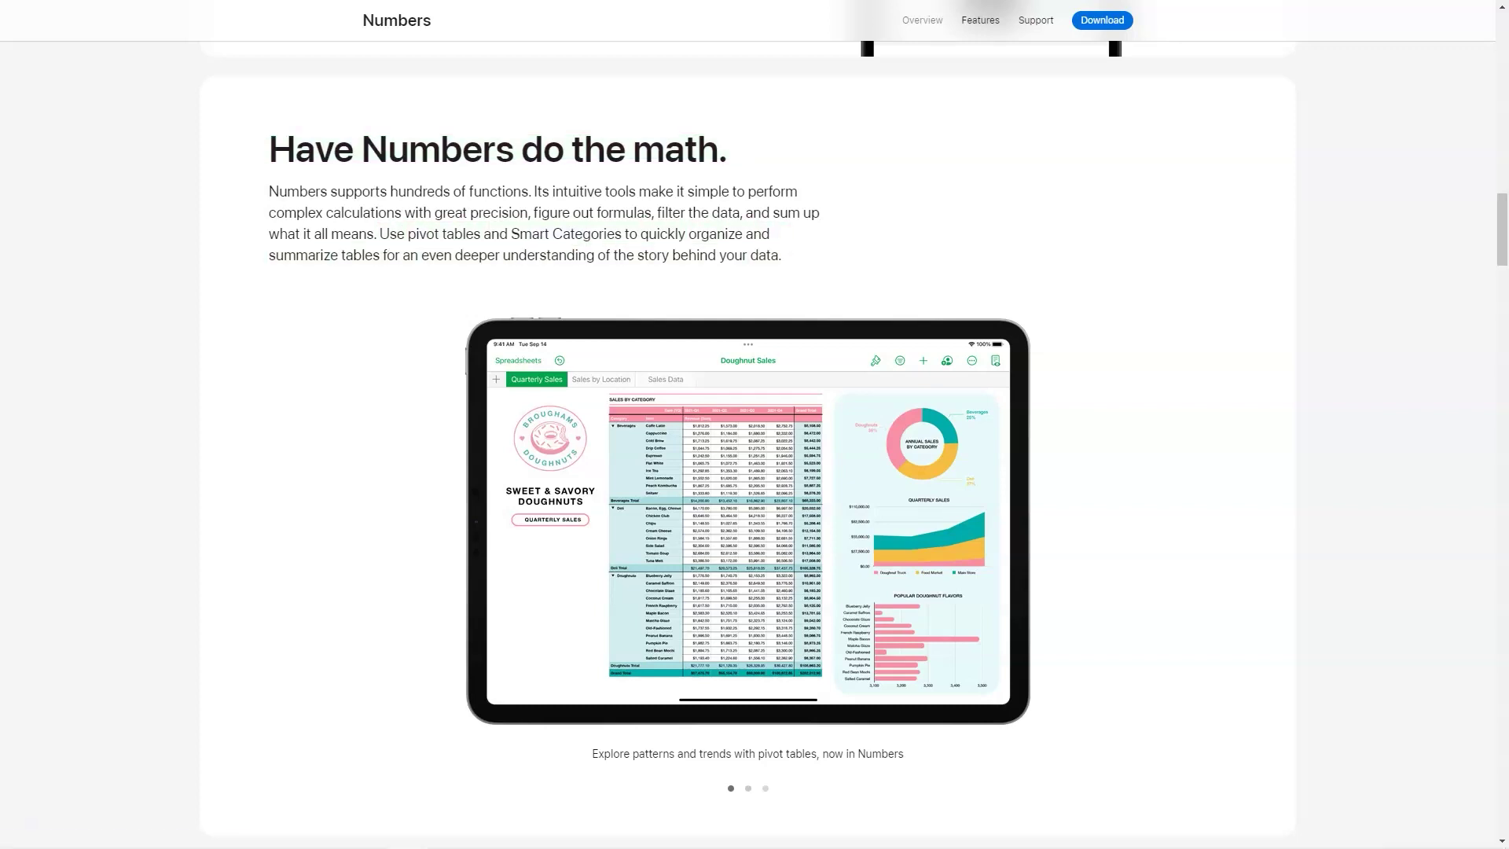
Step: Step the Numbers feature gallery to the Sales Data pivot table, then its third example
{"action": "left_click", "coordinate": [747, 787]}
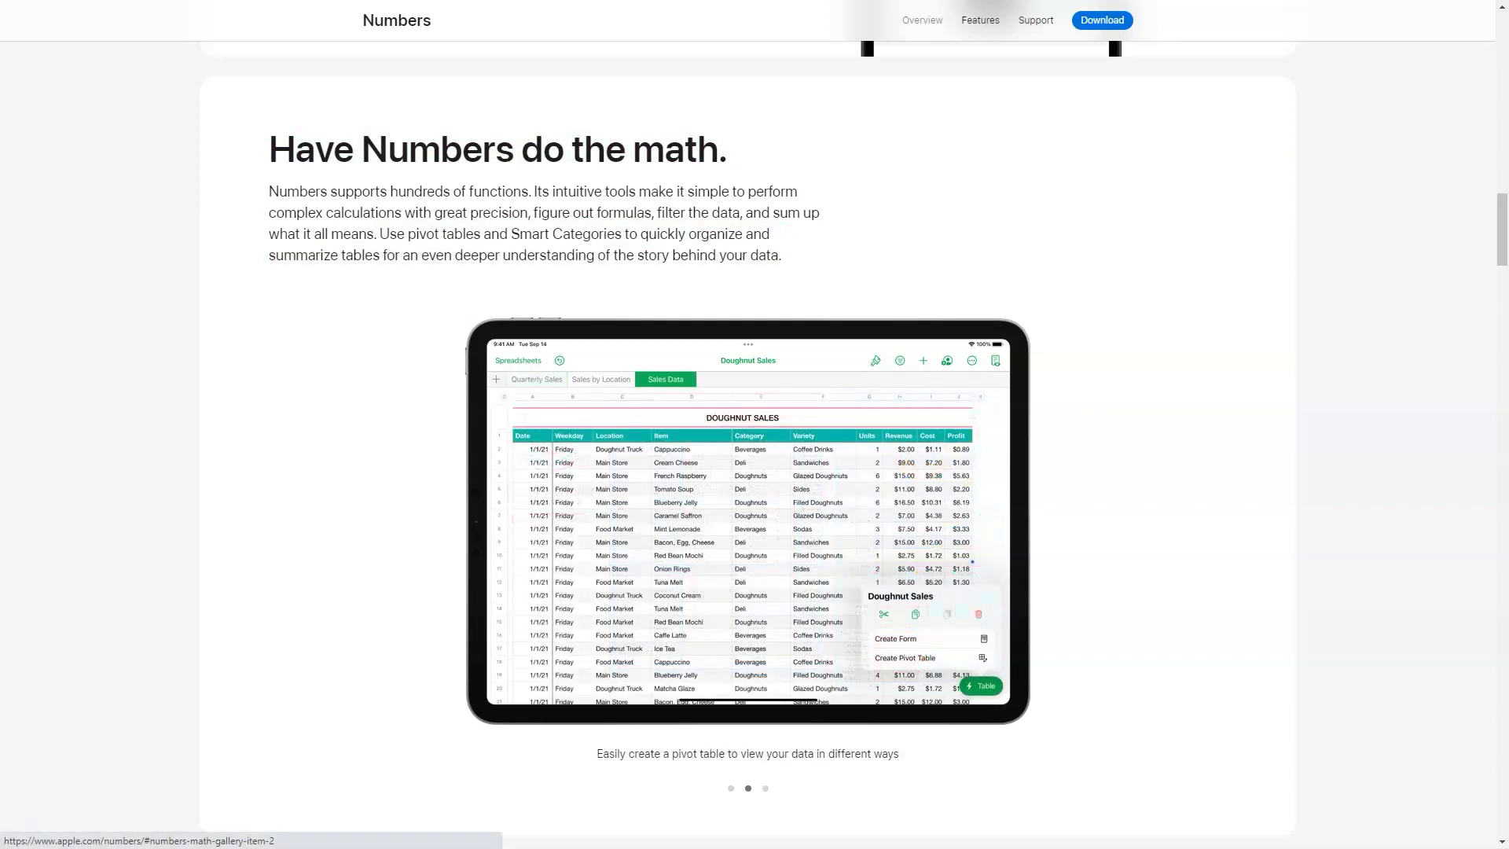
{"action": "left_click", "coordinate": [766, 787]}
{"action": "scroll", "coordinate": [765, 589], "scroll_direction": "down", "scroll_amount": 6}
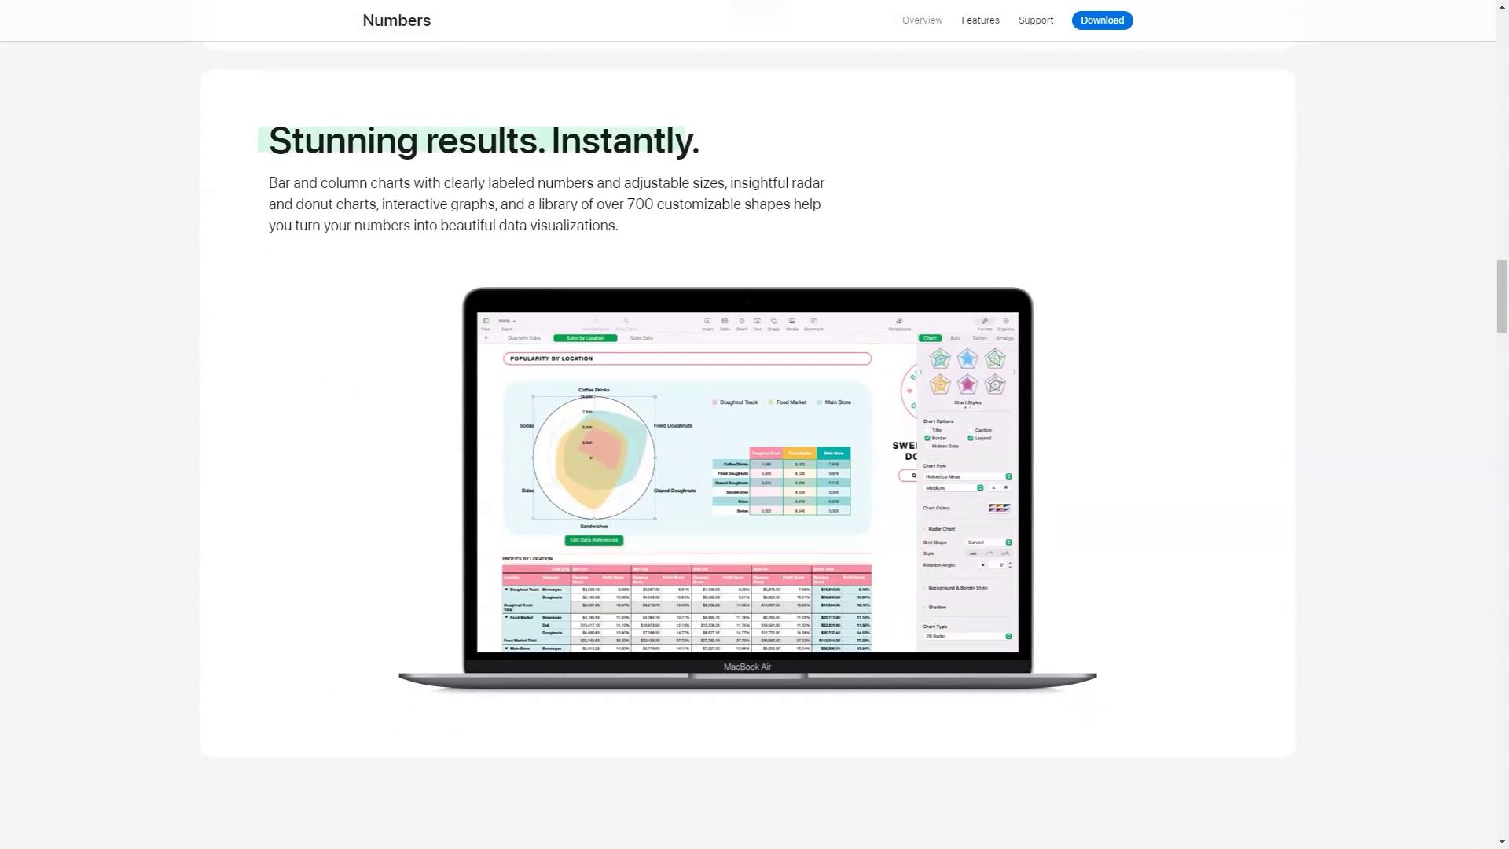
{"action": "scroll", "coordinate": [755, 472], "scroll_direction": "down", "scroll_amount": 5}
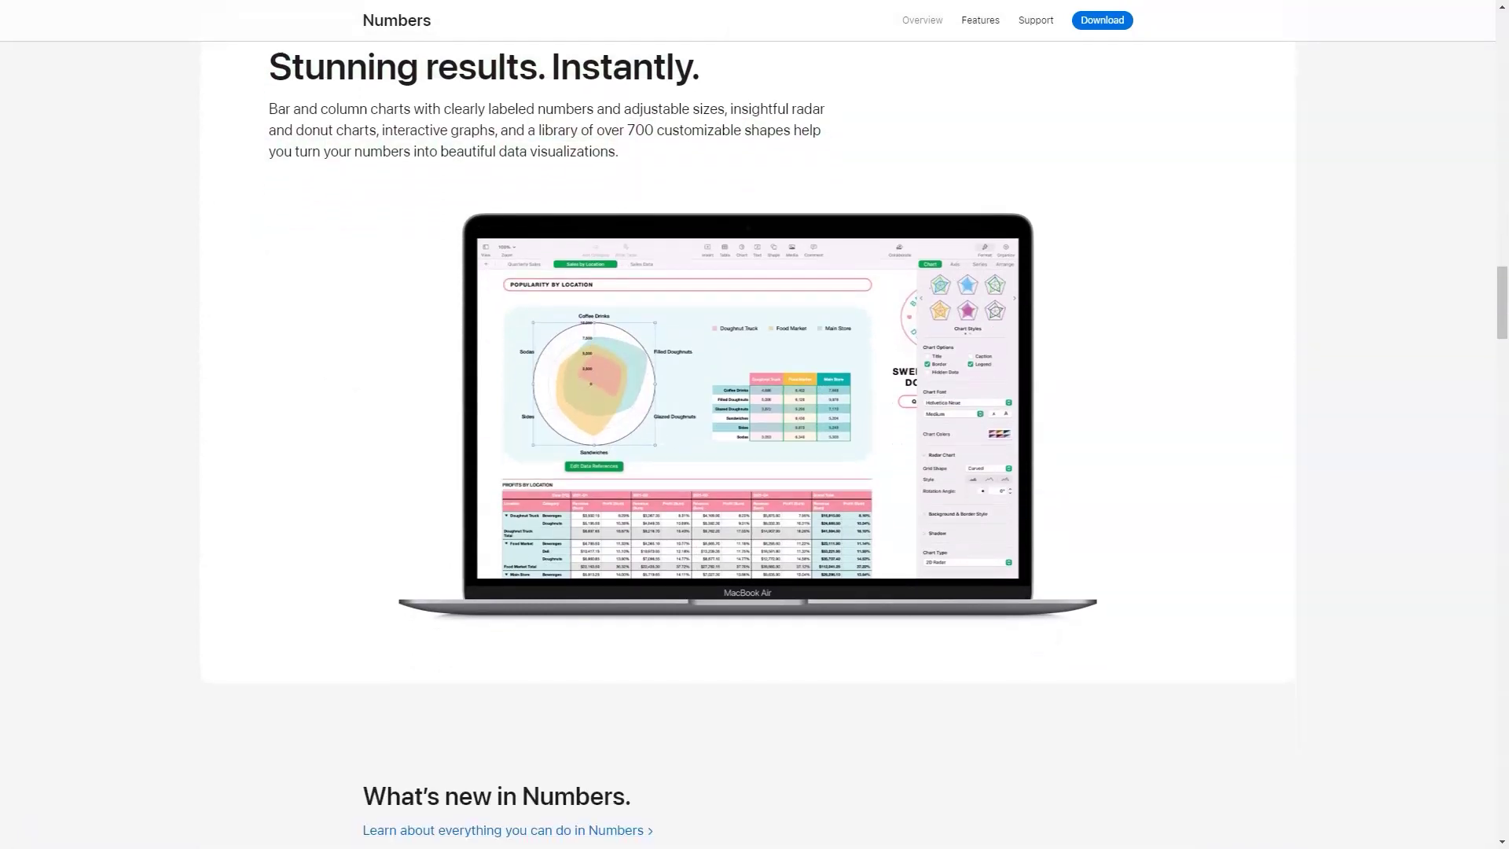
{"action": "scroll", "coordinate": [754, 471], "scroll_direction": "down", "scroll_amount": 5}
{"action": "scroll", "coordinate": [754, 472], "scroll_direction": "down", "scroll_amount": 3}
{"action": "scroll", "coordinate": [755, 472], "scroll_direction": "down", "scroll_amount": 3}
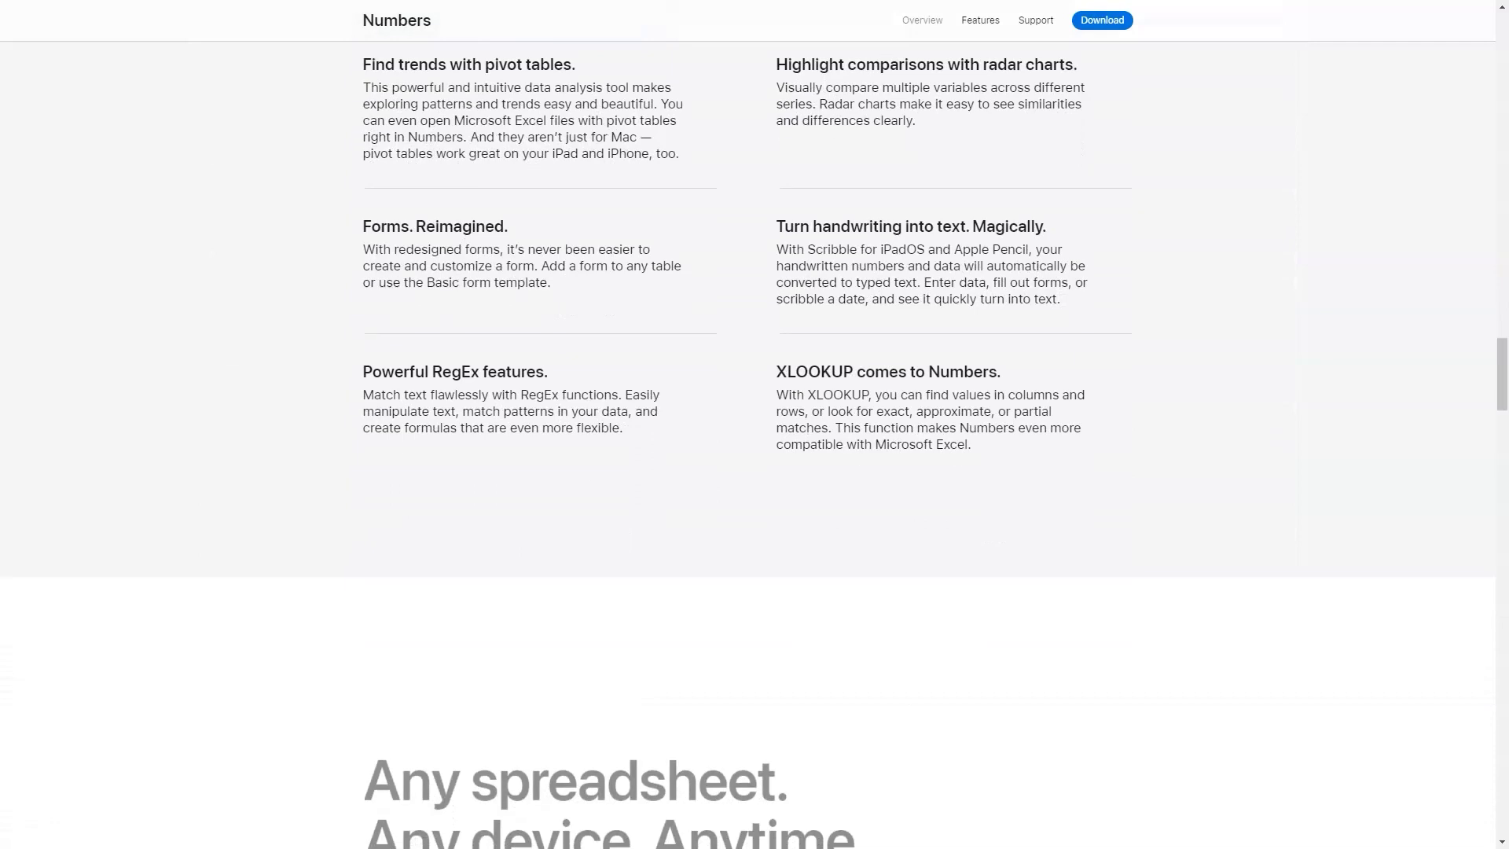
{"action": "scroll", "coordinate": [755, 472], "scroll_direction": "down", "scroll_amount": 3}
{"action": "scroll", "coordinate": [755, 472], "scroll_direction": "down", "scroll_amount": 3}
{"action": "scroll", "coordinate": [755, 472], "scroll_direction": "down", "scroll_amount": 3}
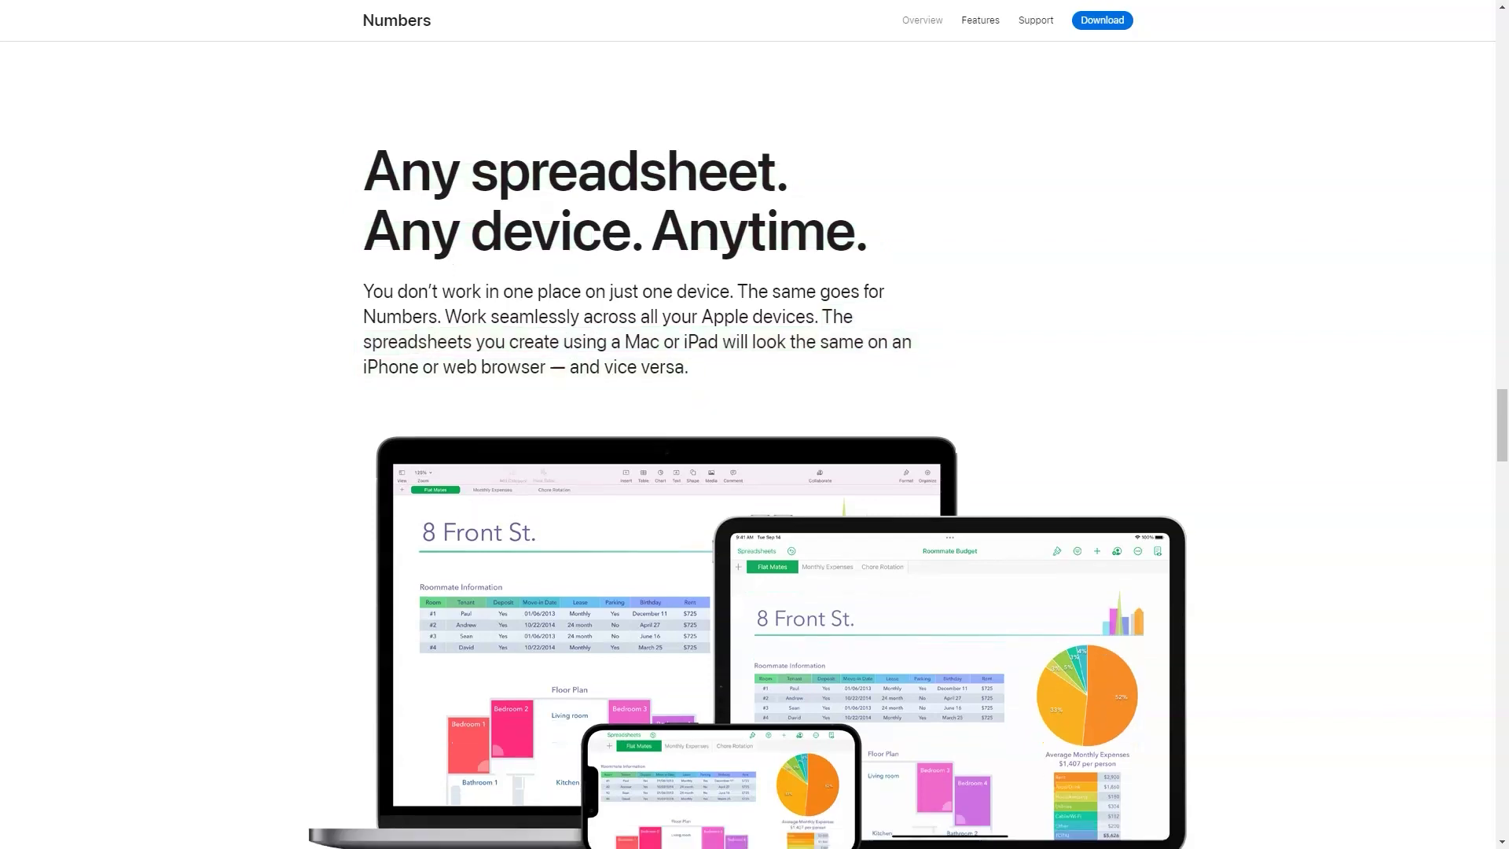
{"action": "scroll", "coordinate": [755, 472], "scroll_direction": "down", "scroll_amount": 3}
{"action": "scroll", "coordinate": [755, 472], "scroll_direction": "down", "scroll_amount": 4}
{"action": "scroll", "coordinate": [755, 472], "scroll_direction": "down", "scroll_amount": 4}
{"action": "scroll", "coordinate": [754, 471], "scroll_direction": "down", "scroll_amount": 4}
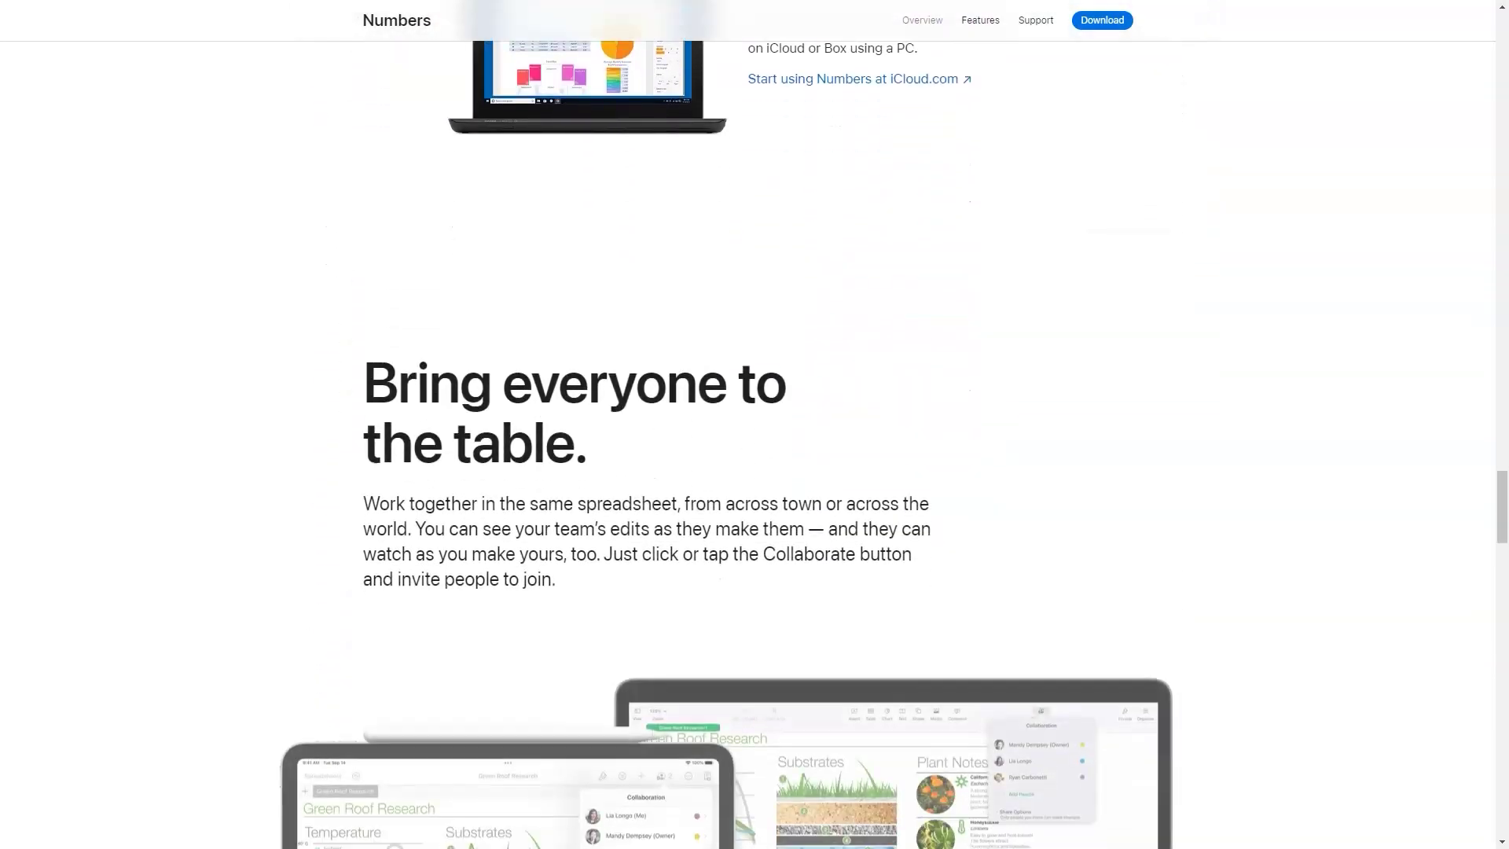
{"action": "scroll", "coordinate": [756, 472], "scroll_direction": "down", "scroll_amount": 4}
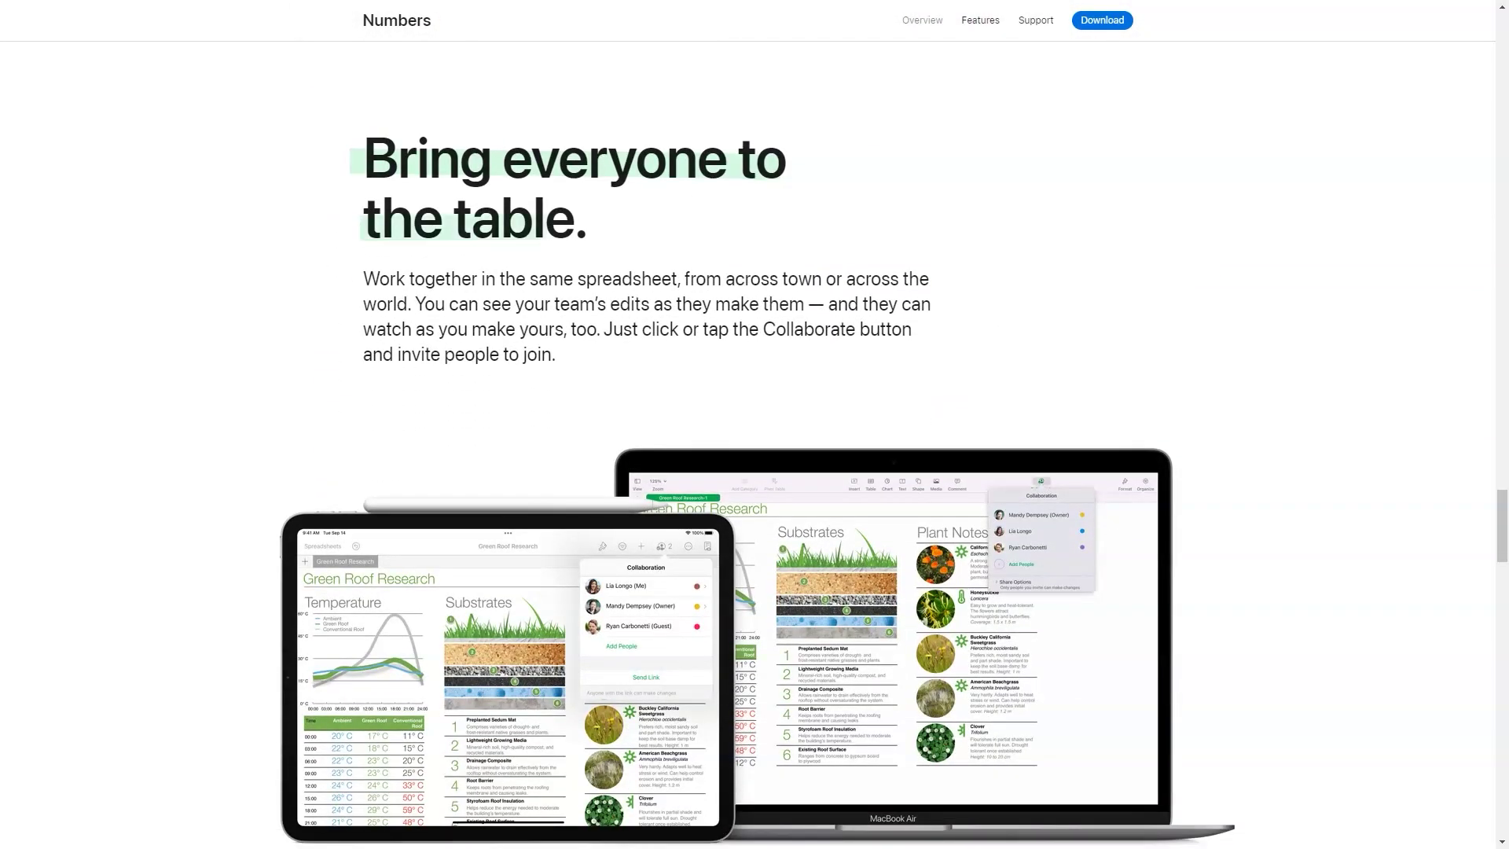
{"action": "scroll", "coordinate": [754, 472], "scroll_direction": "down", "scroll_amount": 4}
{"action": "scroll", "coordinate": [754, 473], "scroll_direction": "down", "scroll_amount": 5}
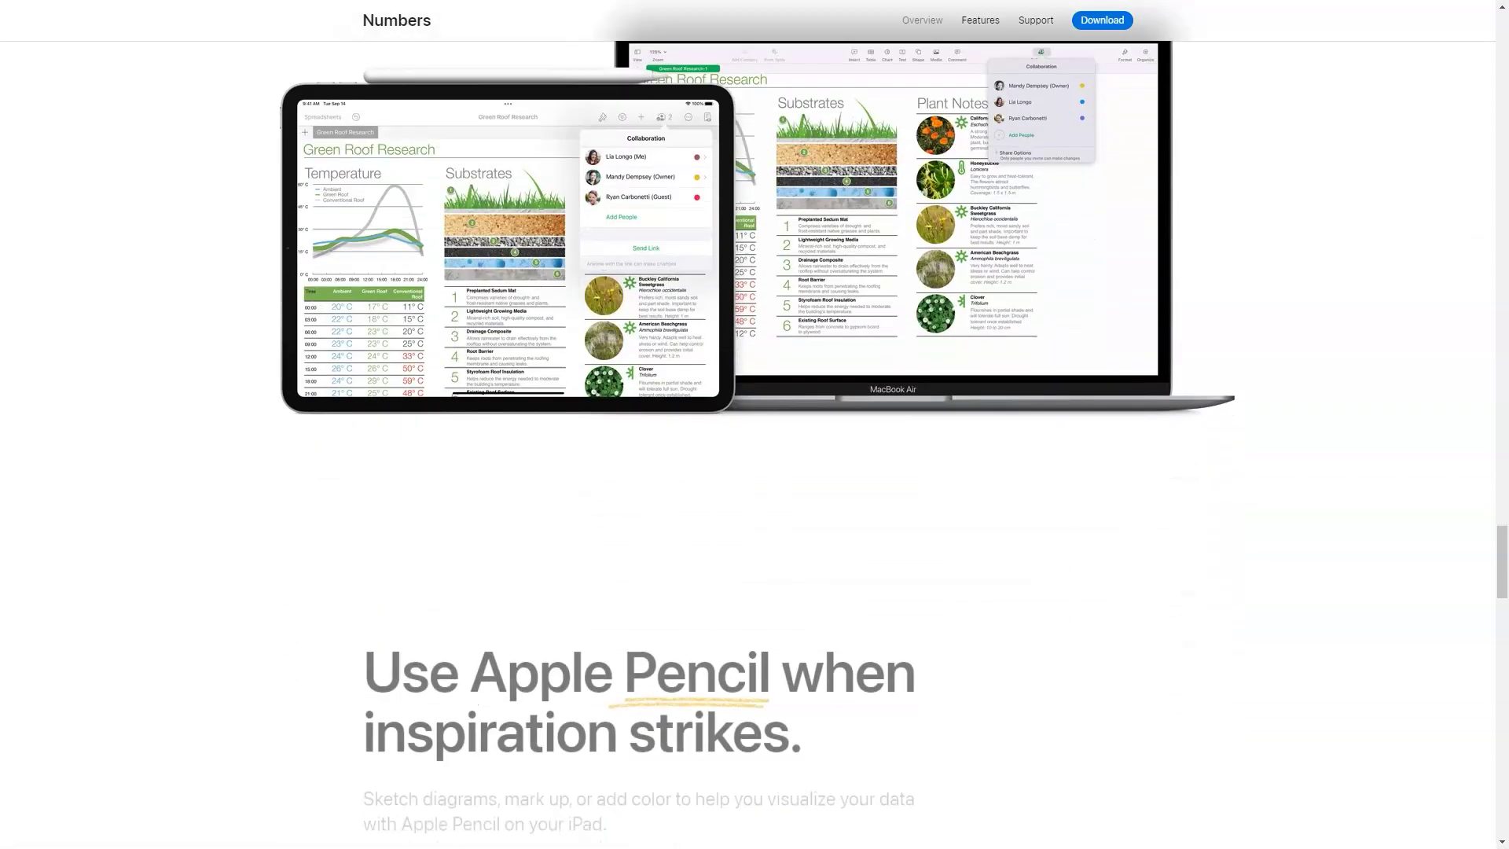
{"action": "scroll", "coordinate": [755, 472], "scroll_direction": "down", "scroll_amount": 4}
{"action": "scroll", "coordinate": [754, 472], "scroll_direction": "down", "scroll_amount": 3}
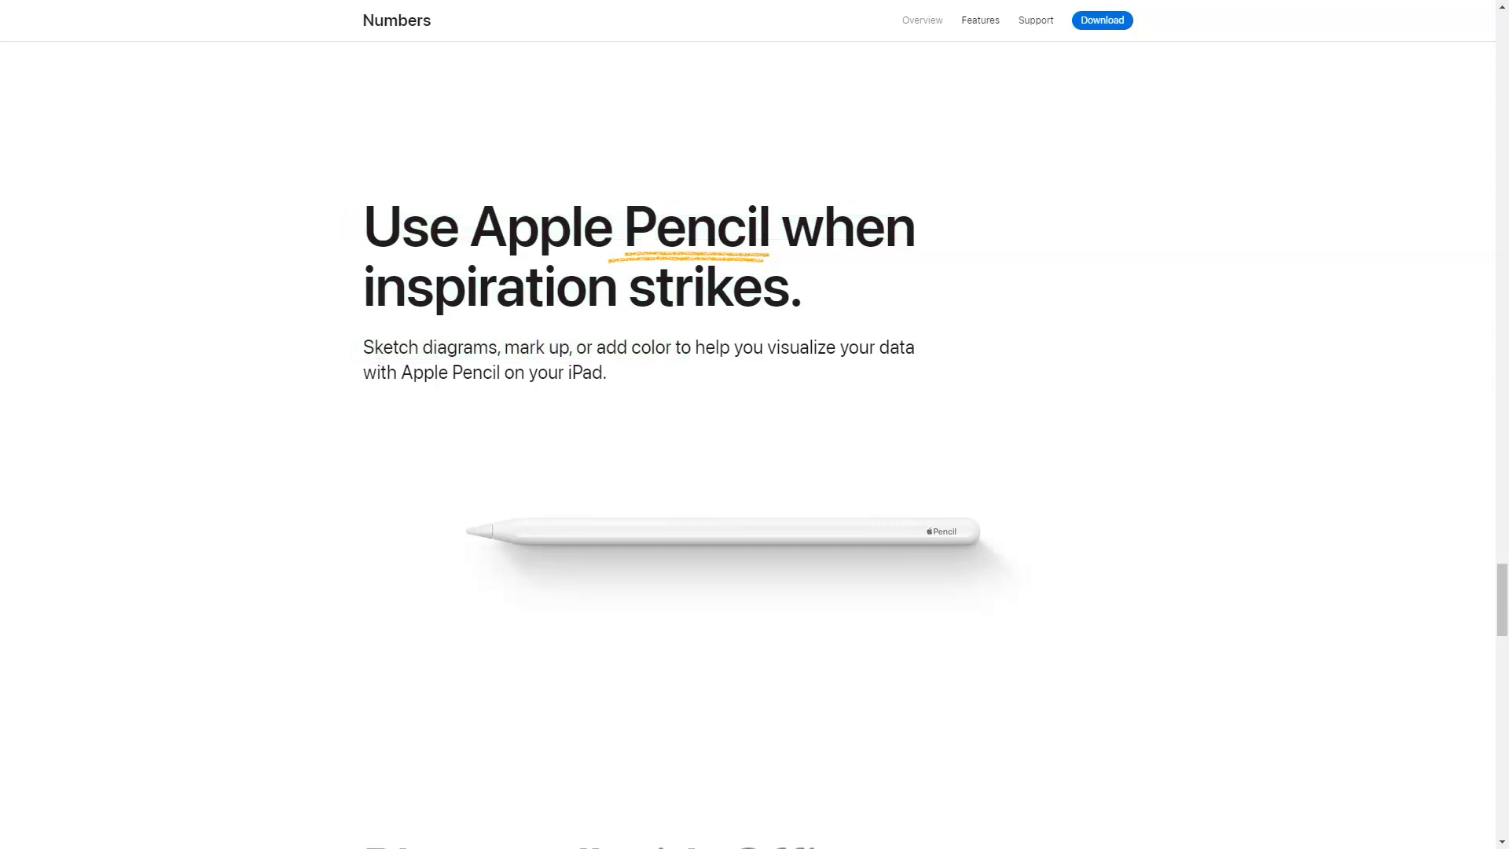
{"action": "scroll", "coordinate": [754, 471], "scroll_direction": "down", "scroll_amount": 2}
{"action": "scroll", "coordinate": [754, 471], "scroll_direction": "down", "scroll_amount": 4}
{"action": "scroll", "coordinate": [755, 472], "scroll_direction": "down", "scroll_amount": 4}
{"action": "scroll", "coordinate": [755, 472], "scroll_direction": "down", "scroll_amount": 1}
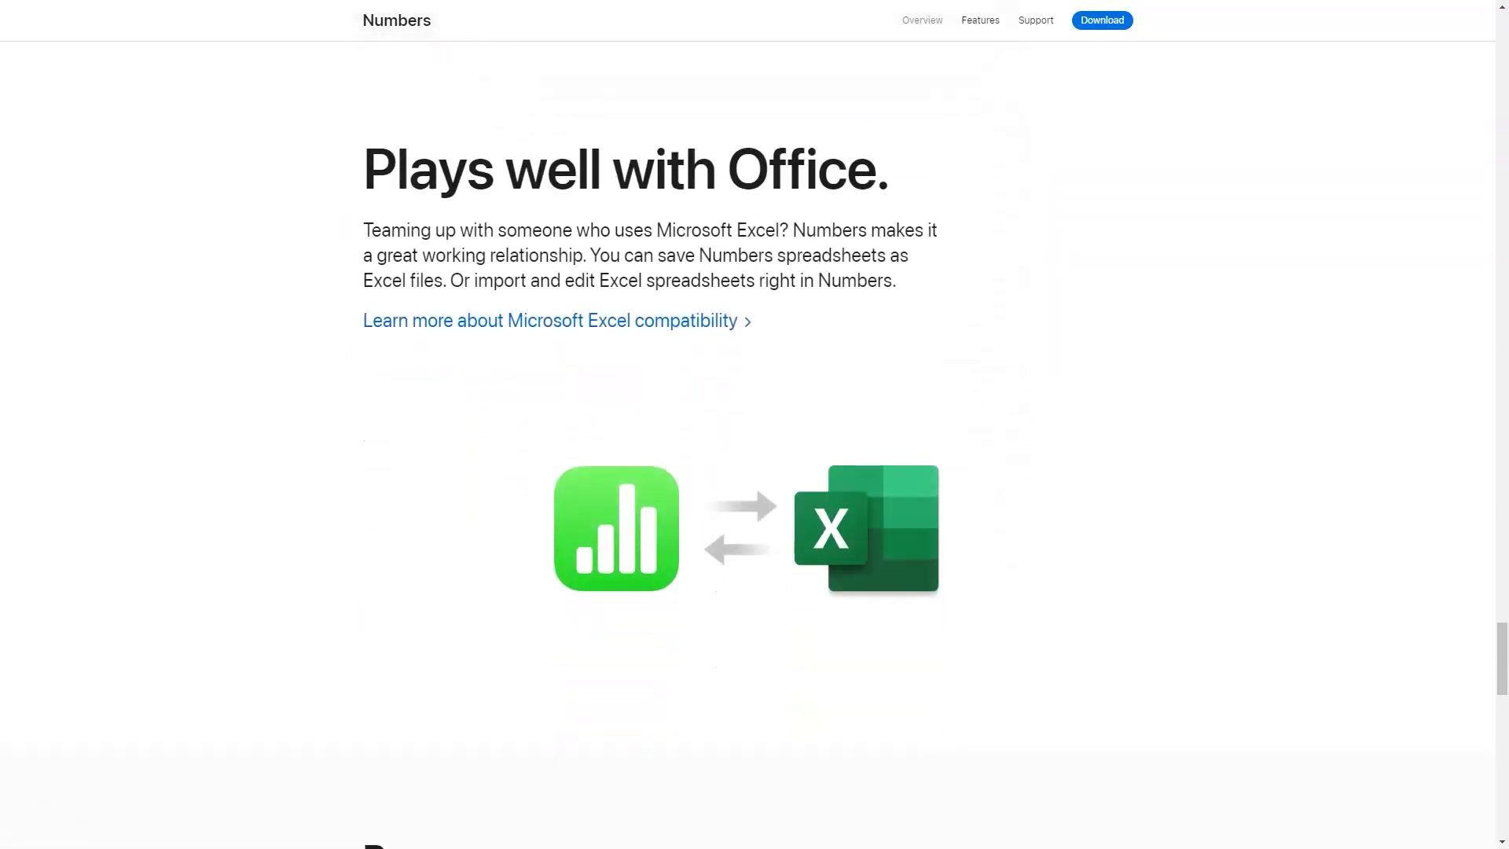
{"action": "scroll", "coordinate": [754, 472], "scroll_direction": "down", "scroll_amount": 3}
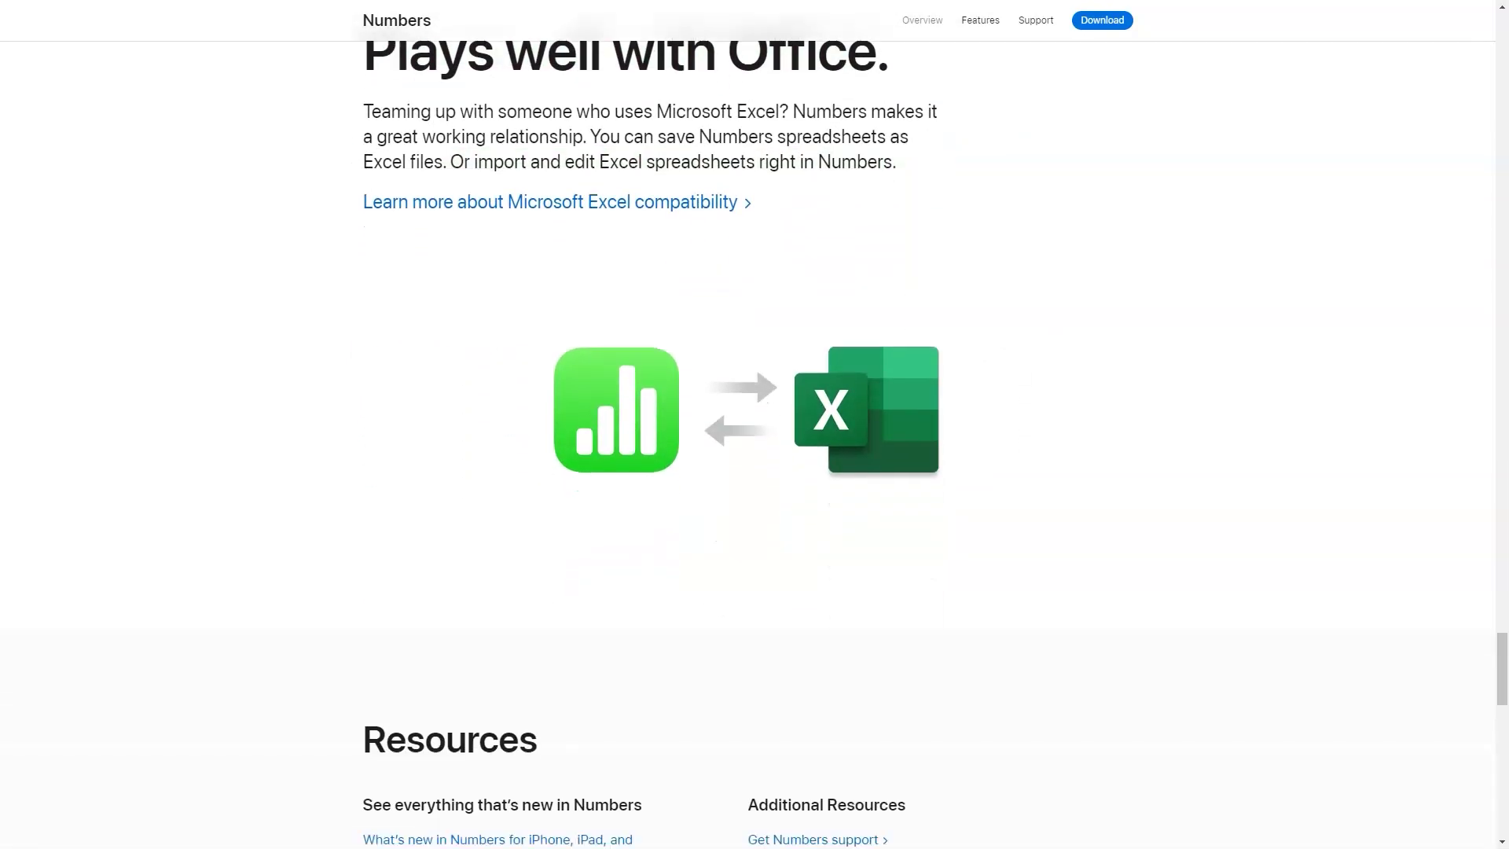
{"action": "scroll", "coordinate": [755, 472], "scroll_direction": "down", "scroll_amount": 3}
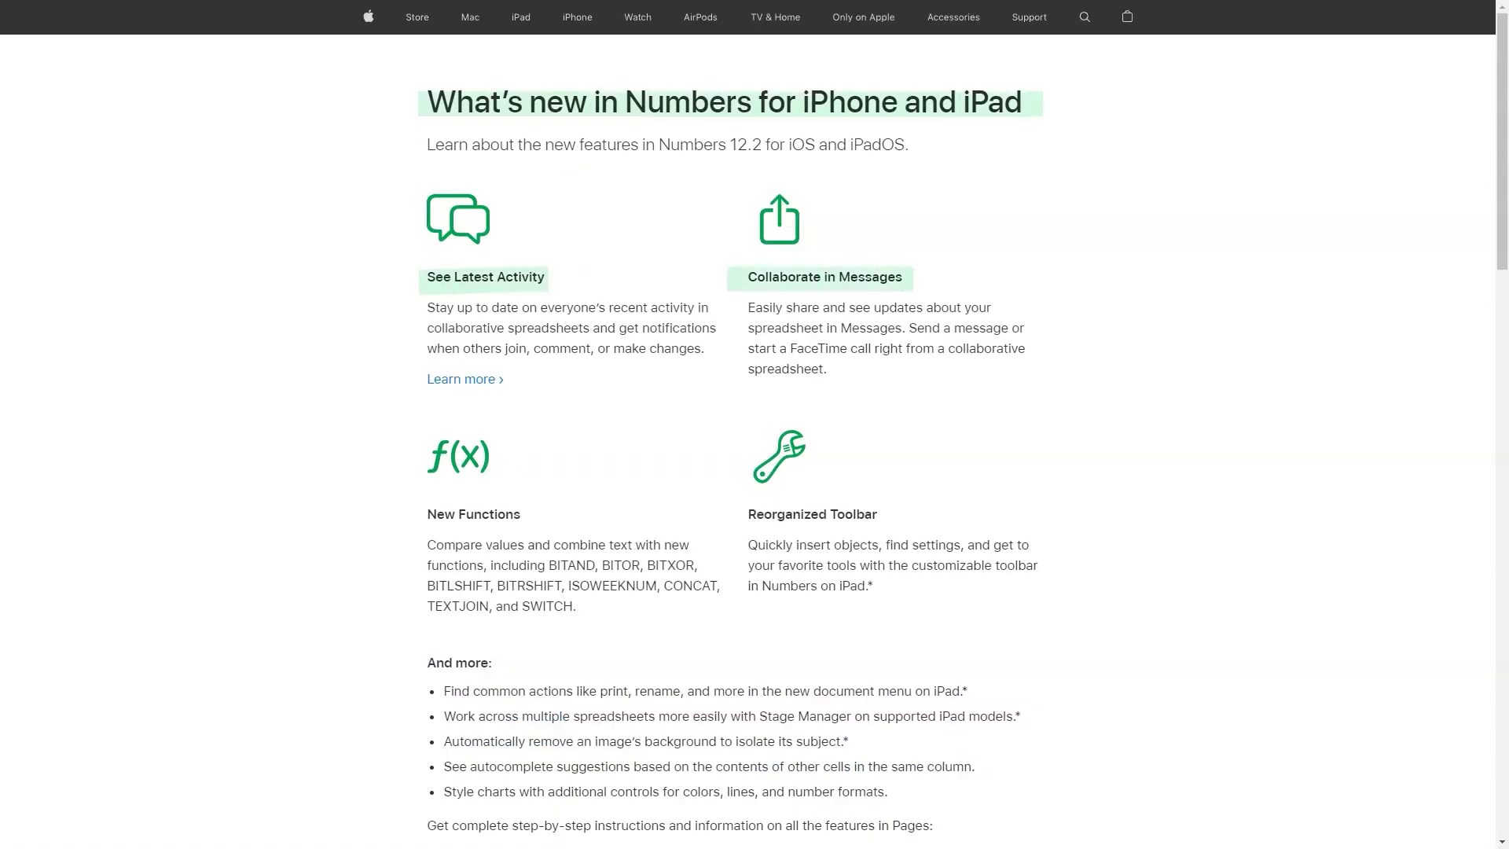
{"action": "scroll", "coordinate": [776, 198], "scroll_direction": "down", "scroll_amount": 3}
{"action": "scroll", "coordinate": [775, 199], "scroll_direction": "down", "scroll_amount": 3}
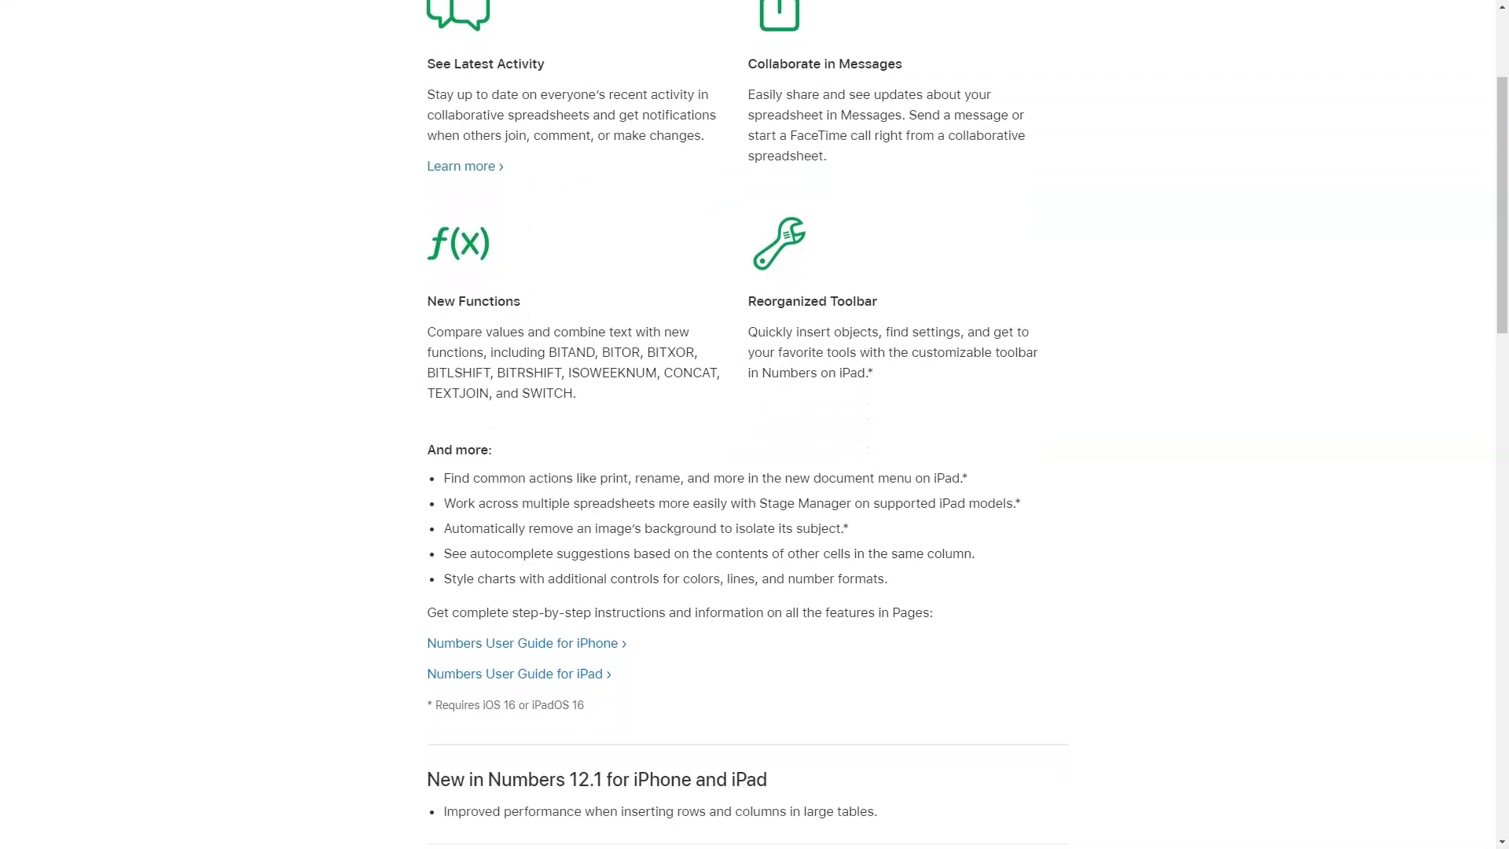
{"action": "scroll", "coordinate": [775, 199], "scroll_direction": "down", "scroll_amount": 3}
{"action": "scroll", "coordinate": [775, 199], "scroll_direction": "down", "scroll_amount": 1}
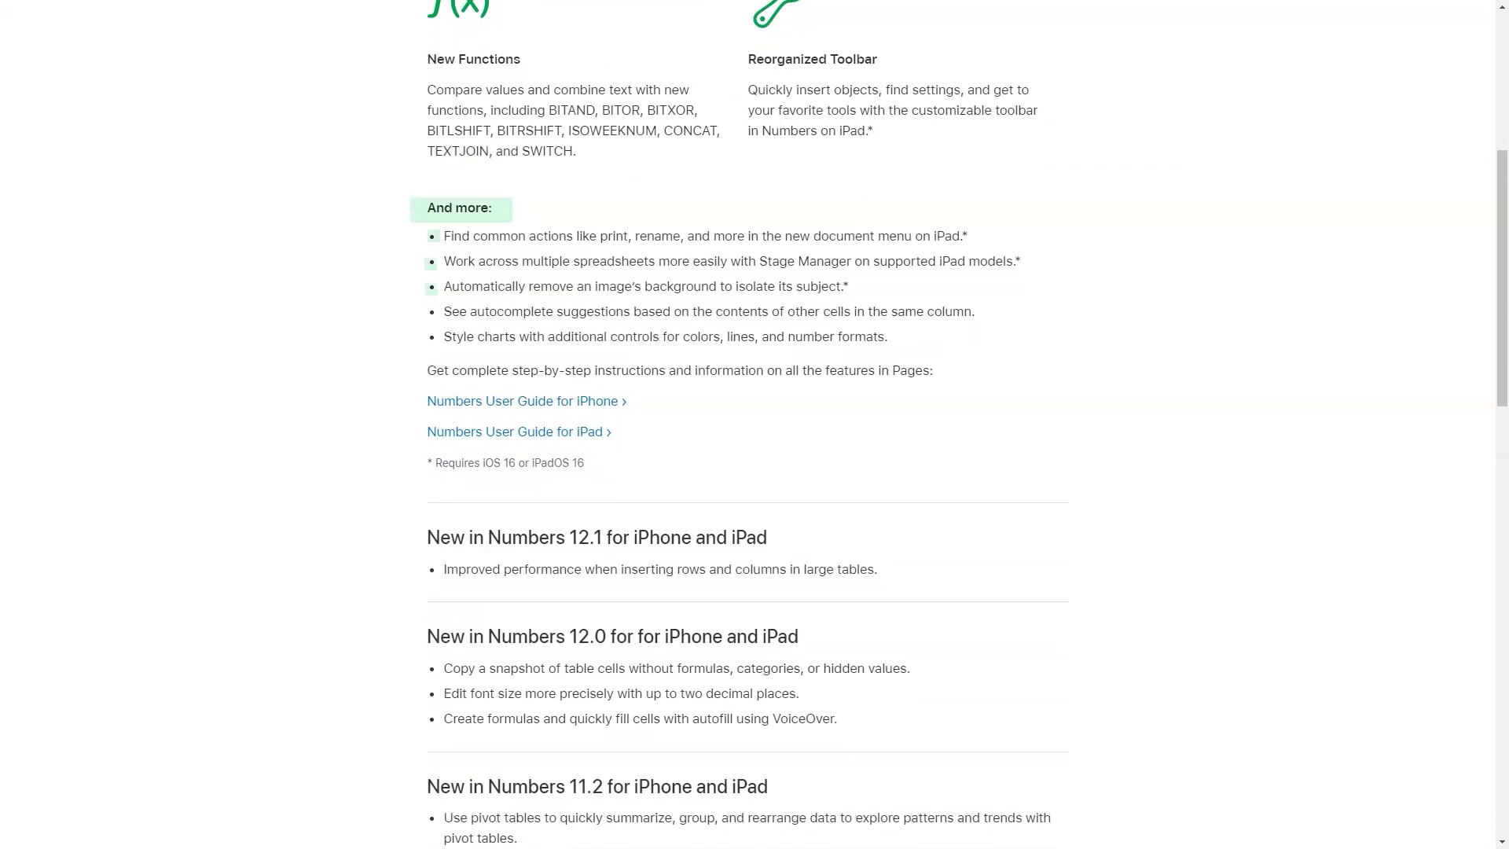
{"action": "scroll", "coordinate": [775, 198], "scroll_direction": "down", "scroll_amount": 2}
{"action": "scroll", "coordinate": [776, 198], "scroll_direction": "down", "scroll_amount": 3}
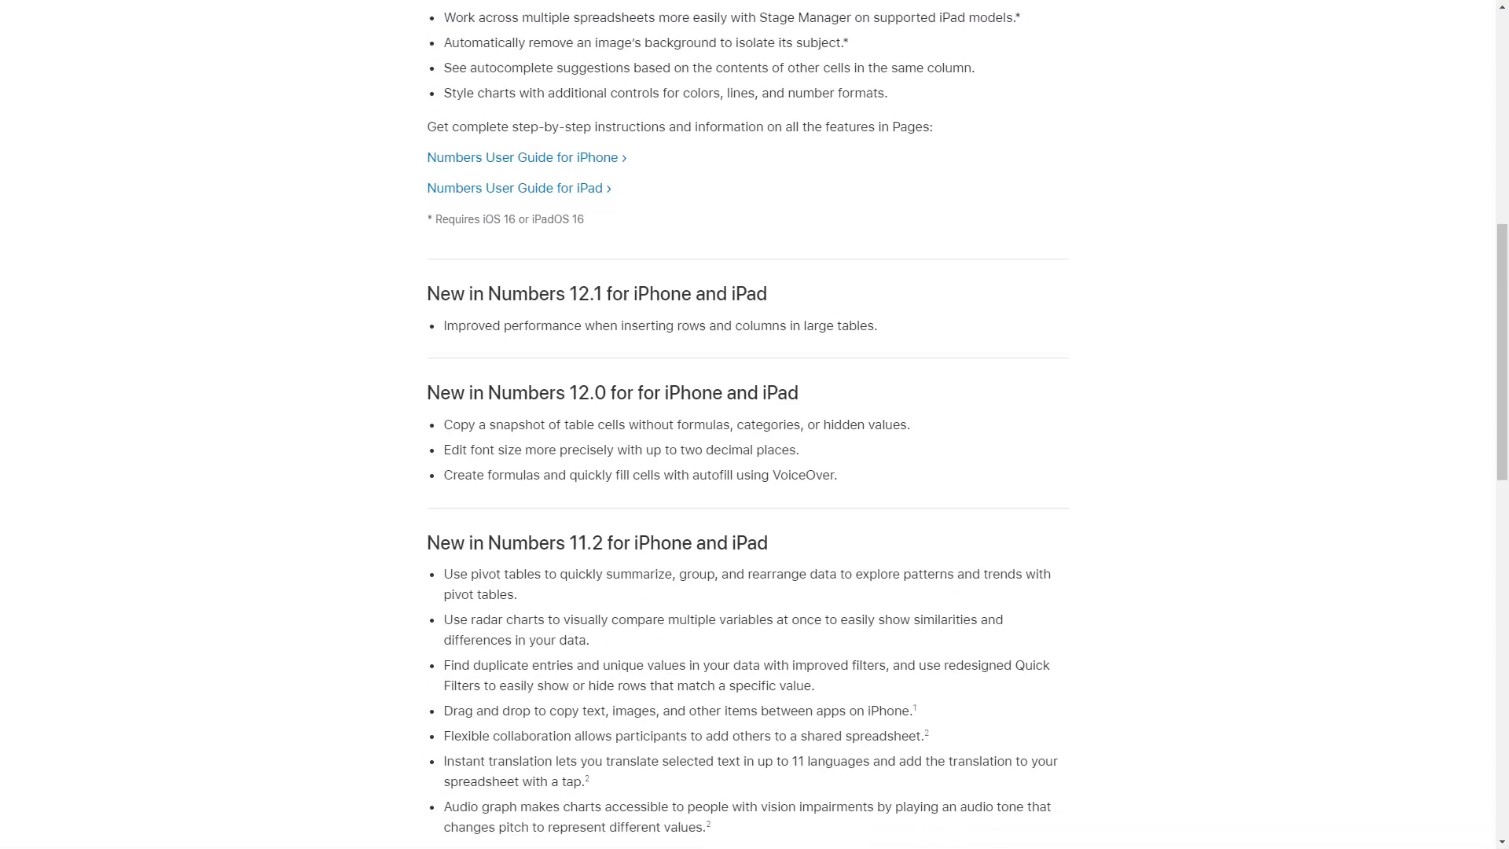
{"action": "scroll", "coordinate": [775, 198], "scroll_direction": "down", "scroll_amount": 3}
{"action": "scroll", "coordinate": [776, 198], "scroll_direction": "down", "scroll_amount": 2}
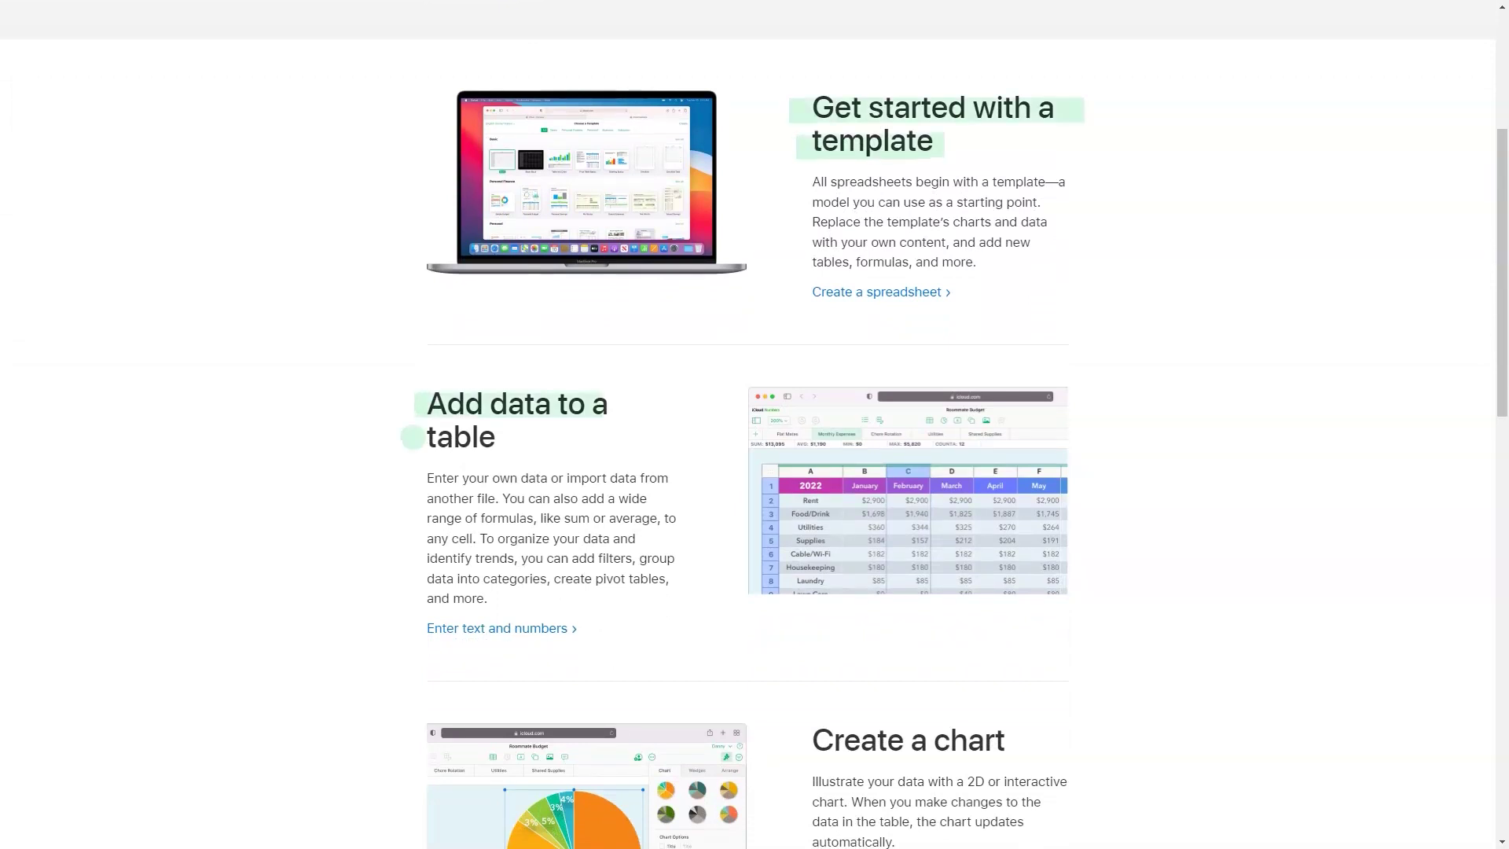
{"action": "scroll", "coordinate": [755, 425], "scroll_direction": "down", "scroll_amount": 2}
{"action": "scroll", "coordinate": [754, 424], "scroll_direction": "down", "scroll_amount": 2}
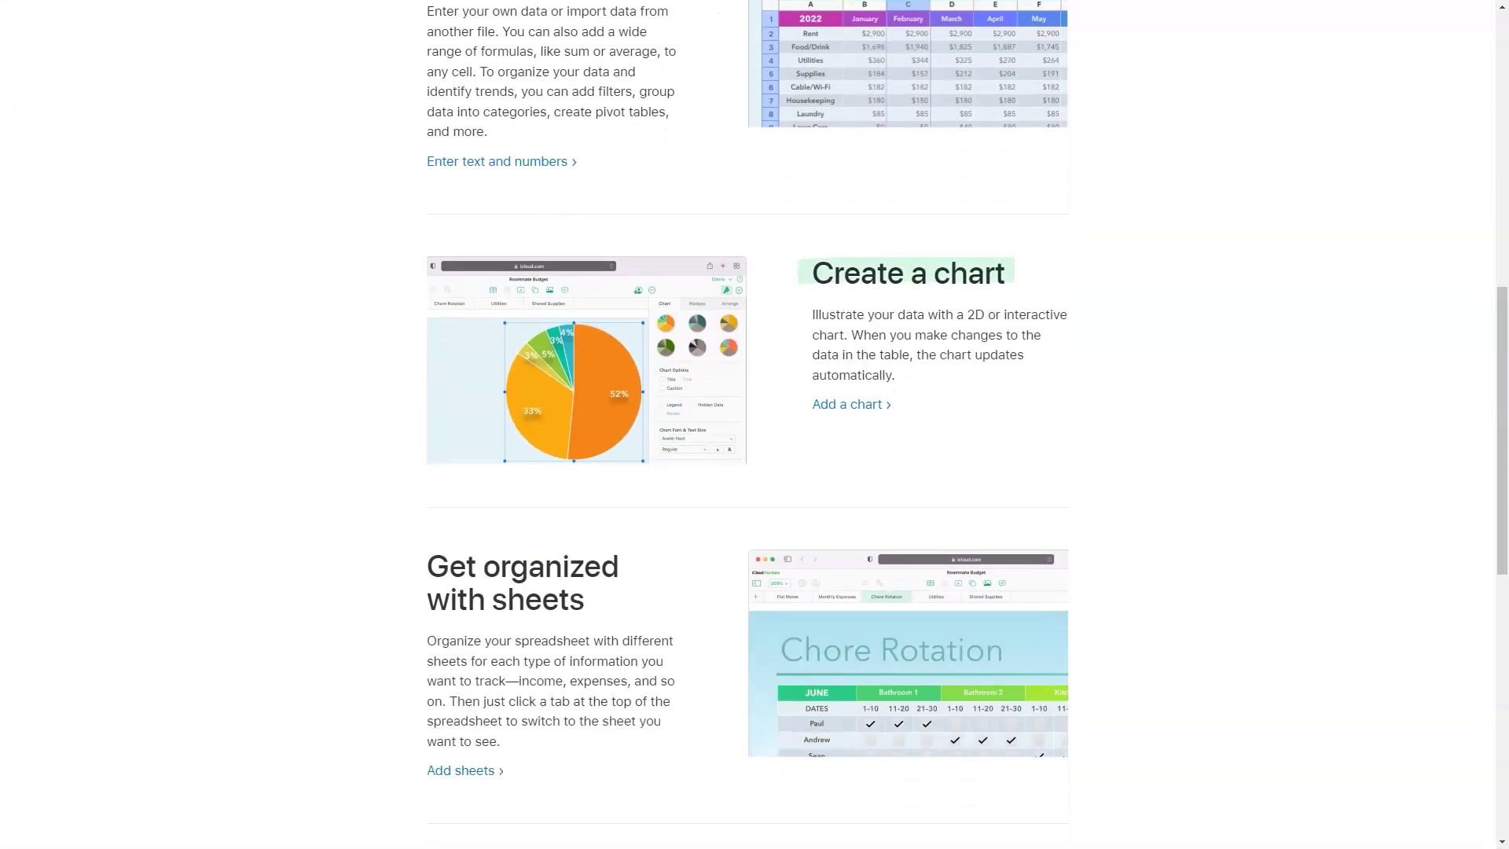
{"action": "scroll", "coordinate": [754, 424], "scroll_direction": "down", "scroll_amount": 2}
{"action": "scroll", "coordinate": [755, 425], "scroll_direction": "down", "scroll_amount": 2}
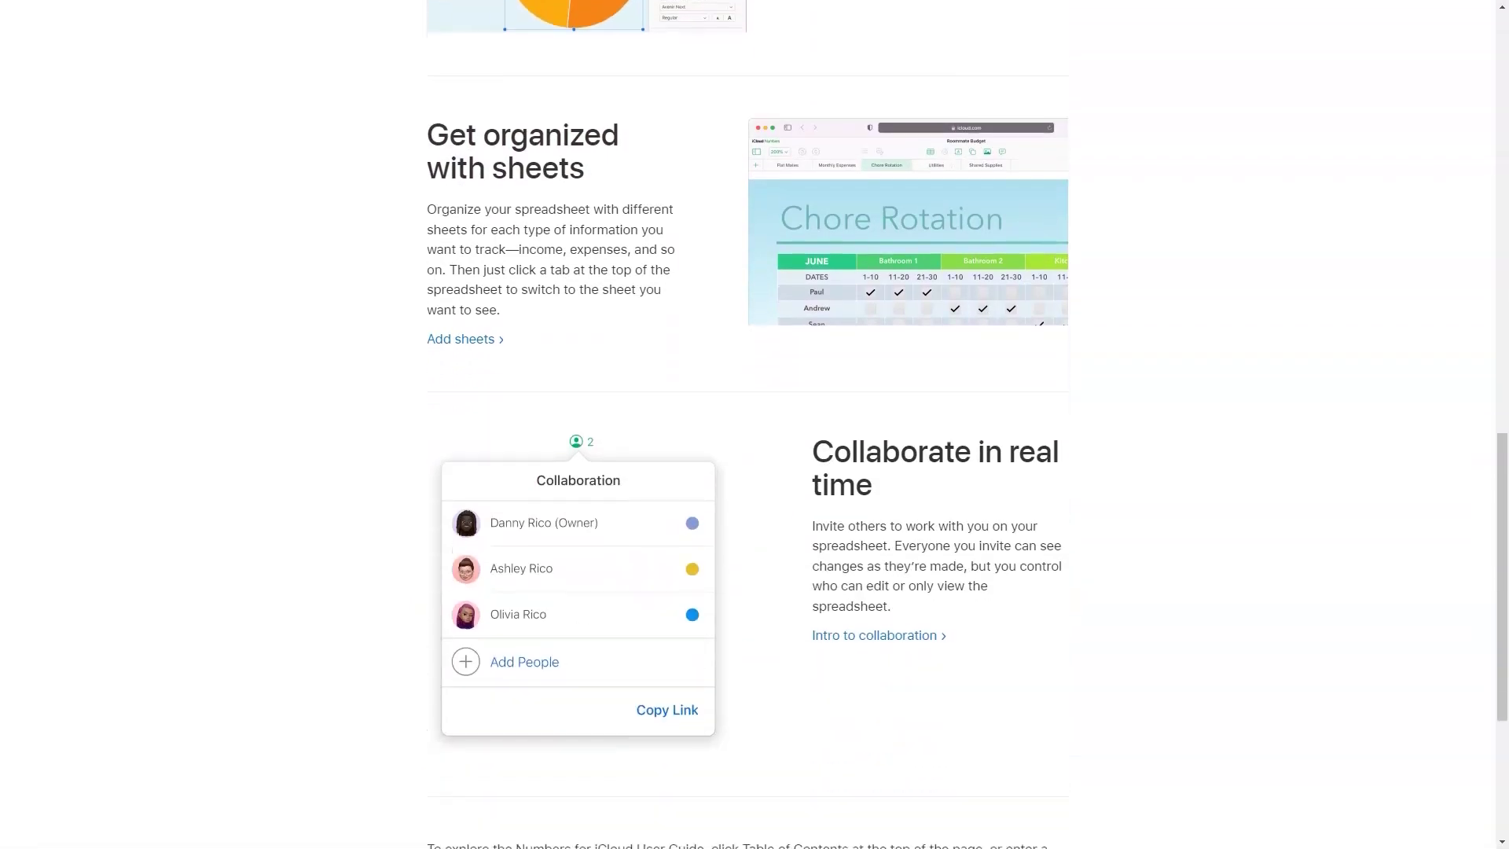
{"action": "scroll", "coordinate": [755, 424], "scroll_direction": "down", "scroll_amount": 1}
{"action": "scroll", "coordinate": [754, 425], "scroll_direction": "down", "scroll_amount": 2}
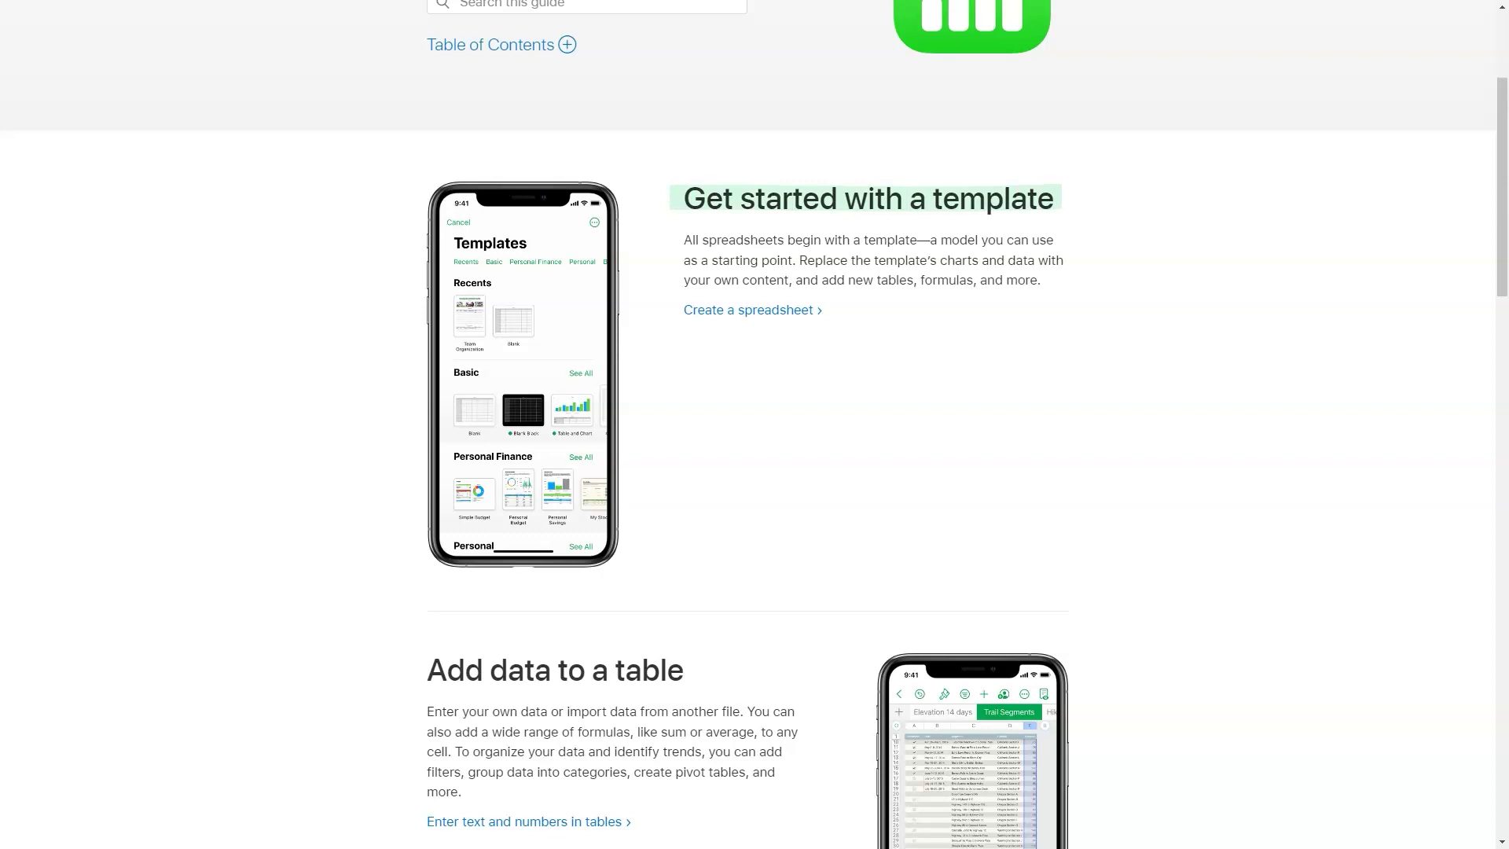
{"action": "scroll", "coordinate": [755, 426], "scroll_direction": "down", "scroll_amount": 2}
{"action": "scroll", "coordinate": [754, 425], "scroll_direction": "down", "scroll_amount": 3}
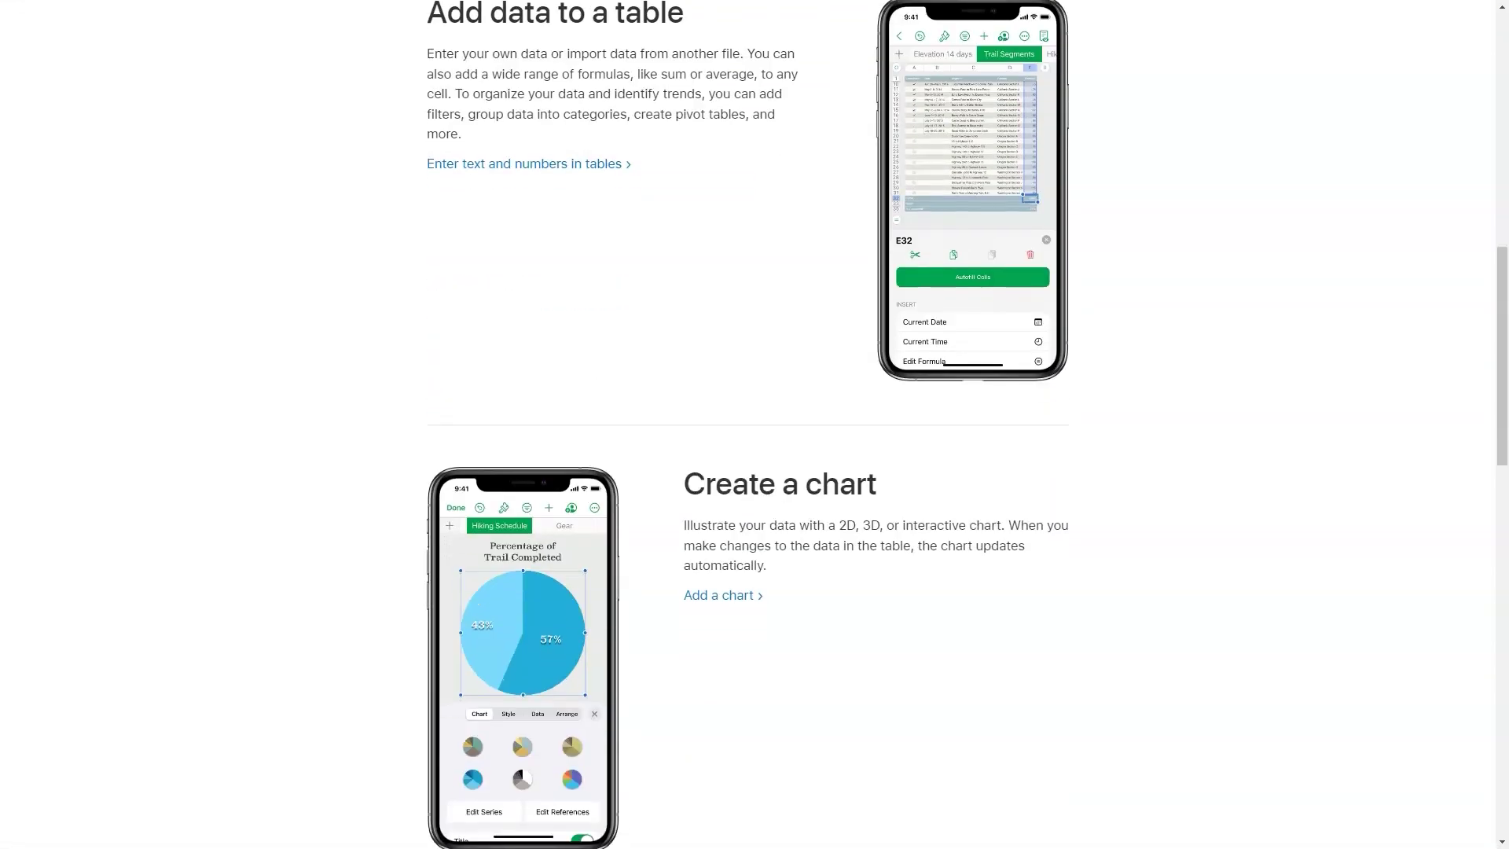
{"action": "scroll", "coordinate": [754, 426], "scroll_direction": "down", "scroll_amount": 3}
{"action": "scroll", "coordinate": [754, 425], "scroll_direction": "down", "scroll_amount": 2}
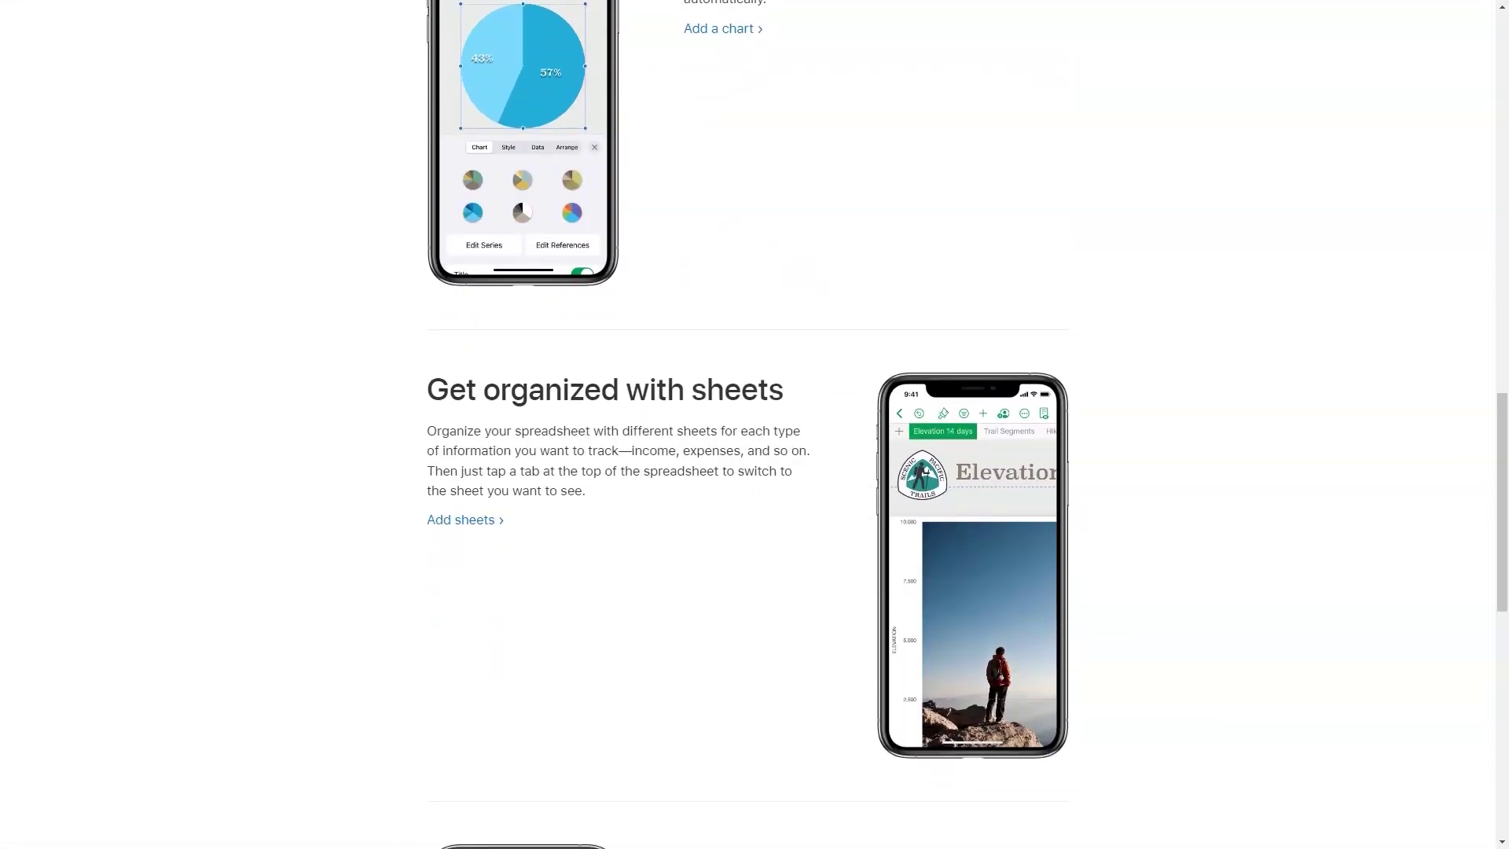
{"action": "scroll", "coordinate": [755, 424], "scroll_direction": "down", "scroll_amount": 2}
{"action": "scroll", "coordinate": [755, 424], "scroll_direction": "down", "scroll_amount": 2}
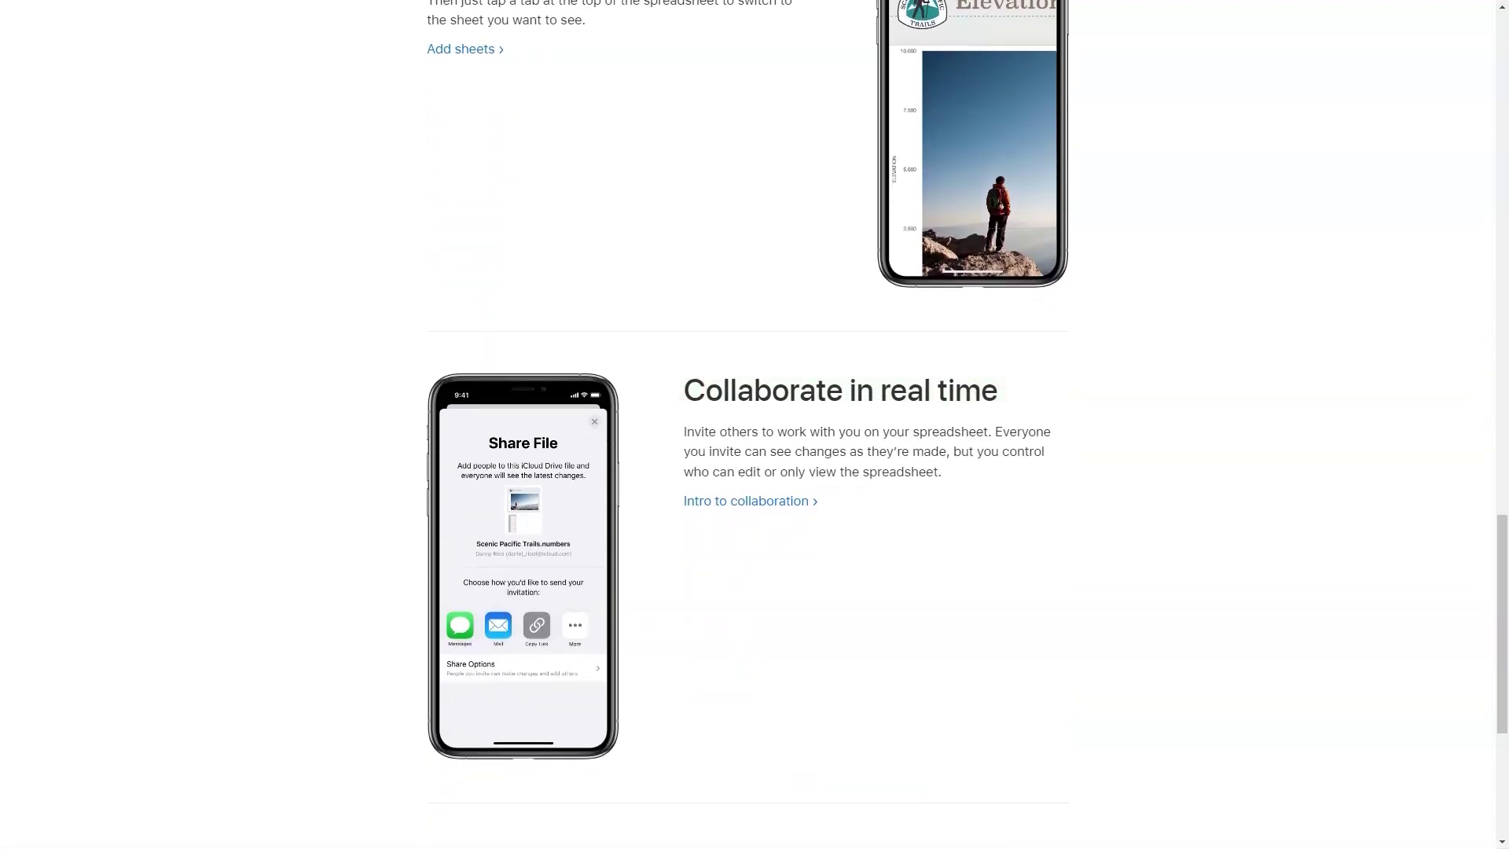
{"action": "scroll", "coordinate": [755, 424], "scroll_direction": "down", "scroll_amount": 2}
{"action": "scroll", "coordinate": [755, 424], "scroll_direction": "down", "scroll_amount": 2}
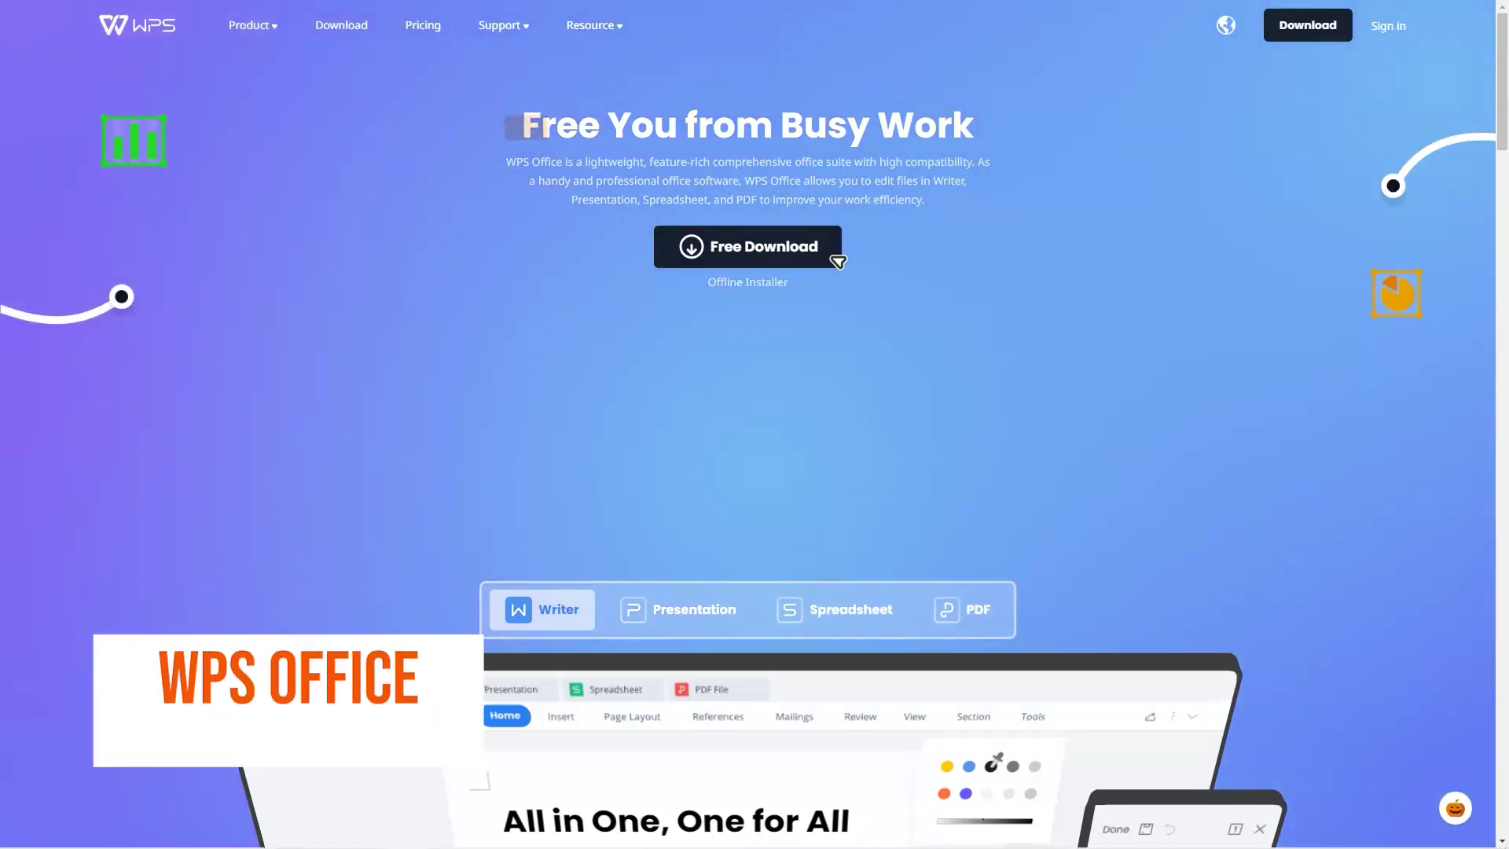
{"action": "scroll", "coordinate": [838, 260], "scroll_direction": "down", "scroll_amount": 2}
{"action": "scroll", "coordinate": [837, 261], "scroll_direction": "down", "scroll_amount": 2}
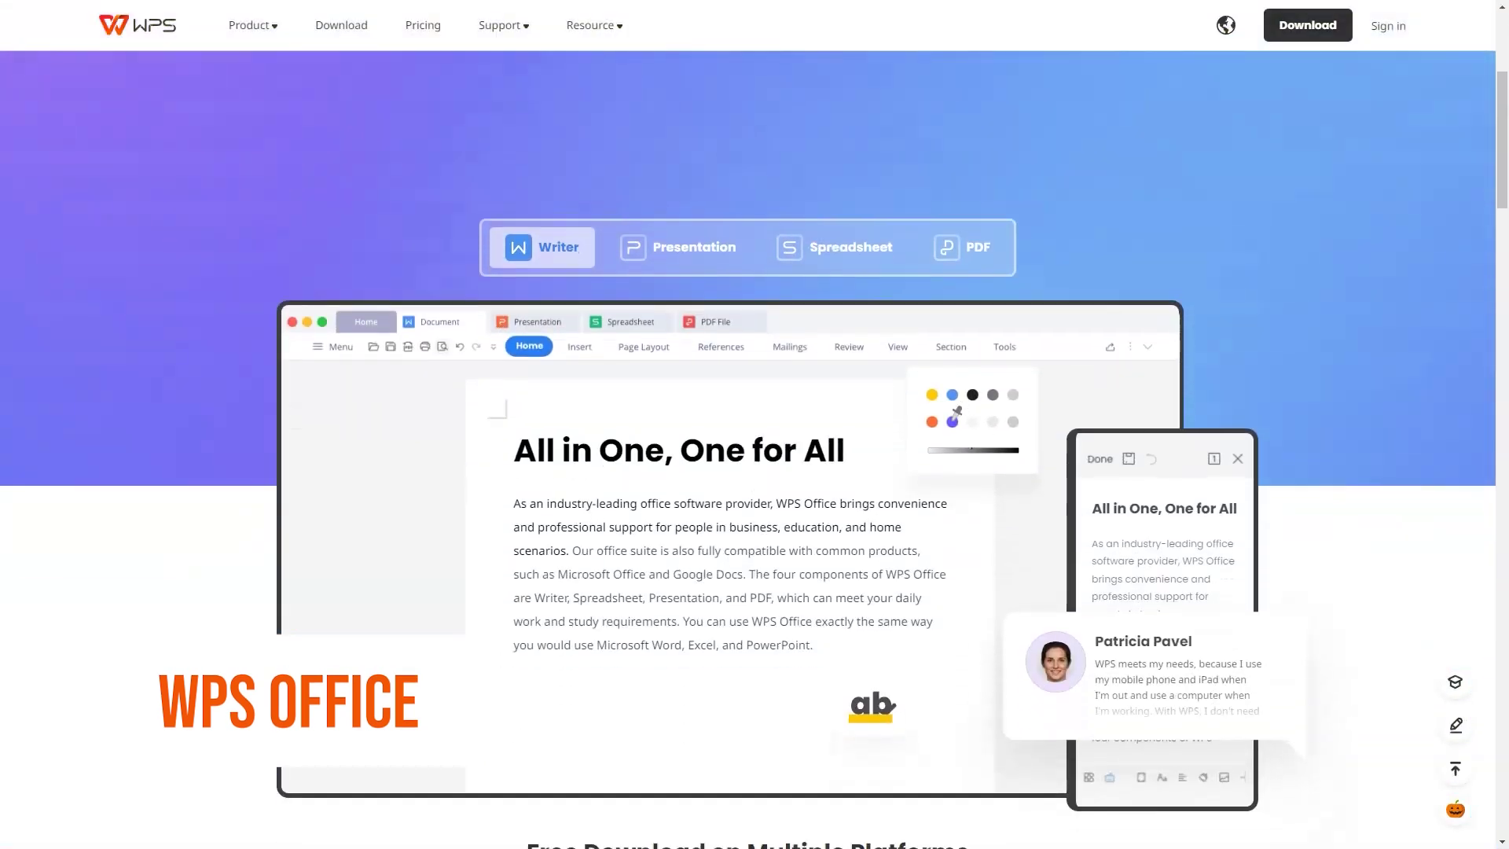
{"action": "scroll", "coordinate": [836, 261], "scroll_direction": "down", "scroll_amount": 2}
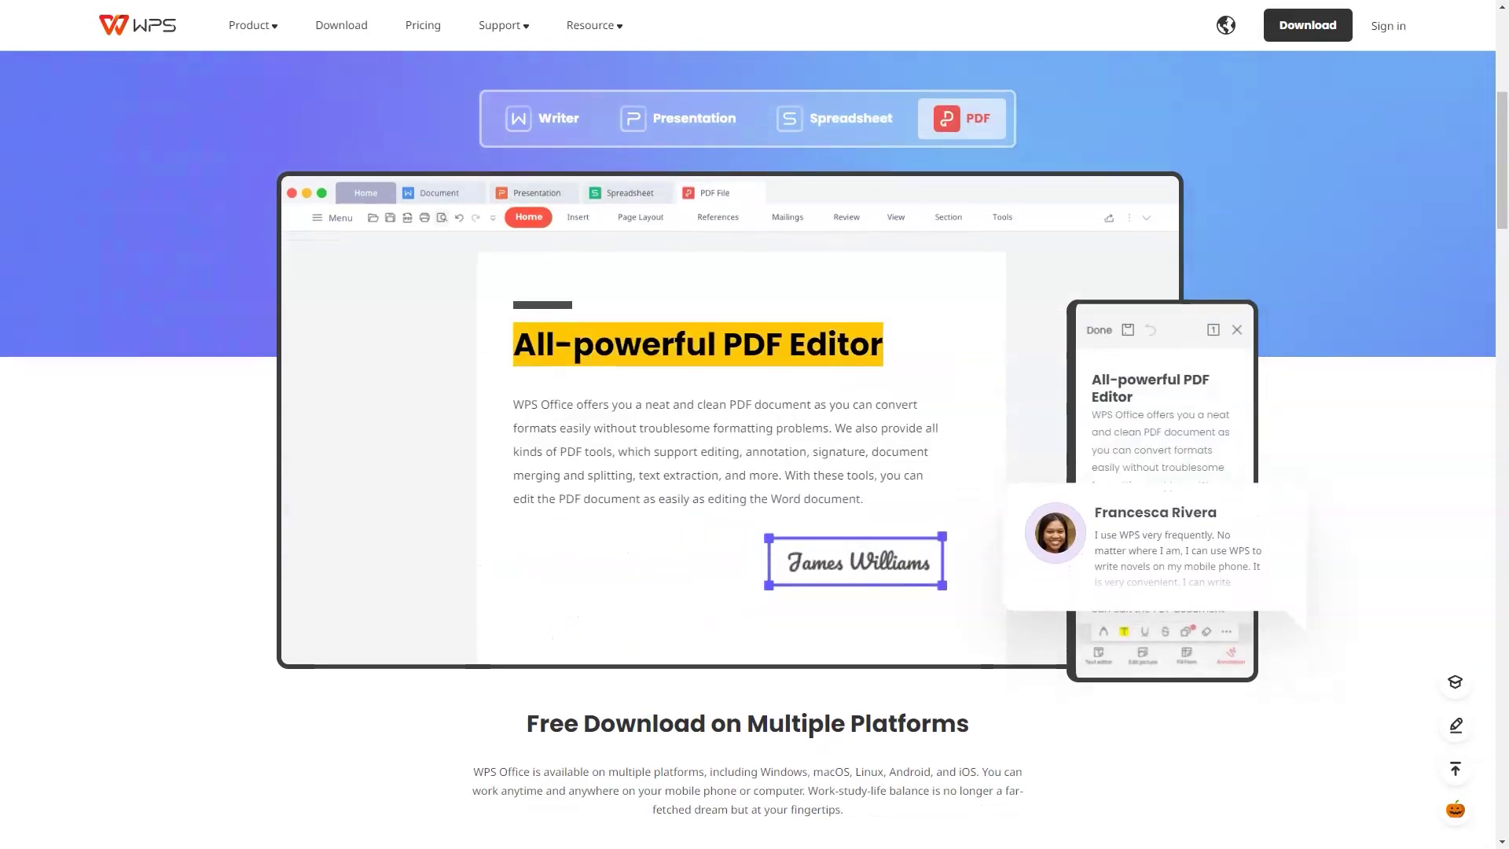
{"action": "scroll", "coordinate": [754, 471], "scroll_direction": "down", "scroll_amount": 5}
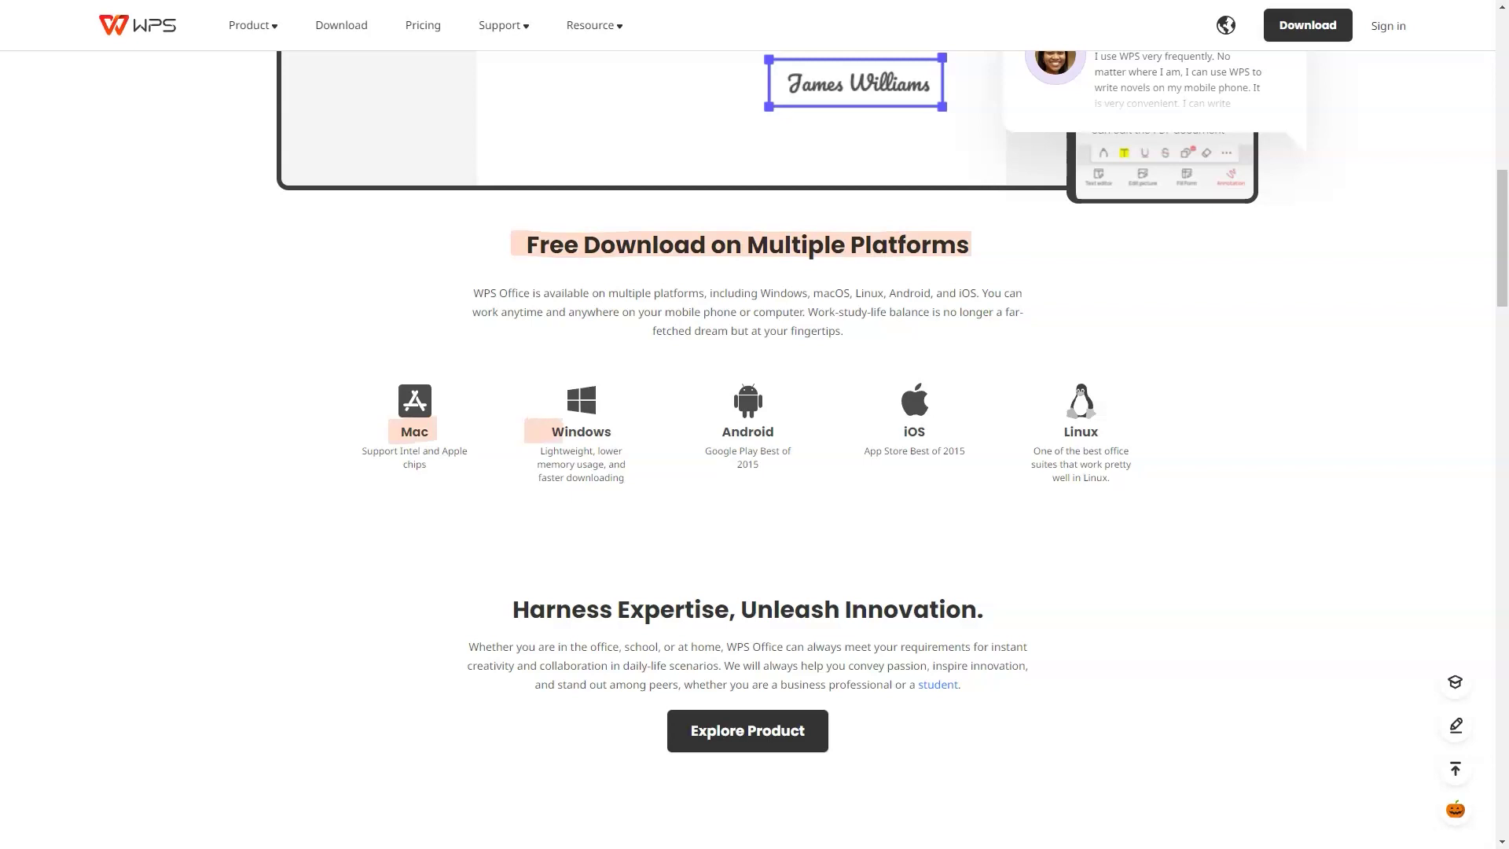
{"action": "scroll", "coordinate": [754, 472], "scroll_direction": "down", "scroll_amount": 4}
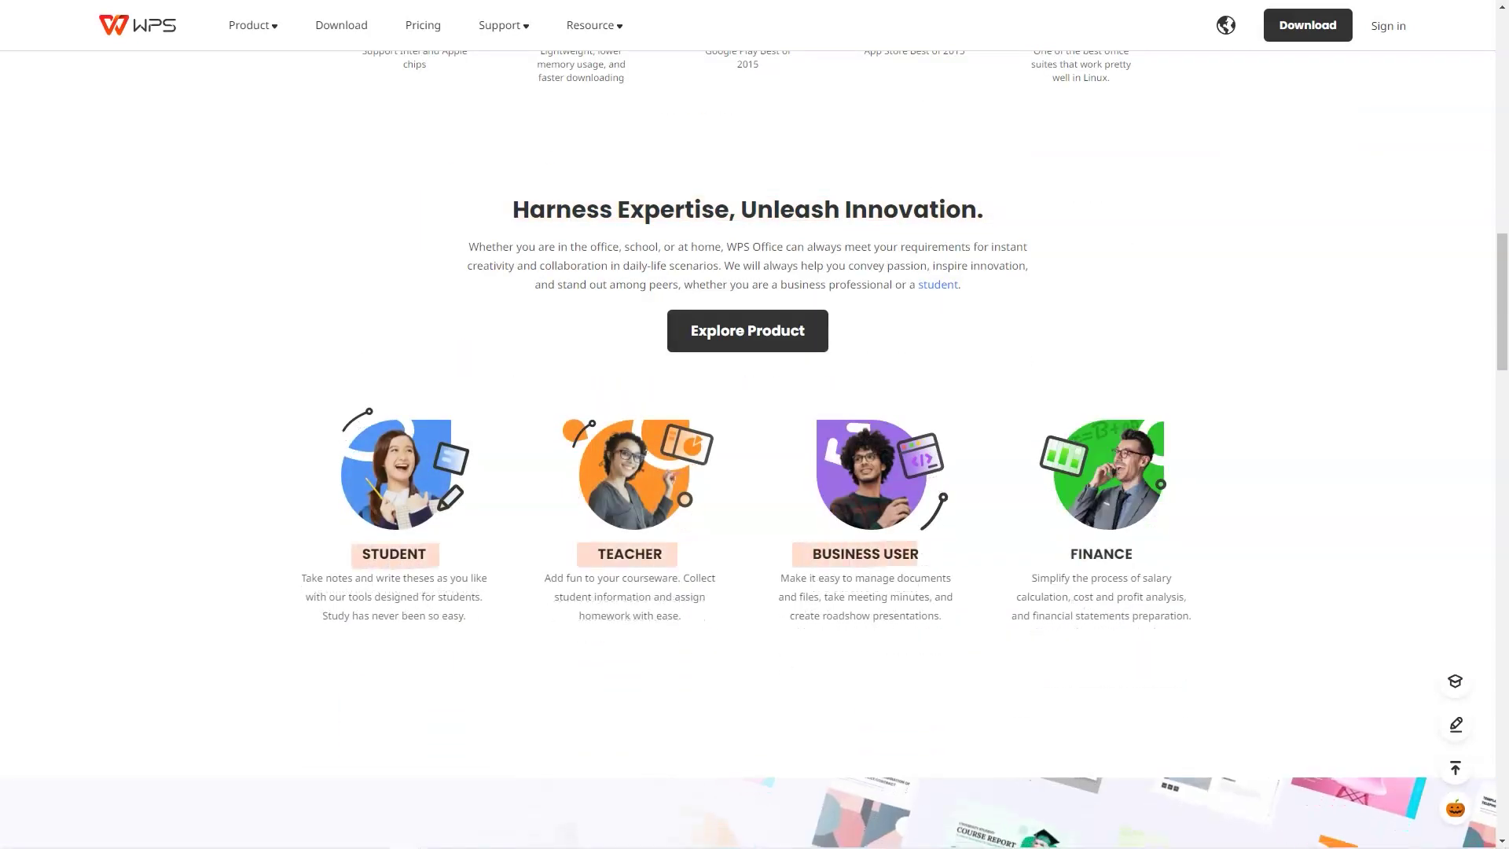
{"action": "scroll", "coordinate": [754, 472], "scroll_direction": "down", "scroll_amount": 3}
{"action": "scroll", "coordinate": [755, 471], "scroll_direction": "down", "scroll_amount": 5}
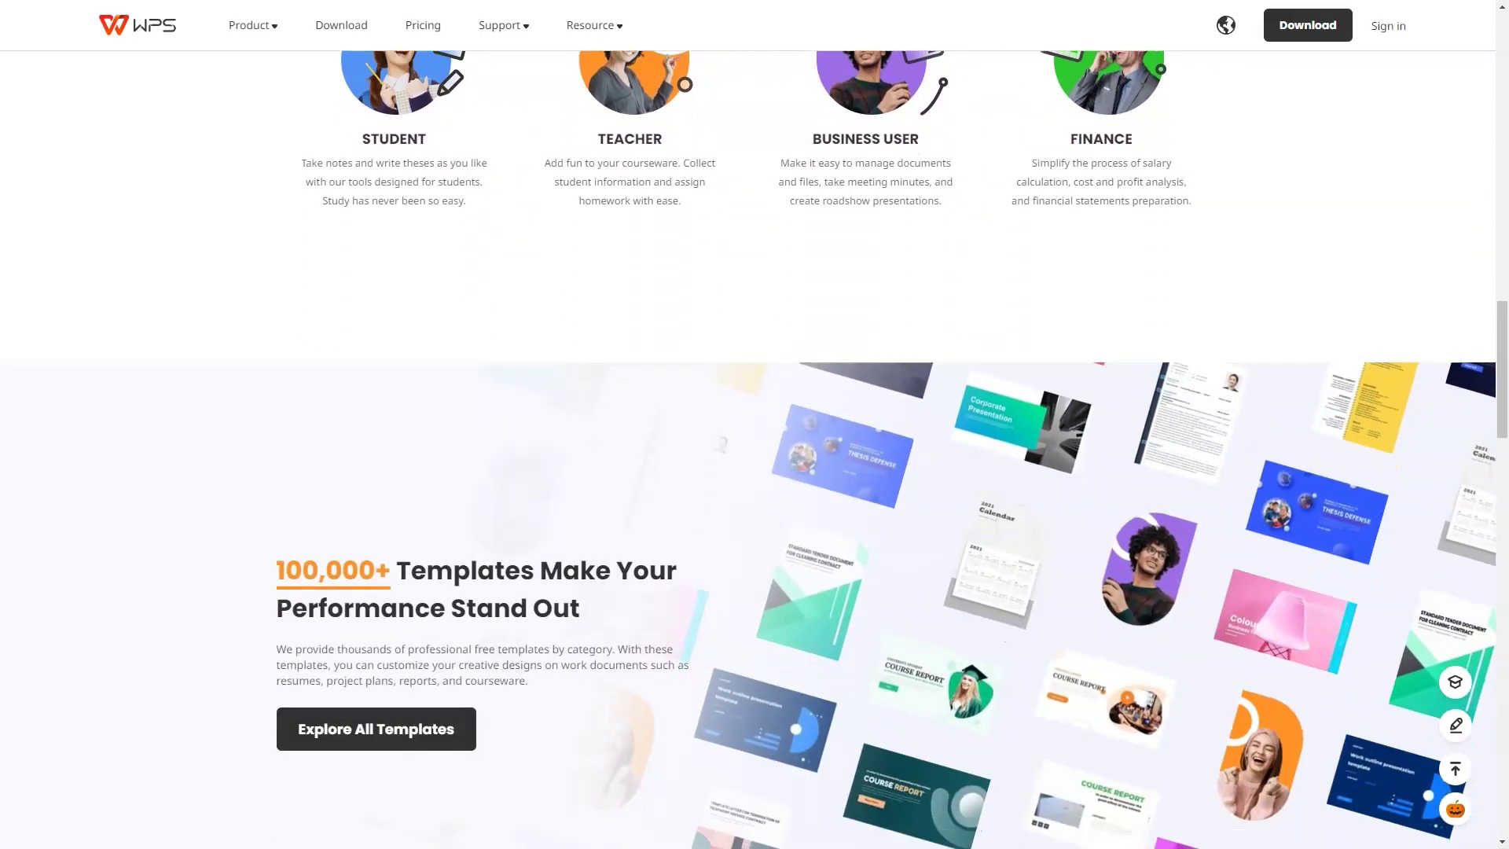
{"action": "scroll", "coordinate": [754, 471], "scroll_direction": "down", "scroll_amount": 4}
{"action": "scroll", "coordinate": [754, 471], "scroll_direction": "down", "scroll_amount": 3}
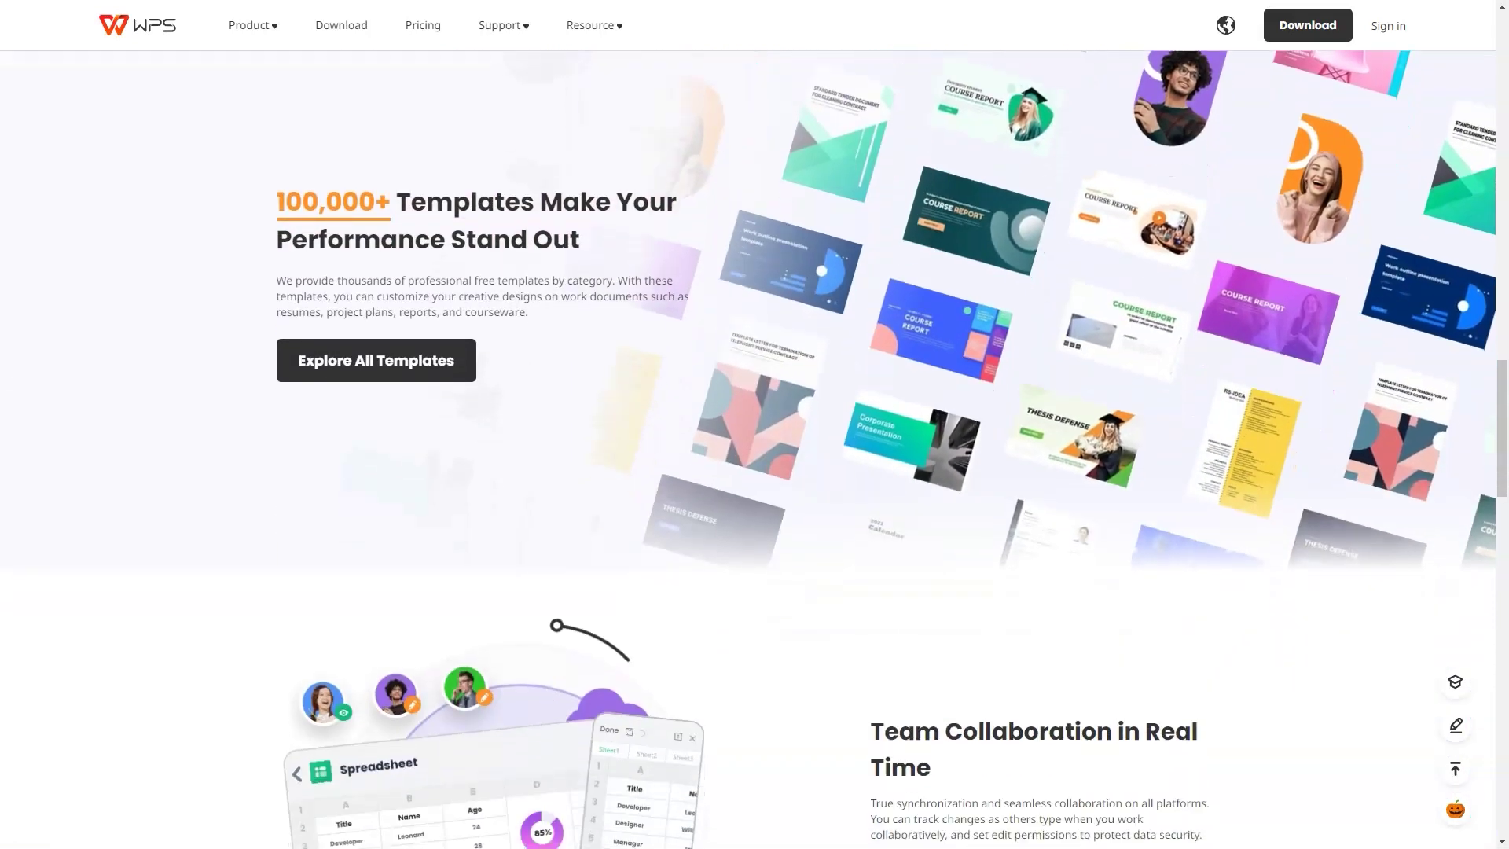
{"action": "scroll", "coordinate": [754, 472], "scroll_direction": "down", "scroll_amount": 4}
{"action": "scroll", "coordinate": [754, 471], "scroll_direction": "down", "scroll_amount": 2}
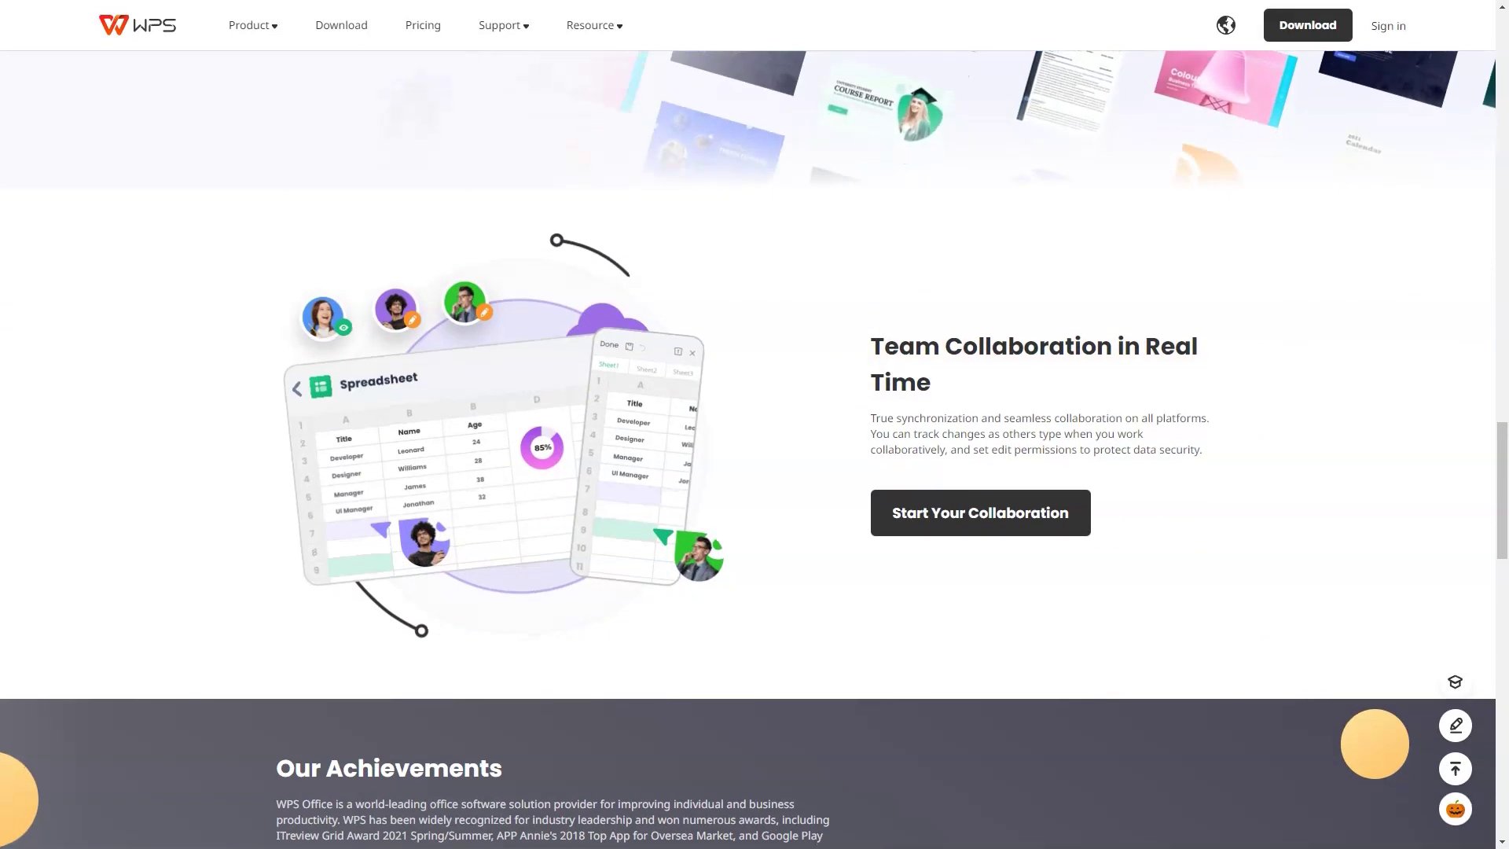
{"action": "scroll", "coordinate": [754, 472], "scroll_direction": "down", "scroll_amount": 3}
{"action": "scroll", "coordinate": [755, 471], "scroll_direction": "down", "scroll_amount": 3}
{"action": "scroll", "coordinate": [754, 472], "scroll_direction": "down", "scroll_amount": 2}
{"action": "scroll", "coordinate": [754, 472], "scroll_direction": "down", "scroll_amount": 3}
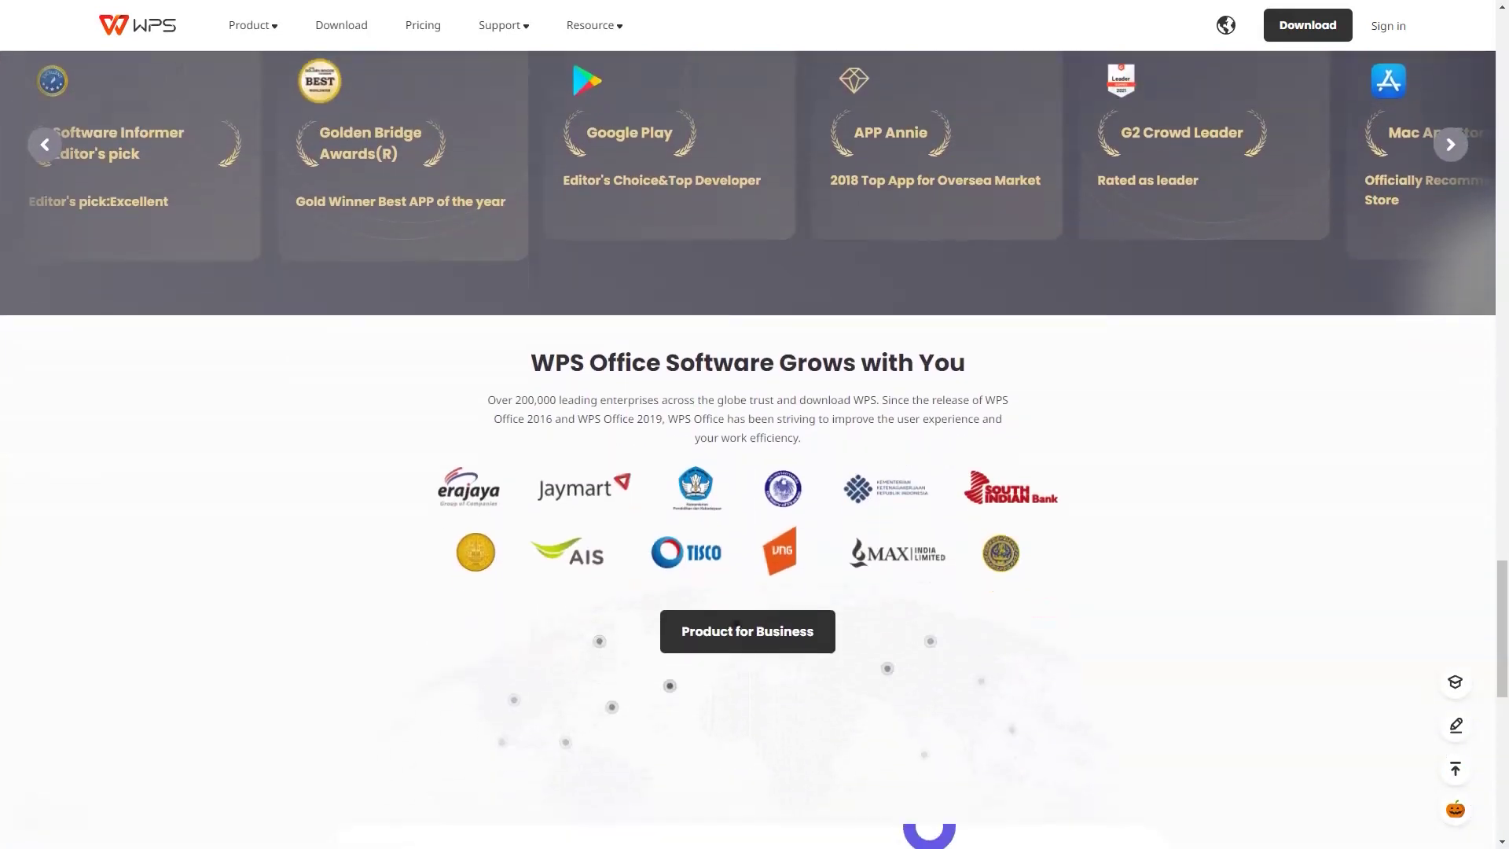
{"action": "scroll", "coordinate": [755, 473], "scroll_direction": "down", "scroll_amount": 3}
{"action": "scroll", "coordinate": [755, 471], "scroll_direction": "down", "scroll_amount": 3}
{"action": "scroll", "coordinate": [754, 471], "scroll_direction": "down", "scroll_amount": 2}
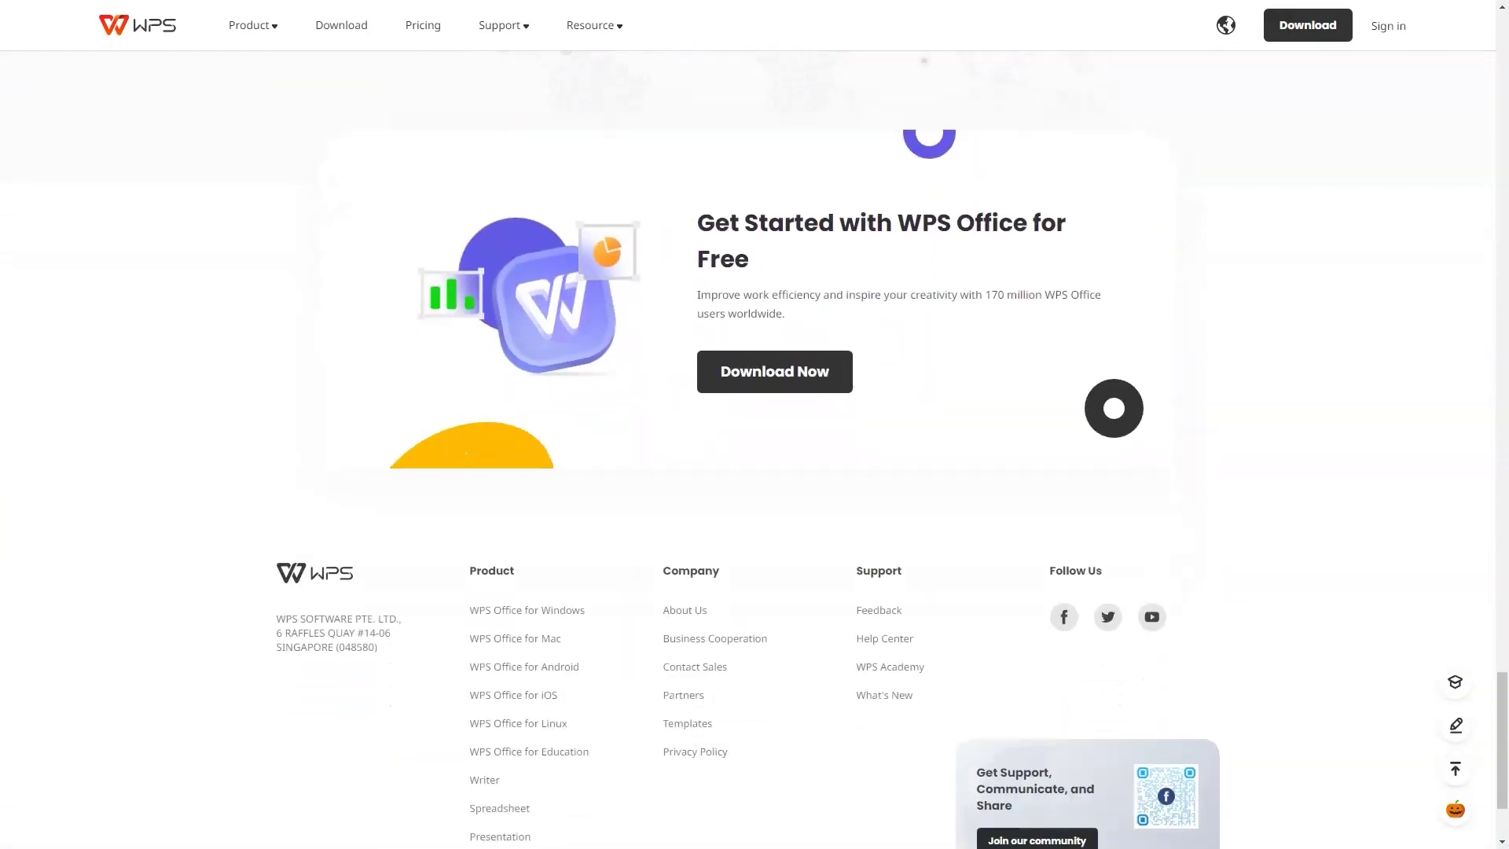
Step: Go to the WPS Office for Windows download page
{"action": "left_click", "coordinate": [775, 524]}
{"action": "scroll", "coordinate": [755, 472], "scroll_direction": "down", "scroll_amount": 2}
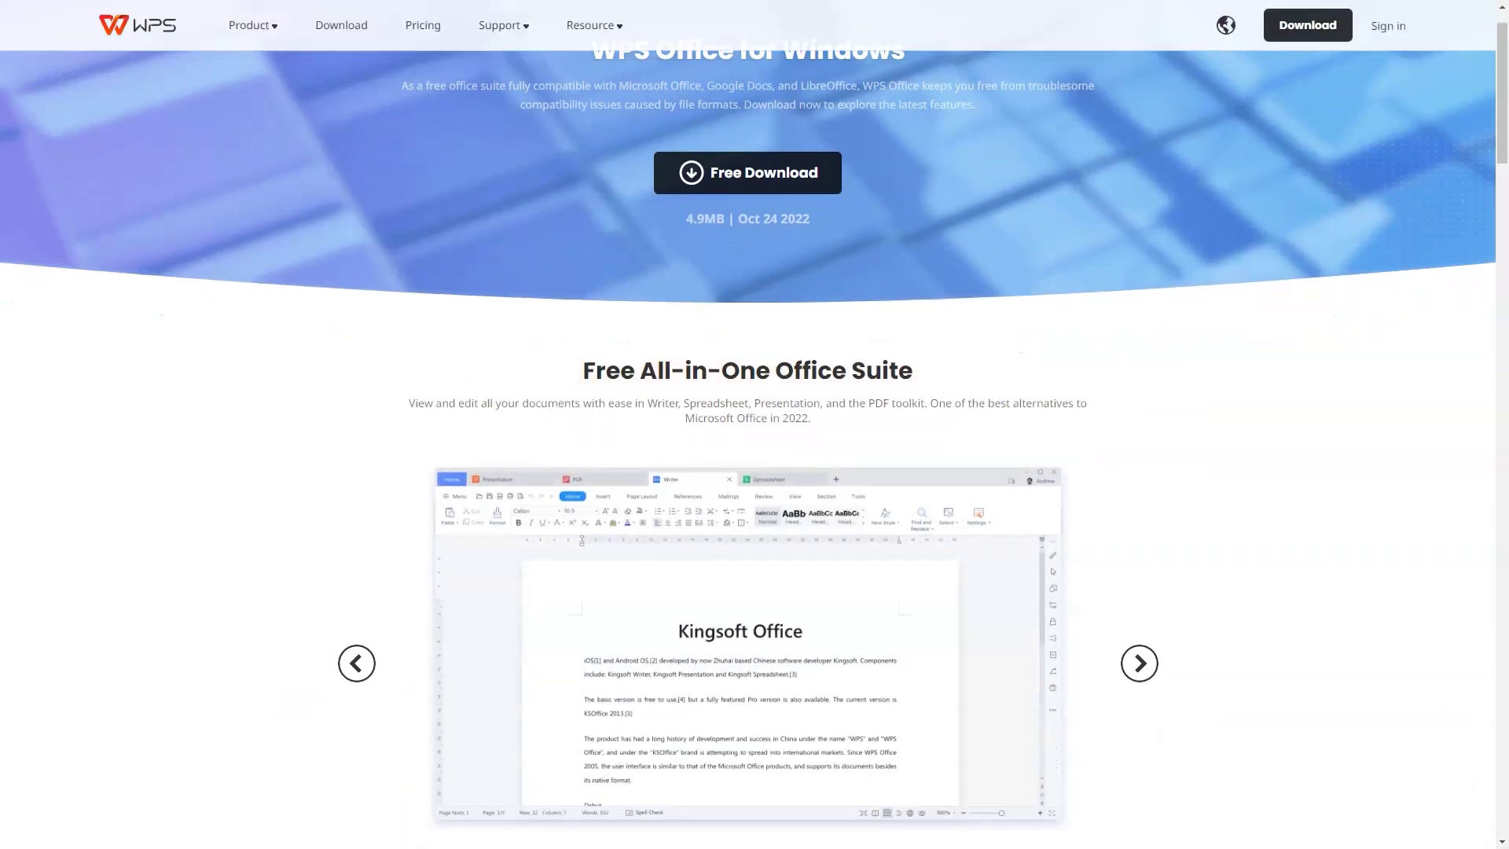
{"action": "scroll", "coordinate": [755, 471], "scroll_direction": "down", "scroll_amount": 2}
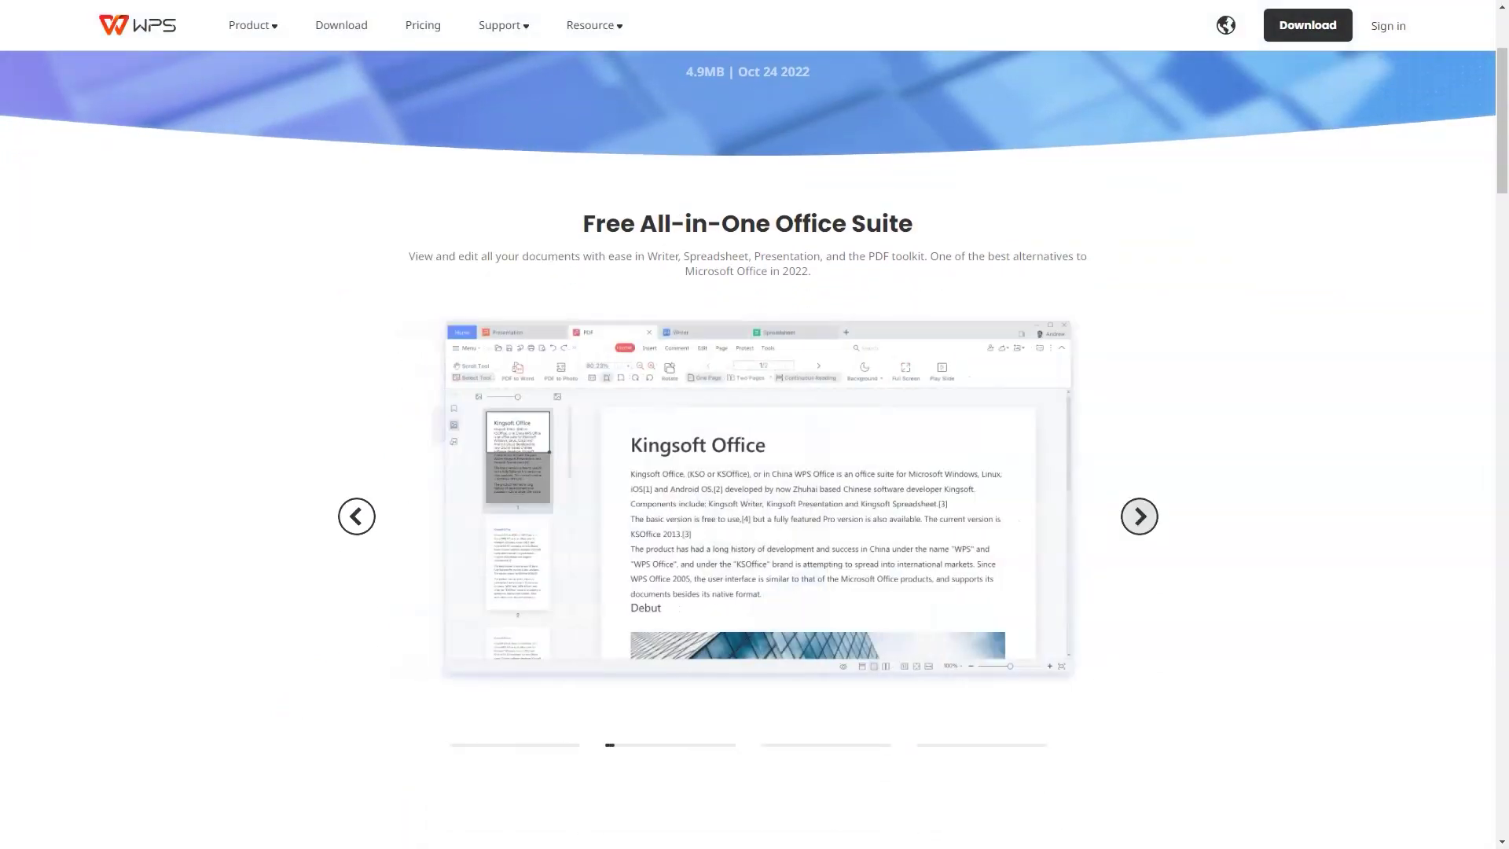
{"action": "scroll", "coordinate": [755, 472], "scroll_direction": "down", "scroll_amount": 3}
{"action": "scroll", "coordinate": [754, 473], "scroll_direction": "down", "scroll_amount": 3}
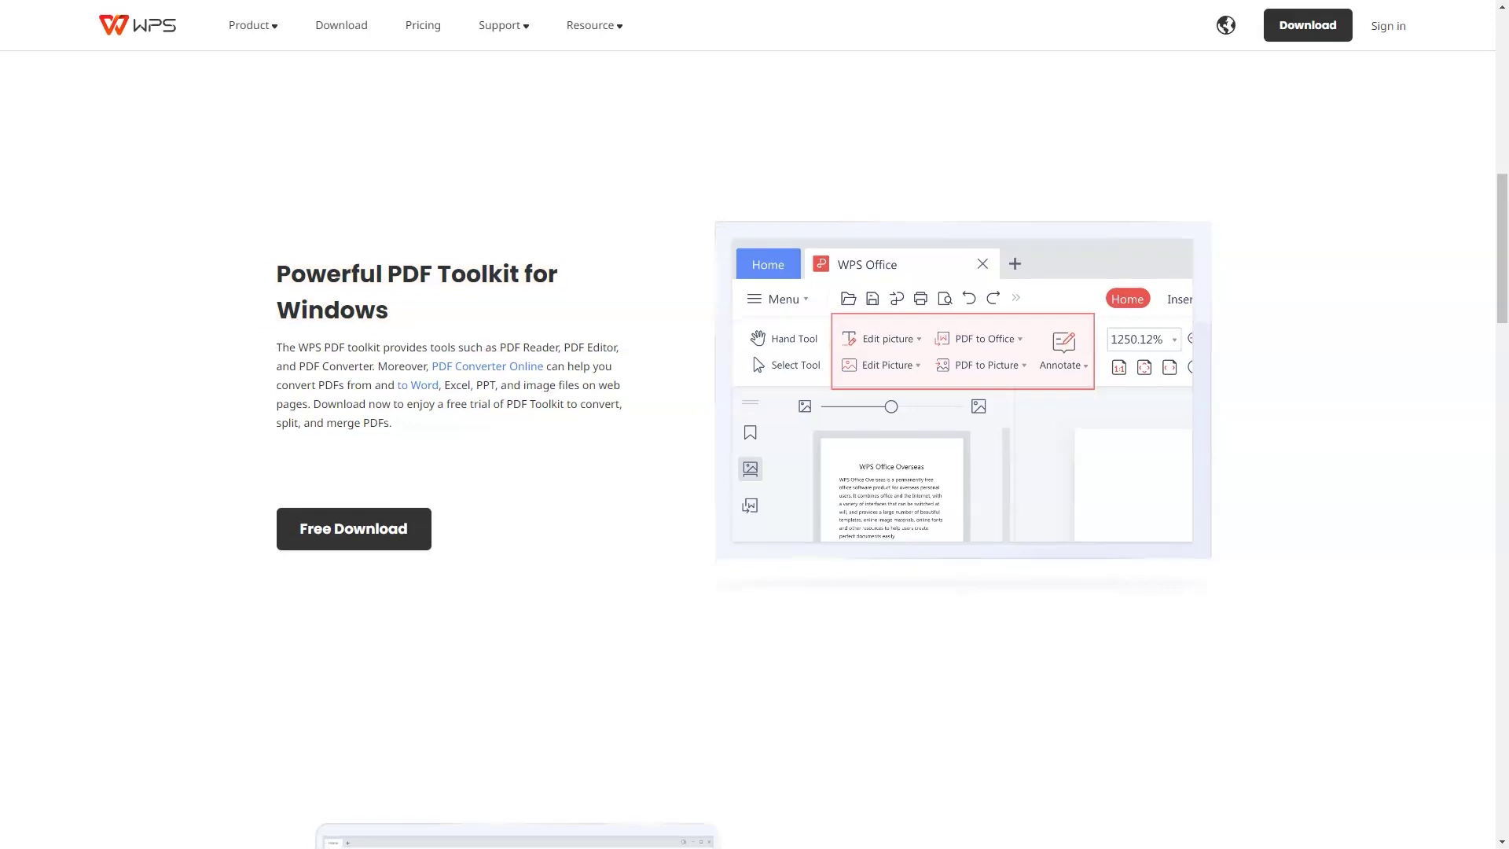
{"action": "scroll", "coordinate": [755, 472], "scroll_direction": "down", "scroll_amount": 5}
{"action": "scroll", "coordinate": [755, 471], "scroll_direction": "down", "scroll_amount": 3}
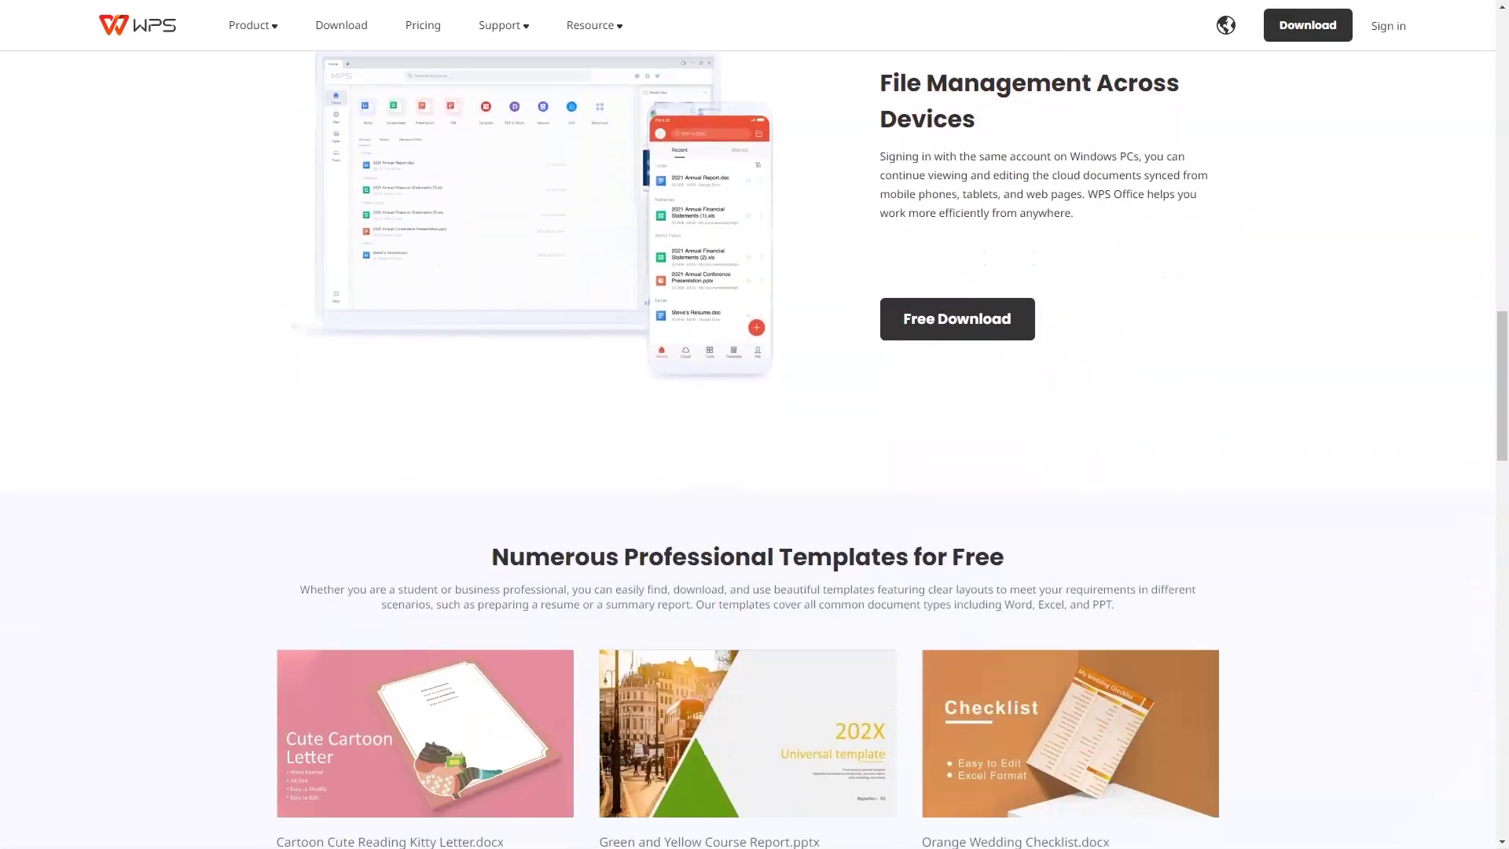
{"action": "scroll", "coordinate": [755, 472], "scroll_direction": "down", "scroll_amount": 3}
{"action": "scroll", "coordinate": [754, 471], "scroll_direction": "down", "scroll_amount": 3}
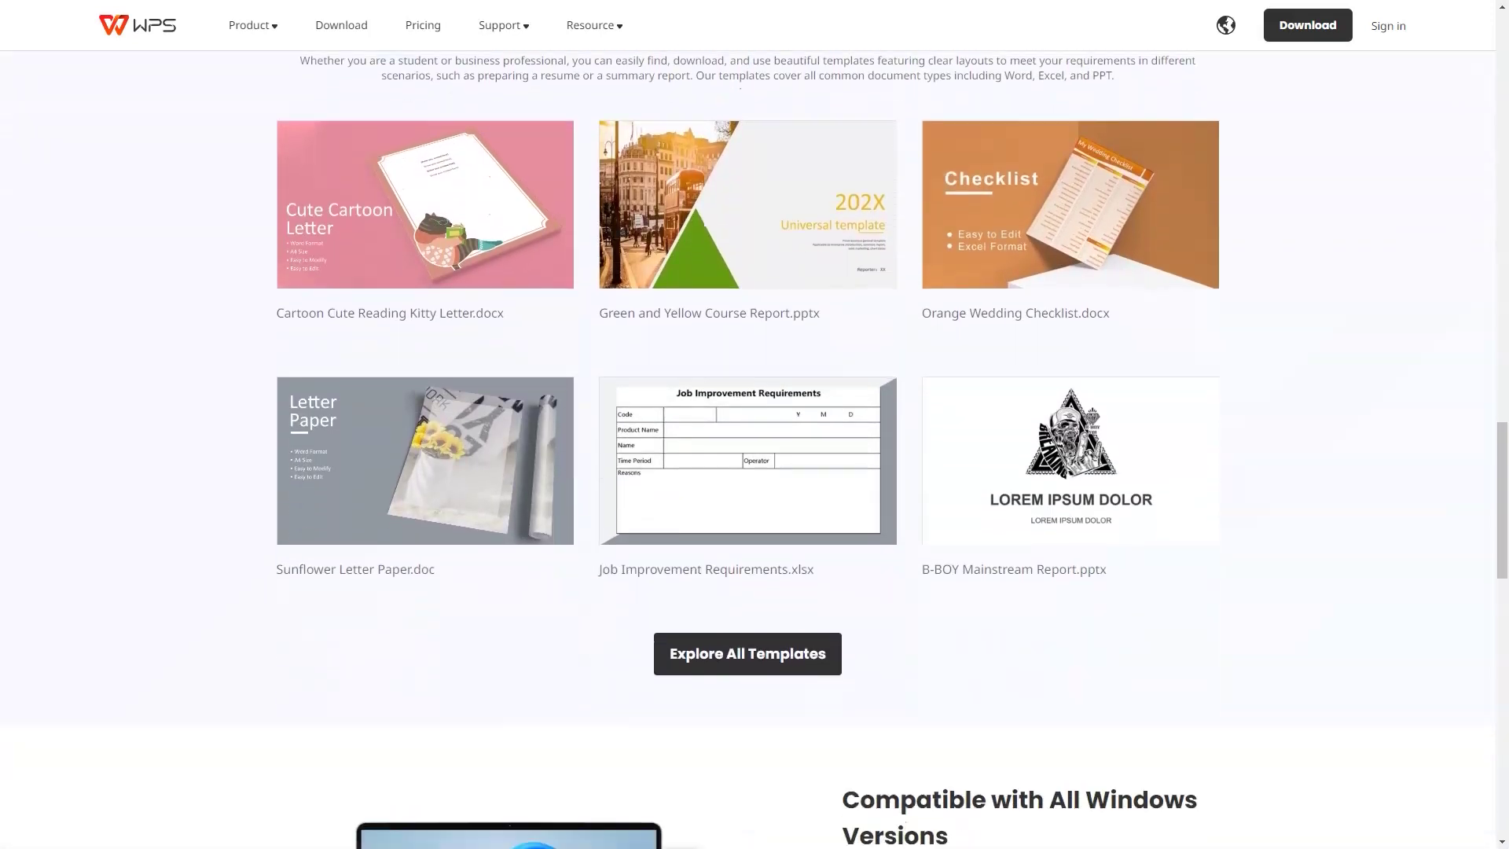
{"action": "scroll", "coordinate": [754, 472], "scroll_direction": "down", "scroll_amount": 3}
{"action": "scroll", "coordinate": [754, 472], "scroll_direction": "down", "scroll_amount": 3}
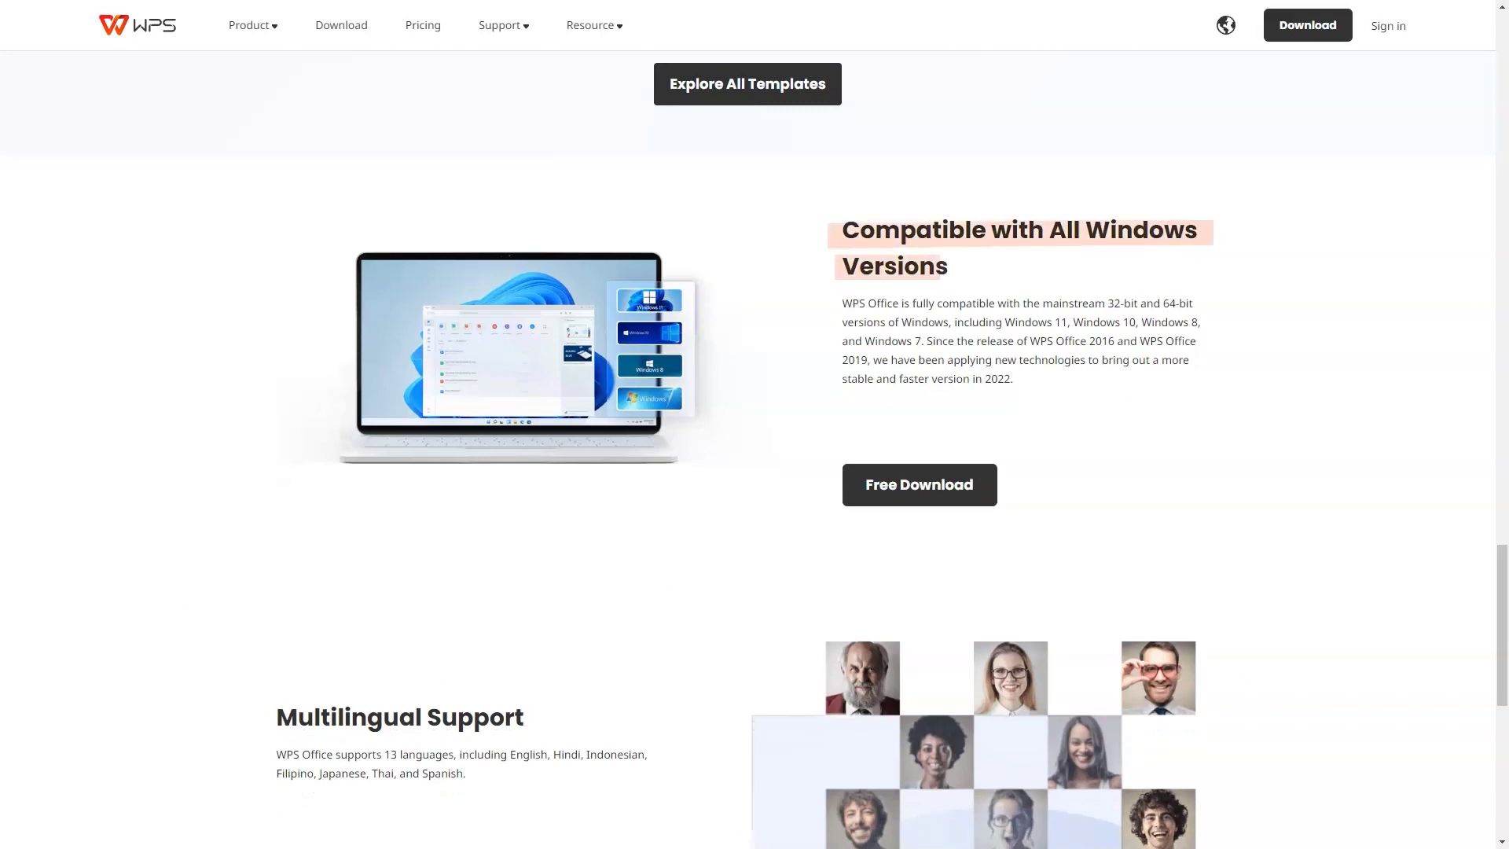
{"action": "scroll", "coordinate": [755, 471], "scroll_direction": "down", "scroll_amount": 3}
{"action": "scroll", "coordinate": [755, 472], "scroll_direction": "down", "scroll_amount": 2}
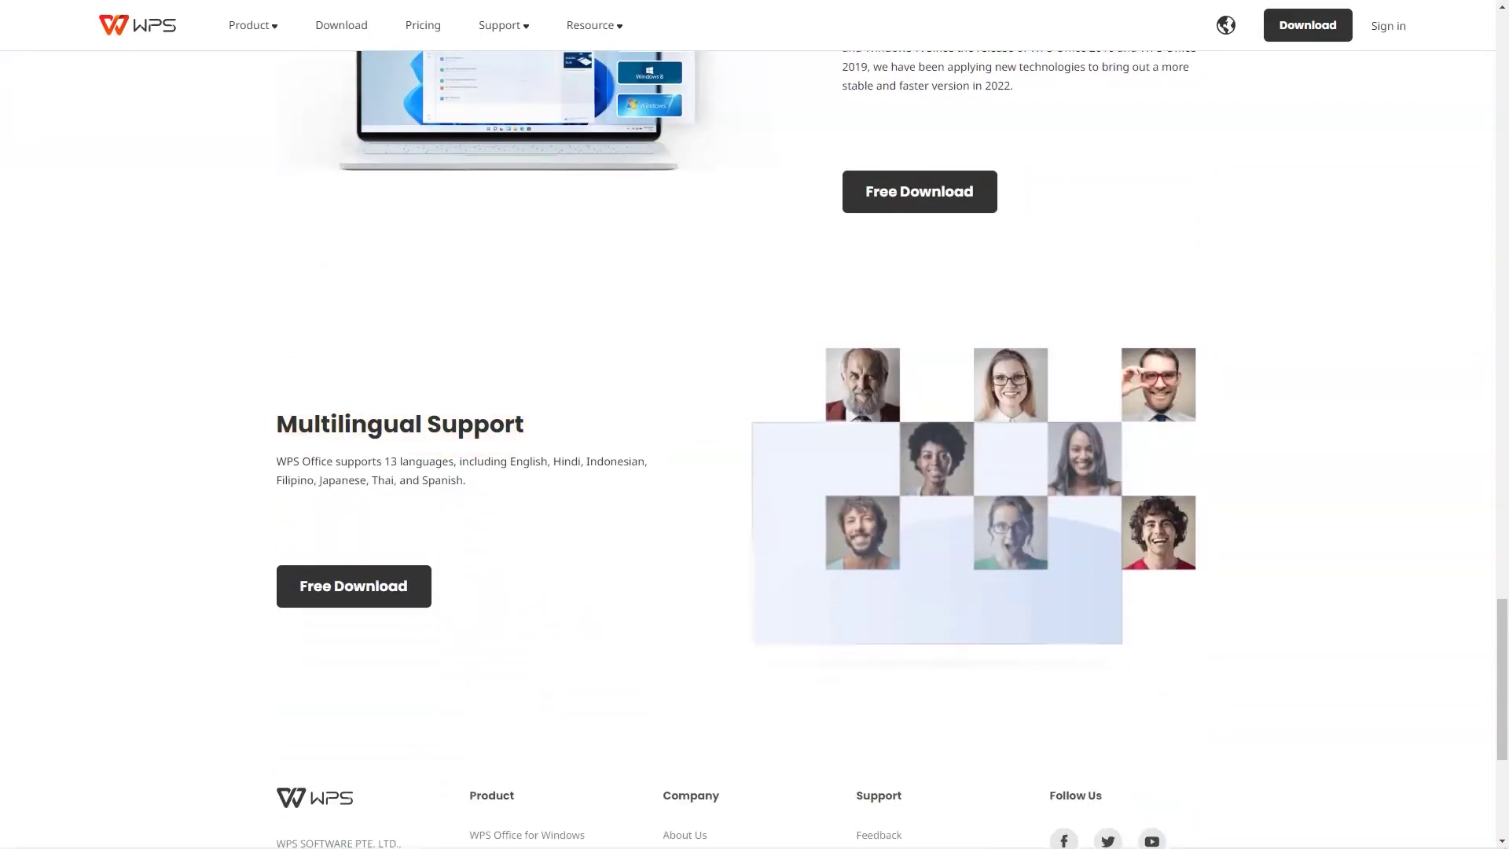
Step: Bring up the WPS Office for Mac page
{"action": "key", "text": "Home"}
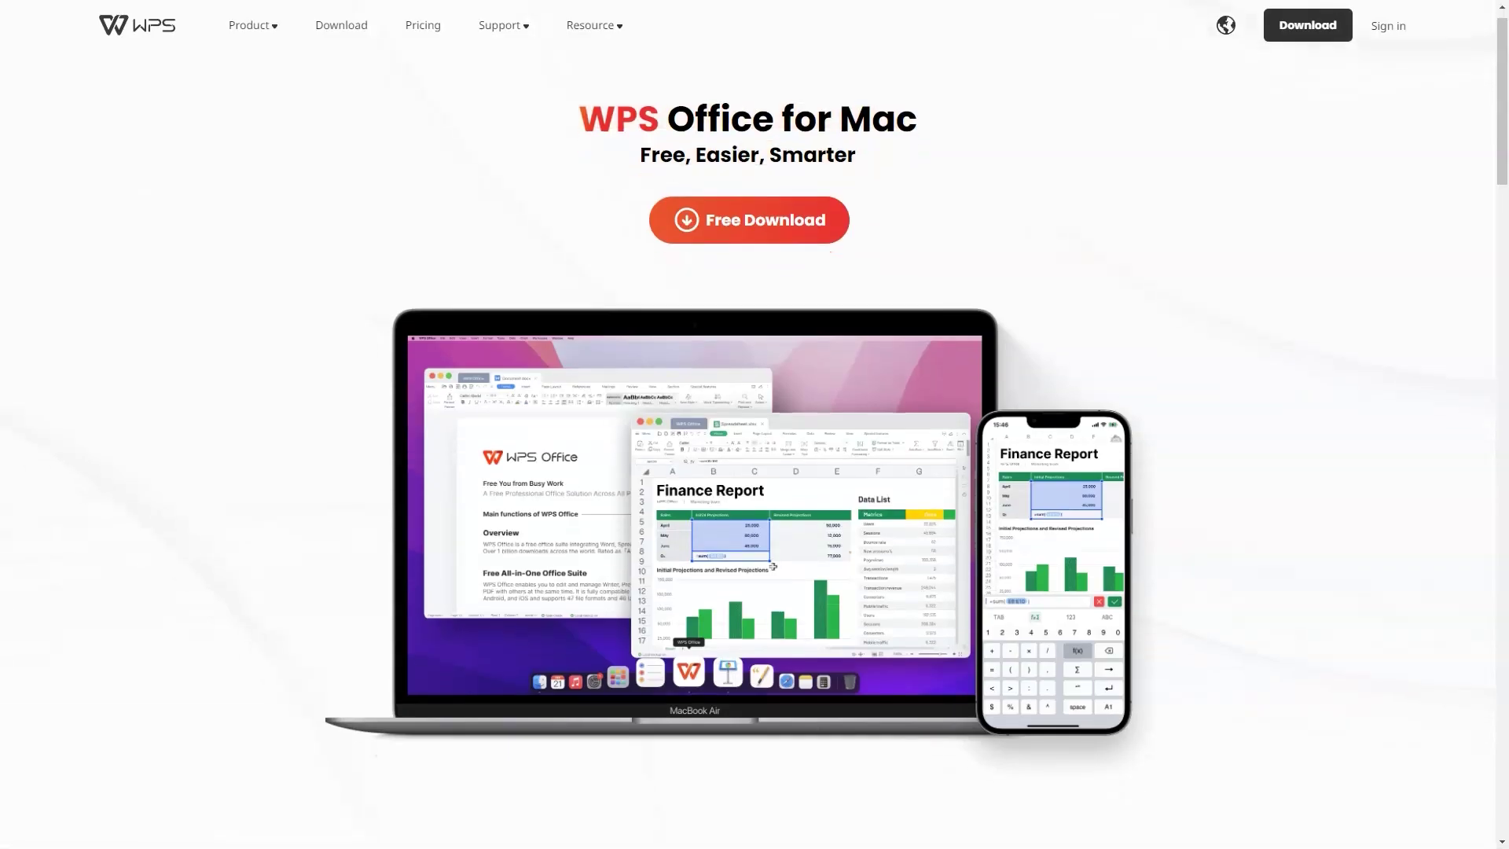
{"action": "scroll", "coordinate": [774, 592], "scroll_direction": "down", "scroll_amount": 3}
{"action": "scroll", "coordinate": [774, 591], "scroll_direction": "down", "scroll_amount": 3}
{"action": "scroll", "coordinate": [774, 591], "scroll_direction": "down", "scroll_amount": 2}
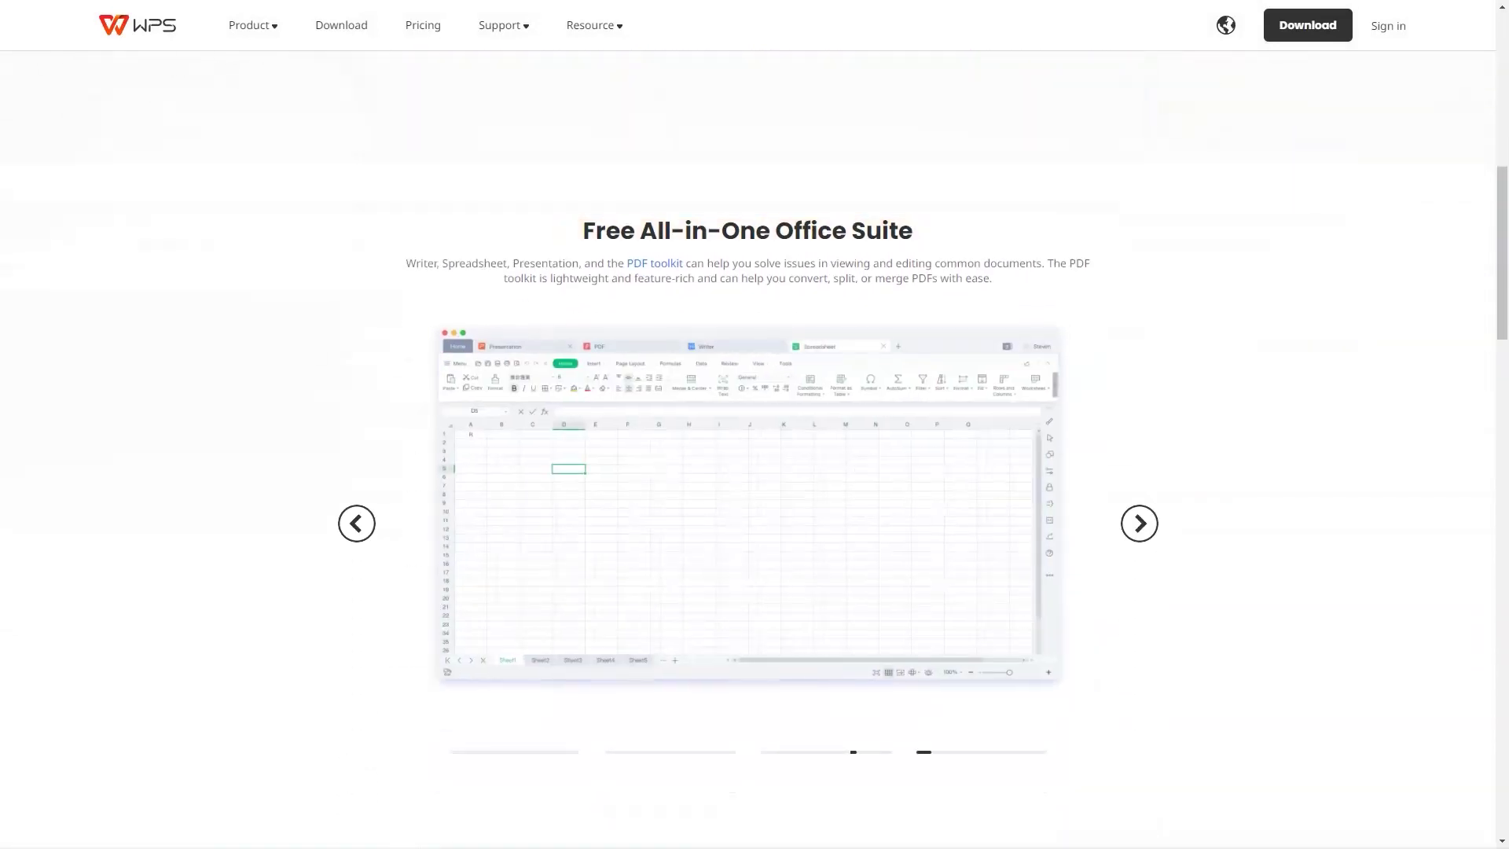
{"action": "scroll", "coordinate": [754, 472], "scroll_direction": "down", "scroll_amount": 4}
{"action": "scroll", "coordinate": [755, 471], "scroll_direction": "down", "scroll_amount": 1}
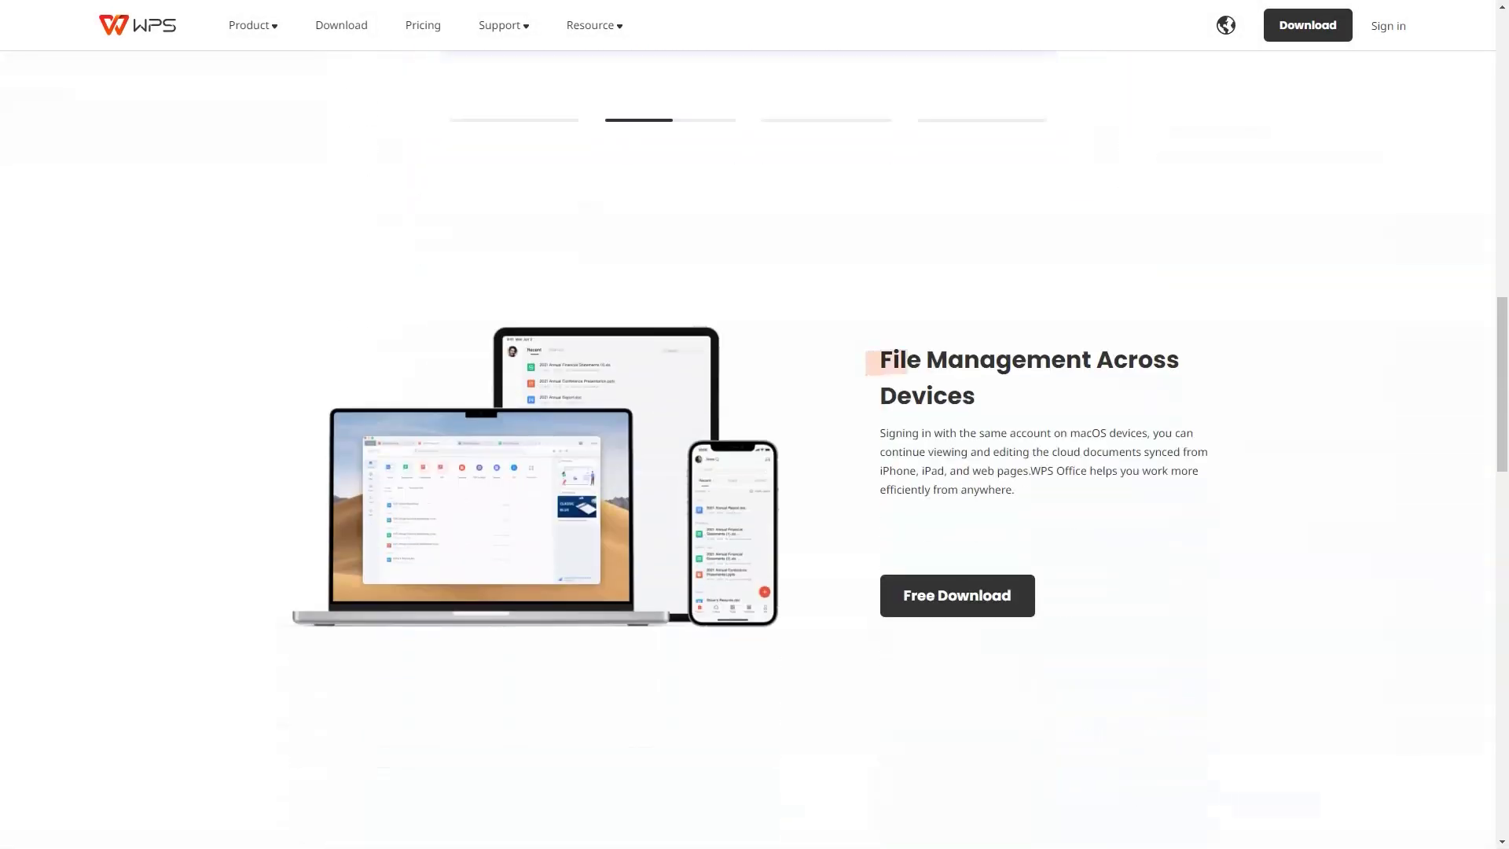
{"action": "scroll", "coordinate": [755, 471], "scroll_direction": "down", "scroll_amount": 3}
{"action": "scroll", "coordinate": [755, 472], "scroll_direction": "down", "scroll_amount": 2}
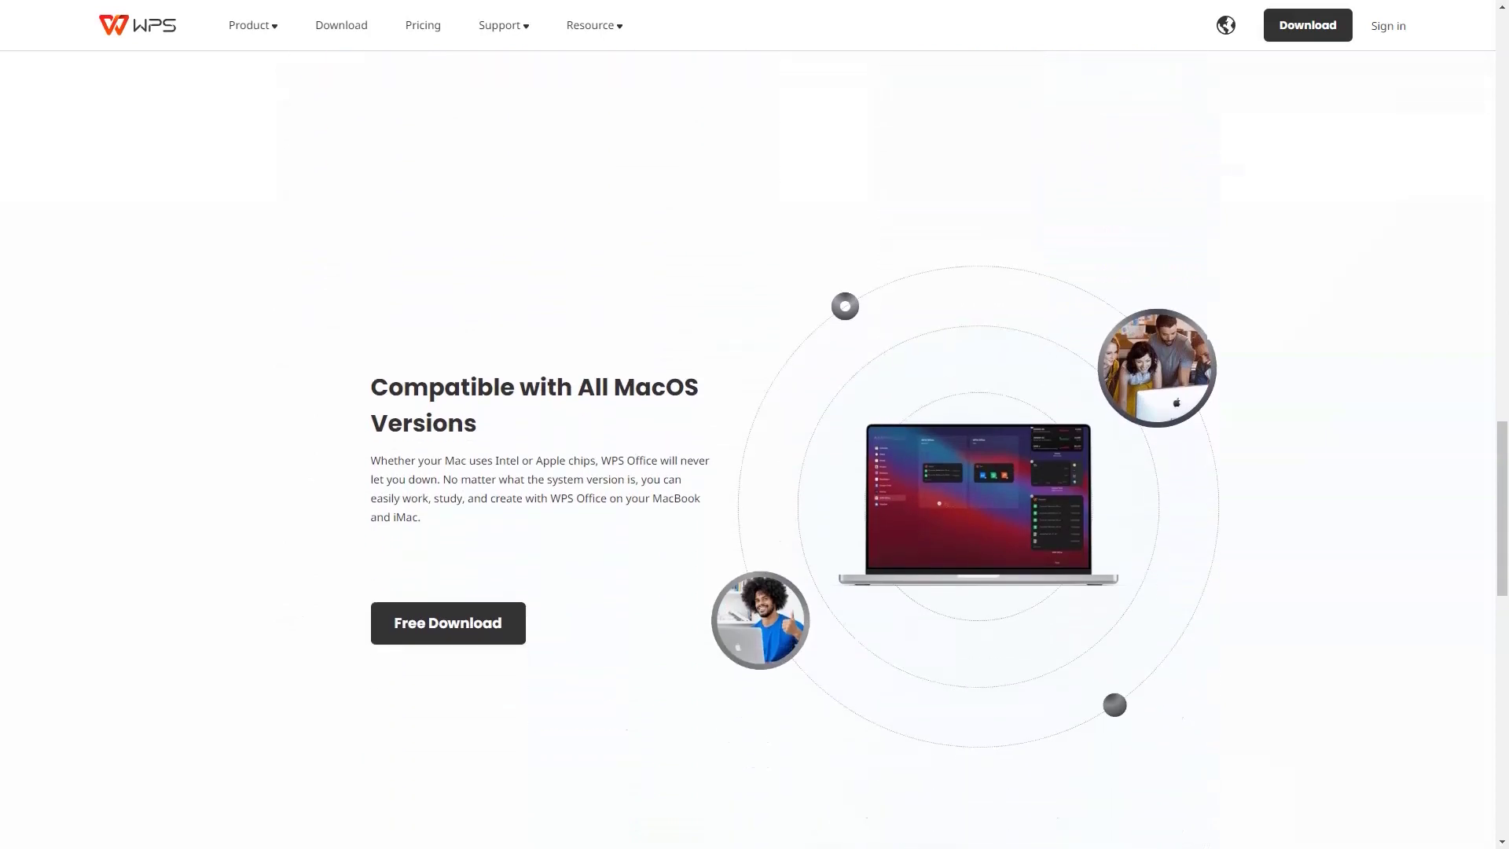
{"action": "scroll", "coordinate": [754, 472], "scroll_direction": "down", "scroll_amount": 2}
{"action": "scroll", "coordinate": [755, 472], "scroll_direction": "down", "scroll_amount": 3}
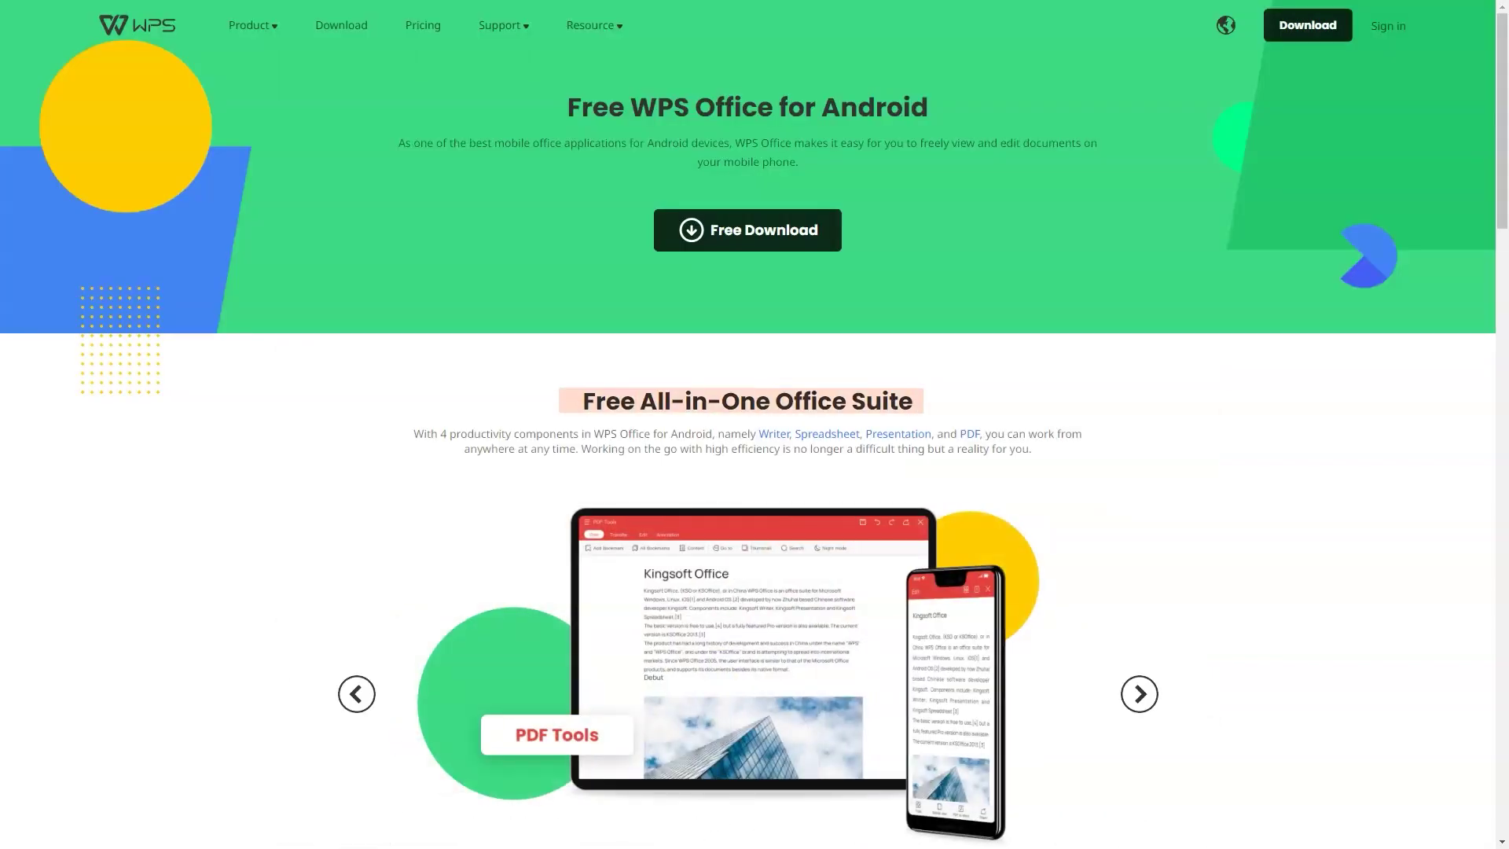
{"action": "scroll", "coordinate": [754, 473], "scroll_direction": "down", "scroll_amount": 2}
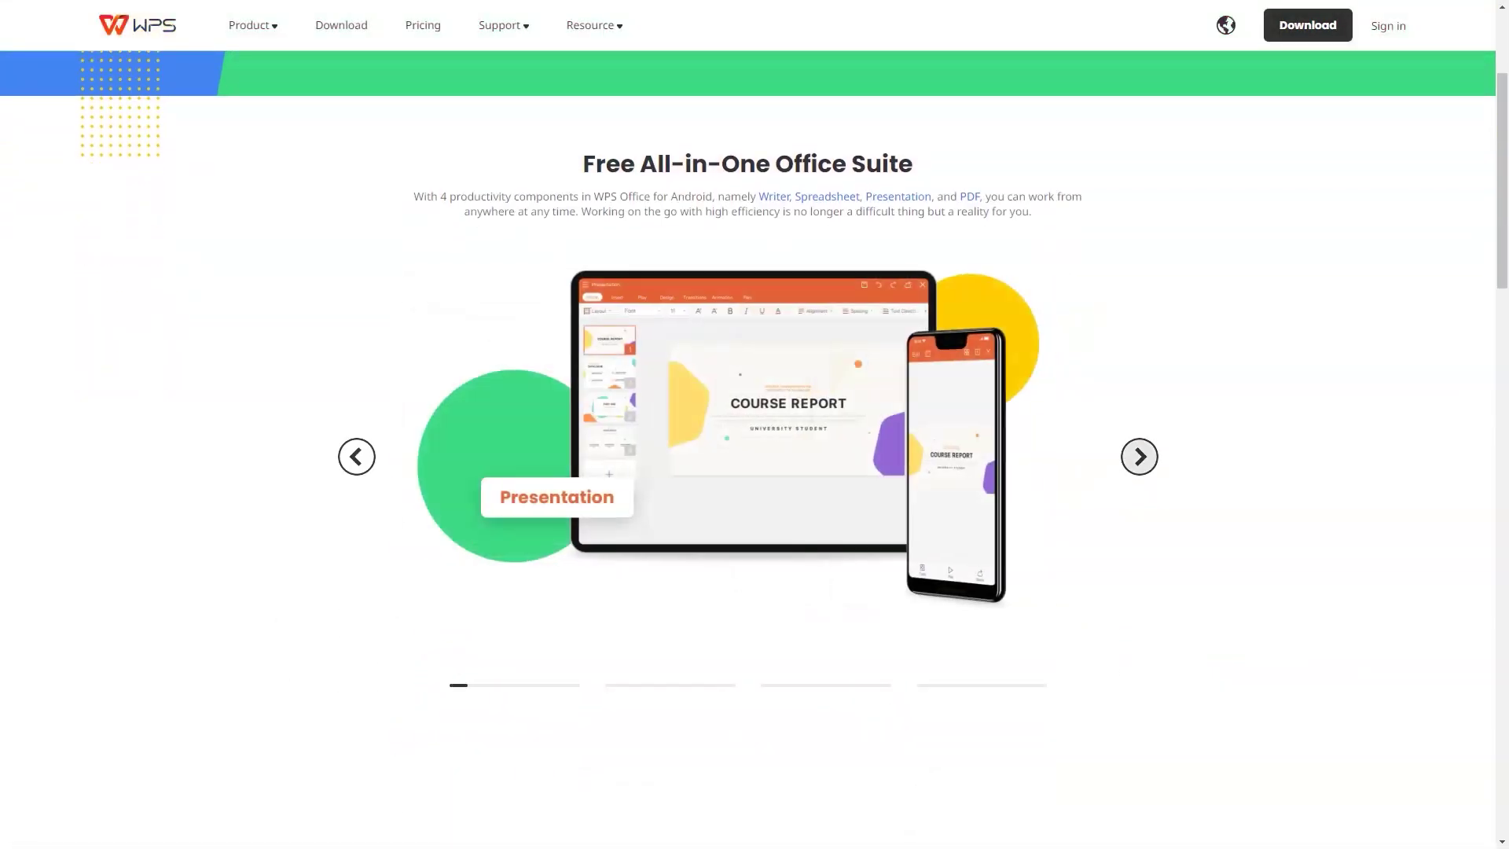
{"action": "scroll", "coordinate": [755, 471], "scroll_direction": "down", "scroll_amount": 5}
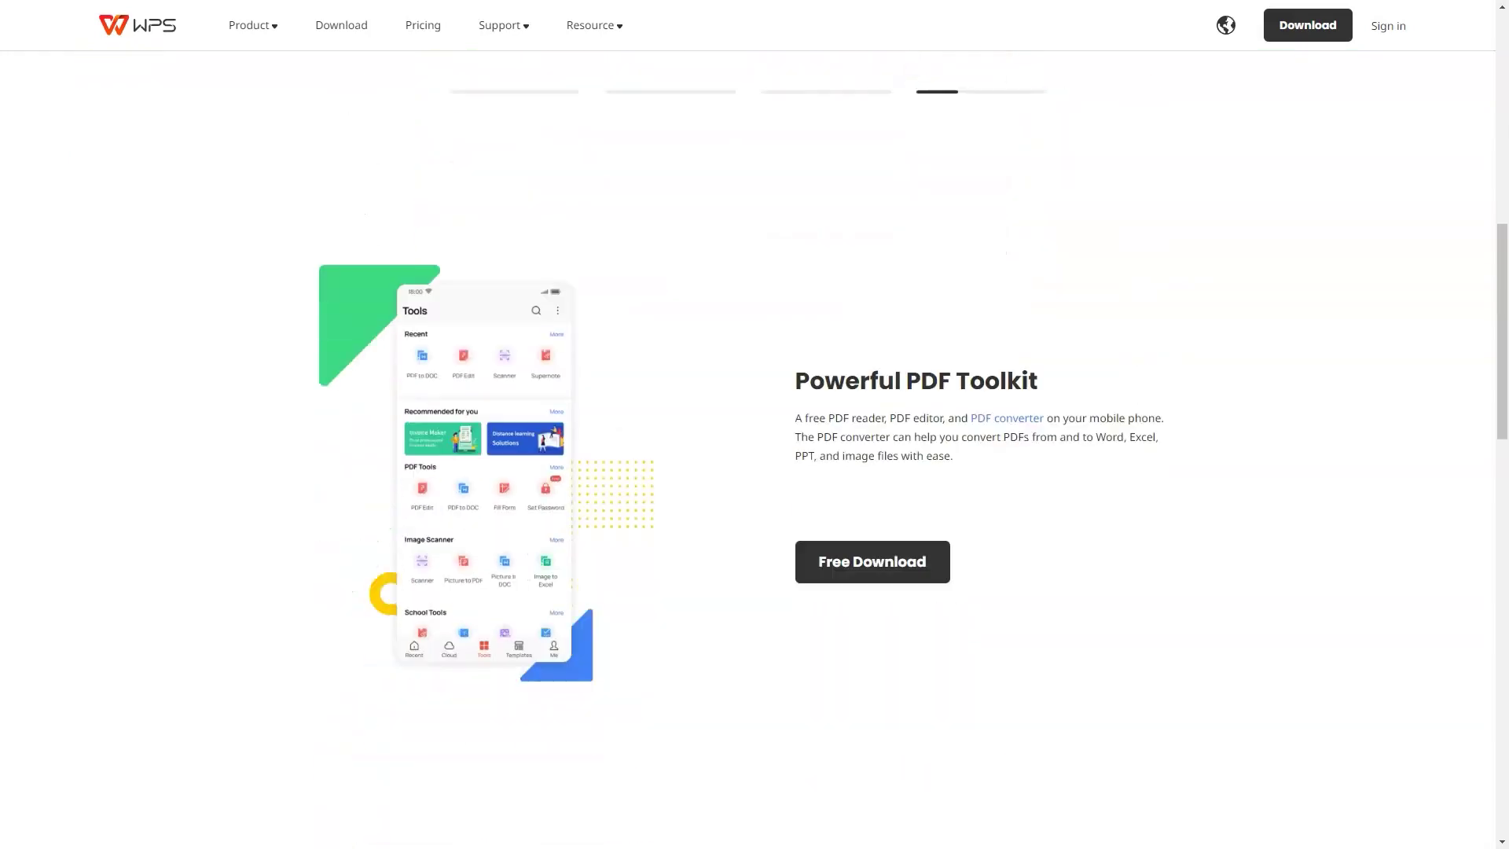
{"action": "scroll", "coordinate": [755, 473], "scroll_direction": "down", "scroll_amount": 5}
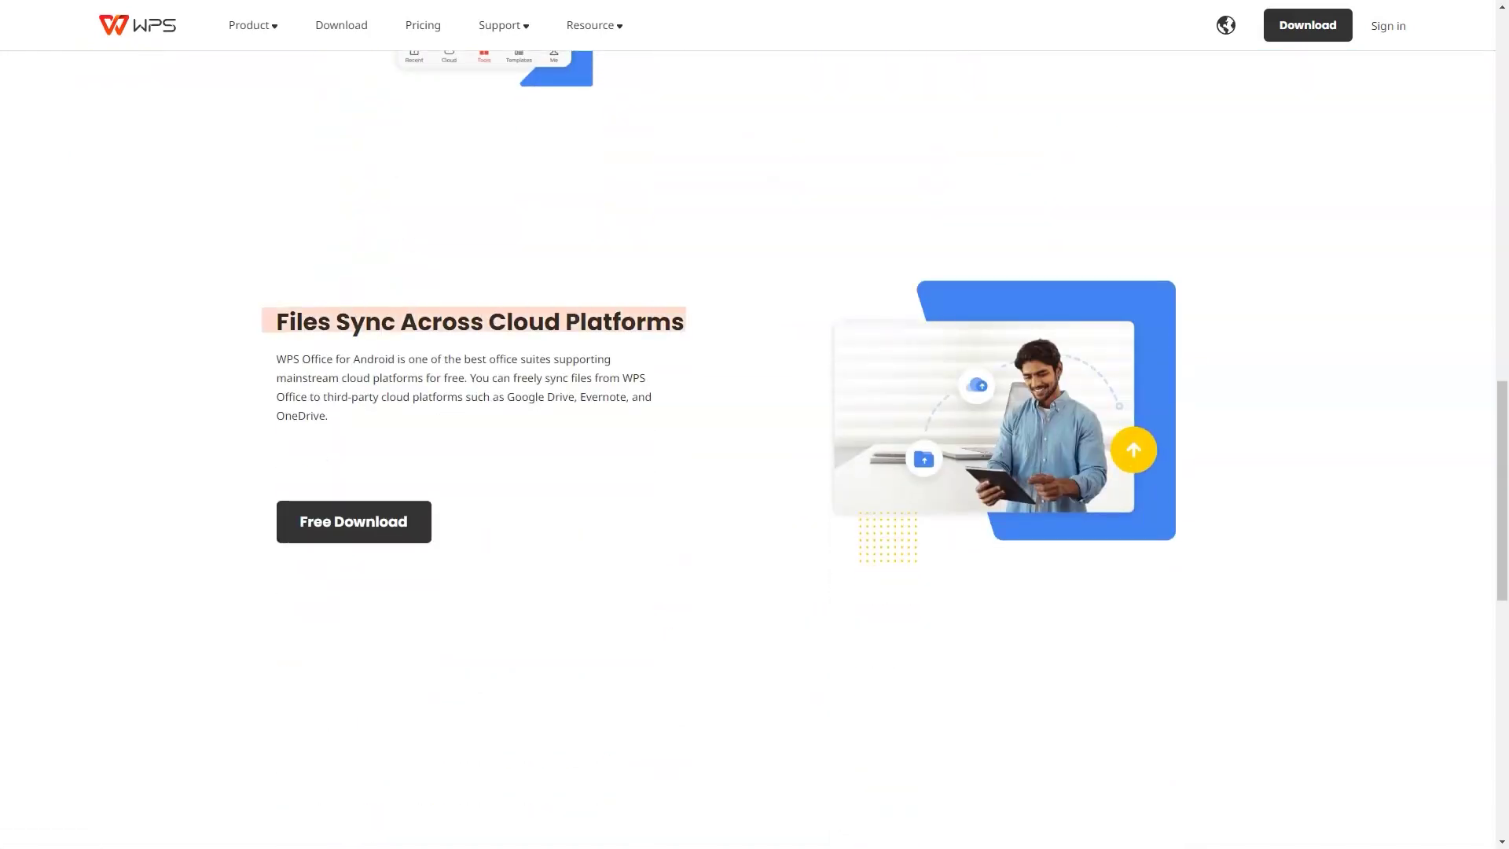
{"action": "scroll", "coordinate": [754, 472], "scroll_direction": "down", "scroll_amount": 3}
{"action": "scroll", "coordinate": [755, 473], "scroll_direction": "down", "scroll_amount": 3}
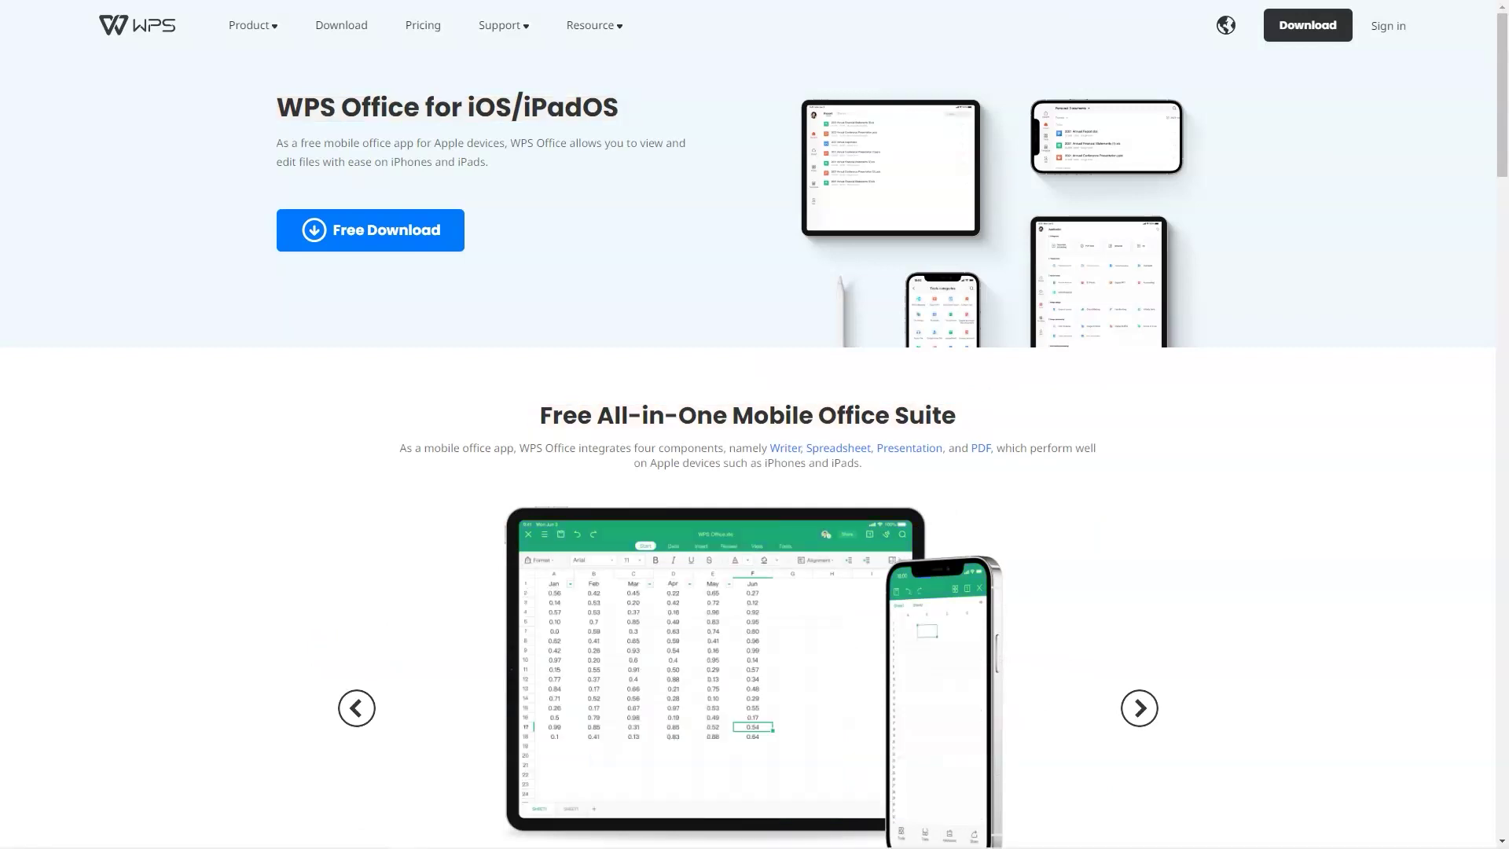
{"action": "scroll", "coordinate": [754, 472], "scroll_direction": "down", "scroll_amount": 3}
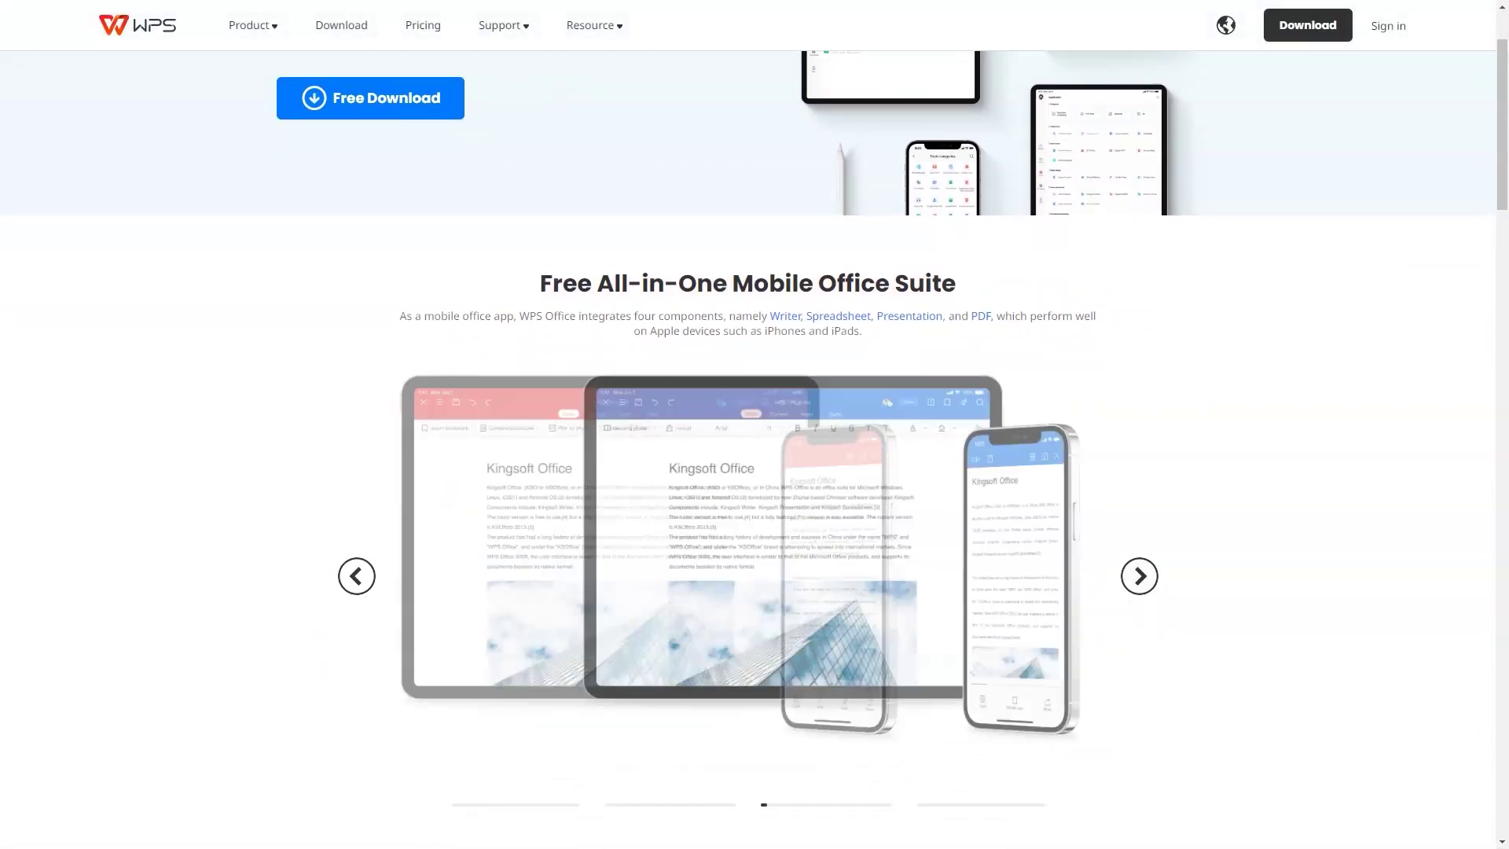
{"action": "scroll", "coordinate": [755, 472], "scroll_direction": "down", "scroll_amount": 5}
{"action": "scroll", "coordinate": [755, 472], "scroll_direction": "down", "scroll_amount": 4}
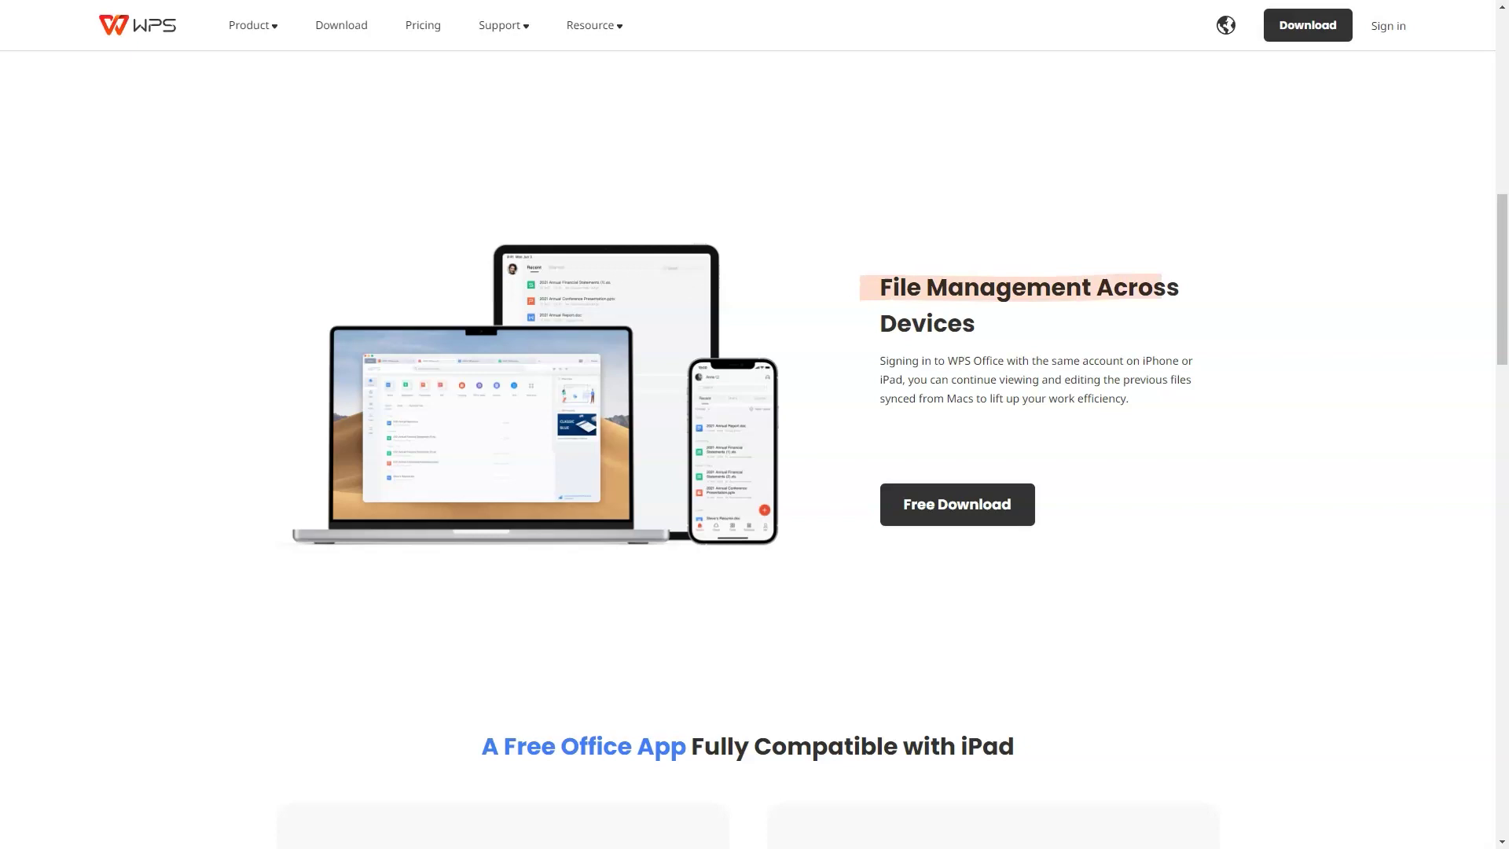
{"action": "scroll", "coordinate": [754, 473], "scroll_direction": "down", "scroll_amount": 5}
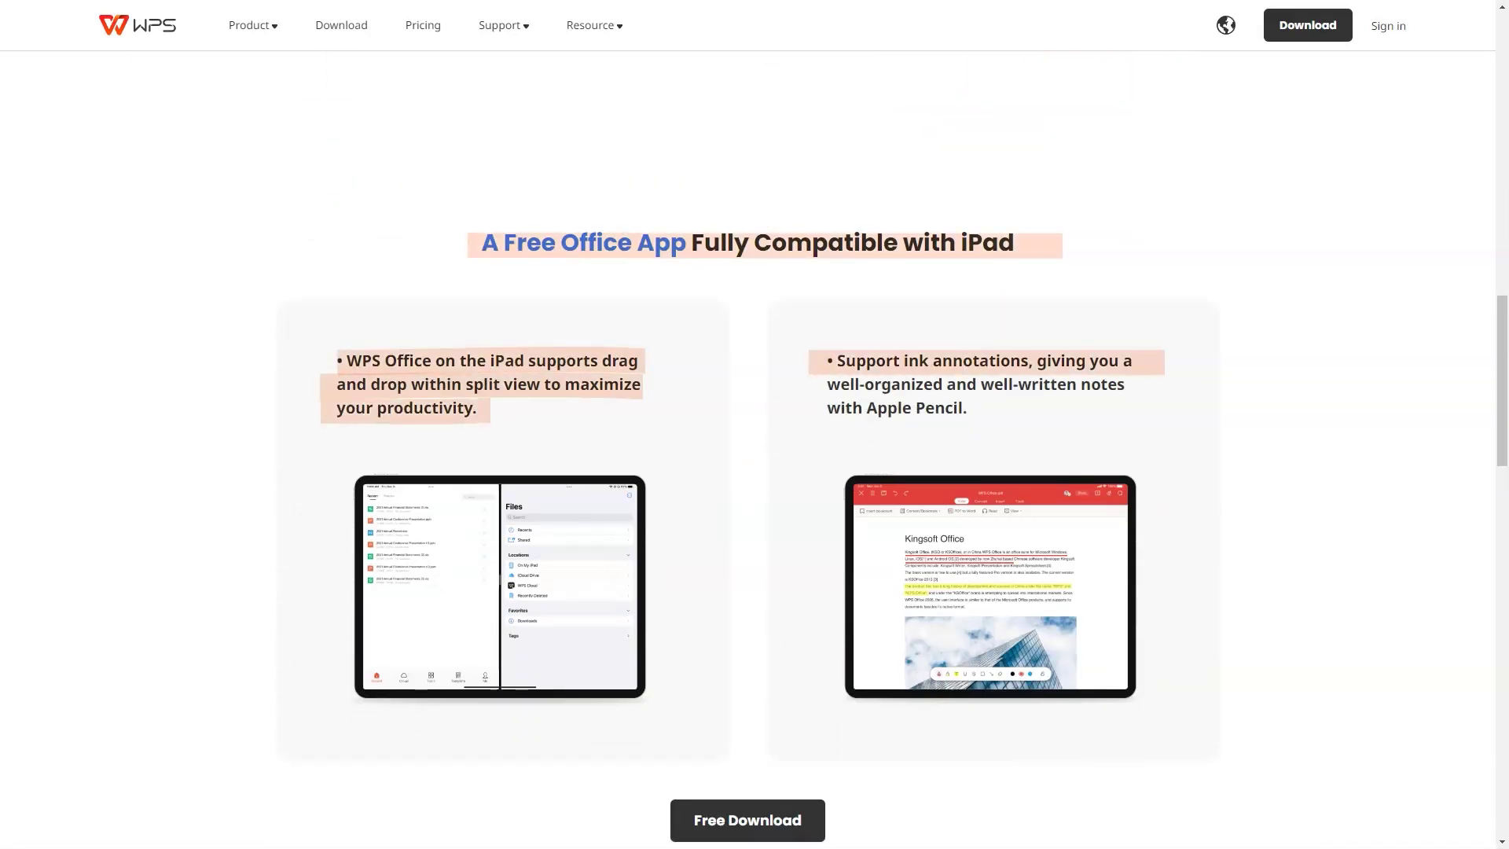
{"action": "scroll", "coordinate": [755, 471], "scroll_direction": "down", "scroll_amount": 6}
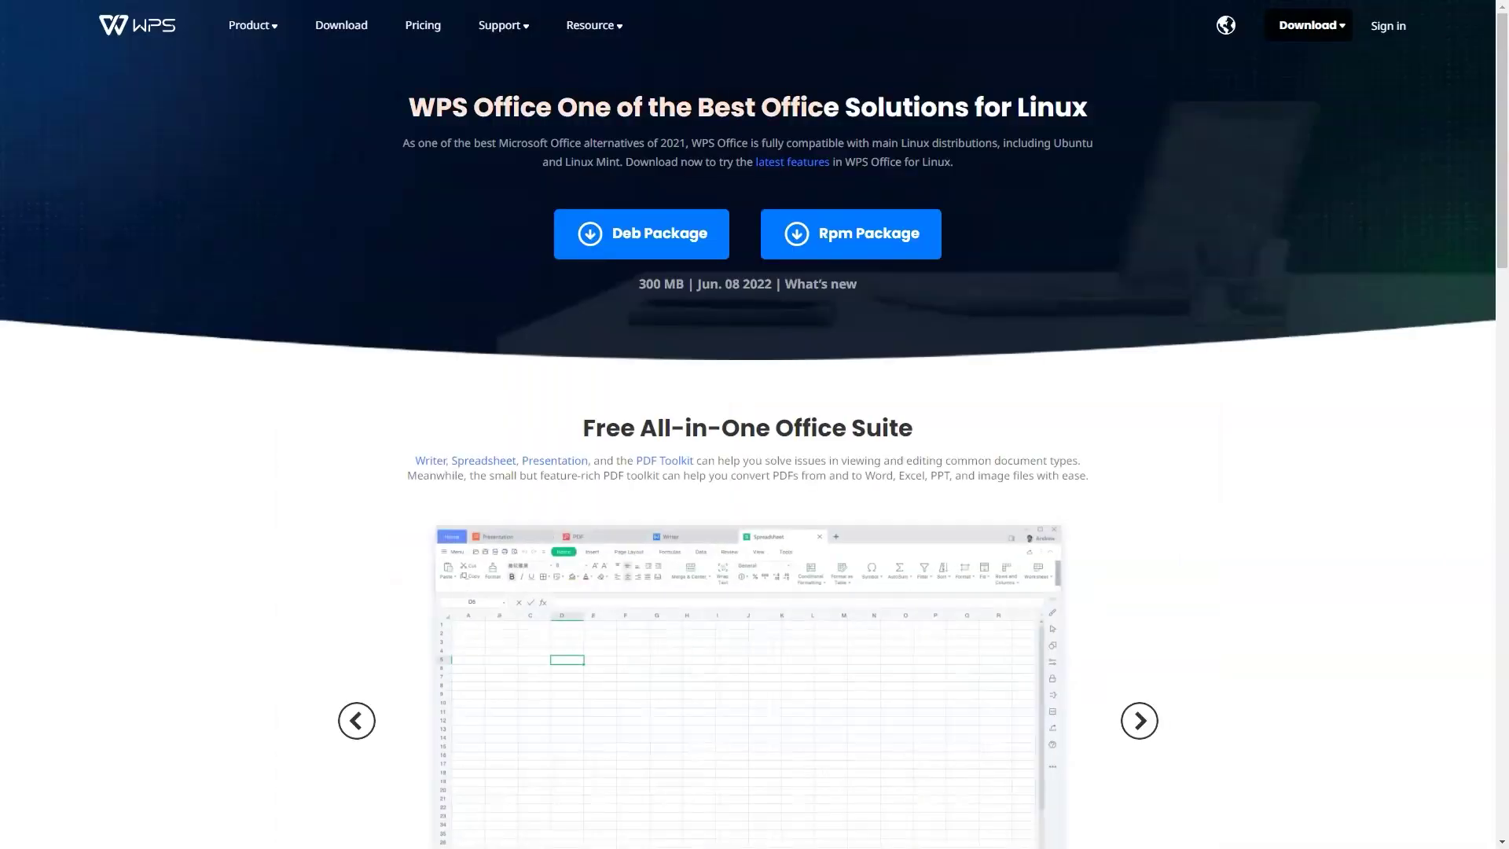
{"action": "scroll", "coordinate": [755, 472], "scroll_direction": "down", "scroll_amount": 3}
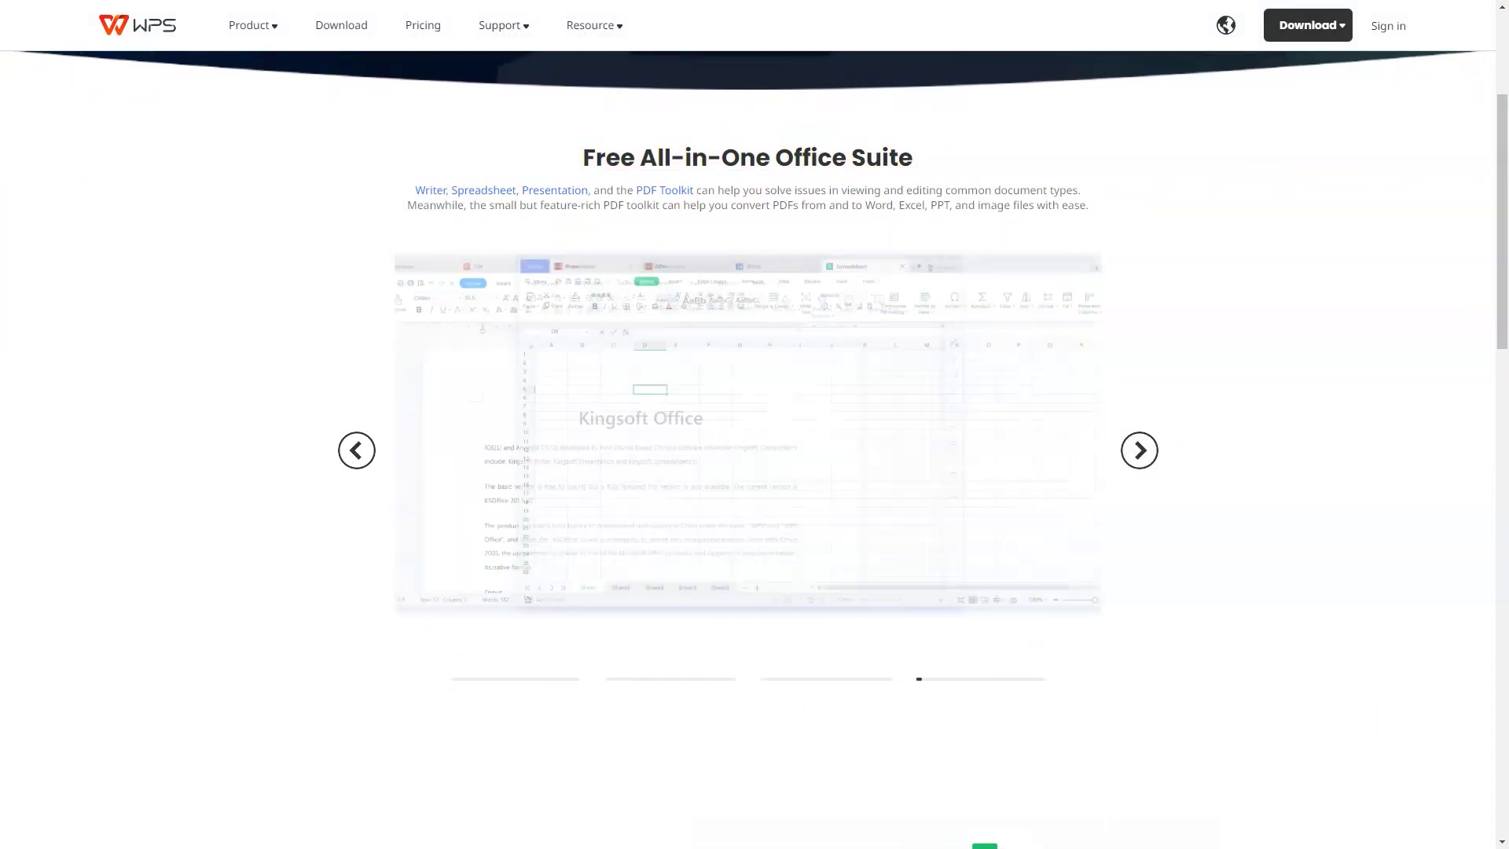
{"action": "scroll", "coordinate": [755, 472], "scroll_direction": "down", "scroll_amount": 4}
{"action": "scroll", "coordinate": [755, 472], "scroll_direction": "down", "scroll_amount": 2}
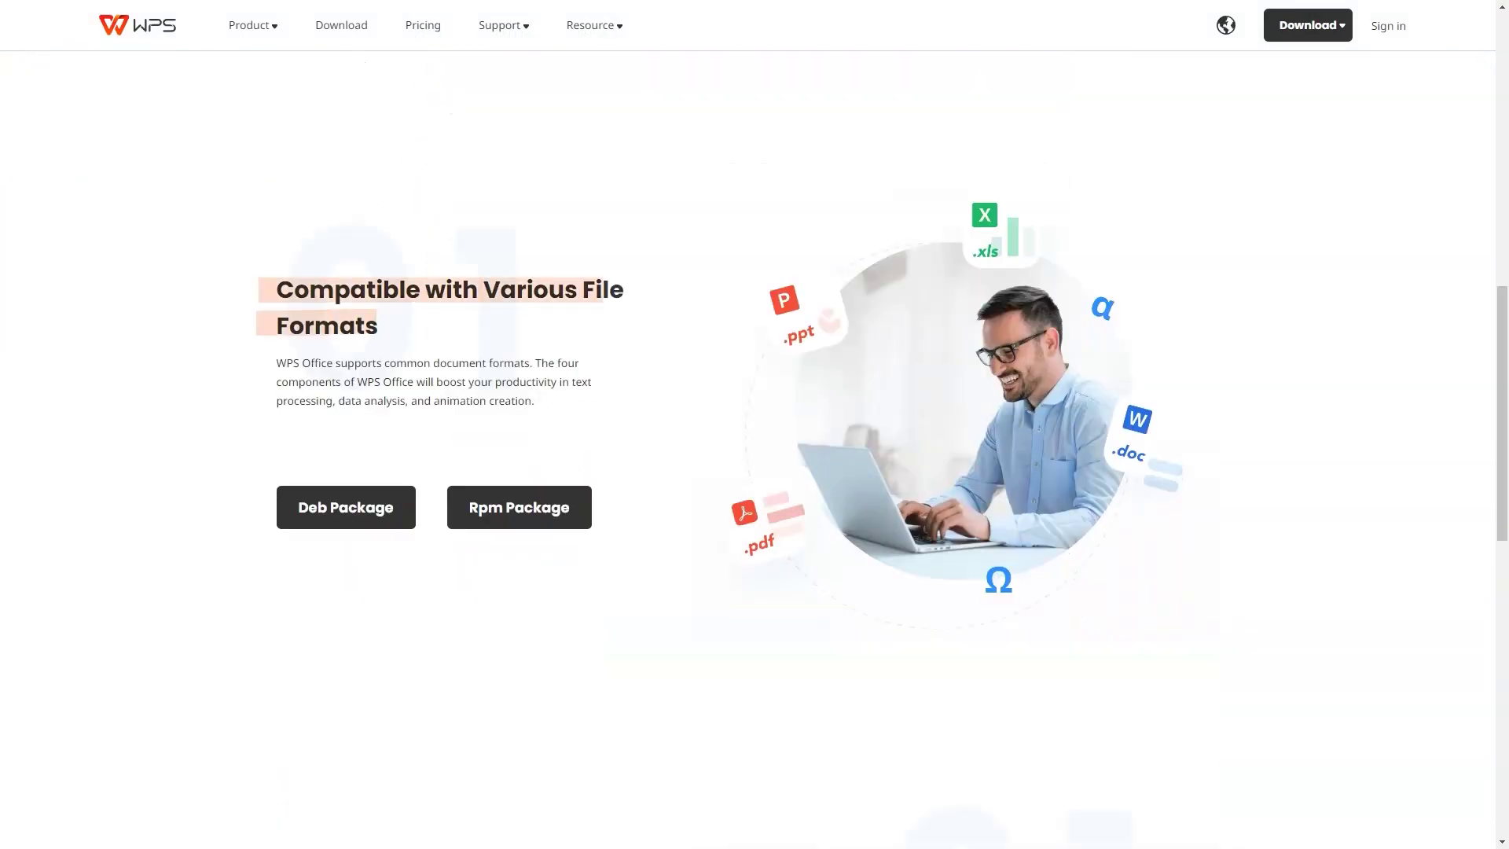
{"action": "scroll", "coordinate": [755, 472], "scroll_direction": "down", "scroll_amount": 3}
{"action": "scroll", "coordinate": [754, 473], "scroll_direction": "down", "scroll_amount": 2}
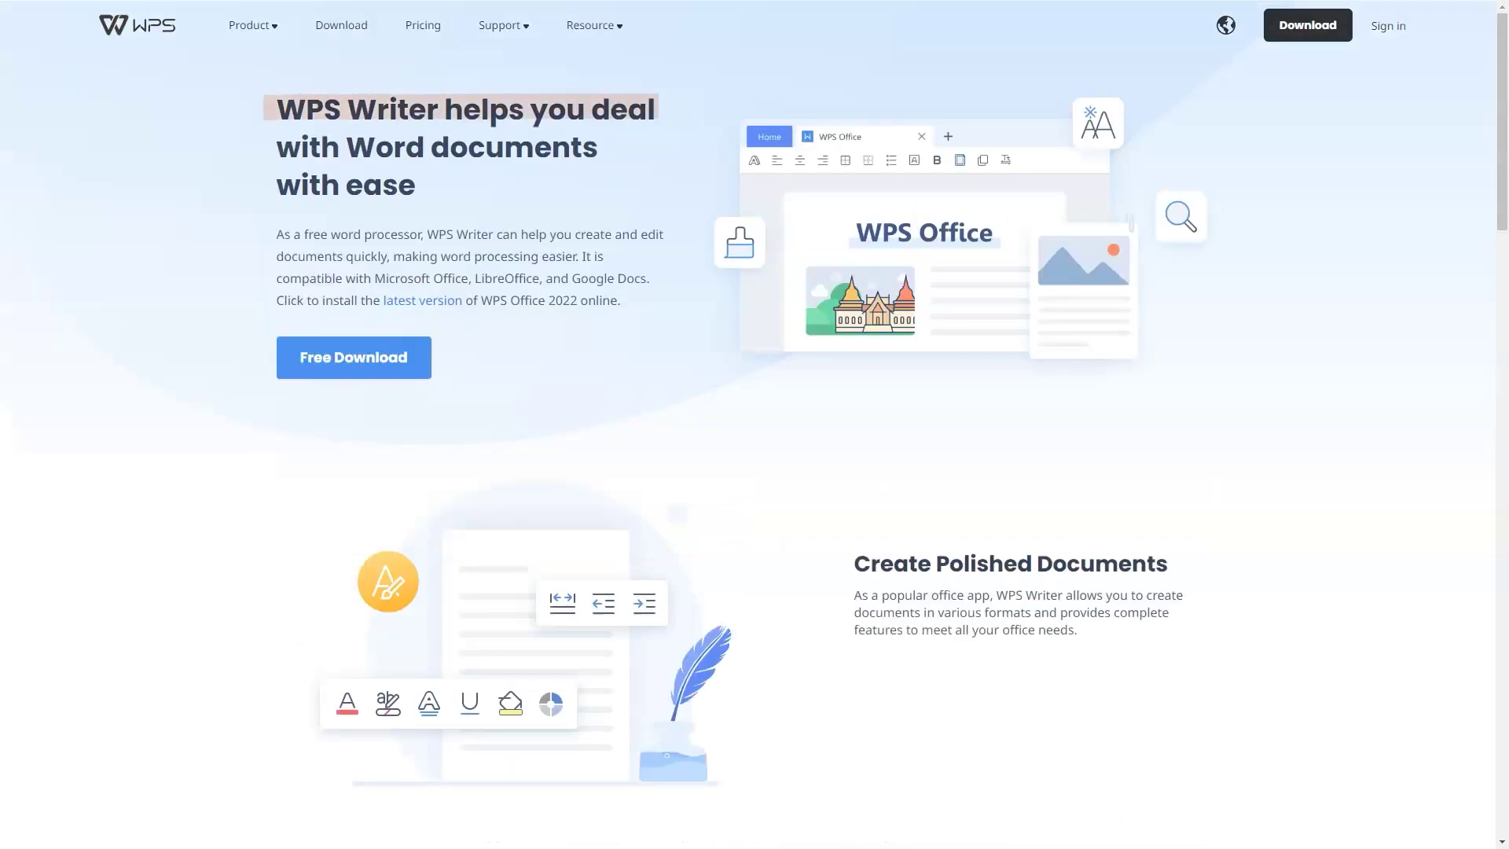
{"action": "scroll", "coordinate": [754, 472], "scroll_direction": "down", "scroll_amount": 3}
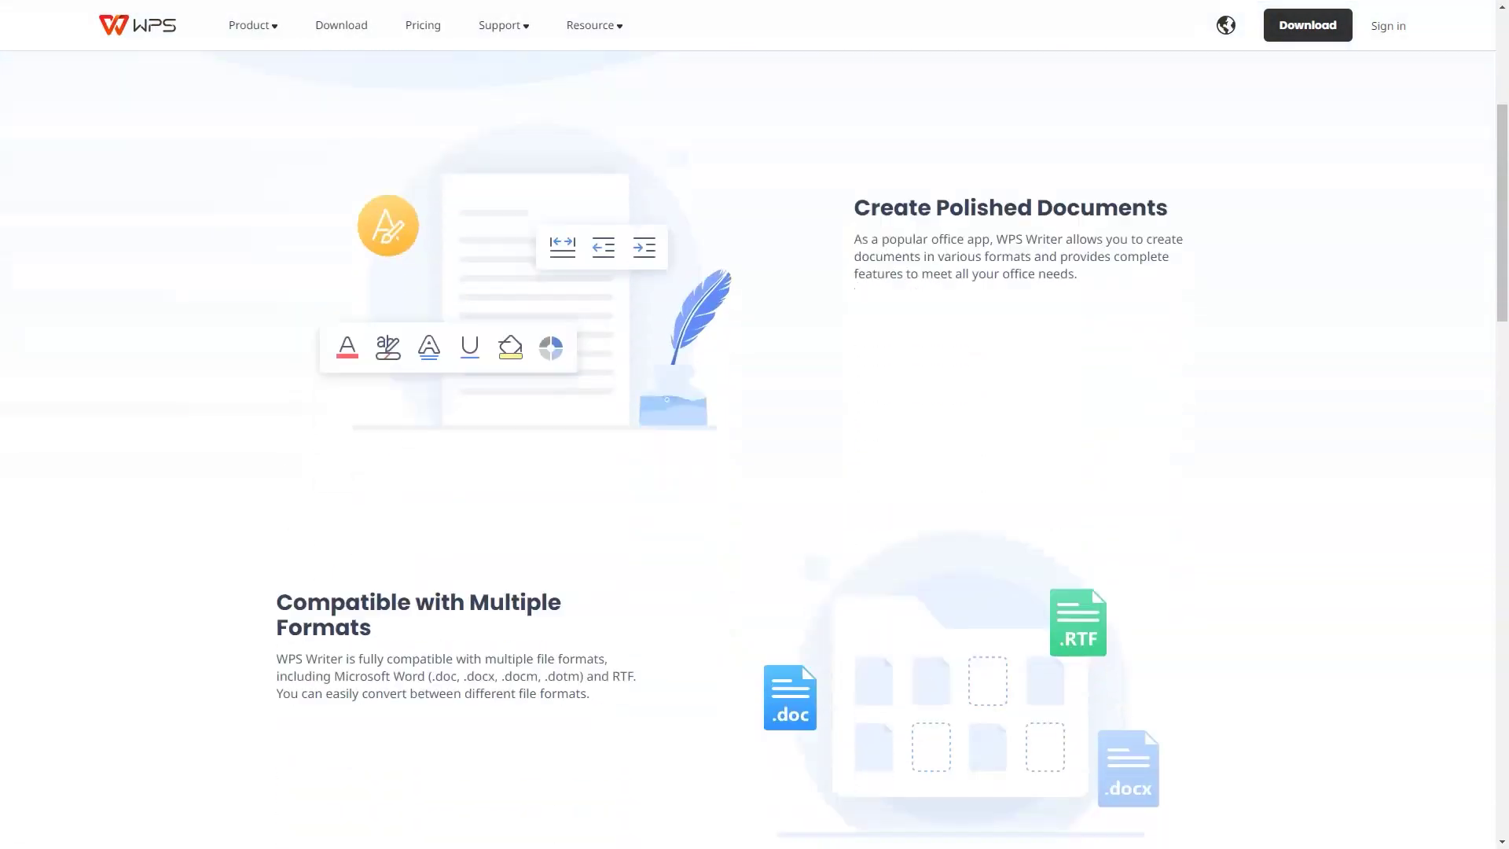
{"action": "scroll", "coordinate": [754, 472], "scroll_direction": "down", "scroll_amount": 2}
{"action": "scroll", "coordinate": [755, 473], "scroll_direction": "down", "scroll_amount": 3}
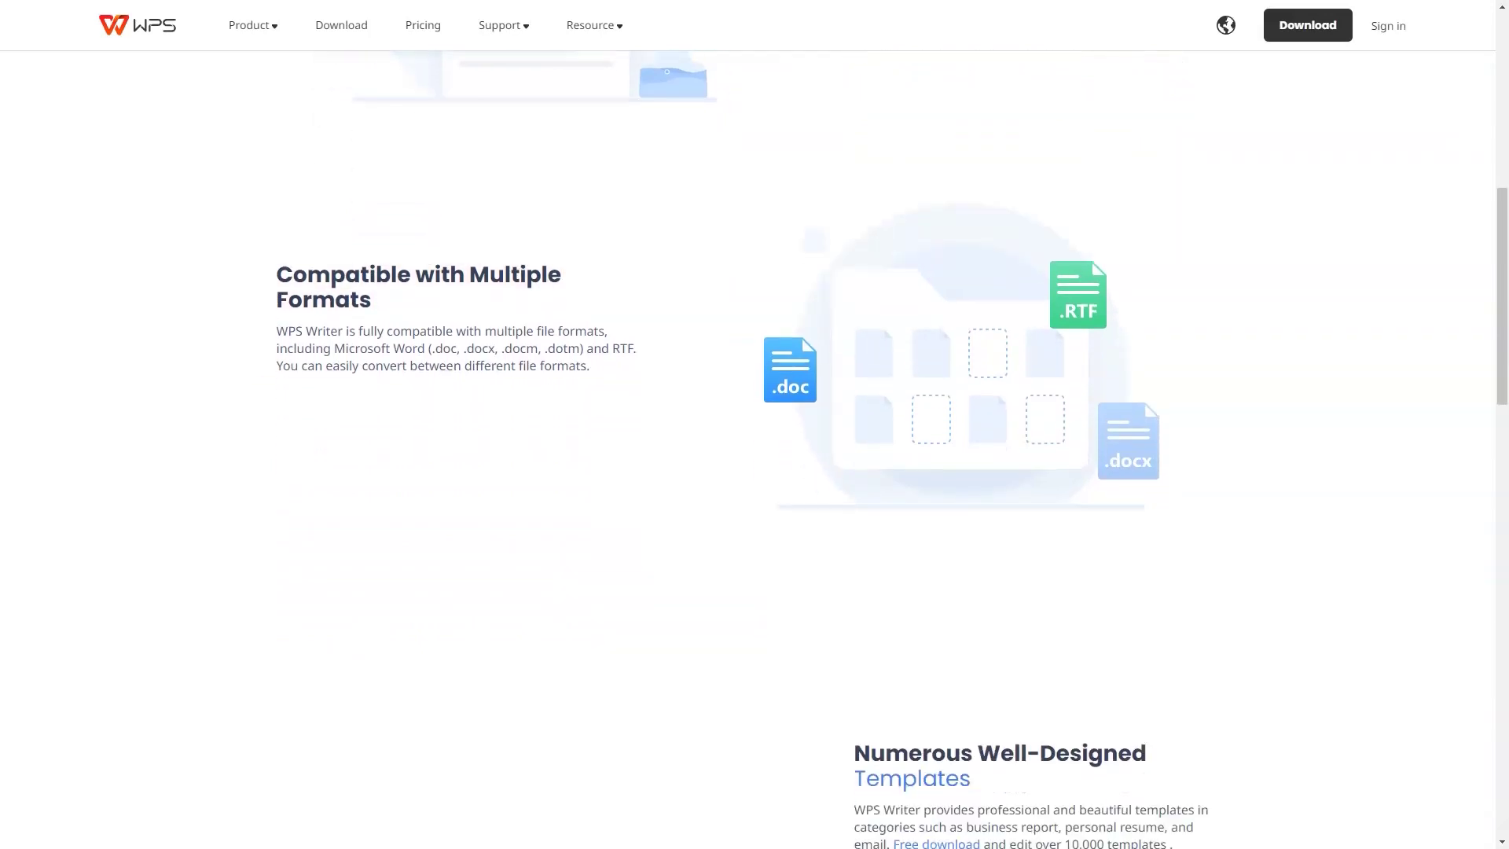
{"action": "scroll", "coordinate": [755, 471], "scroll_direction": "down", "scroll_amount": 2}
{"action": "scroll", "coordinate": [754, 472], "scroll_direction": "down", "scroll_amount": 2}
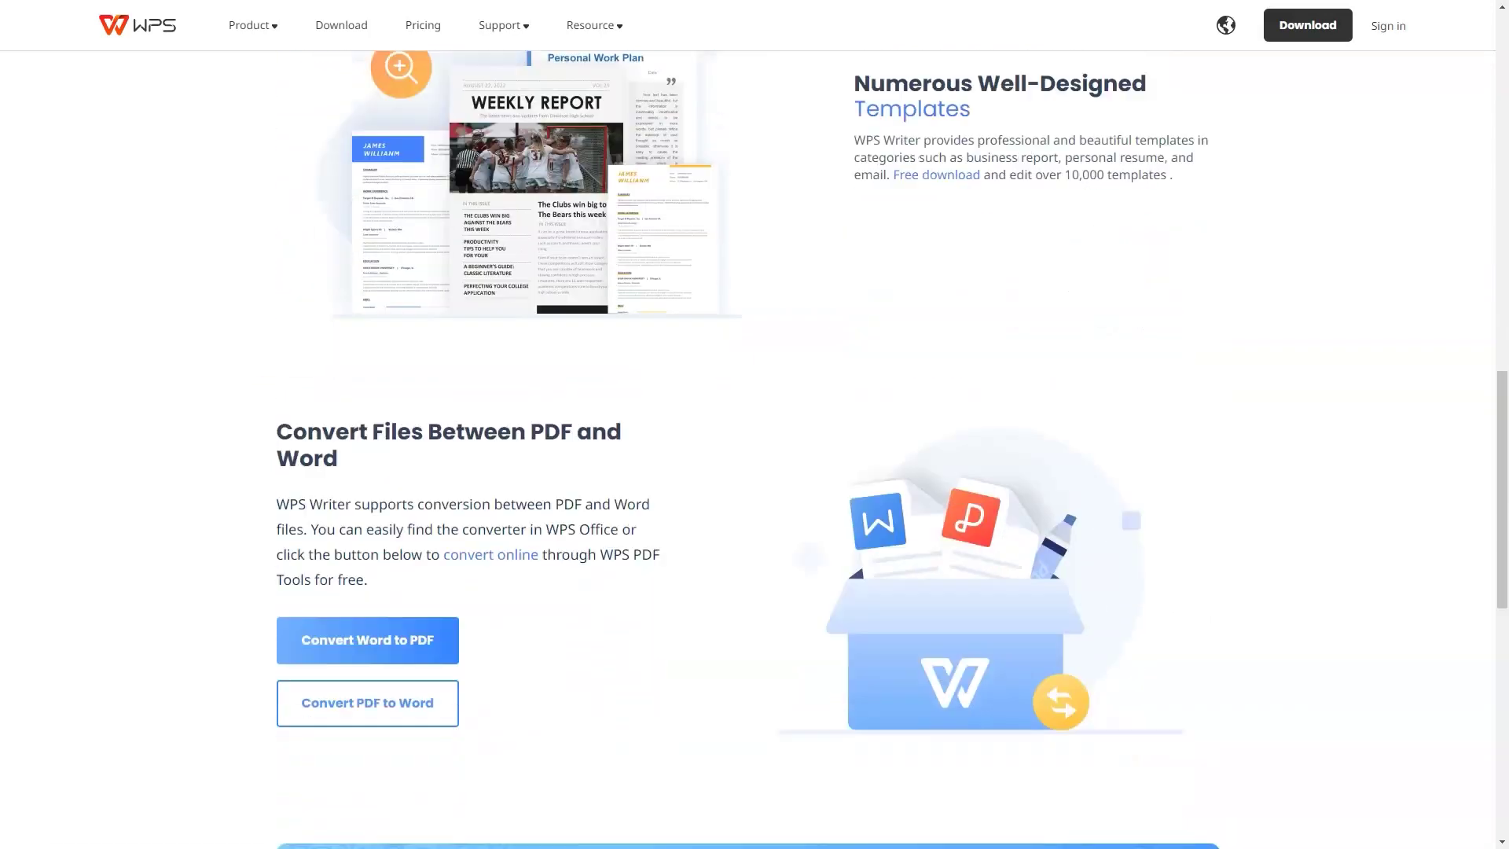
{"action": "scroll", "coordinate": [755, 472], "scroll_direction": "down", "scroll_amount": 2}
{"action": "scroll", "coordinate": [755, 471], "scroll_direction": "down", "scroll_amount": 5}
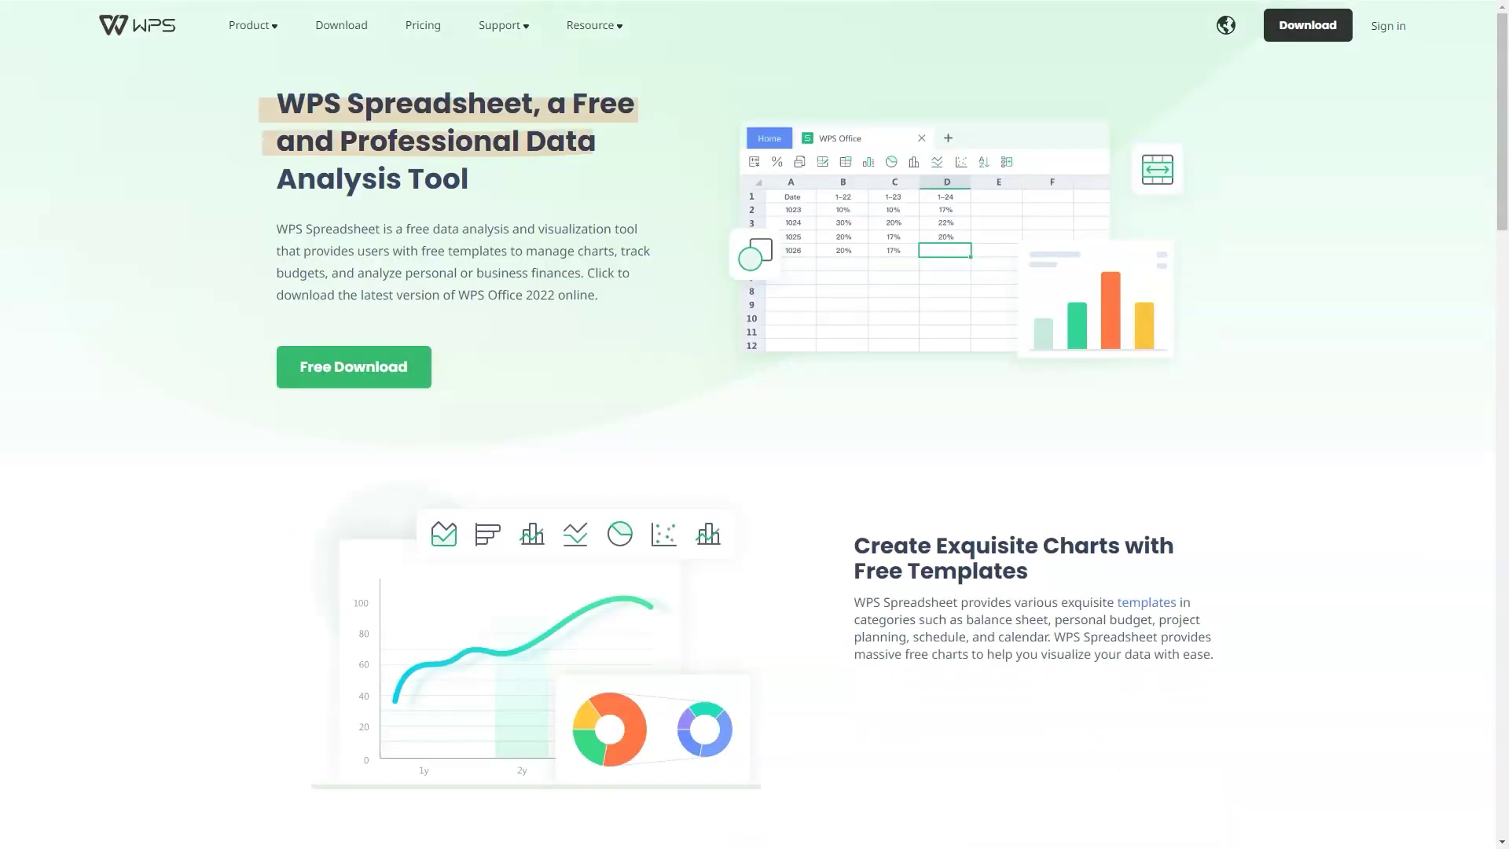
{"action": "scroll", "coordinate": [755, 471], "scroll_direction": "down", "scroll_amount": 3}
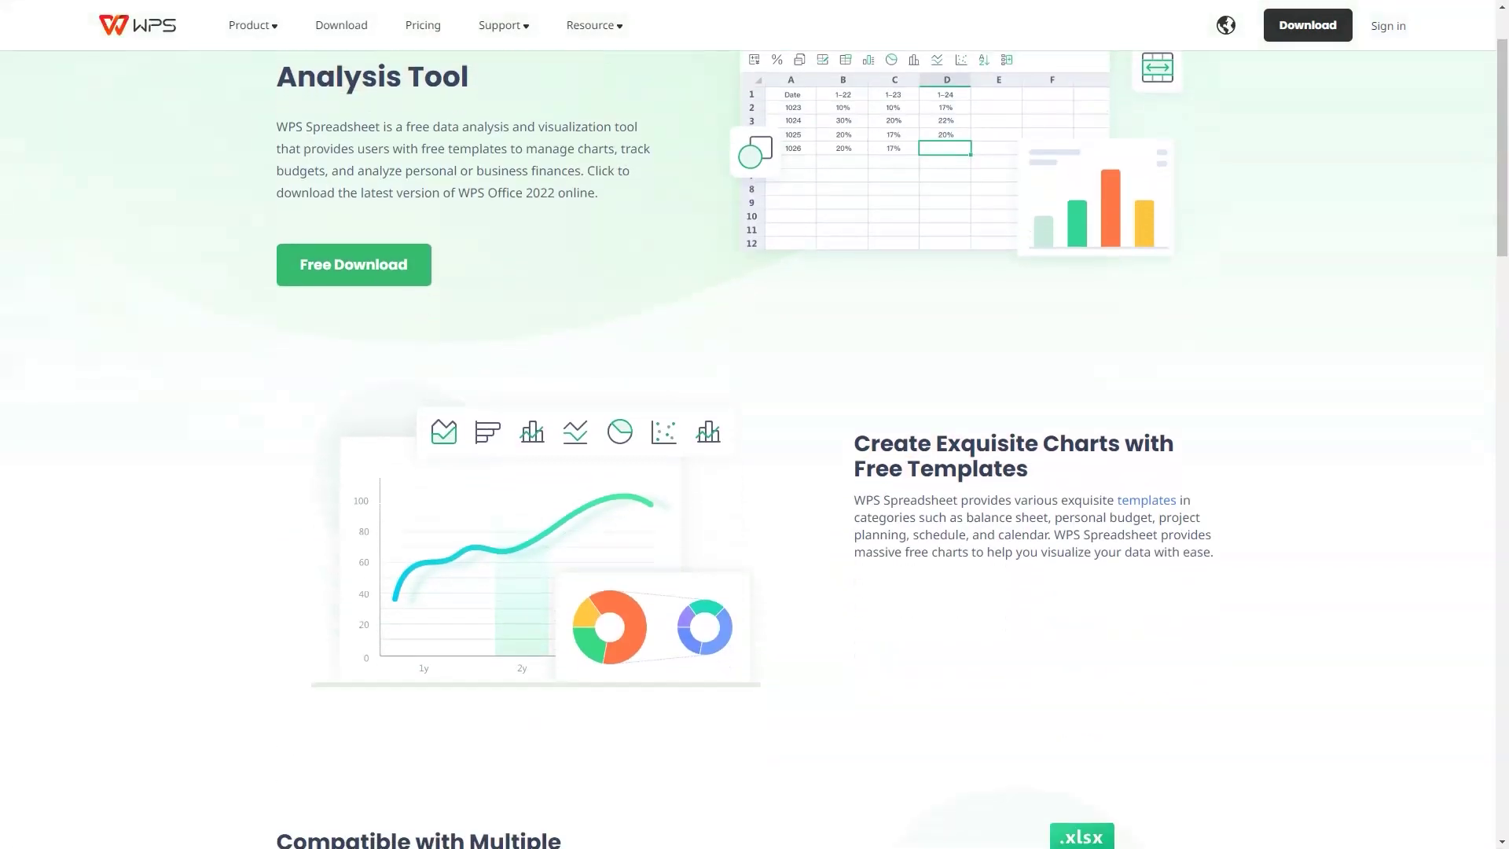
{"action": "scroll", "coordinate": [754, 472], "scroll_direction": "down", "scroll_amount": 3}
{"action": "scroll", "coordinate": [754, 472], "scroll_direction": "down", "scroll_amount": 2}
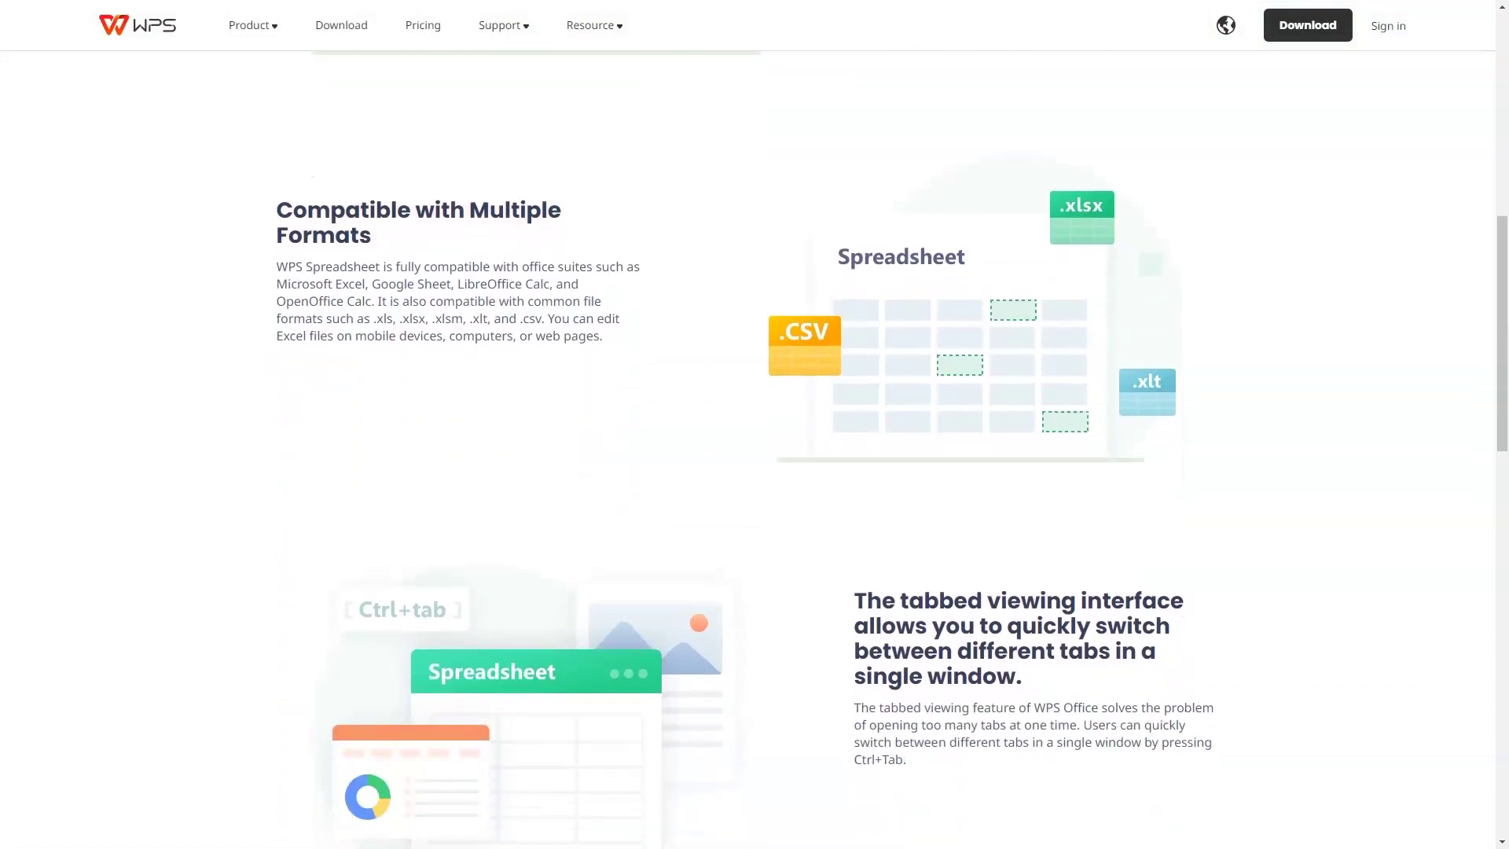
{"action": "scroll", "coordinate": [755, 472], "scroll_direction": "down", "scroll_amount": 3}
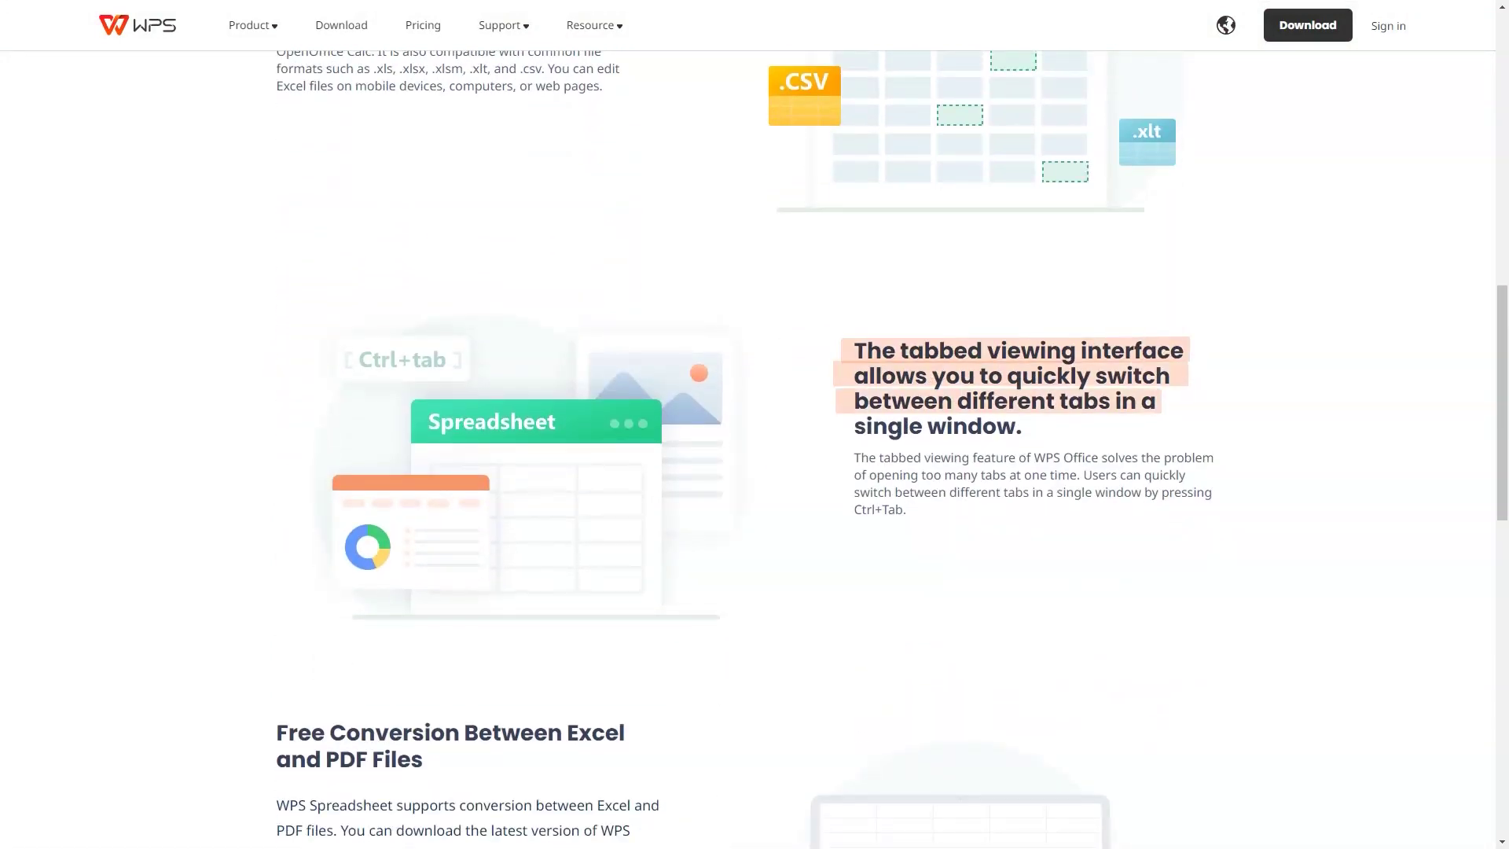
{"action": "scroll", "coordinate": [755, 472], "scroll_direction": "down", "scroll_amount": 3}
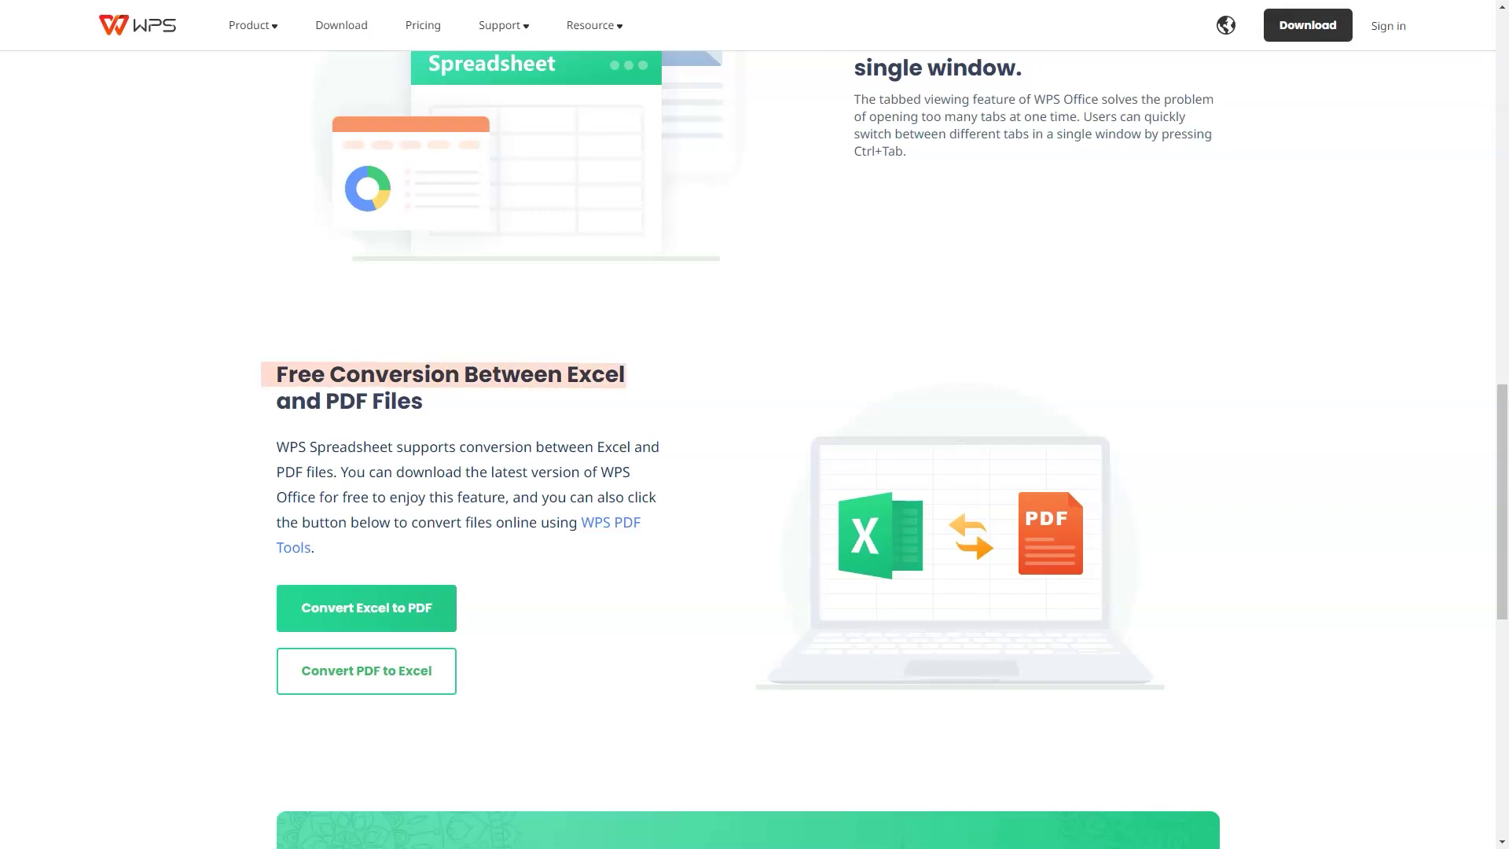
{"action": "scroll", "coordinate": [754, 471], "scroll_direction": "down", "scroll_amount": 2}
{"action": "scroll", "coordinate": [754, 471], "scroll_direction": "down", "scroll_amount": 4}
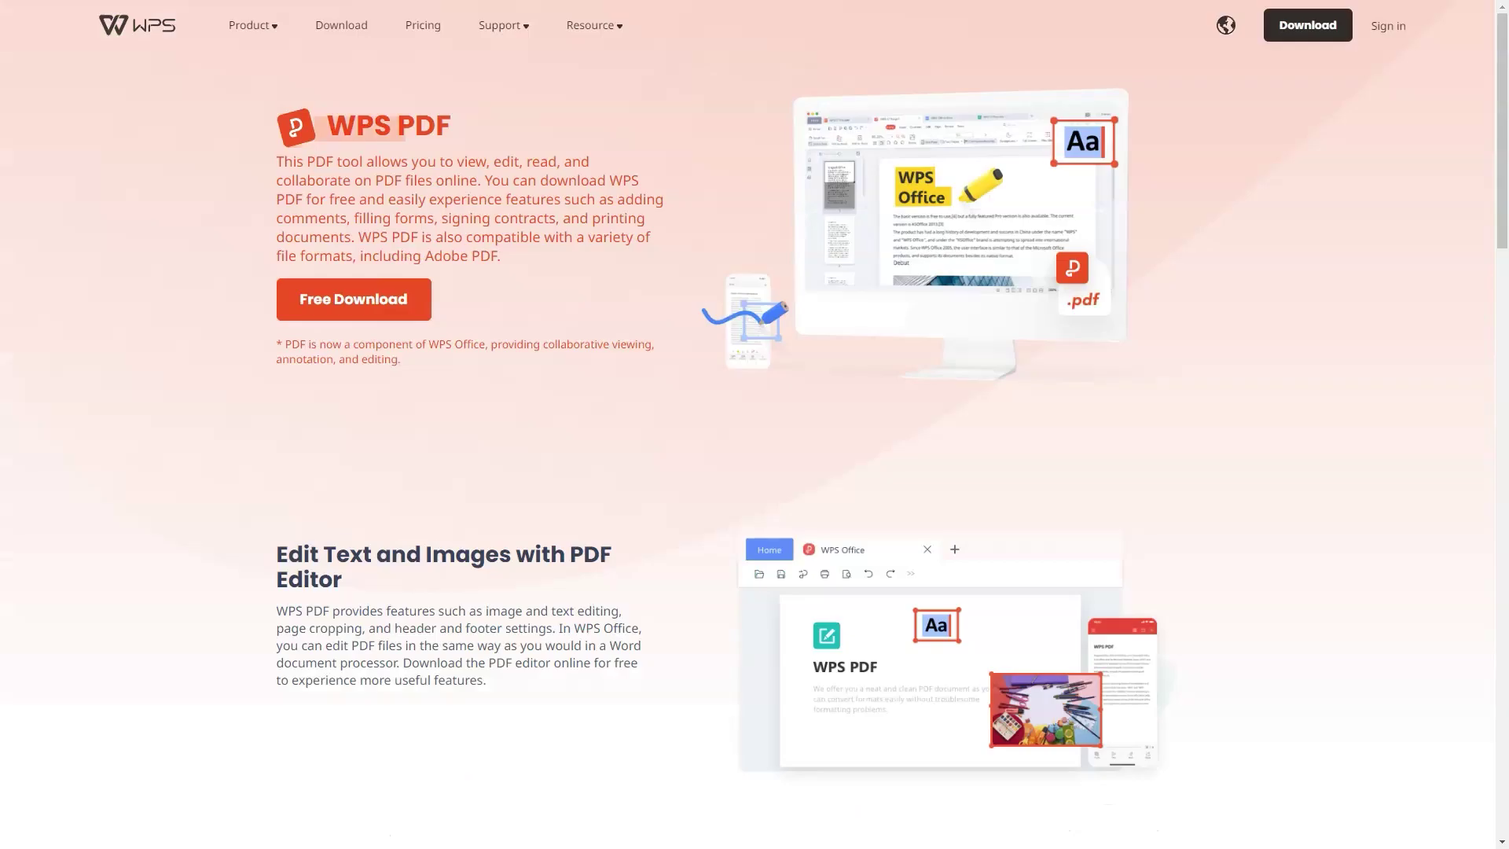
{"action": "scroll", "coordinate": [754, 472], "scroll_direction": "down", "scroll_amount": 2}
{"action": "scroll", "coordinate": [754, 471], "scroll_direction": "down", "scroll_amount": 2}
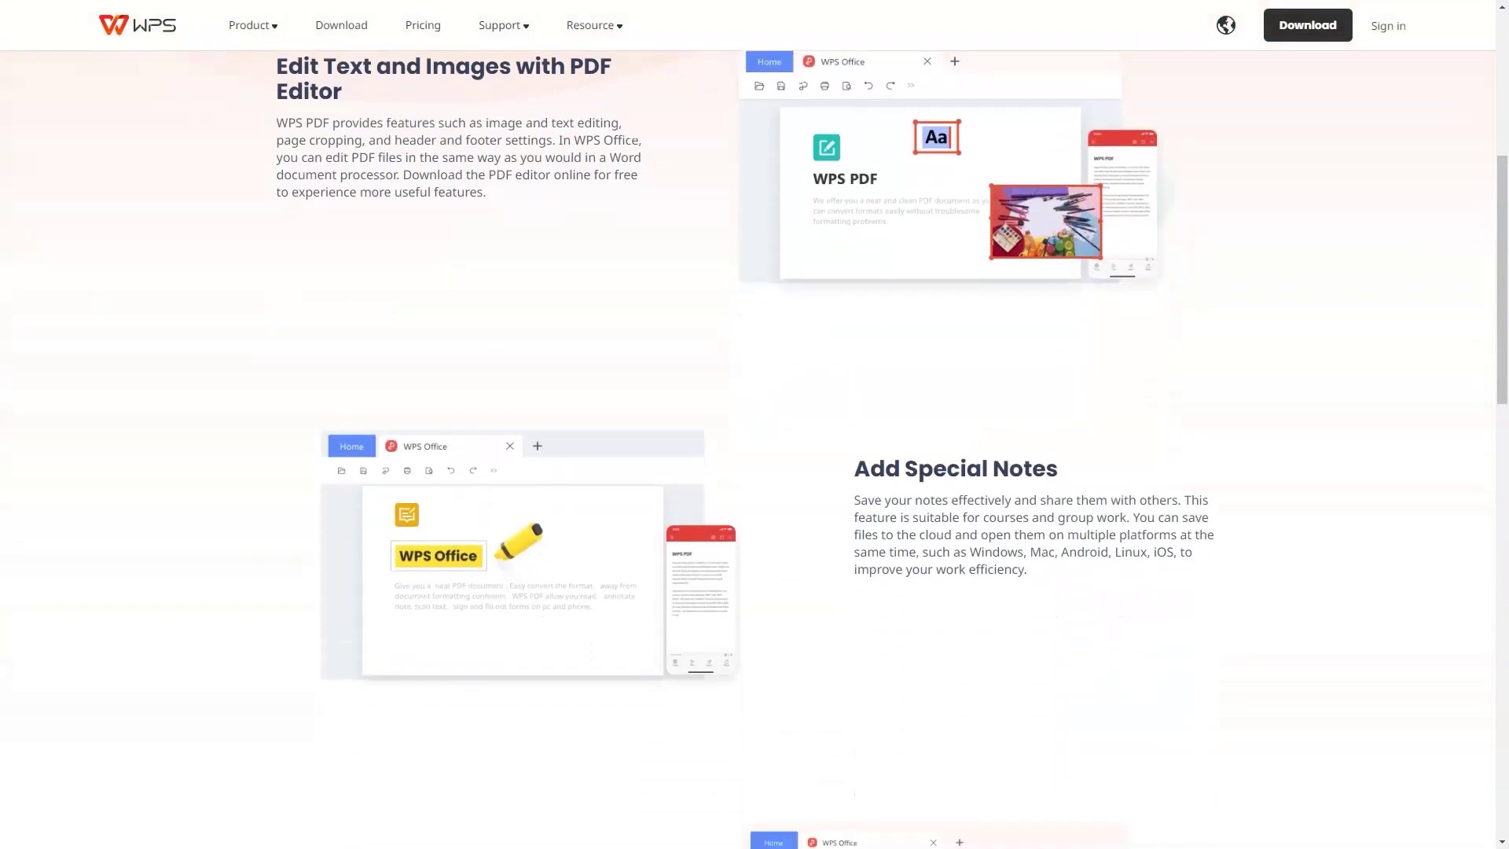
{"action": "scroll", "coordinate": [756, 472], "scroll_direction": "down", "scroll_amount": 2}
{"action": "scroll", "coordinate": [755, 471], "scroll_direction": "down", "scroll_amount": 2}
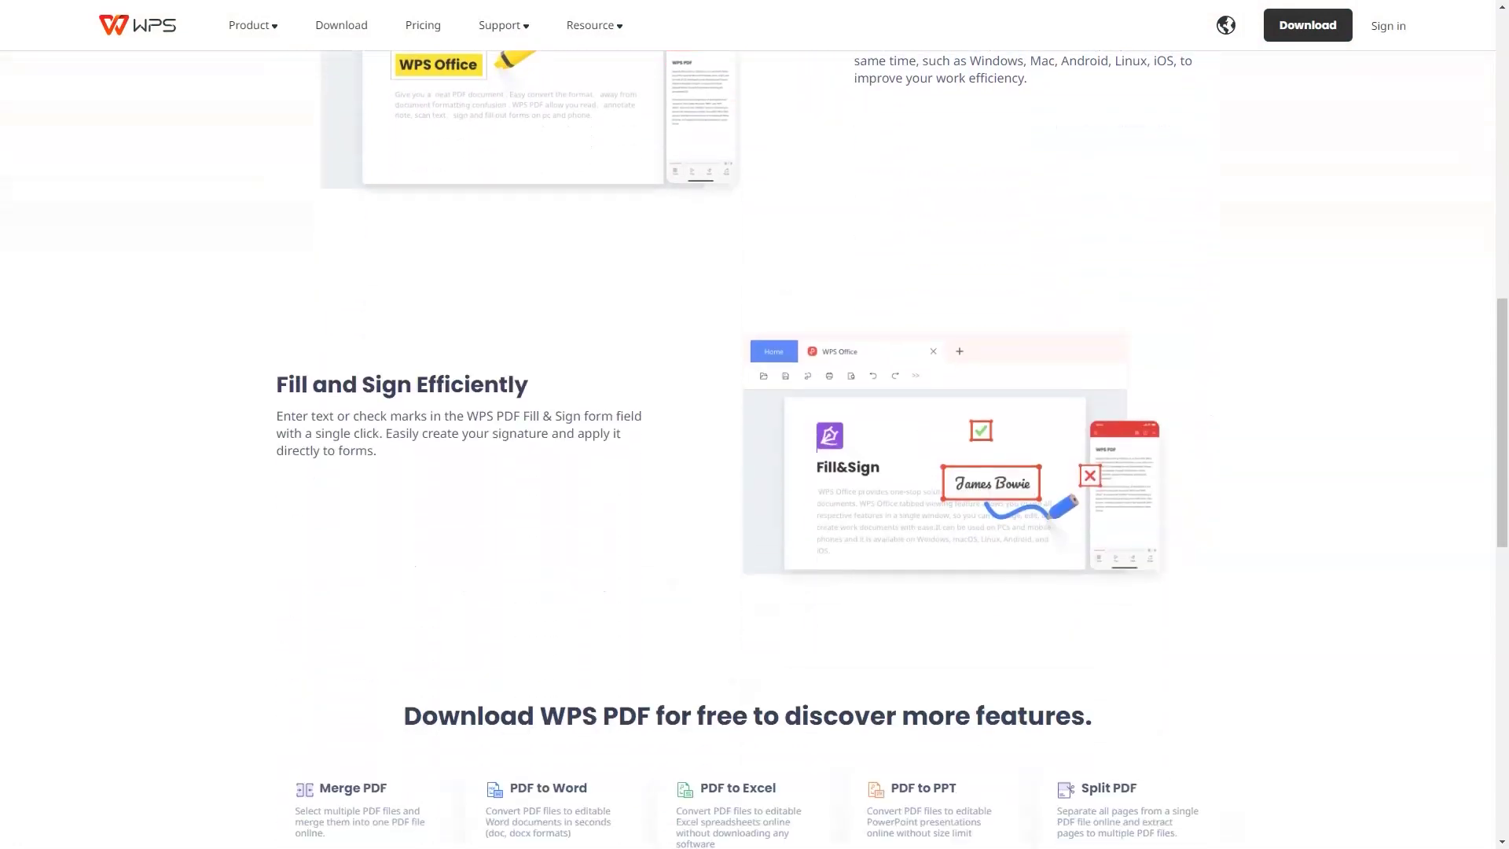
{"action": "scroll", "coordinate": [754, 472], "scroll_direction": "down", "scroll_amount": 3}
{"action": "scroll", "coordinate": [755, 471], "scroll_direction": "down", "scroll_amount": 1}
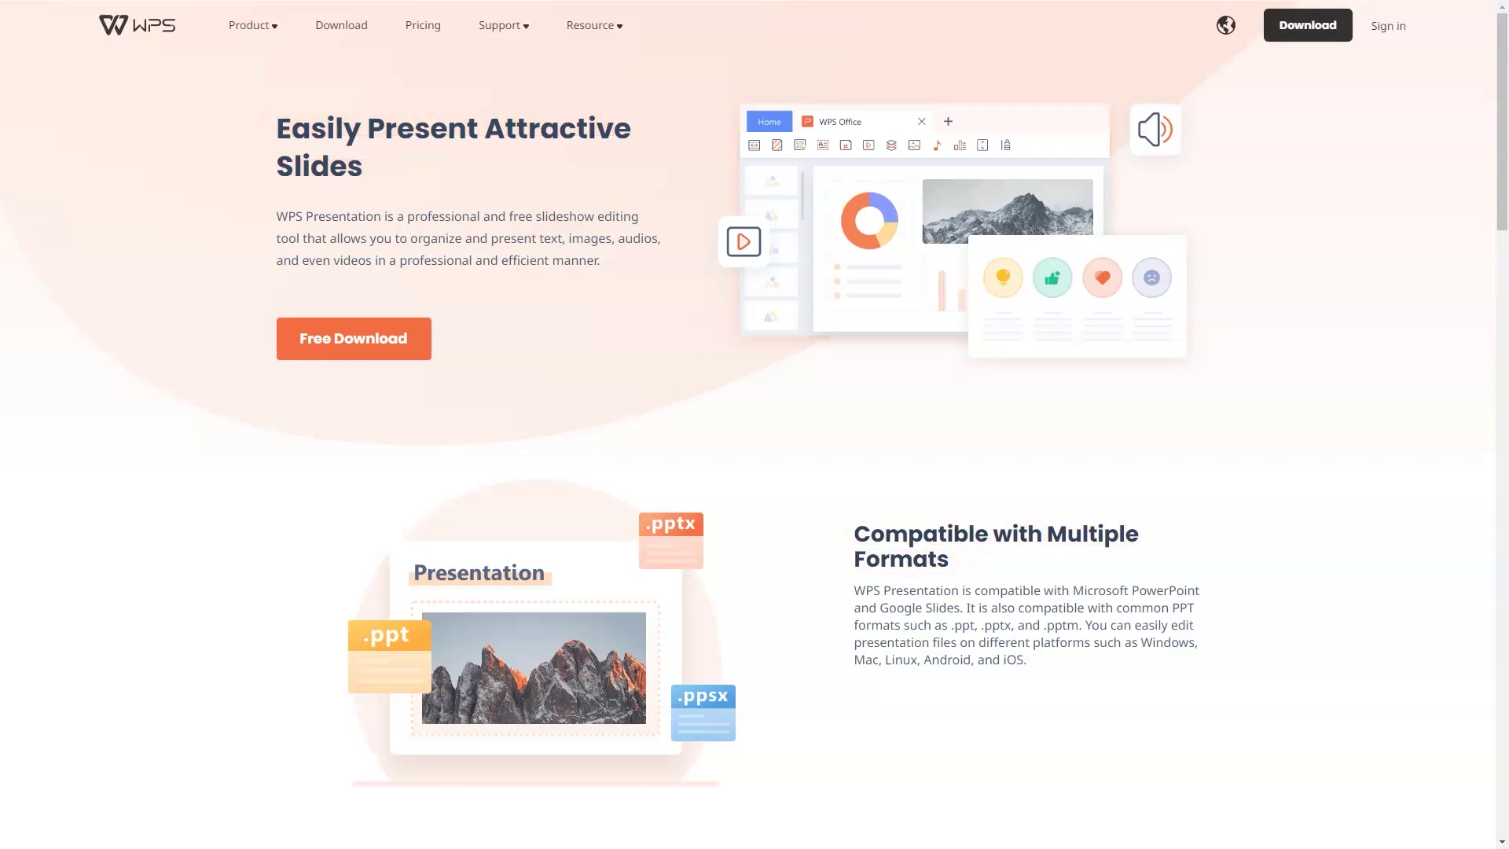
{"action": "scroll", "coordinate": [754, 471], "scroll_direction": "down", "scroll_amount": 2}
{"action": "scroll", "coordinate": [754, 472], "scroll_direction": "down", "scroll_amount": 3}
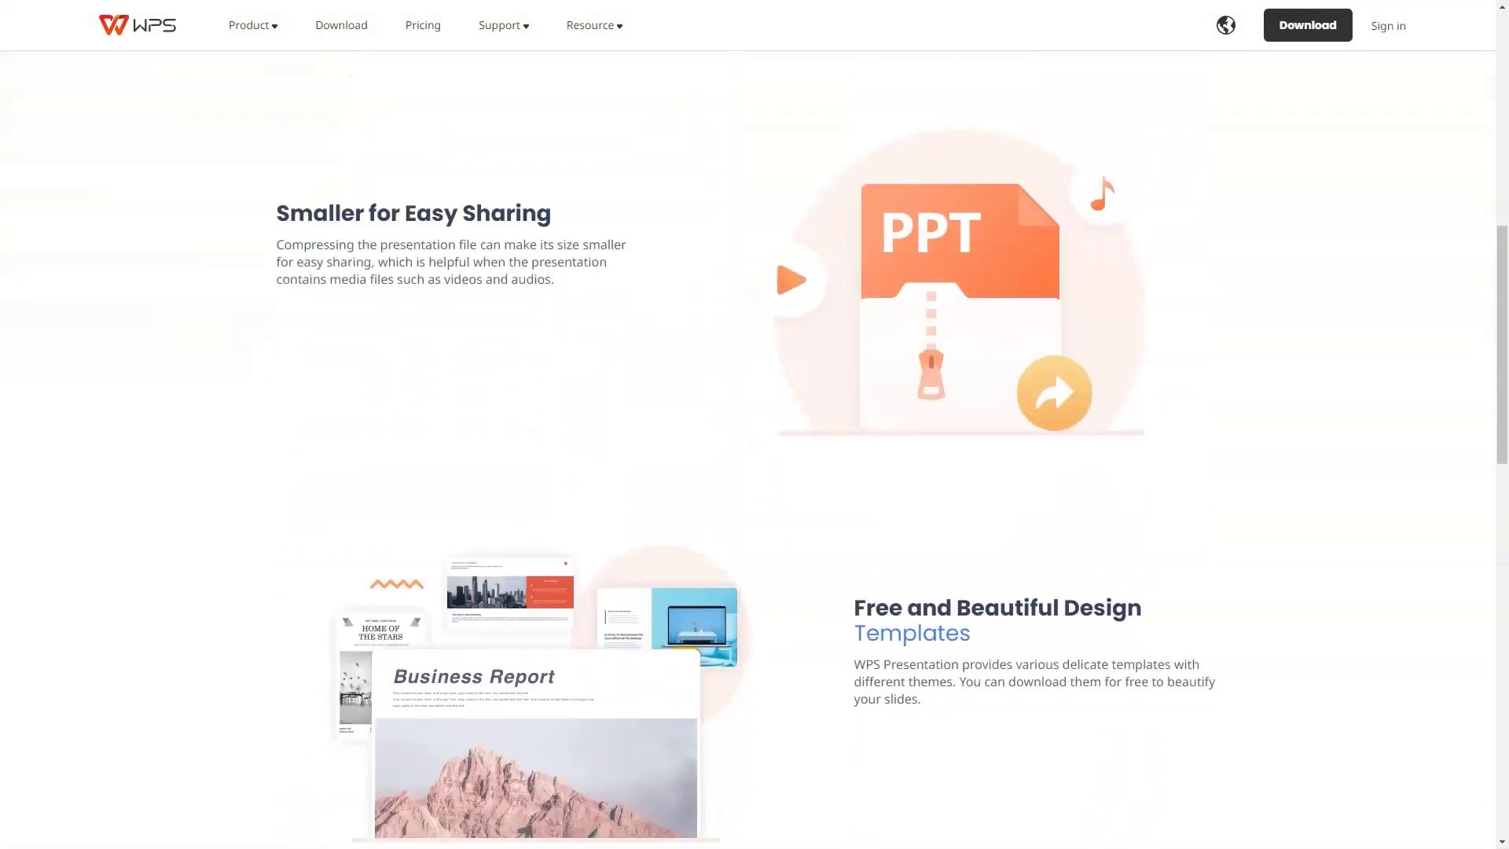
{"action": "scroll", "coordinate": [755, 471], "scroll_direction": "down", "scroll_amount": 2}
{"action": "scroll", "coordinate": [755, 472], "scroll_direction": "down", "scroll_amount": 2}
{"action": "scroll", "coordinate": [755, 472], "scroll_direction": "down", "scroll_amount": 2}
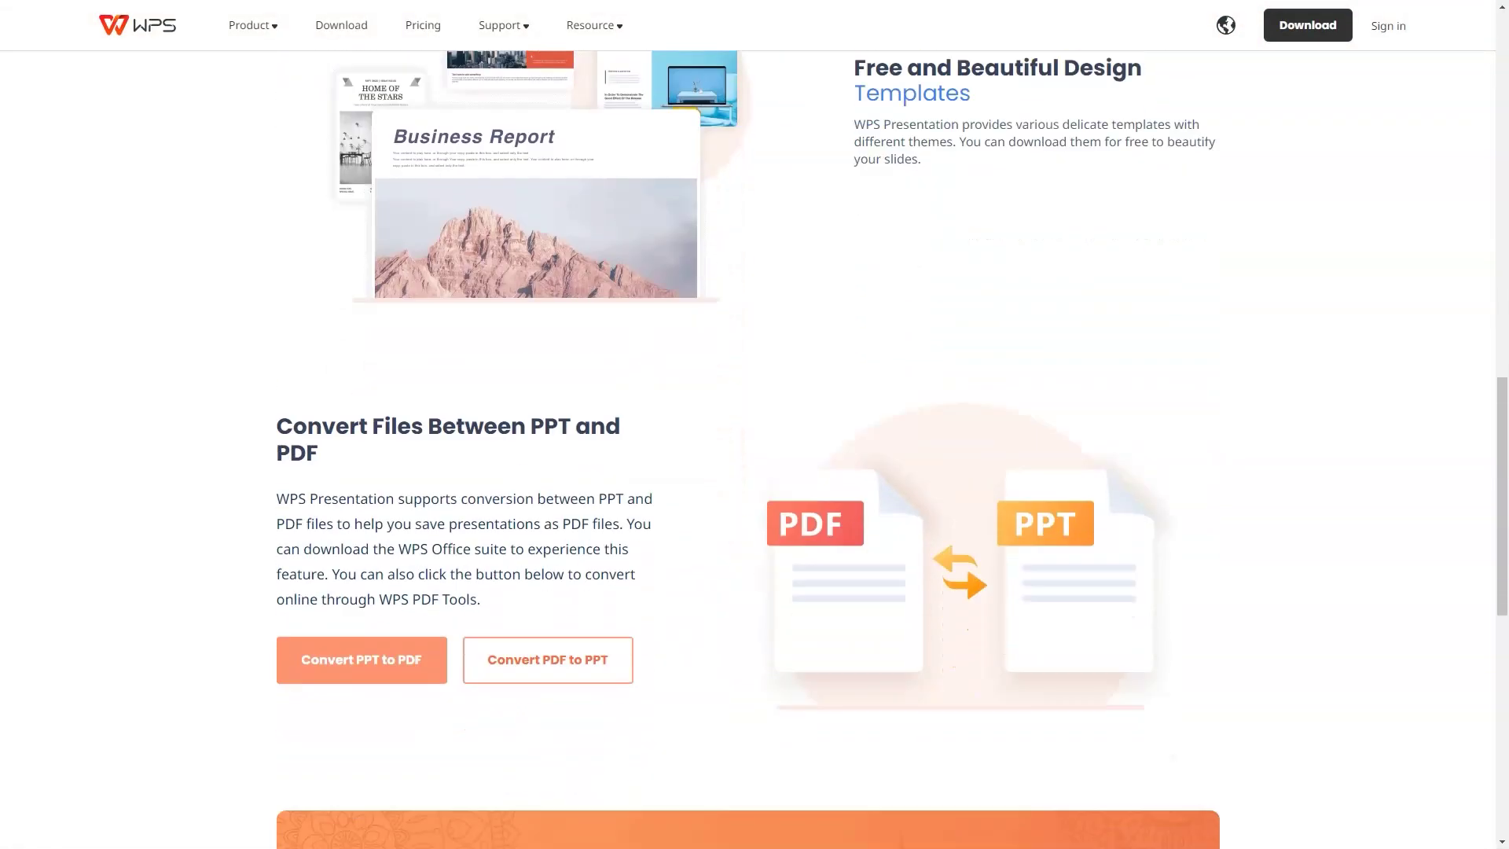
{"action": "scroll", "coordinate": [754, 472], "scroll_direction": "down", "scroll_amount": 1}
{"action": "scroll", "coordinate": [756, 473], "scroll_direction": "down", "scroll_amount": 2}
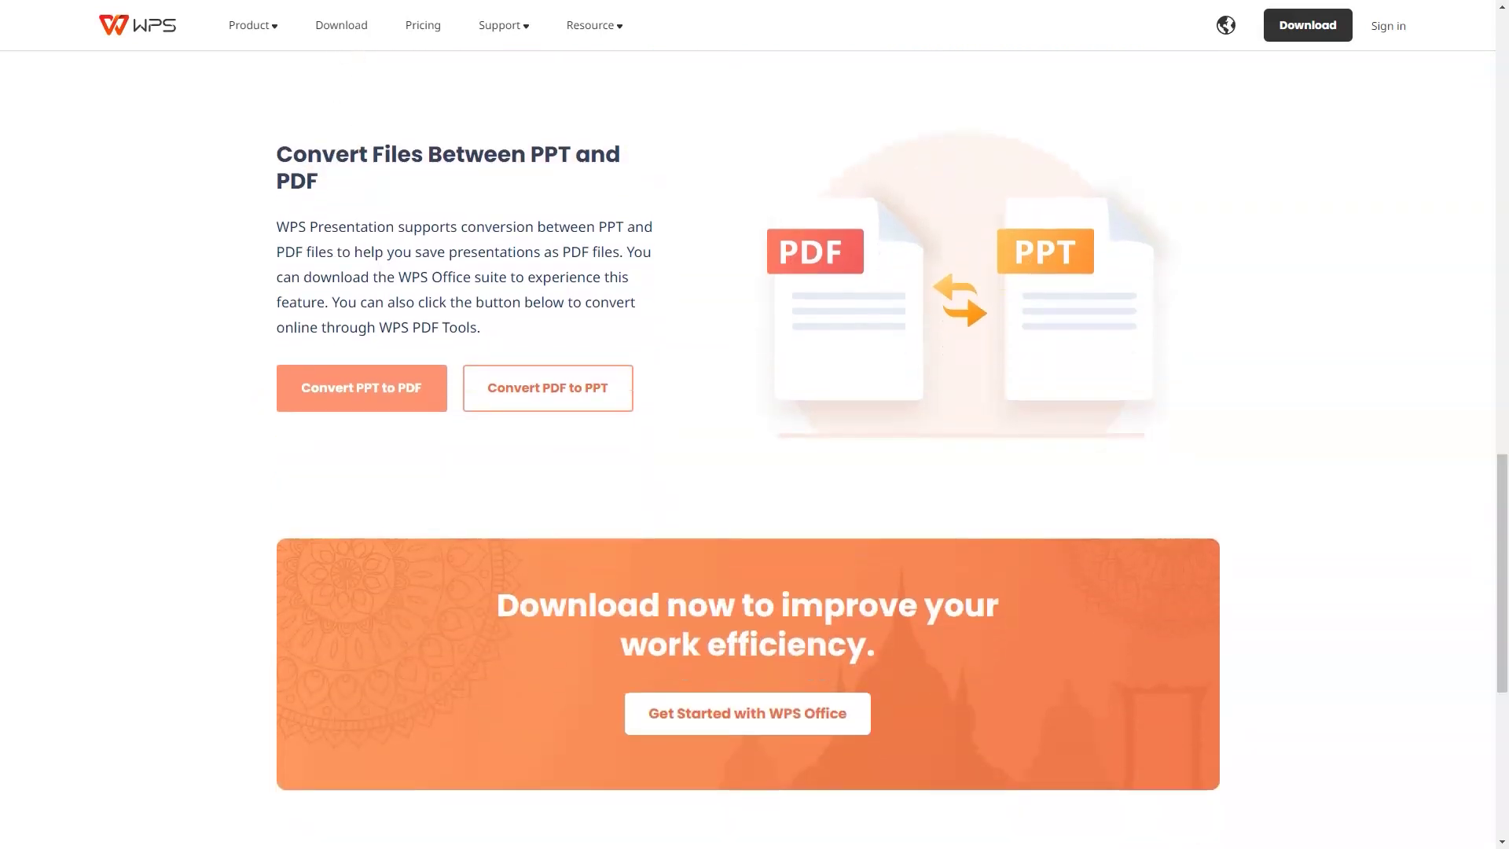
{"action": "scroll", "coordinate": [754, 473], "scroll_direction": "down", "scroll_amount": 2}
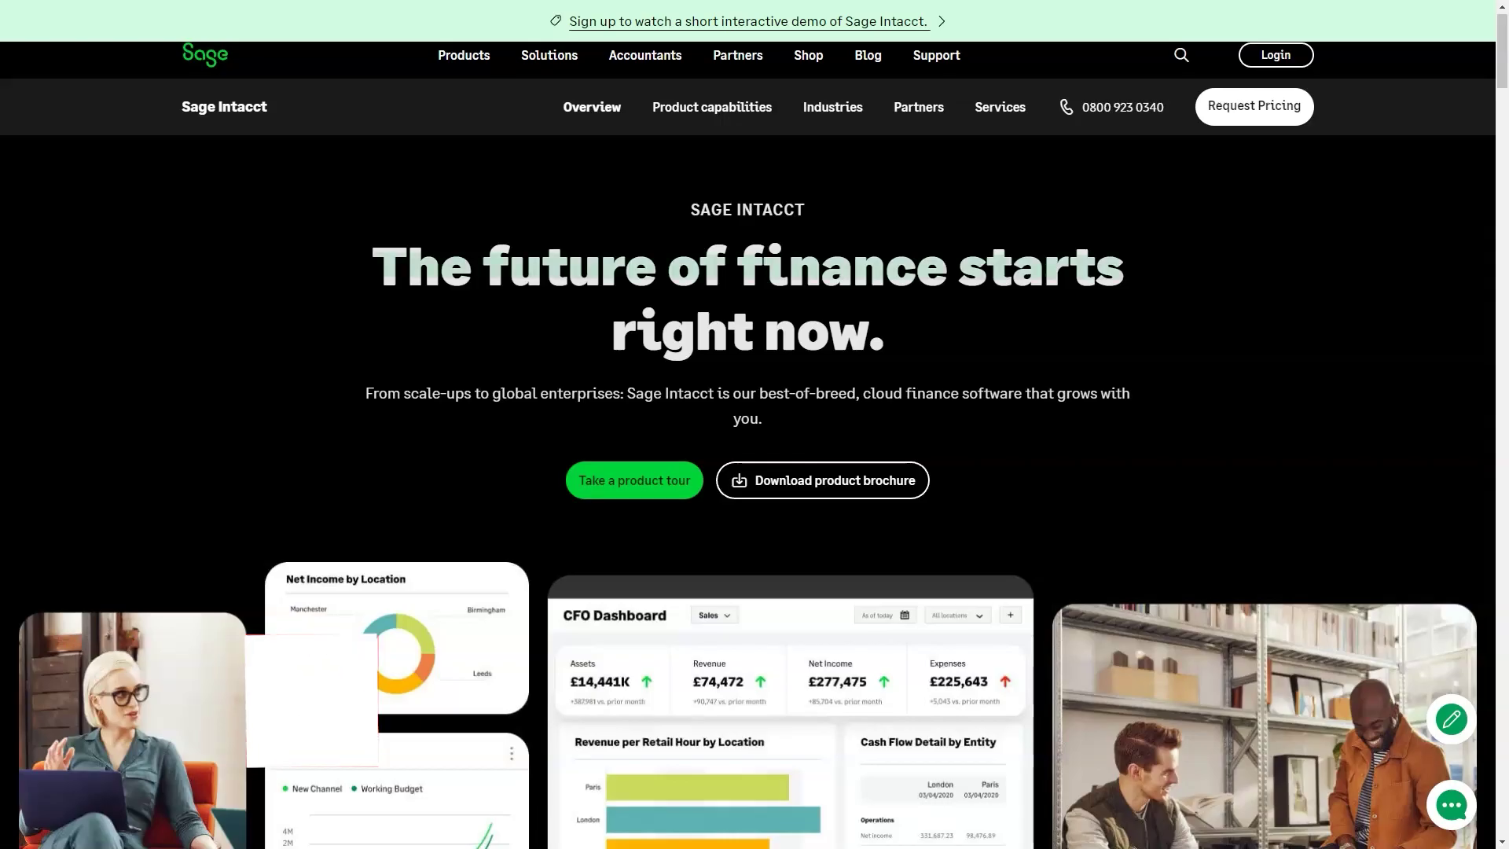
{"action": "scroll", "coordinate": [755, 472], "scroll_direction": "down", "scroll_amount": 5}
{"action": "scroll", "coordinate": [755, 472], "scroll_direction": "down", "scroll_amount": 4}
{"action": "scroll", "coordinate": [755, 472], "scroll_direction": "down", "scroll_amount": 3}
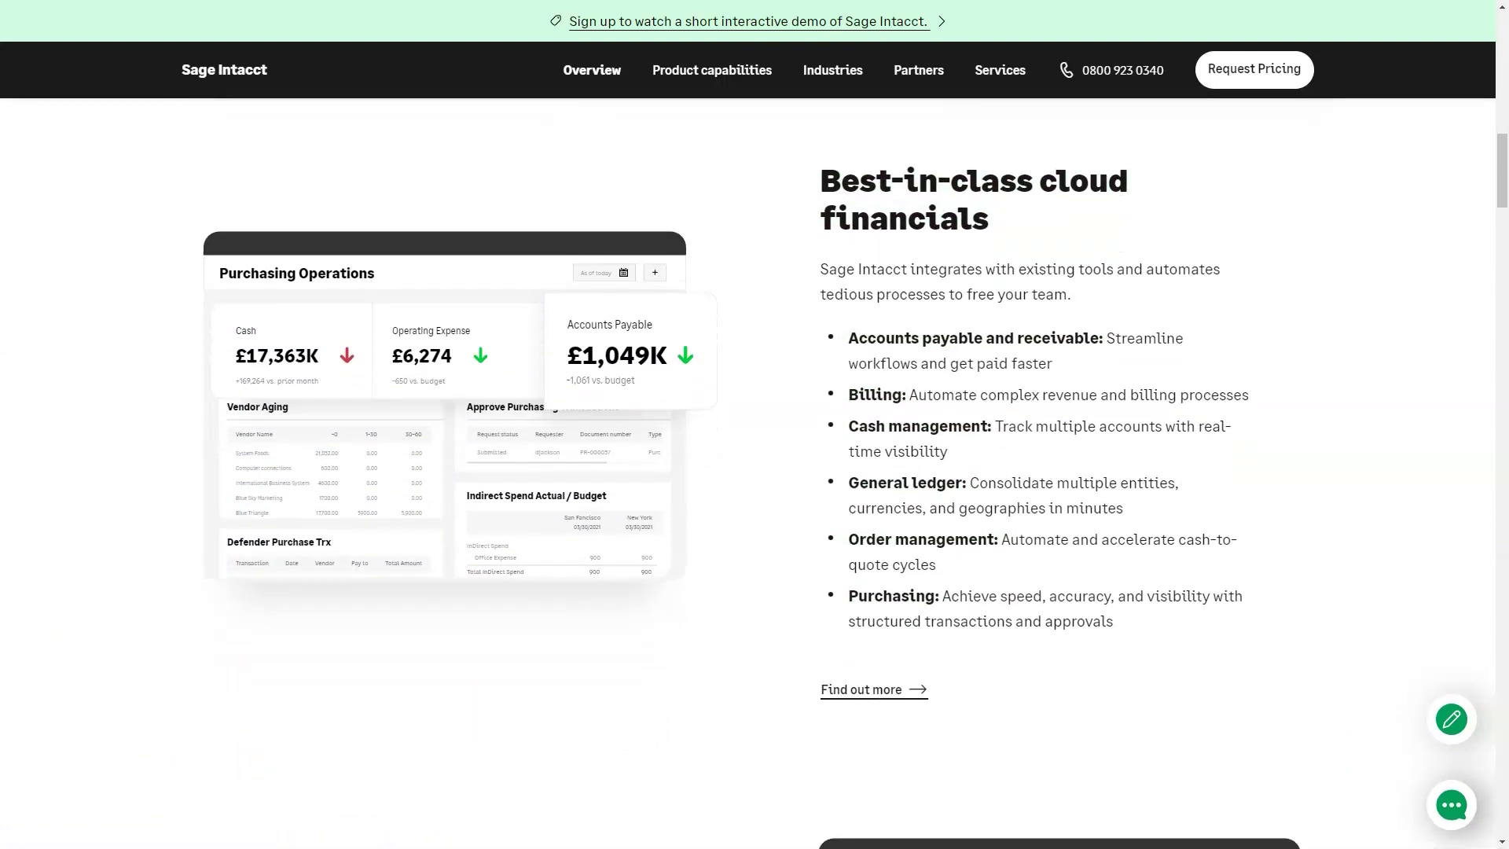
{"action": "scroll", "coordinate": [754, 471], "scroll_direction": "down", "scroll_amount": 2}
{"action": "scroll", "coordinate": [754, 471], "scroll_direction": "down", "scroll_amount": 5}
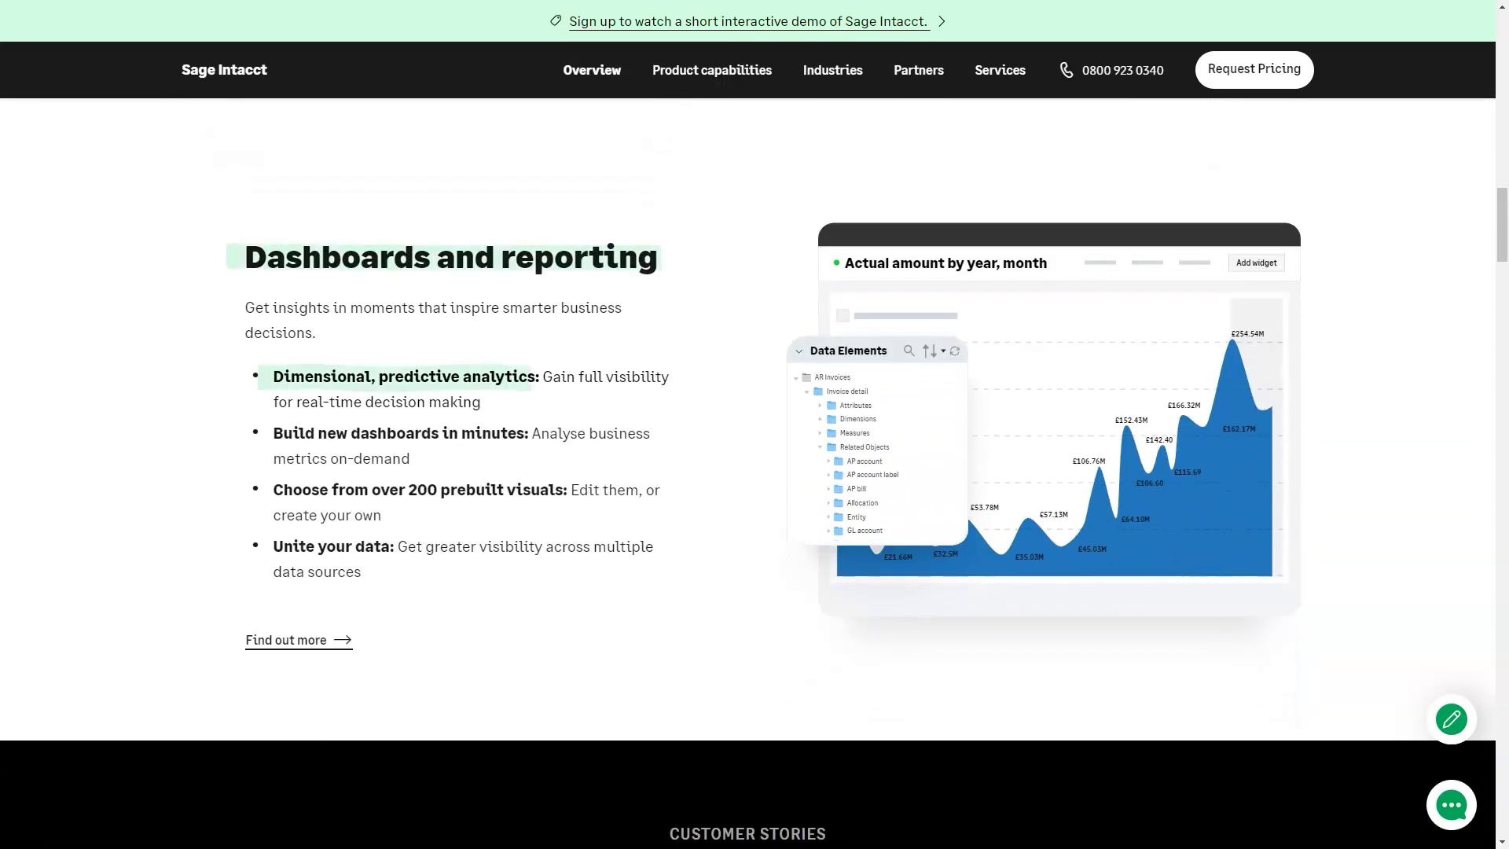
{"action": "scroll", "coordinate": [754, 471], "scroll_direction": "down", "scroll_amount": 5}
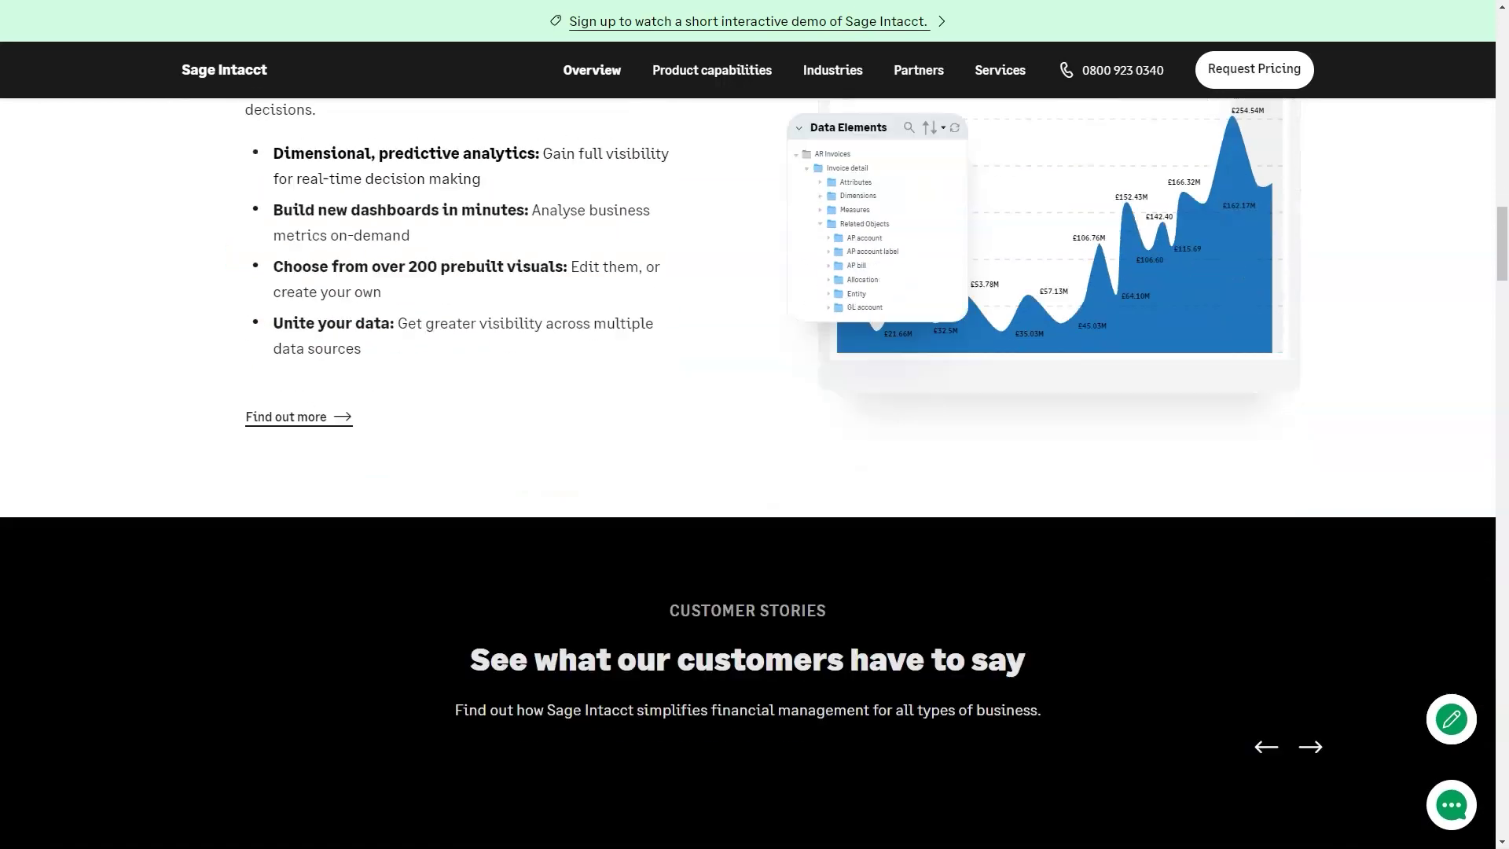
{"action": "scroll", "coordinate": [754, 472], "scroll_direction": "down", "scroll_amount": 5}
{"action": "scroll", "coordinate": [755, 471], "scroll_direction": "down", "scroll_amount": 5}
{"action": "scroll", "coordinate": [756, 471], "scroll_direction": "down", "scroll_amount": 4}
{"action": "scroll", "coordinate": [754, 471], "scroll_direction": "down", "scroll_amount": 4}
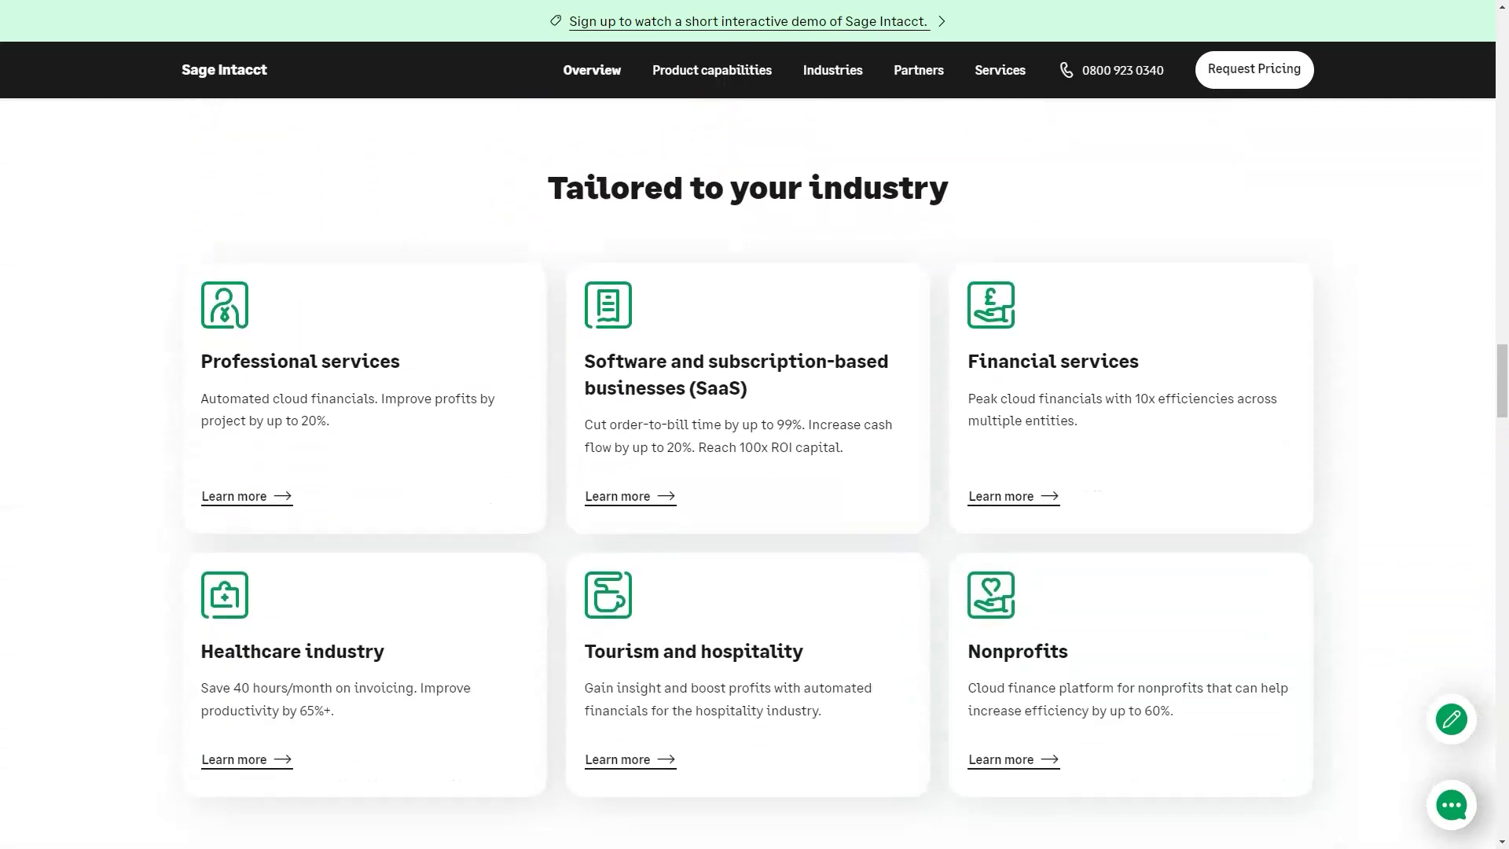
{"action": "scroll", "coordinate": [755, 471], "scroll_direction": "down", "scroll_amount": 1}
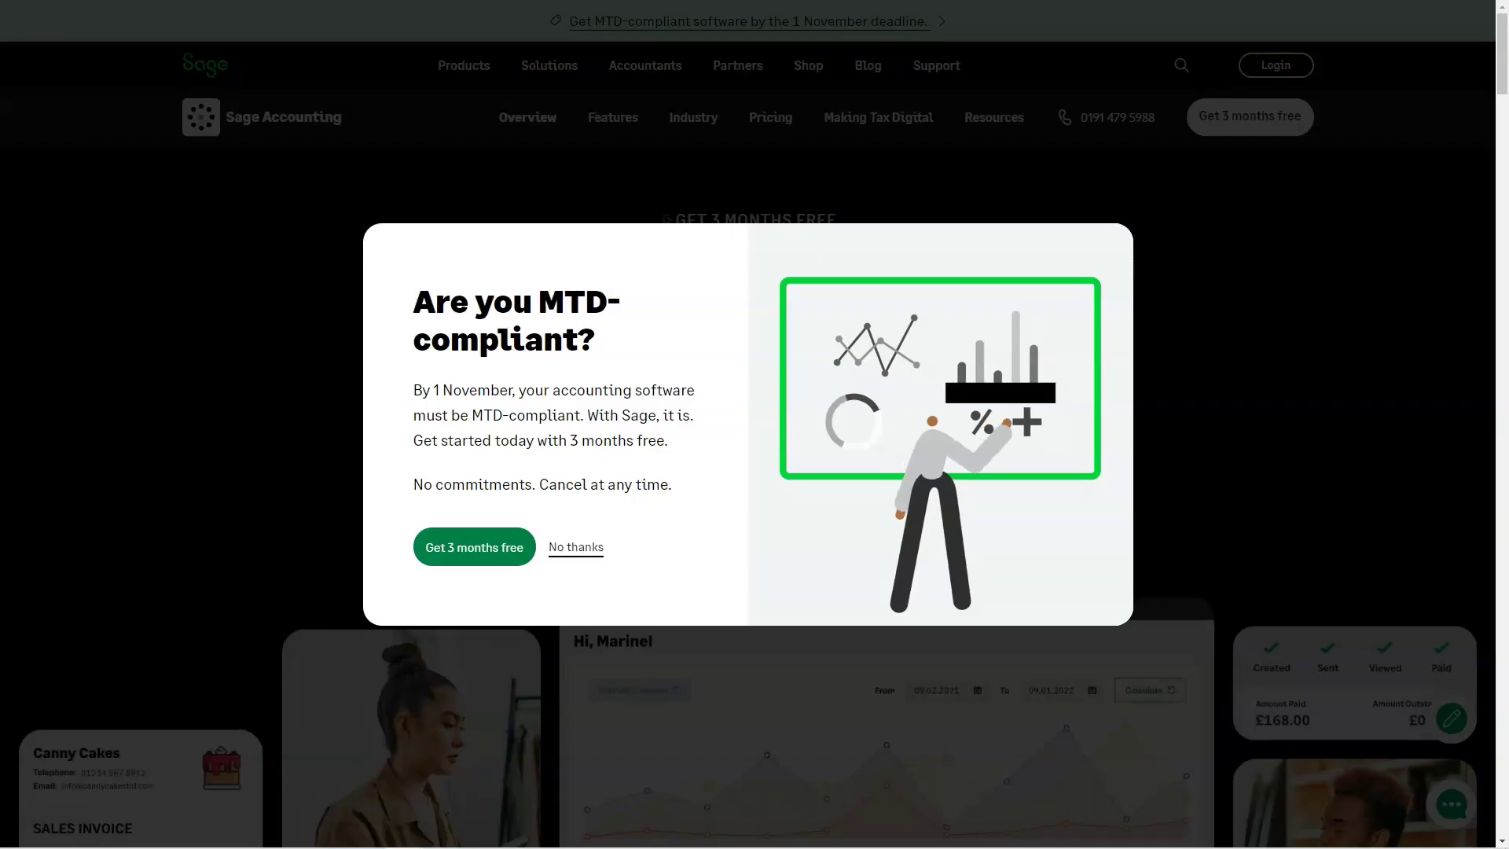
Step: Dismiss the MTD popup and view Save receipts, Track taxes, Cashflow, Pay your people, Share access
{"action": "left_click", "coordinate": [578, 545]}
{"action": "scroll", "coordinate": [755, 472], "scroll_direction": "down", "scroll_amount": 3}
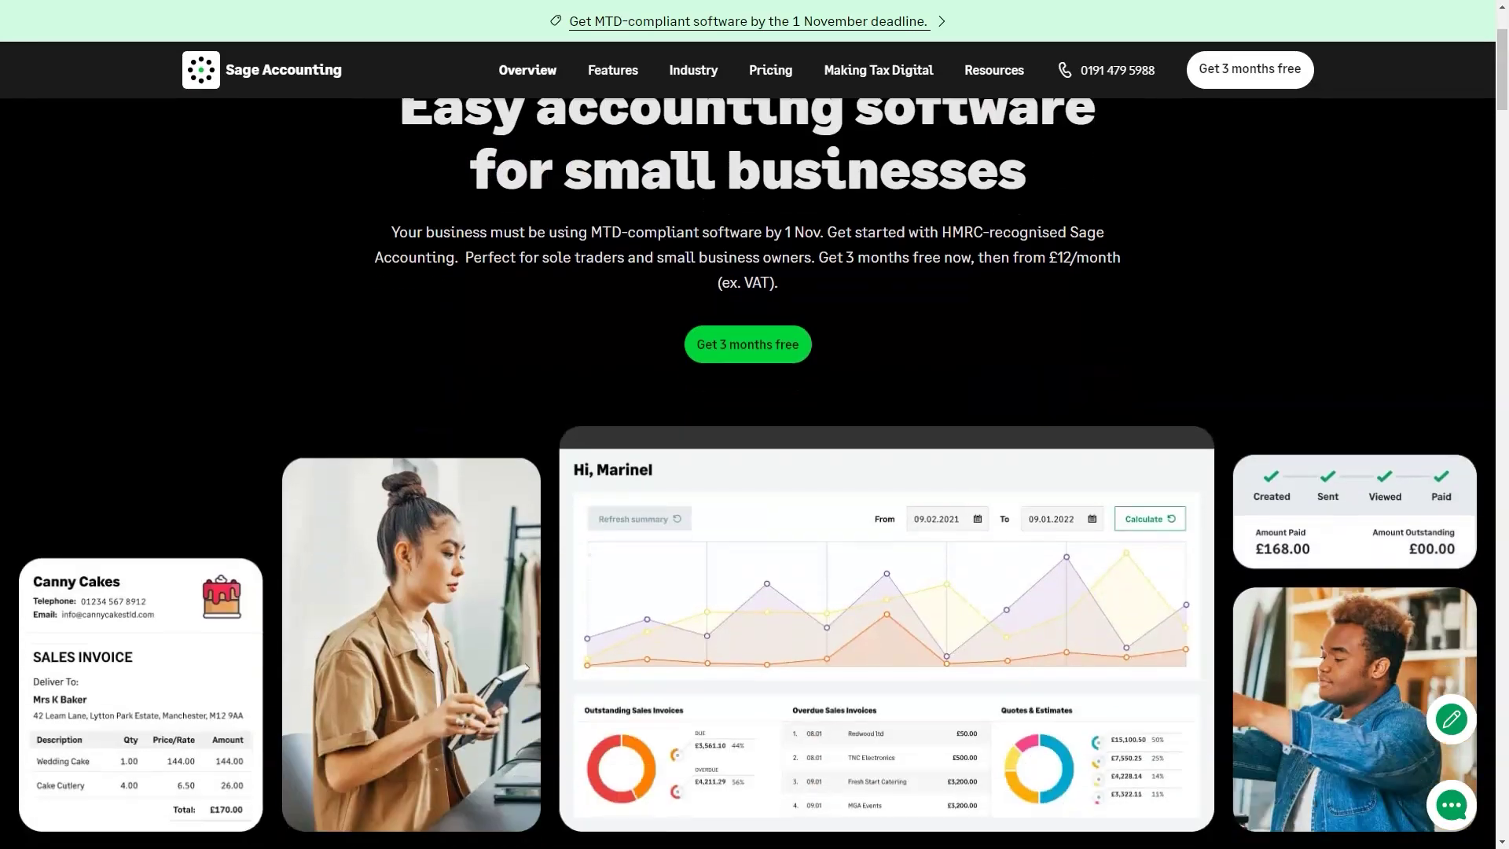
{"action": "scroll", "coordinate": [754, 472], "scroll_direction": "down", "scroll_amount": 5}
{"action": "scroll", "coordinate": [754, 472], "scroll_direction": "down", "scroll_amount": 5}
{"action": "scroll", "coordinate": [755, 472], "scroll_direction": "down", "scroll_amount": 1}
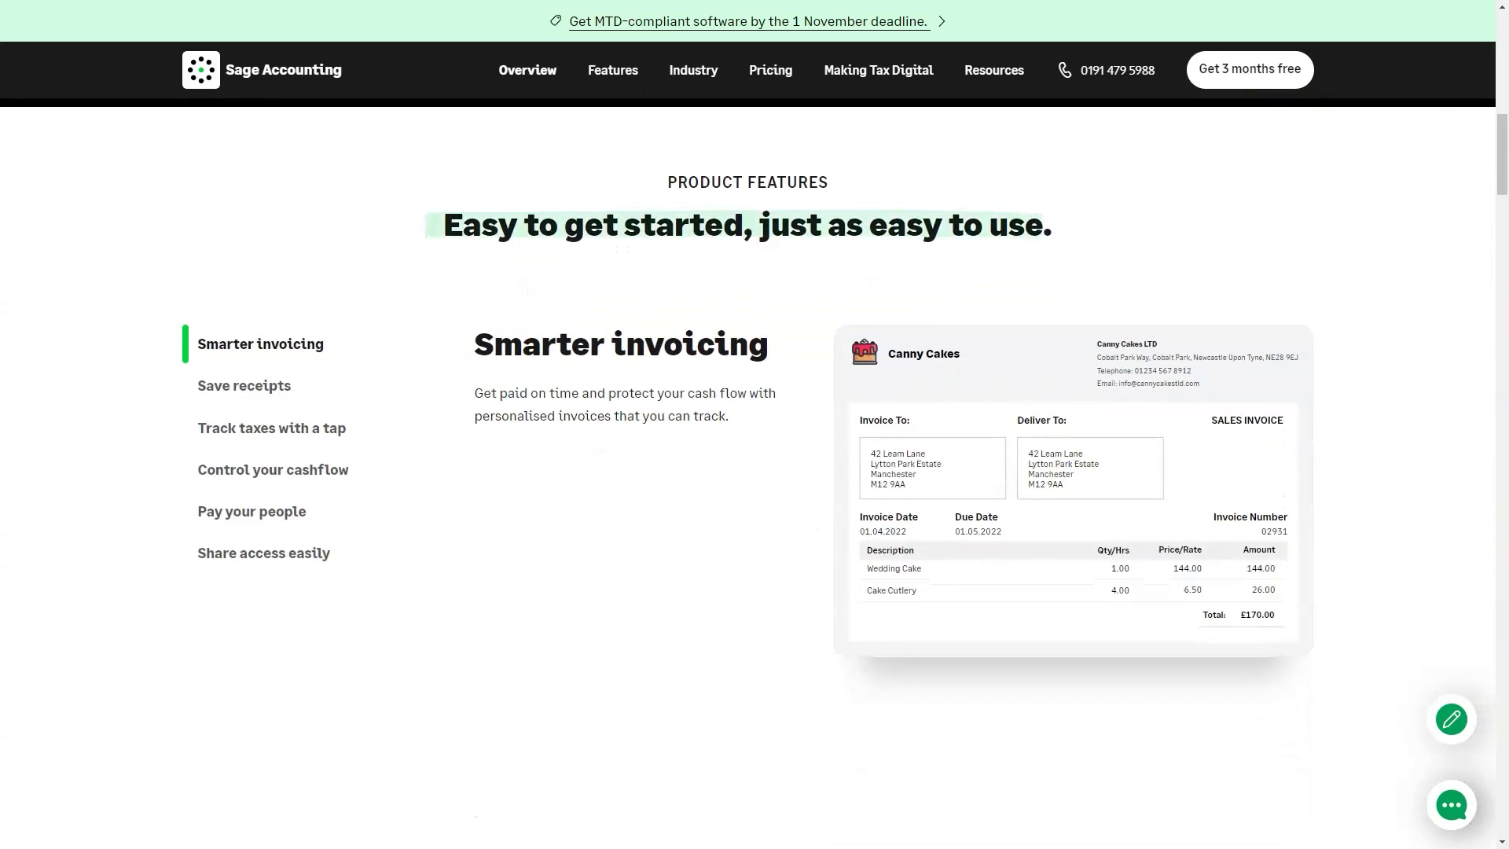
{"action": "left_click", "coordinate": [244, 385]}
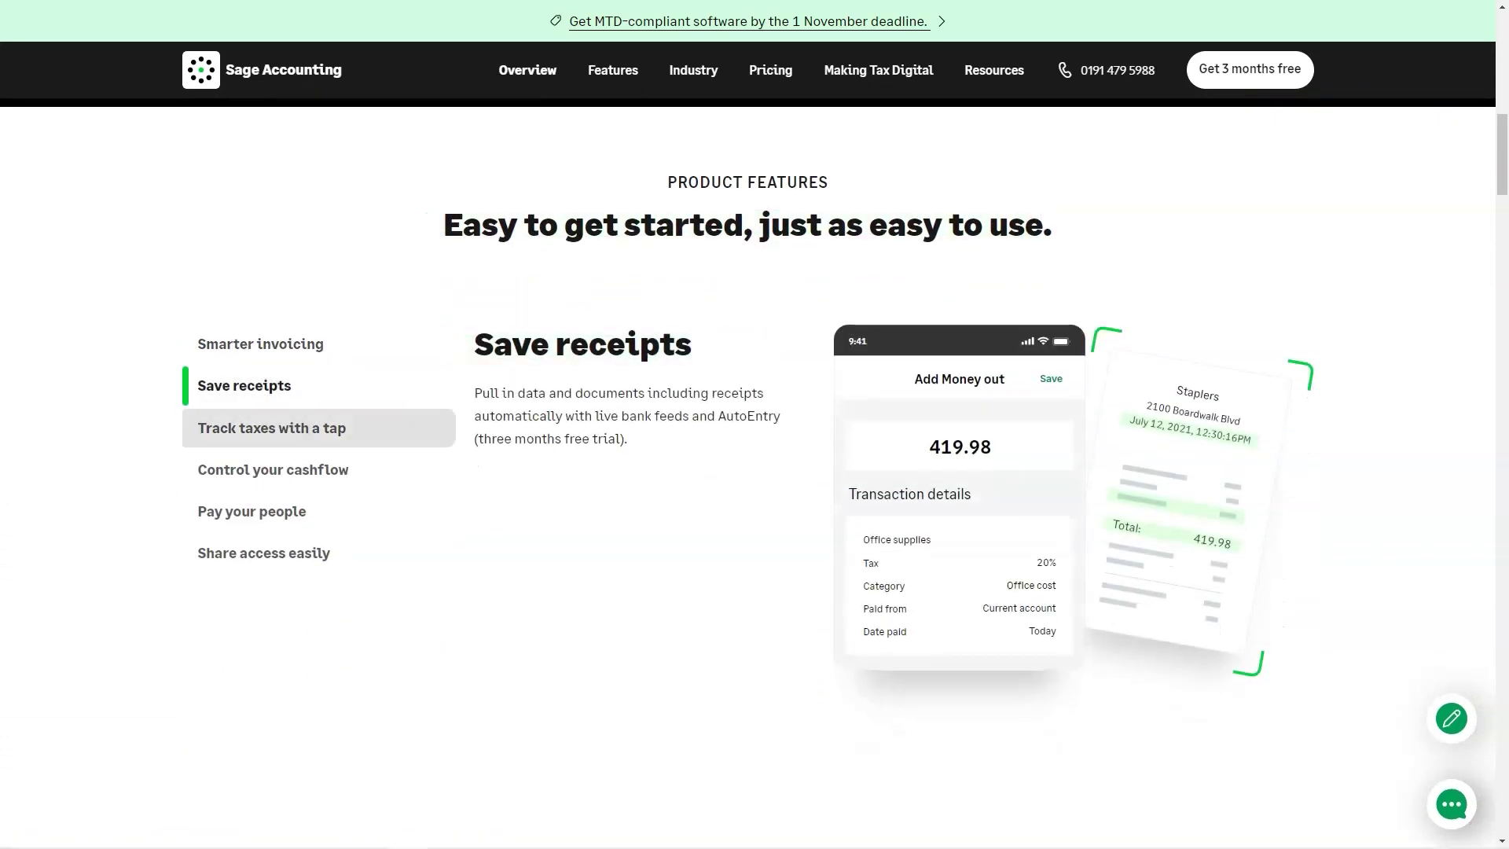
{"action": "left_click", "coordinate": [271, 428]}
{"action": "left_click", "coordinate": [273, 470]}
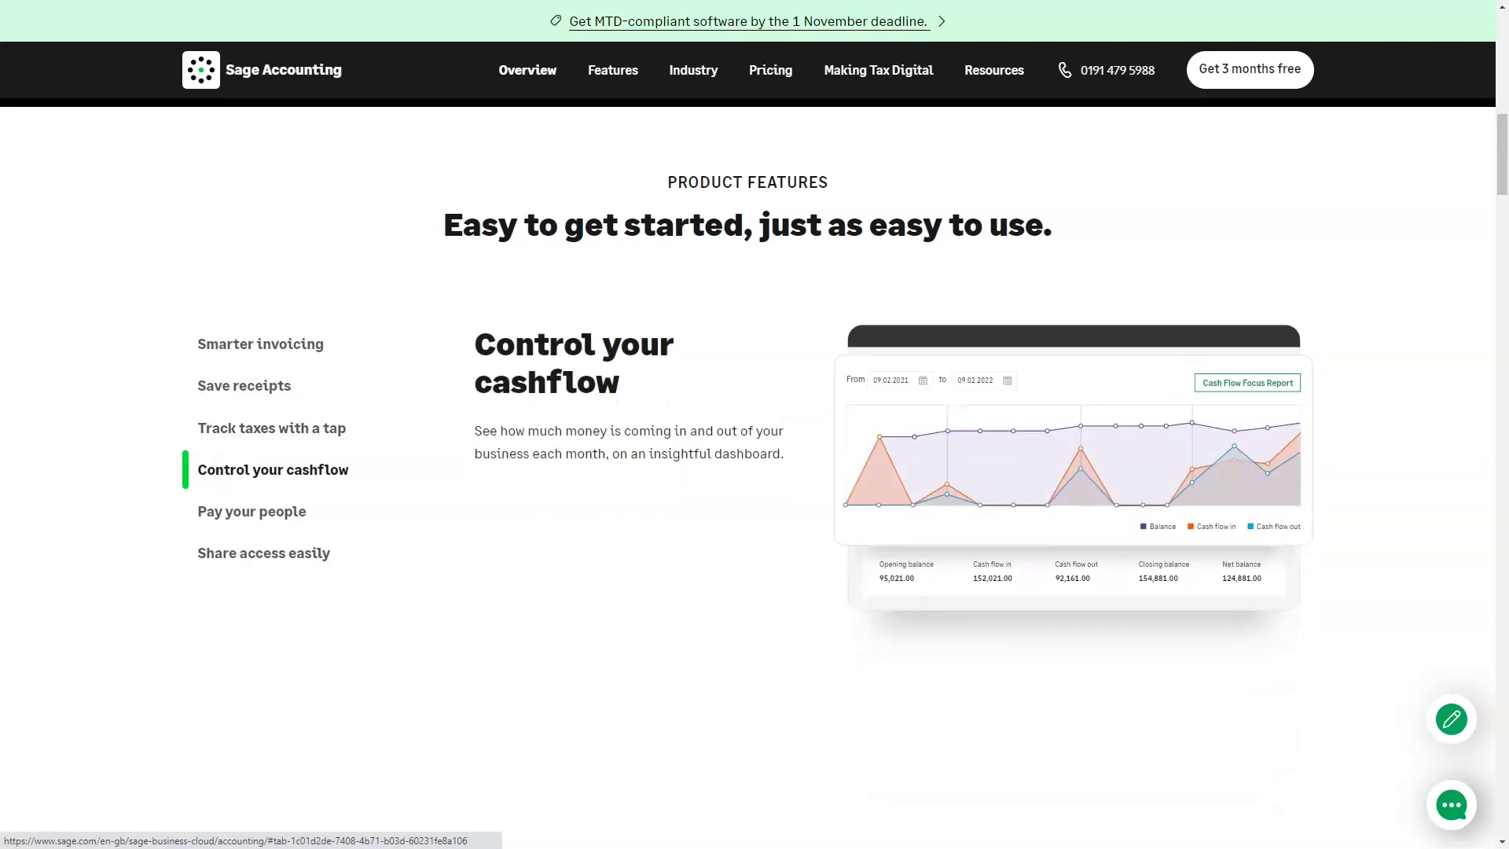
{"action": "left_click", "coordinate": [251, 510]}
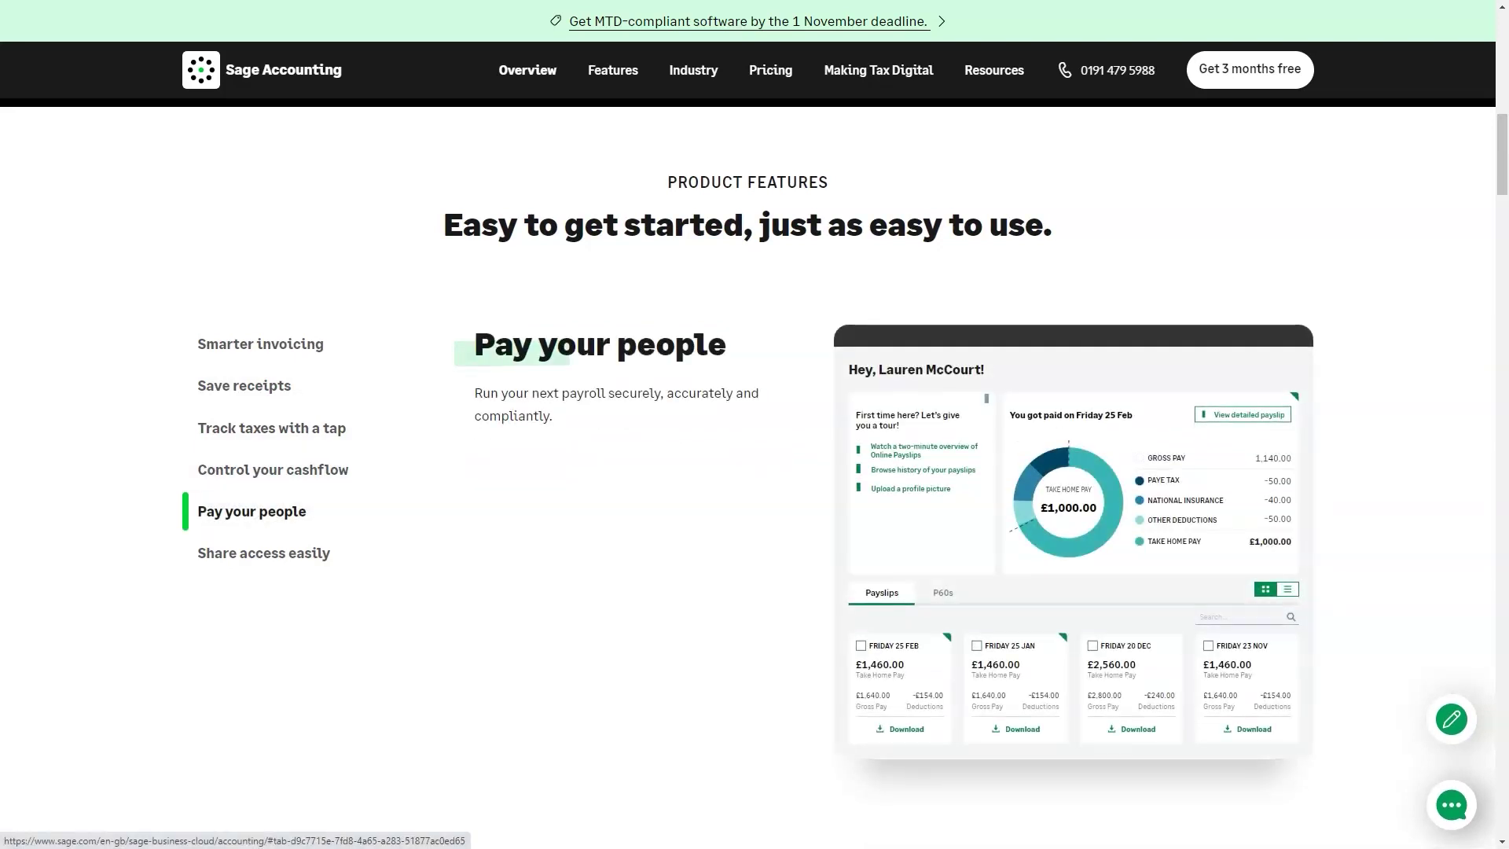
{"action": "left_click", "coordinate": [263, 554]}
{"action": "scroll", "coordinate": [755, 472], "scroll_direction": "down", "scroll_amount": 8}
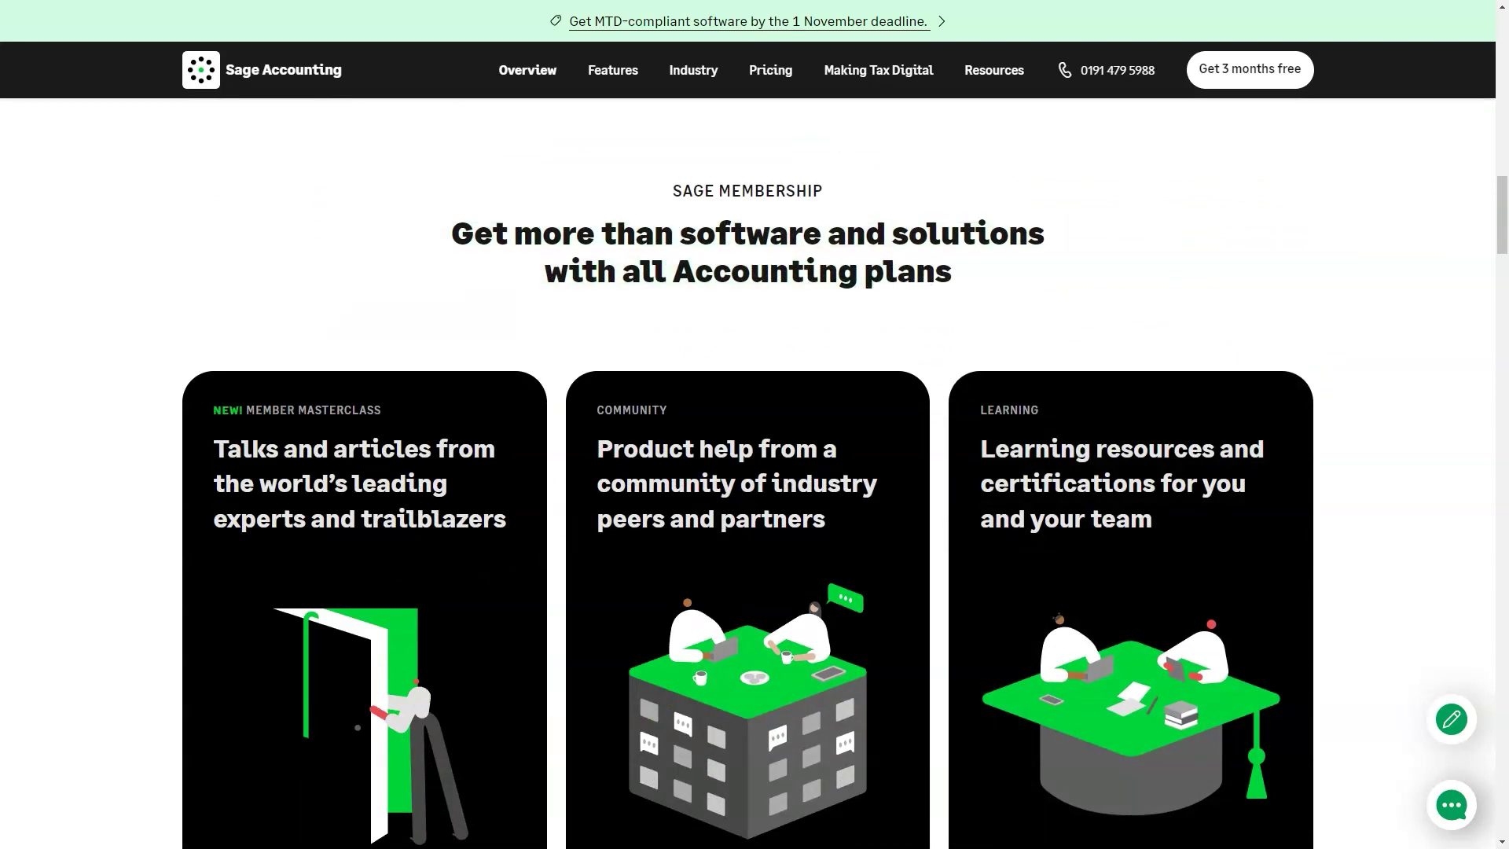
{"action": "scroll", "coordinate": [755, 472], "scroll_direction": "down", "scroll_amount": 7}
{"action": "scroll", "coordinate": [754, 471], "scroll_direction": "down", "scroll_amount": 8}
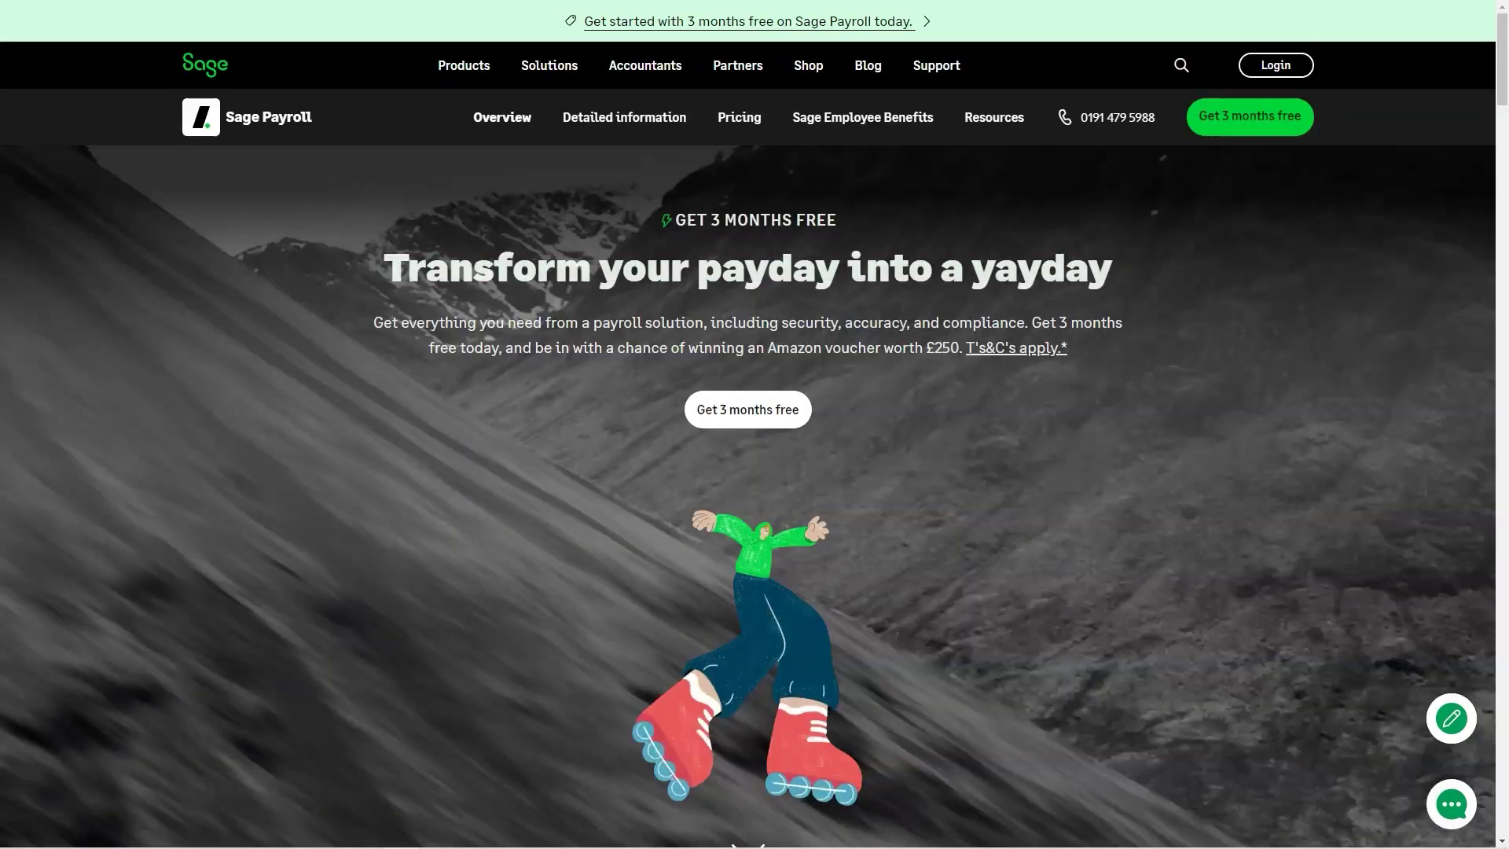
{"action": "scroll", "coordinate": [755, 472], "scroll_direction": "down", "scroll_amount": 8}
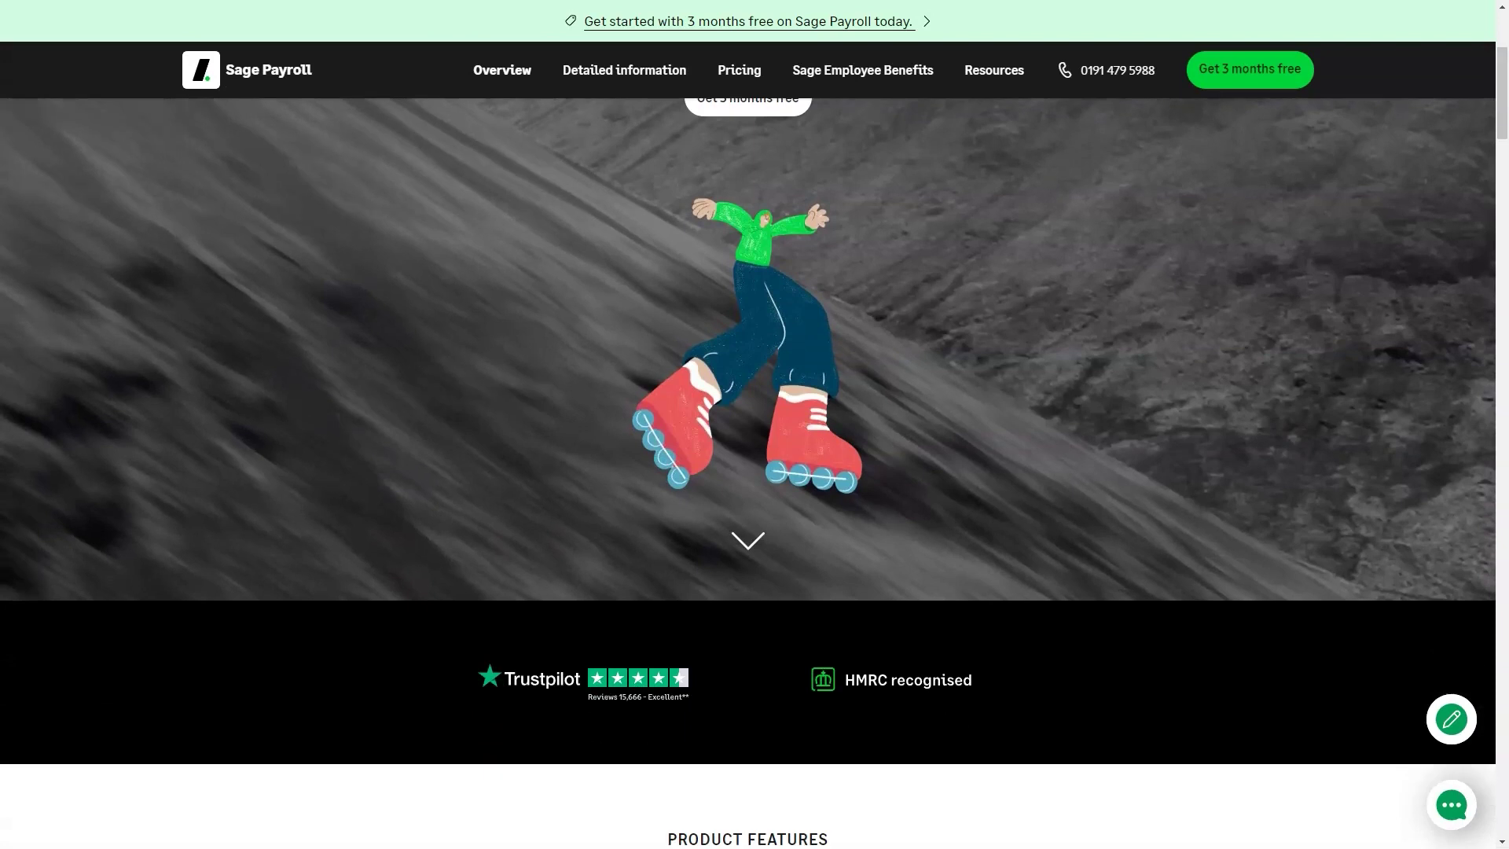
{"action": "scroll", "coordinate": [755, 473], "scroll_direction": "down", "scroll_amount": 6}
{"action": "scroll", "coordinate": [755, 471], "scroll_direction": "down", "scroll_amount": 3}
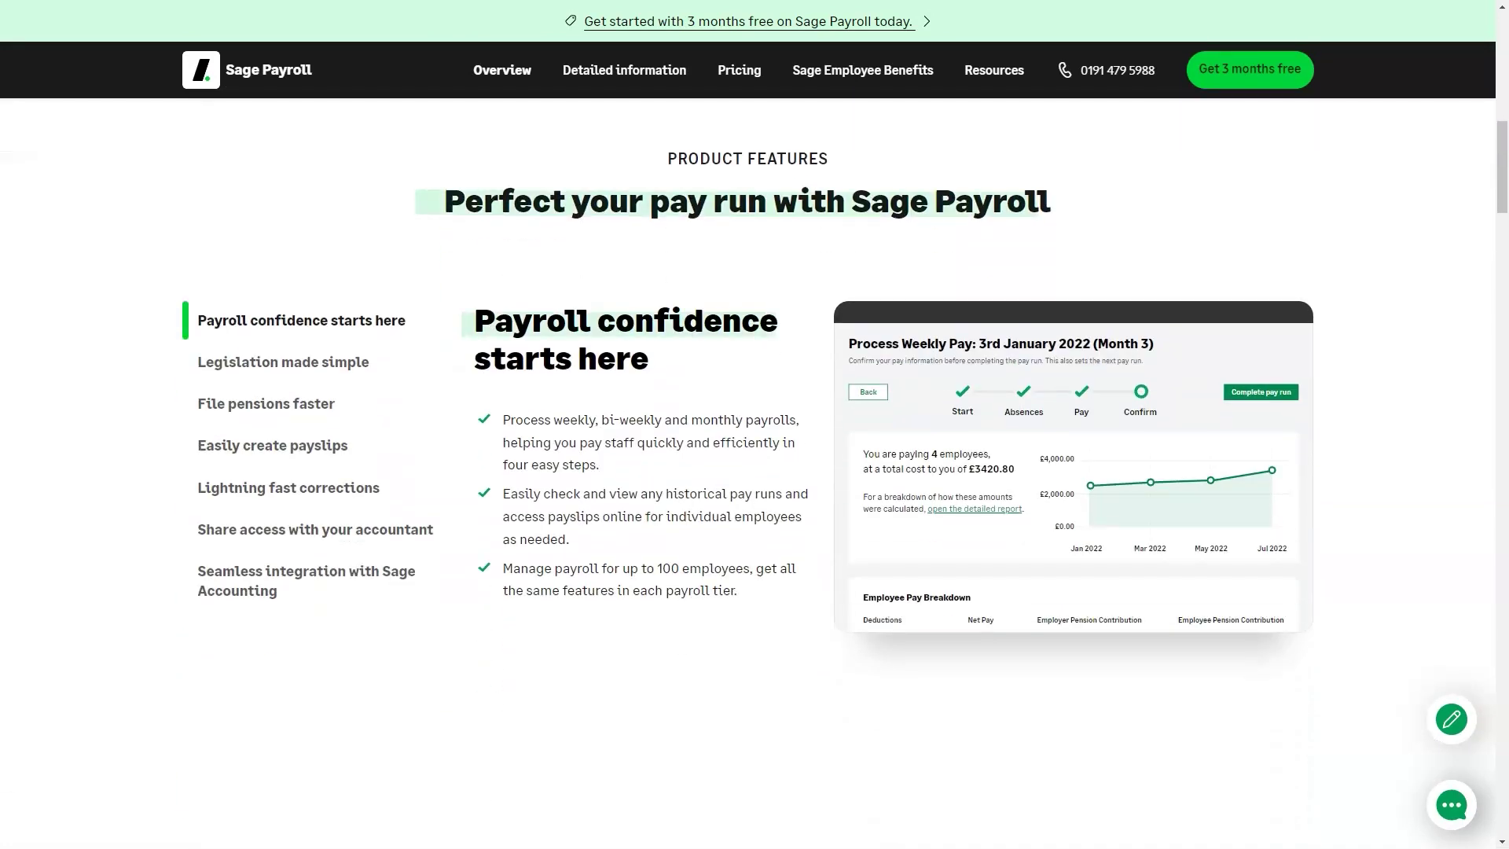
Step: View Payroll features: Legislation, Pensions, Payslips, Corrections, Accountant access, Sage Accounting integration
{"action": "left_click", "coordinate": [283, 361]}
{"action": "left_click", "coordinate": [267, 403]}
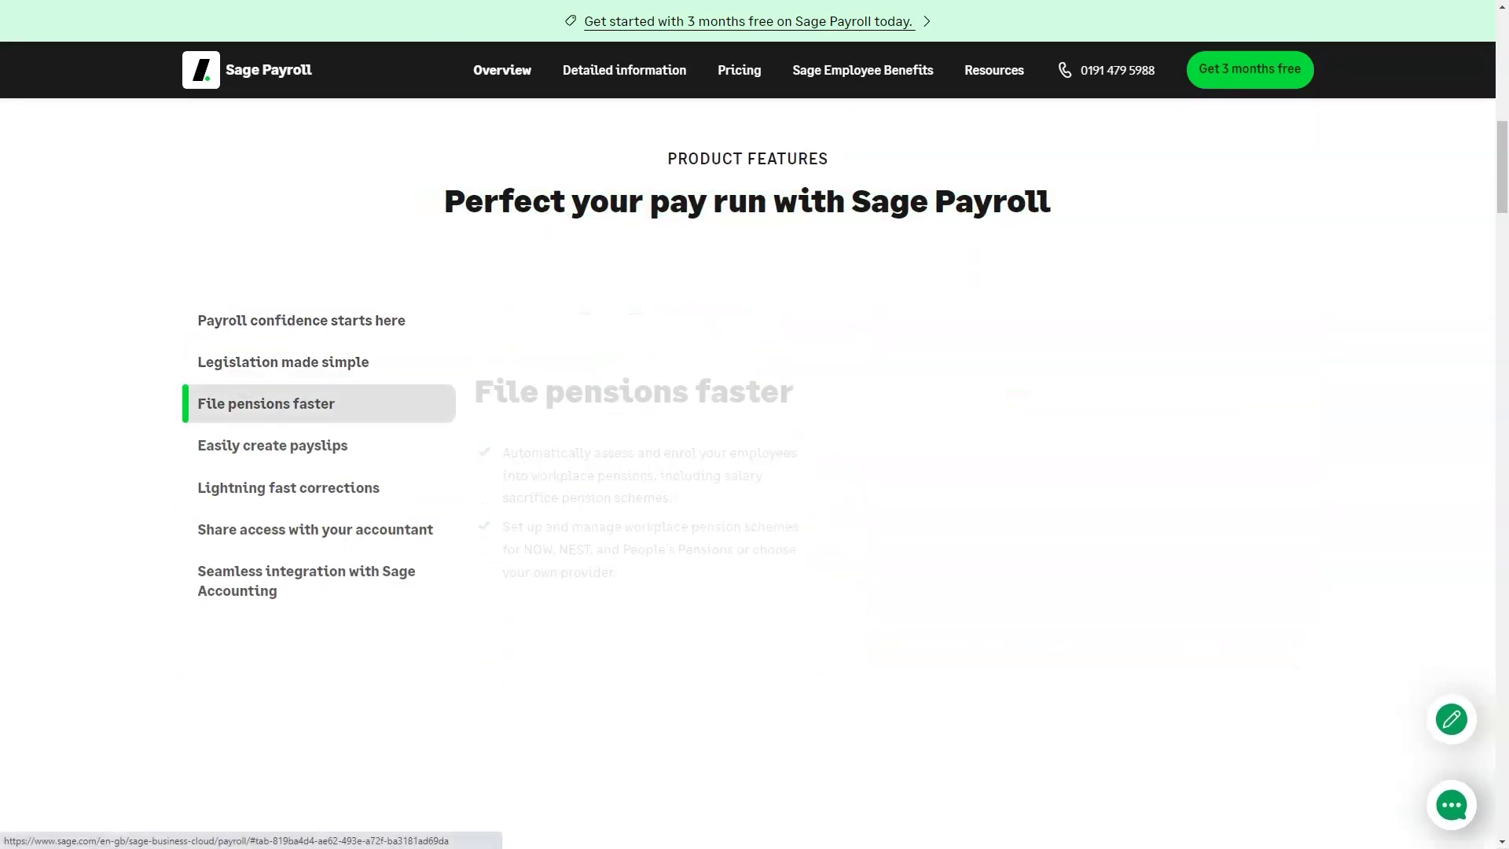
{"action": "left_click", "coordinate": [272, 444]}
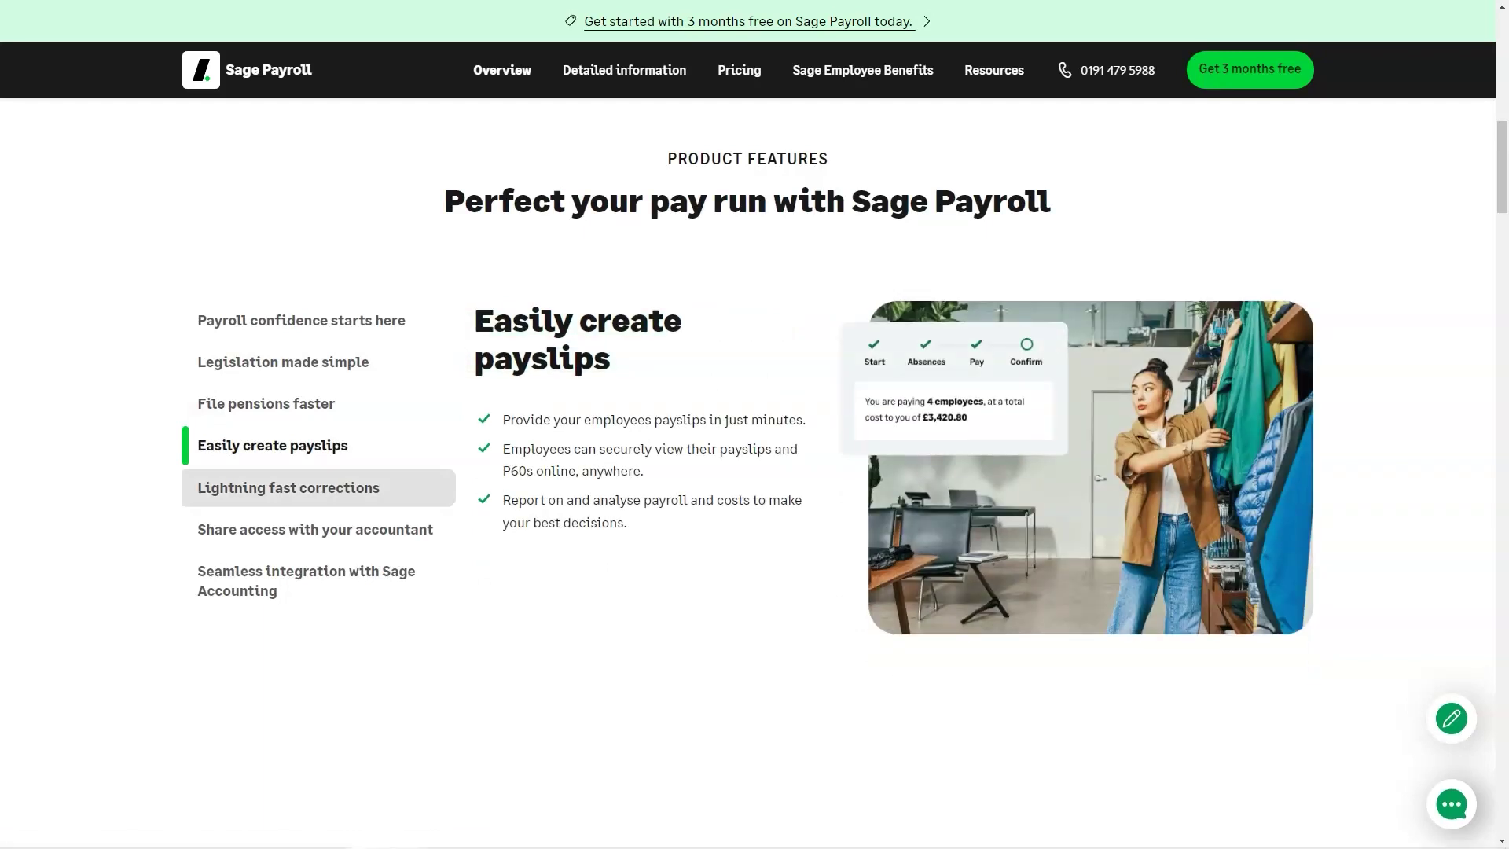
{"action": "left_click", "coordinate": [289, 486]}
{"action": "left_click", "coordinate": [315, 530]}
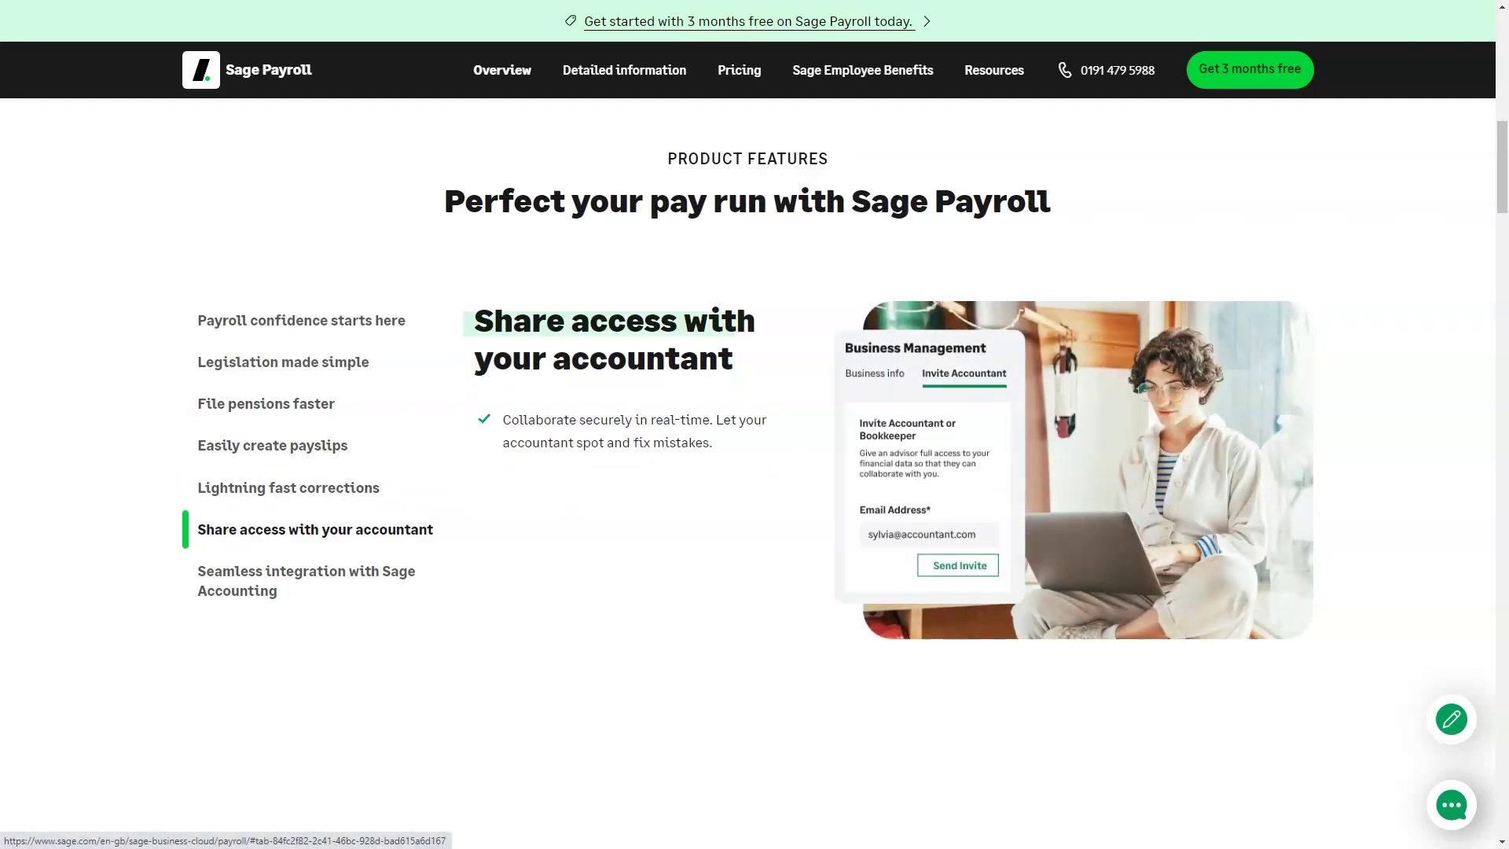
{"action": "left_click", "coordinate": [307, 581]}
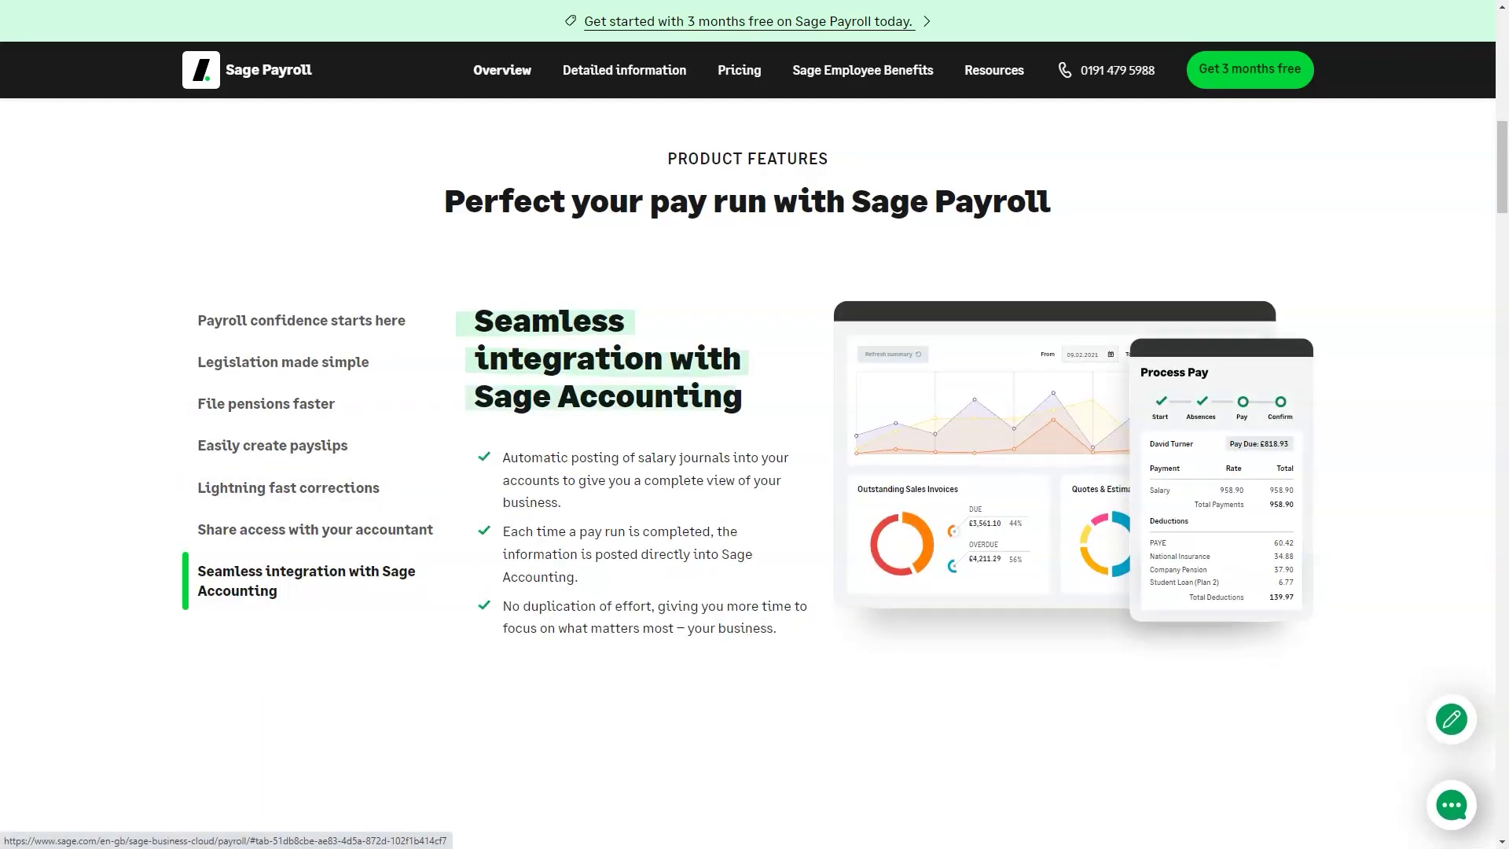
{"action": "scroll", "coordinate": [735, 621], "scroll_direction": "down", "scroll_amount": 5}
{"action": "scroll", "coordinate": [734, 622], "scroll_direction": "down", "scroll_amount": 5}
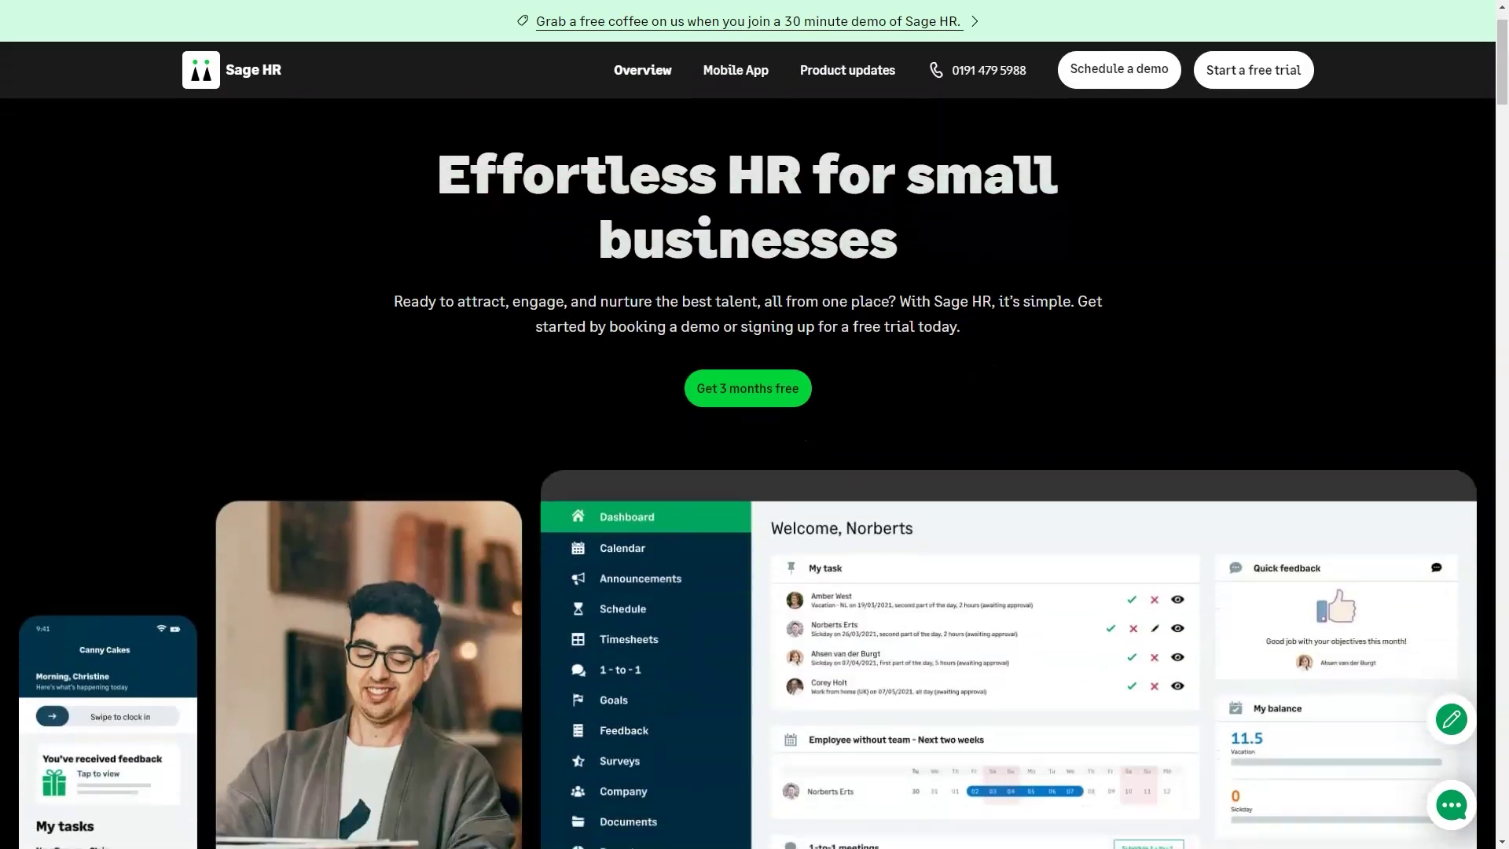
{"action": "scroll", "coordinate": [755, 472], "scroll_direction": "down", "scroll_amount": 4}
{"action": "scroll", "coordinate": [755, 472], "scroll_direction": "down", "scroll_amount": 4}
{"action": "scroll", "coordinate": [754, 471], "scroll_direction": "down", "scroll_amount": 3}
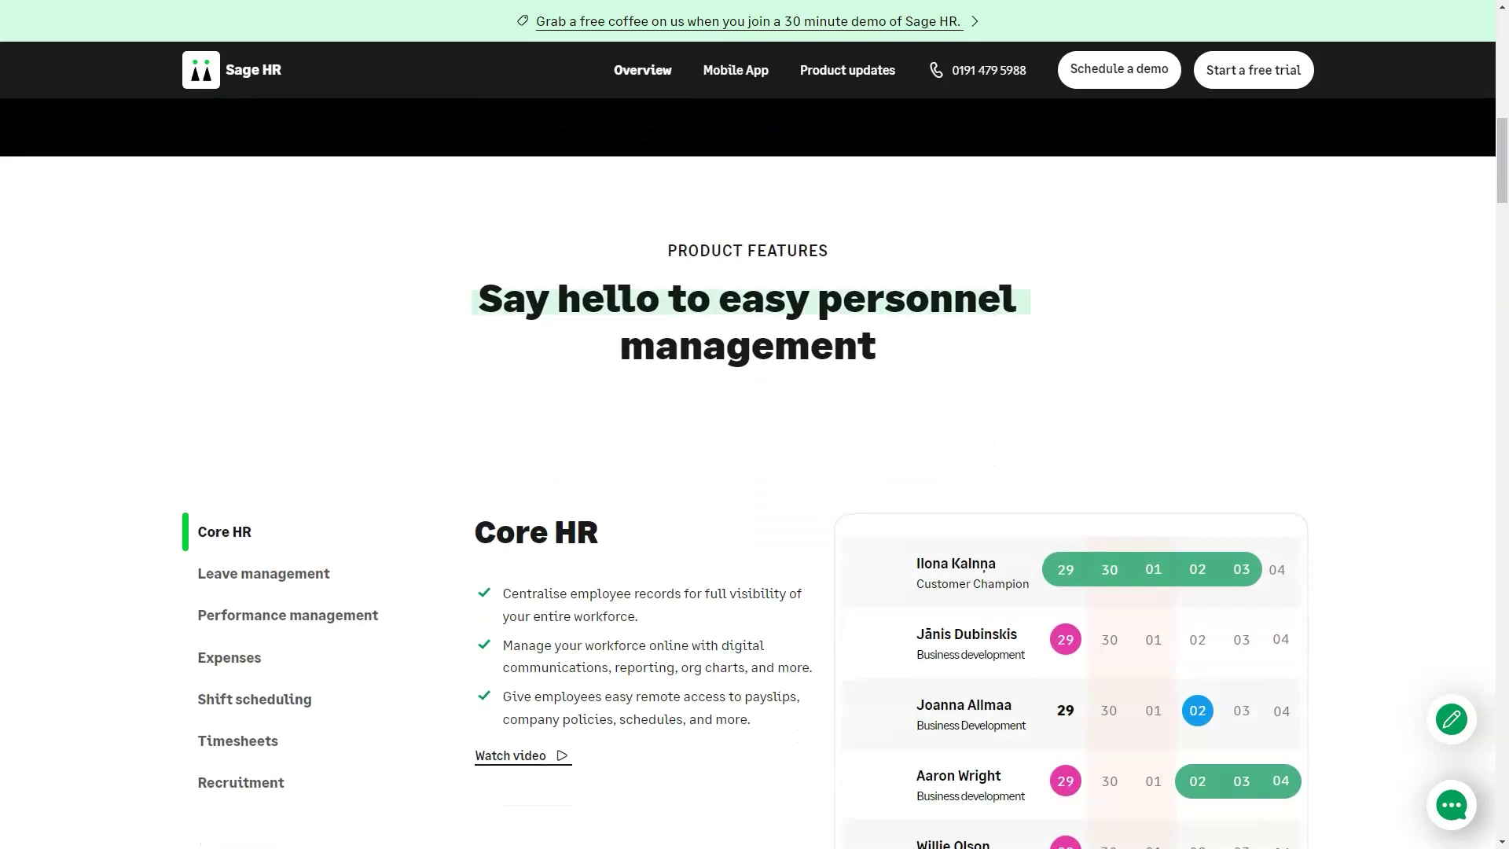
{"action": "scroll", "coordinate": [755, 472], "scroll_direction": "down", "scroll_amount": 2}
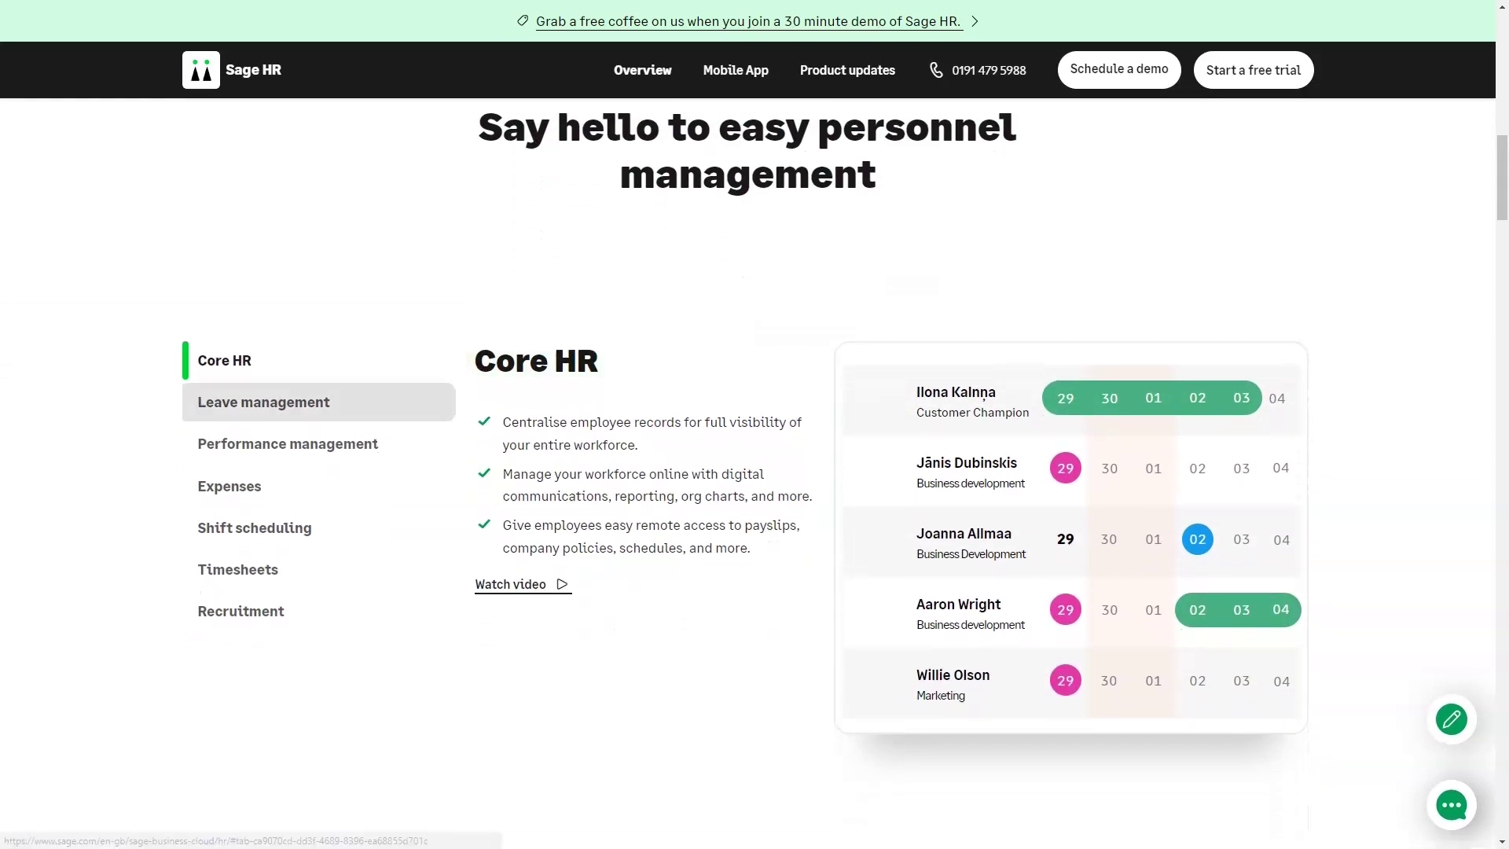
Step: View Sage HR's Leave, Performance, Expenses, Shift scheduling, Timesheets and Recruitment features
{"action": "left_click", "coordinate": [263, 401]}
{"action": "left_click", "coordinate": [288, 444]}
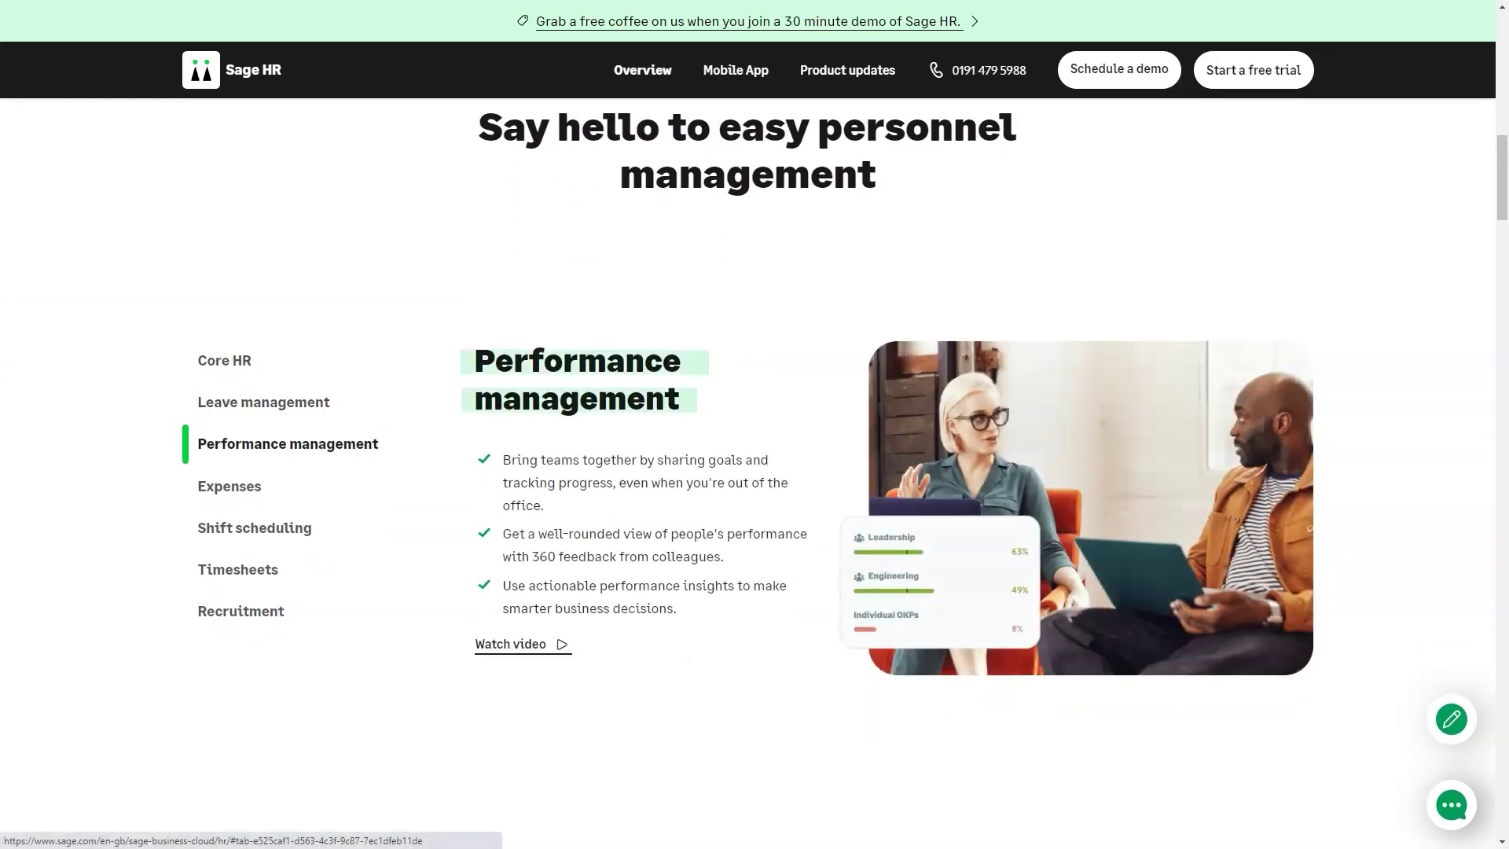
{"action": "left_click", "coordinate": [229, 486]}
{"action": "left_click", "coordinate": [253, 527]}
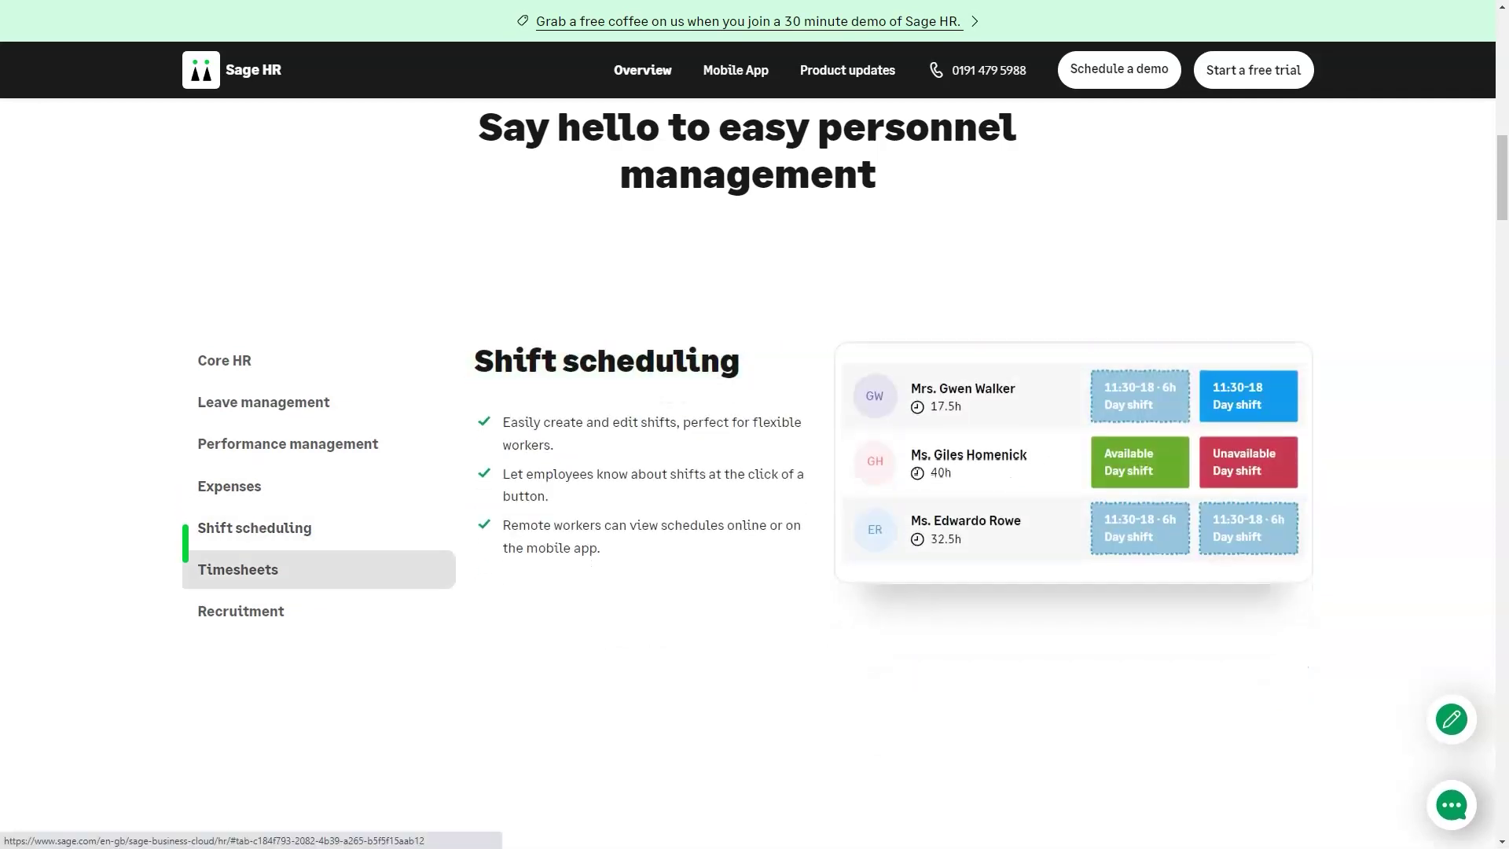
{"action": "left_click", "coordinate": [237, 568]}
{"action": "left_click", "coordinate": [240, 611]}
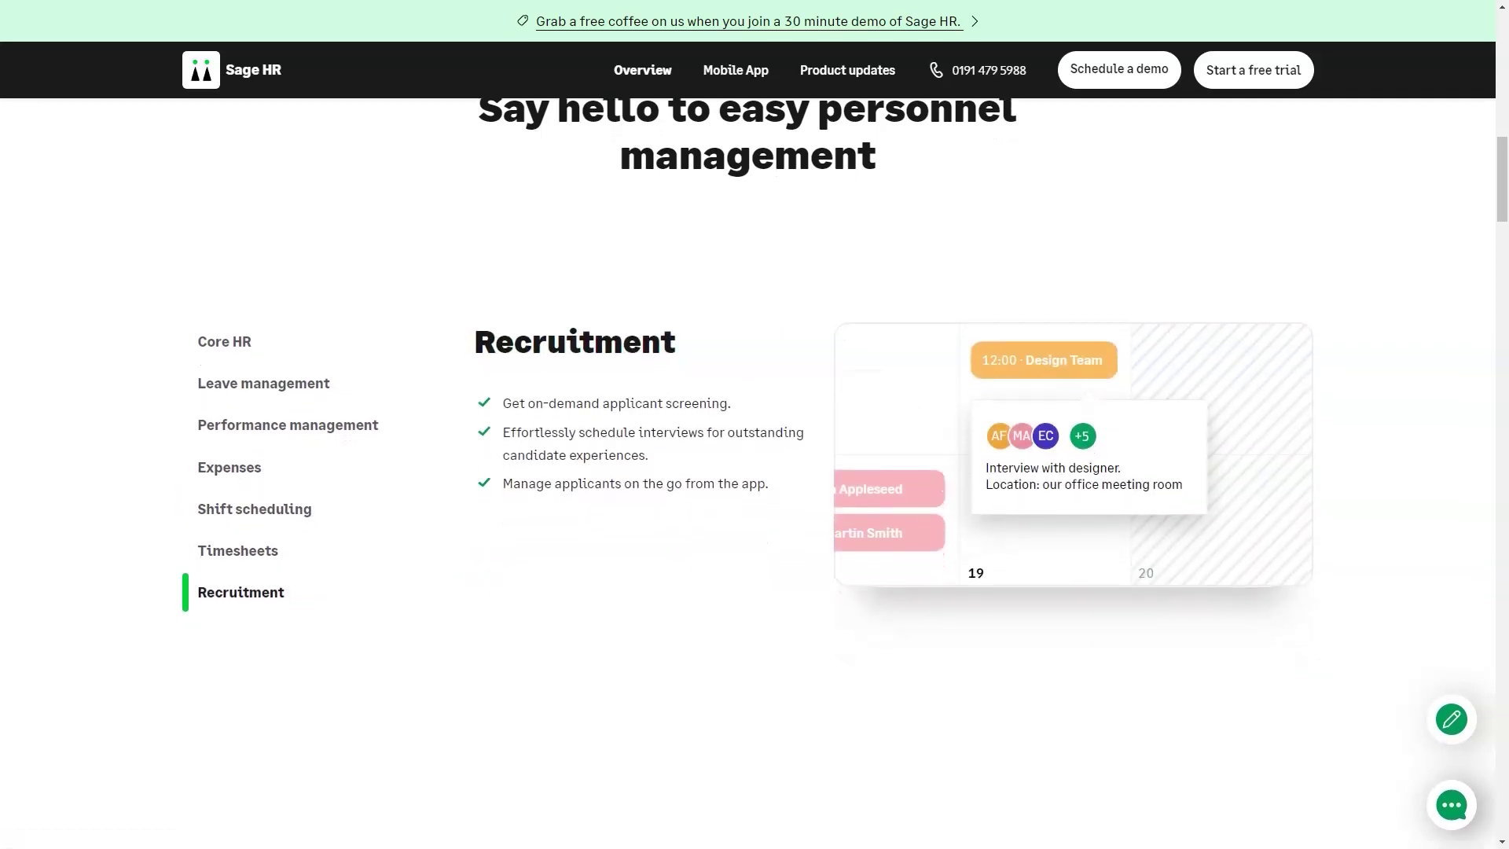
{"action": "scroll", "coordinate": [754, 472], "scroll_direction": "down", "scroll_amount": 5}
{"action": "scroll", "coordinate": [754, 472], "scroll_direction": "down", "scroll_amount": 5}
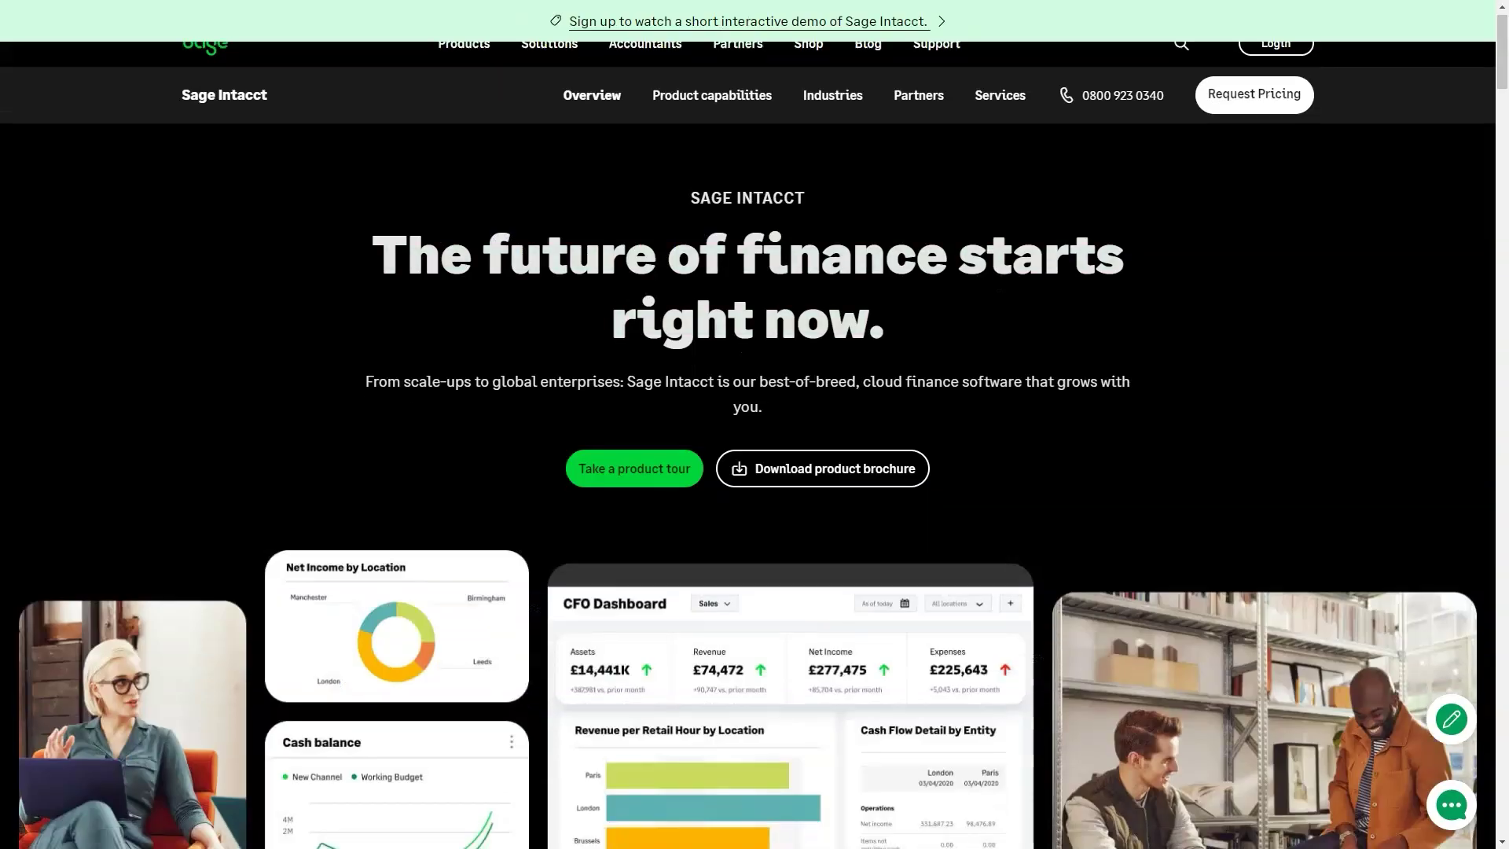
{"action": "scroll", "coordinate": [754, 473], "scroll_direction": "down", "scroll_amount": 5}
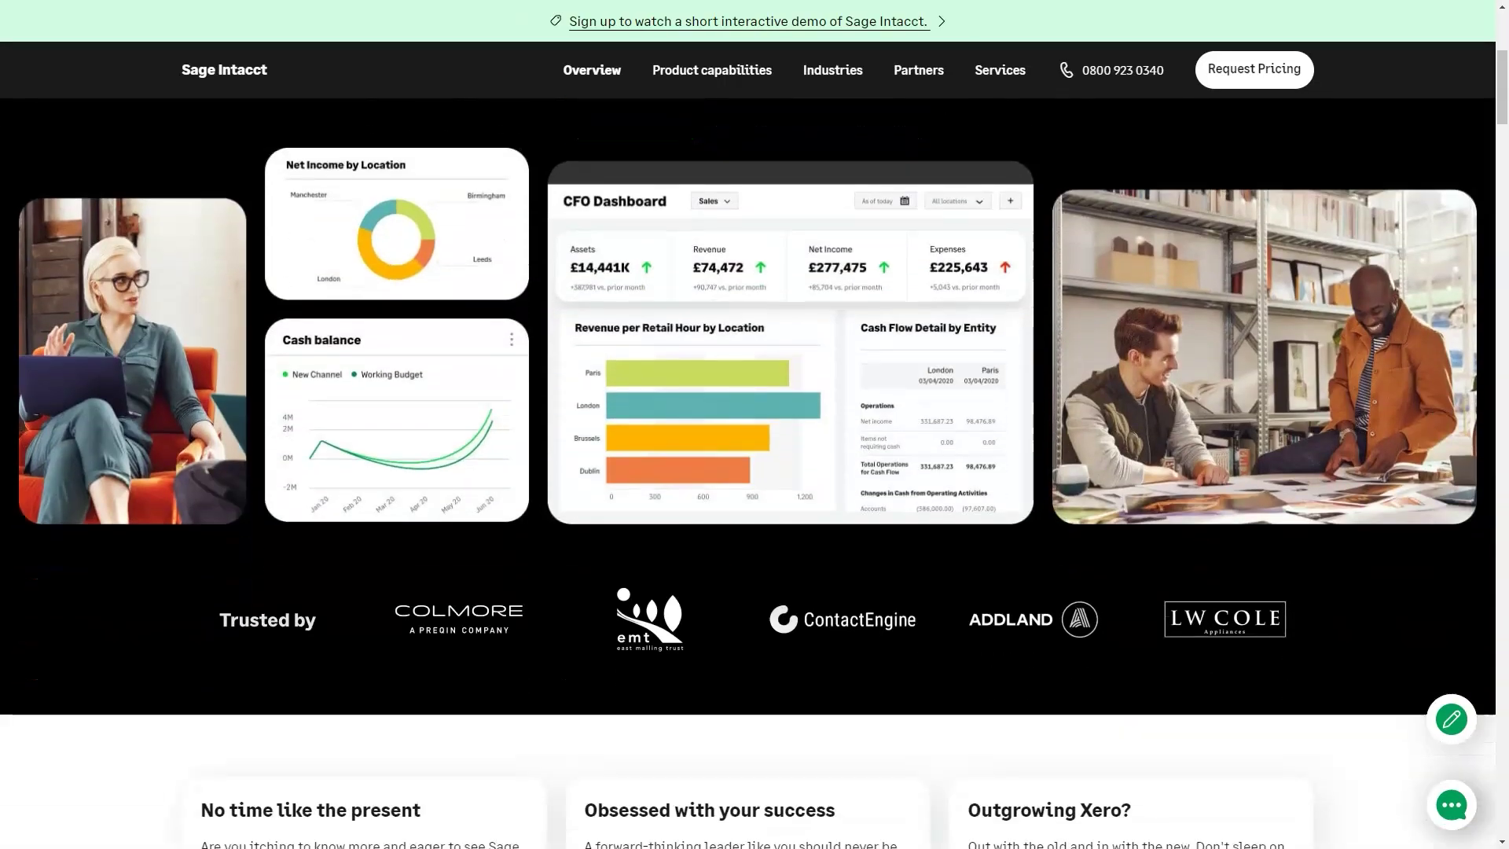
{"action": "scroll", "coordinate": [755, 472], "scroll_direction": "down", "scroll_amount": 5}
{"action": "scroll", "coordinate": [754, 472], "scroll_direction": "down", "scroll_amount": 5}
{"action": "scroll", "coordinate": [754, 471], "scroll_direction": "down", "scroll_amount": 1}
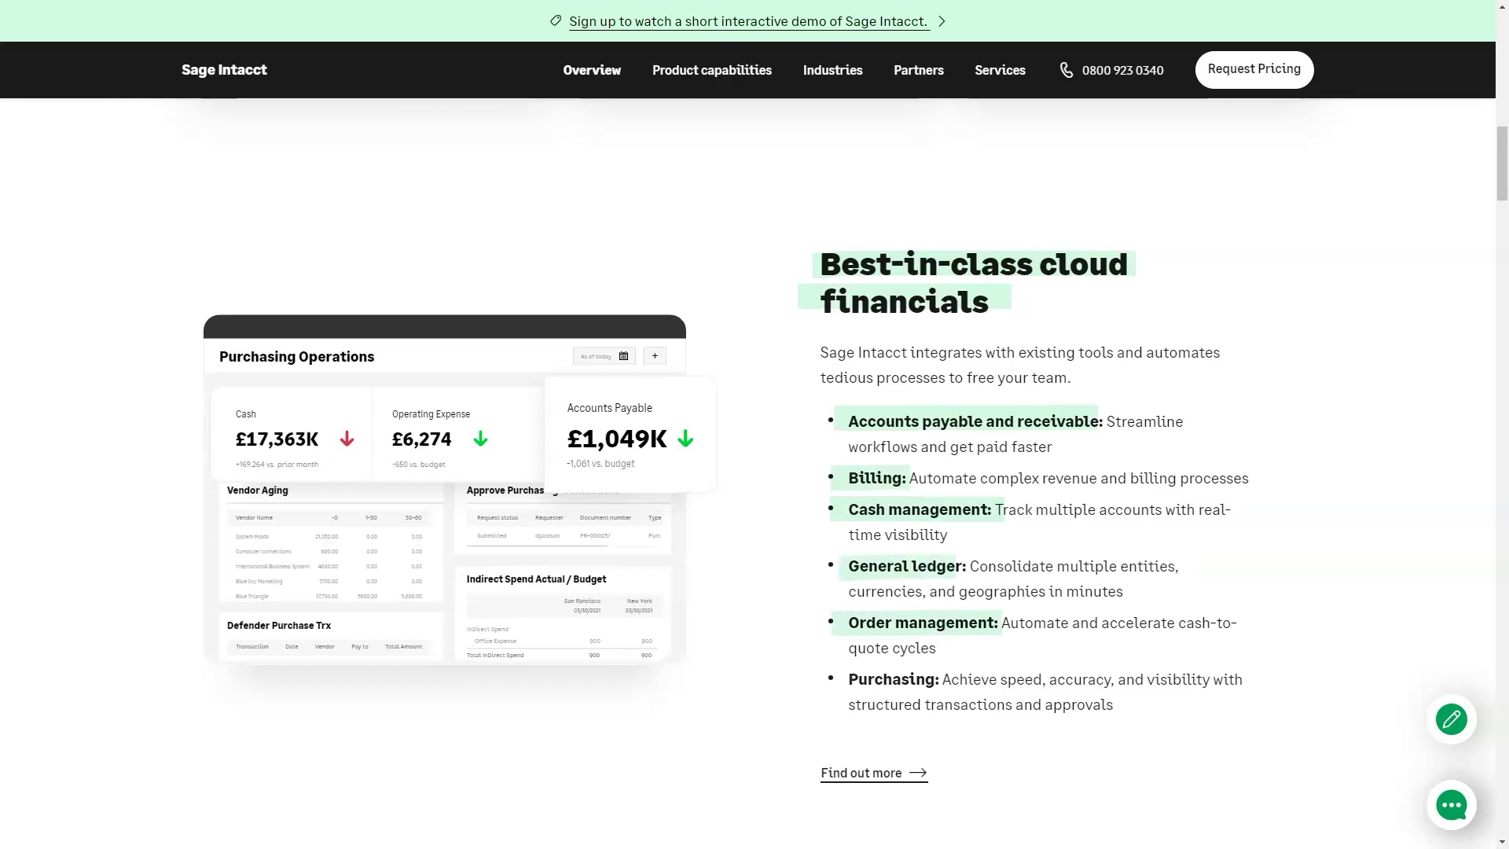
{"action": "scroll", "coordinate": [755, 472], "scroll_direction": "down", "scroll_amount": 5}
{"action": "scroll", "coordinate": [754, 473], "scroll_direction": "down", "scroll_amount": 5}
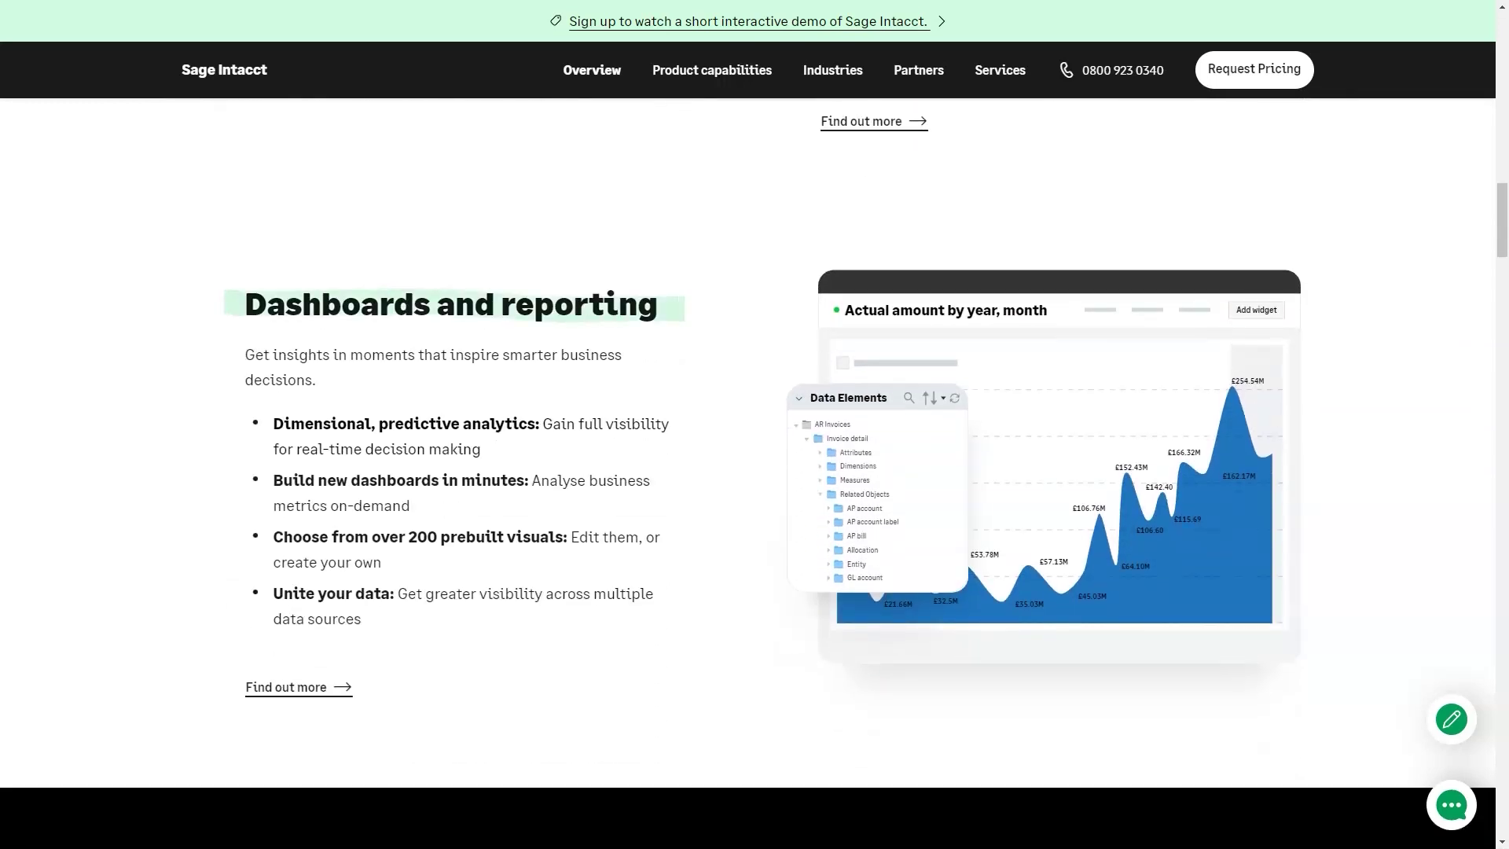
{"action": "scroll", "coordinate": [755, 472], "scroll_direction": "down", "scroll_amount": 3}
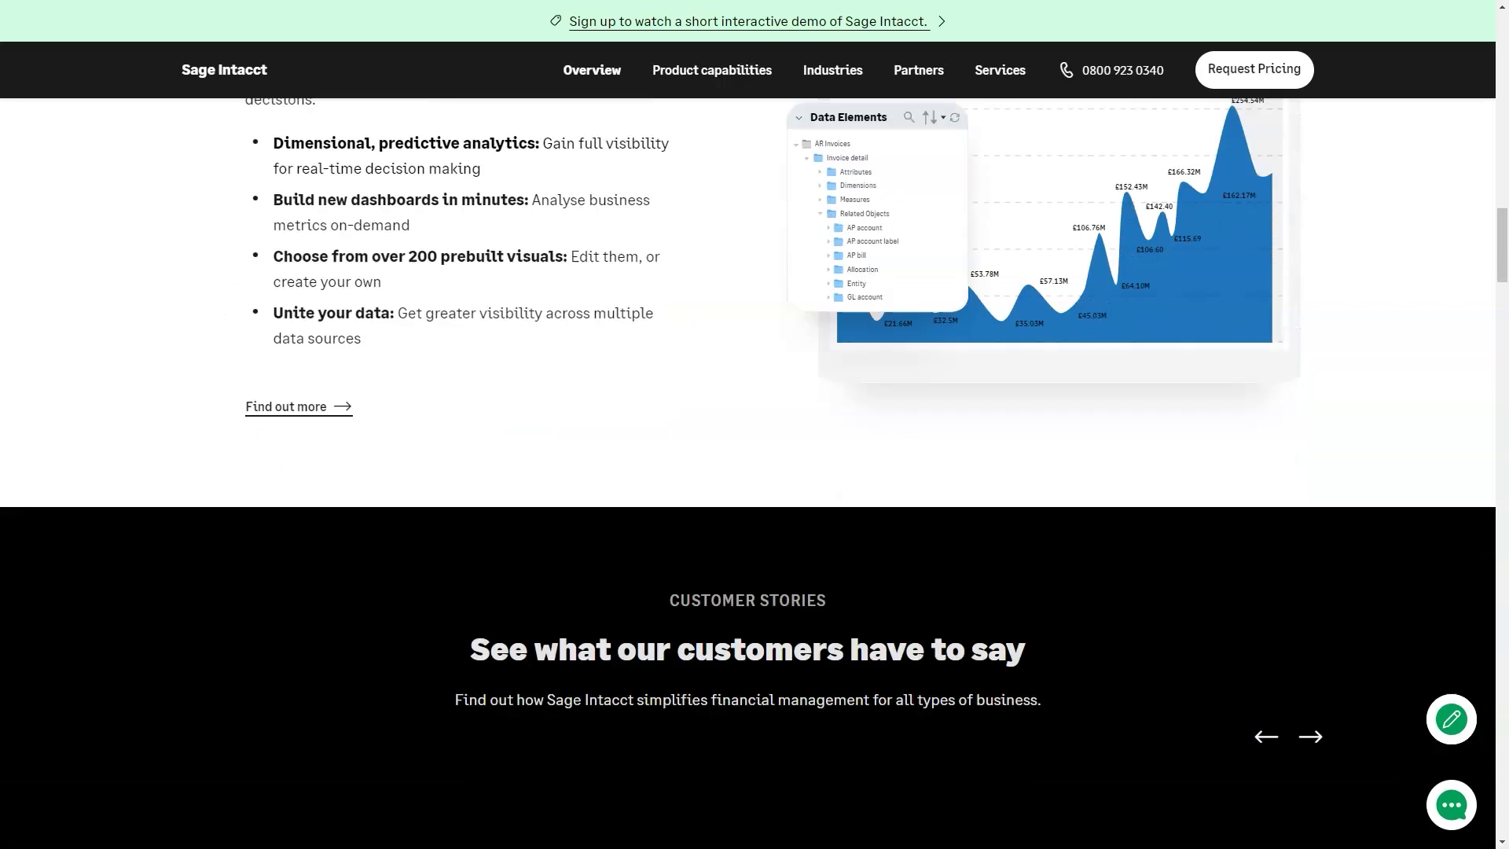
{"action": "scroll", "coordinate": [756, 472], "scroll_direction": "down", "scroll_amount": 3}
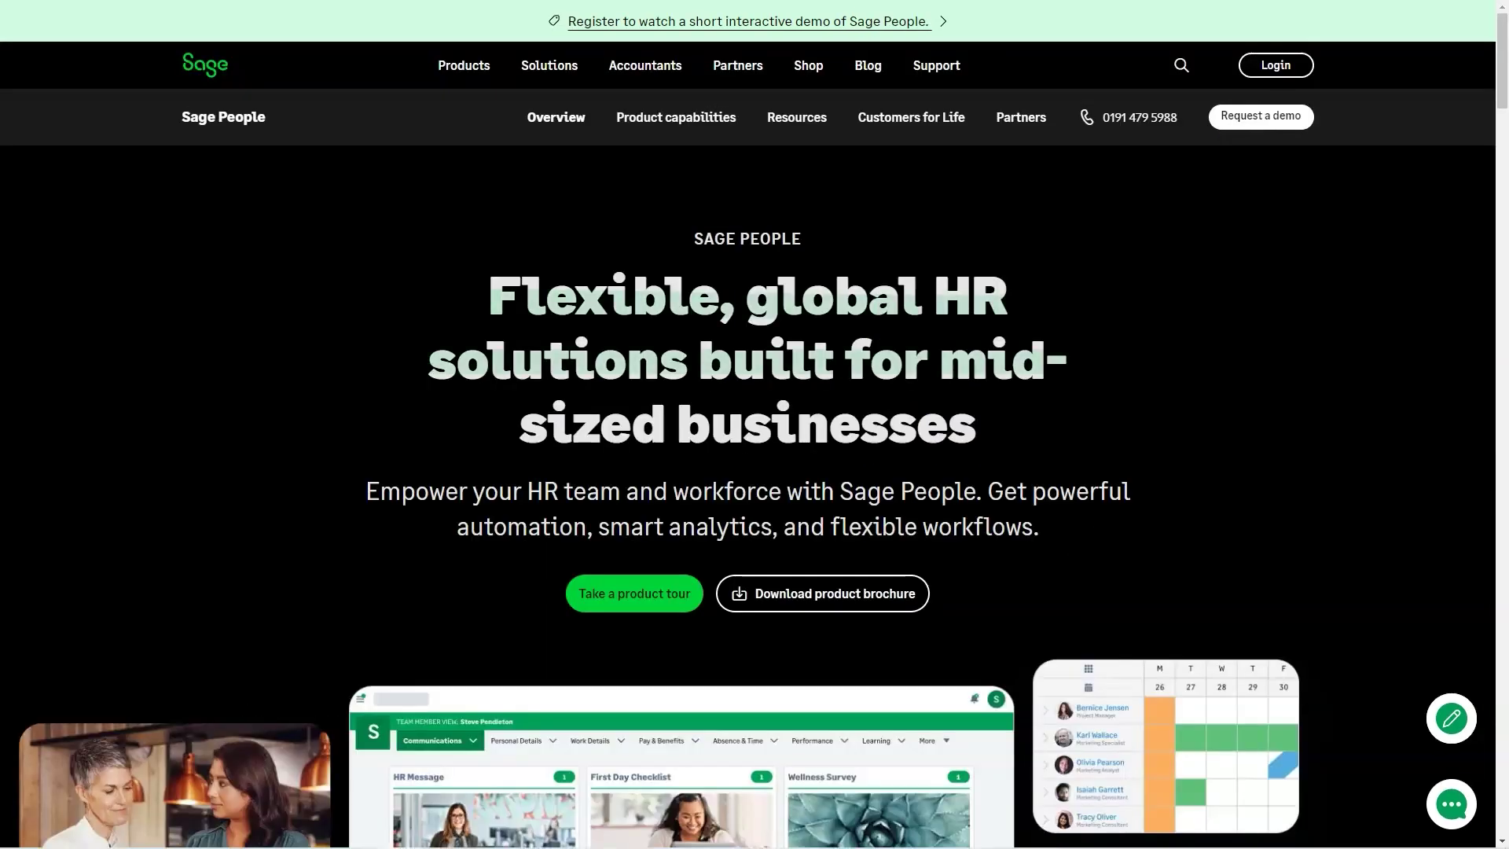
{"action": "scroll", "coordinate": [755, 472], "scroll_direction": "down", "scroll_amount": 3}
{"action": "scroll", "coordinate": [755, 471], "scroll_direction": "down", "scroll_amount": 3}
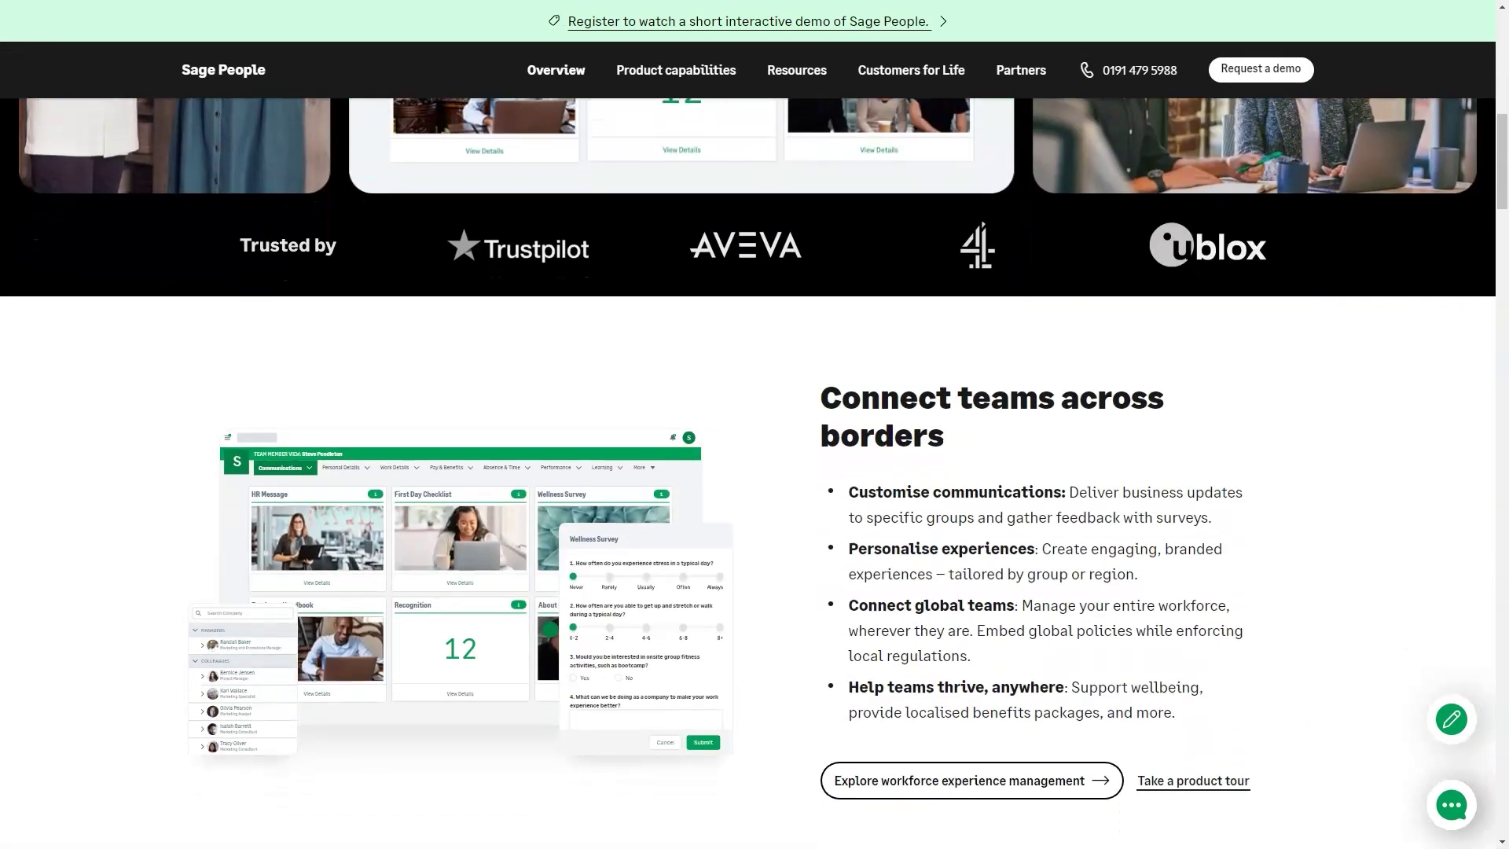
{"action": "scroll", "coordinate": [754, 473], "scroll_direction": "down", "scroll_amount": 2}
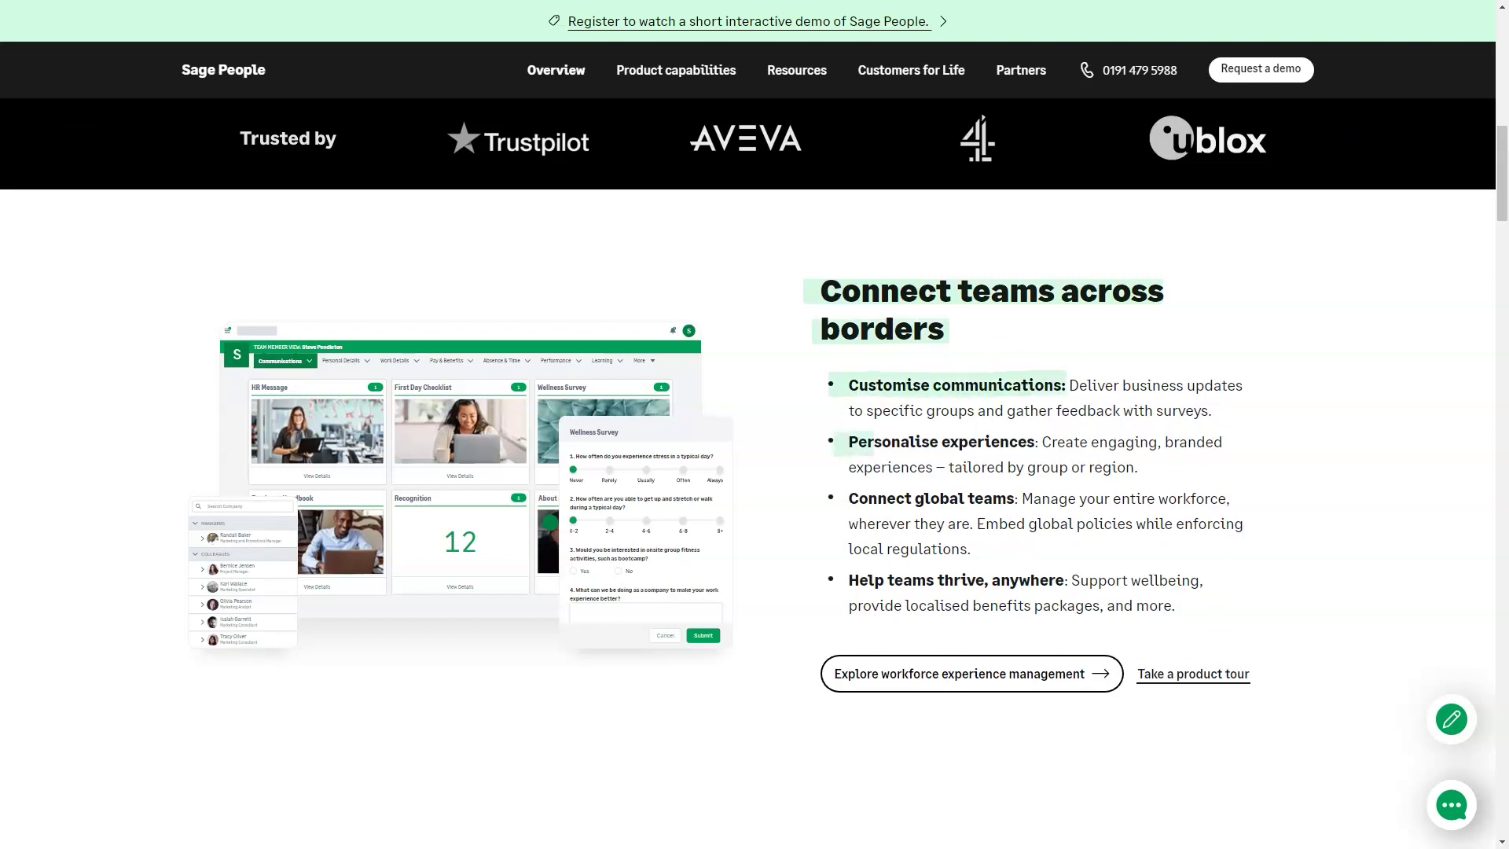
{"action": "scroll", "coordinate": [755, 471], "scroll_direction": "down", "scroll_amount": 3}
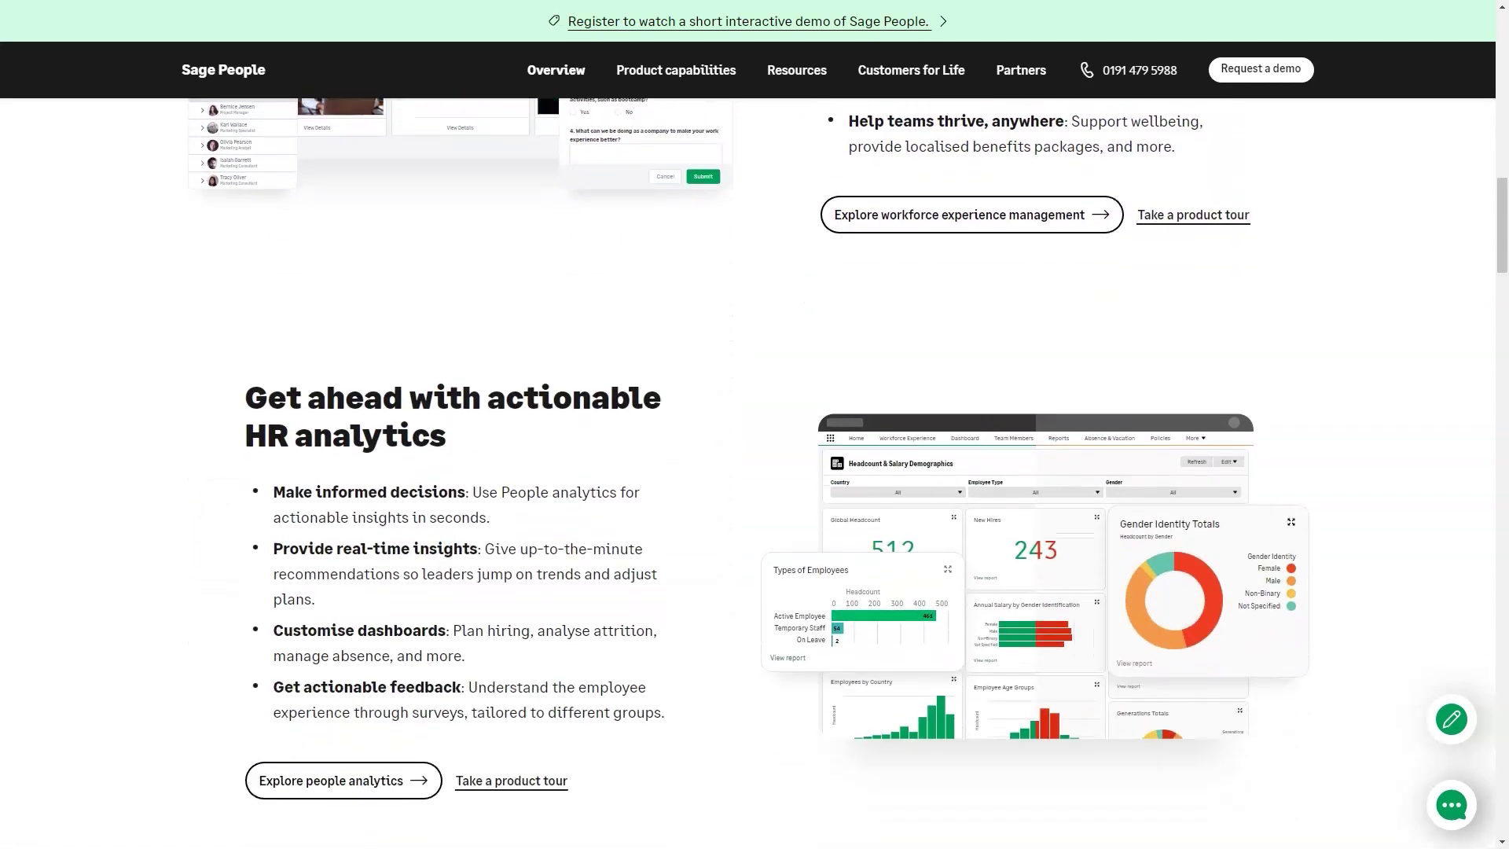
{"action": "scroll", "coordinate": [755, 472], "scroll_direction": "down", "scroll_amount": 2}
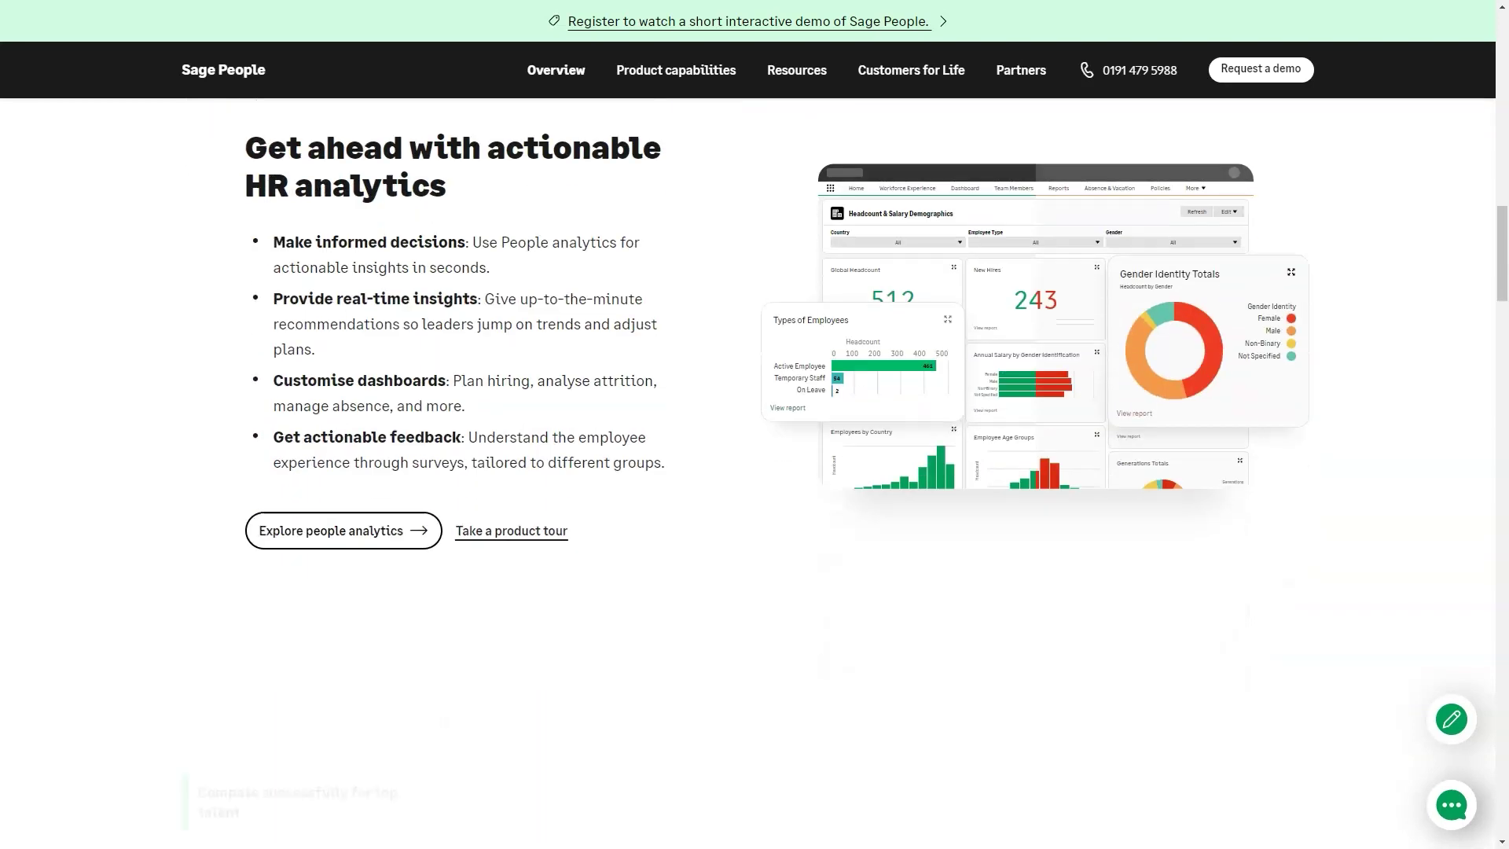
{"action": "scroll", "coordinate": [755, 472], "scroll_direction": "down", "scroll_amount": 5}
Step: View Sage People's Automate HR processes, Better ways of working and Payroll features
{"action": "left_click", "coordinate": [277, 461]}
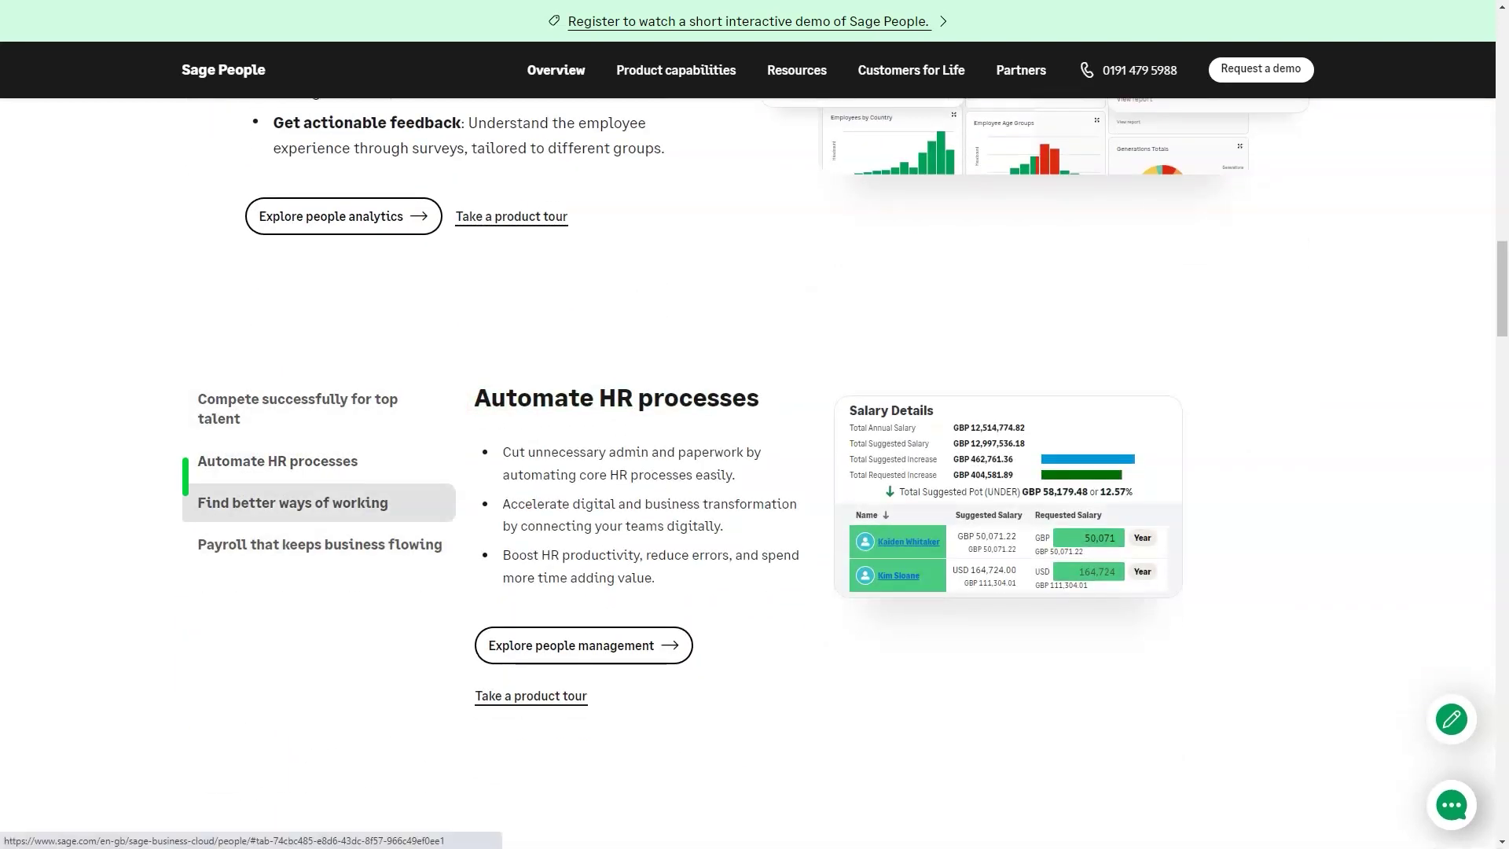
{"action": "left_click", "coordinate": [293, 502]}
{"action": "left_click", "coordinate": [320, 543]}
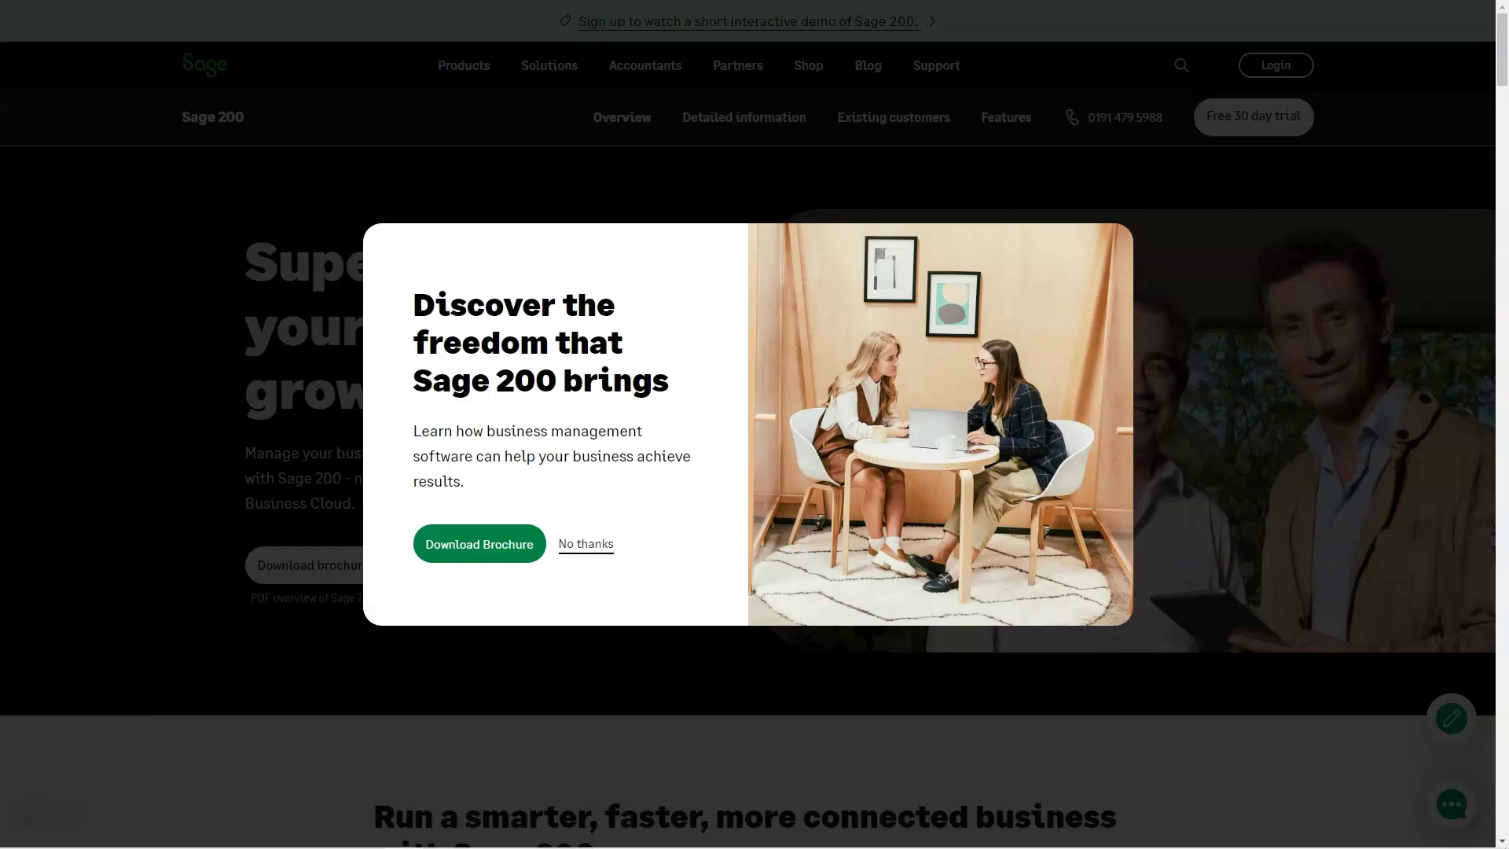
Step: Dismiss the popup covering the Sage 200 page
{"action": "left_click", "coordinate": [585, 543]}
{"action": "scroll", "coordinate": [754, 473], "scroll_direction": "down", "scroll_amount": 5}
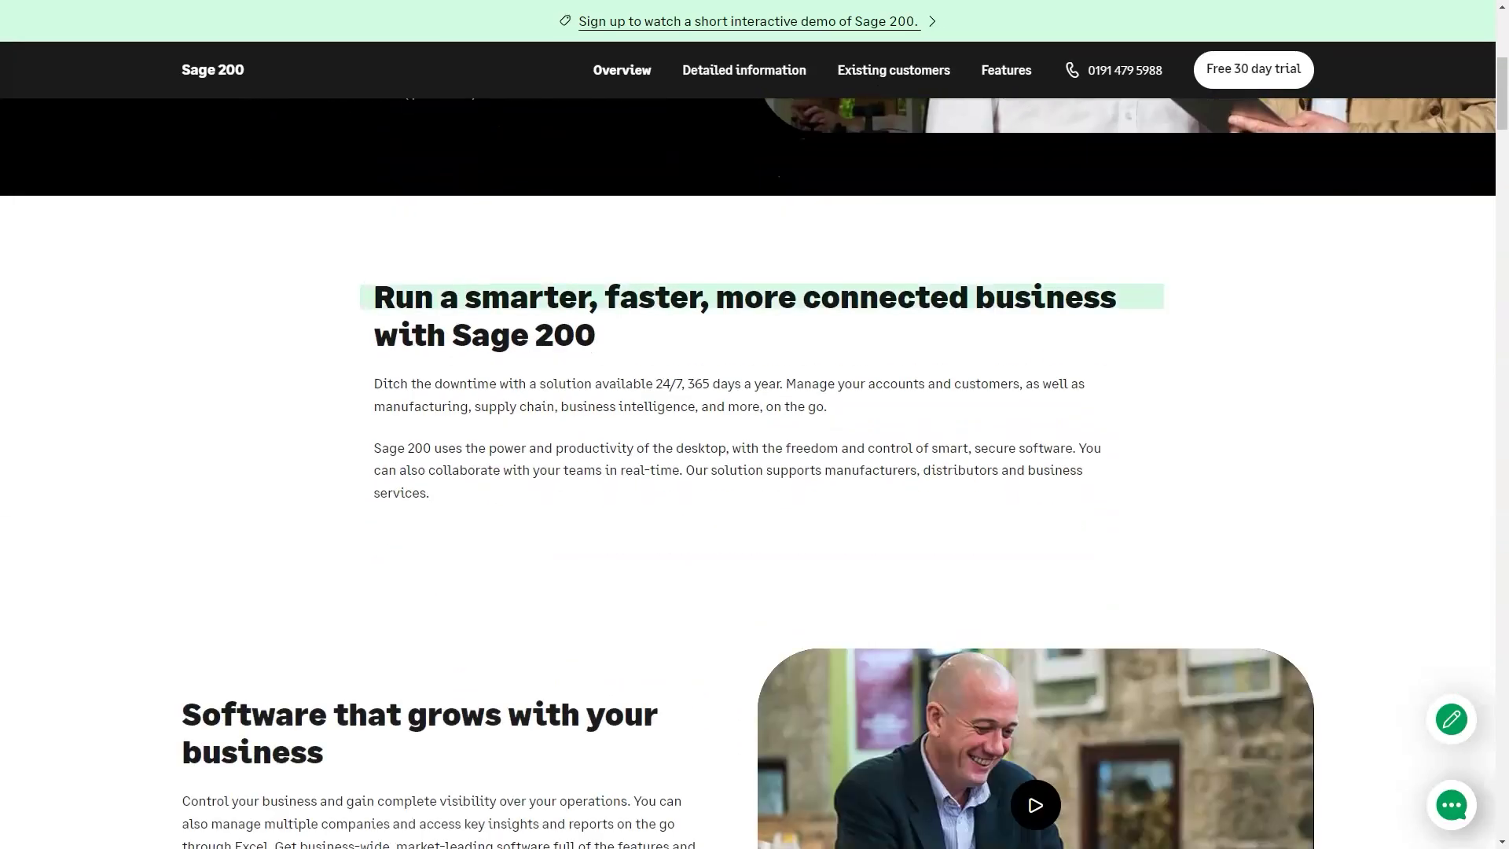
{"action": "scroll", "coordinate": [754, 473], "scroll_direction": "down", "scroll_amount": 4}
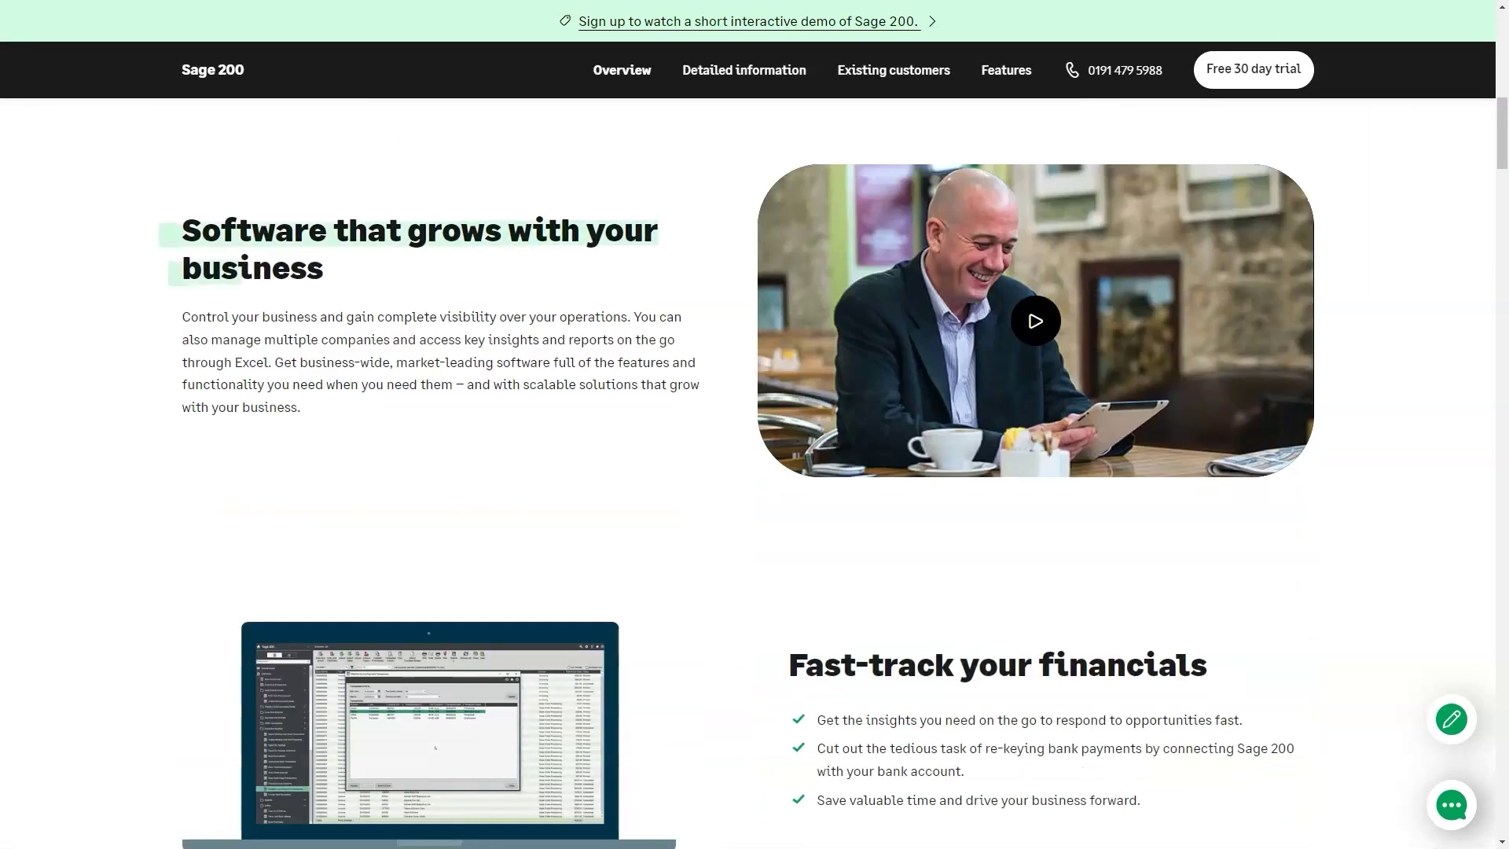
{"action": "scroll", "coordinate": [755, 473], "scroll_direction": "down", "scroll_amount": 3}
{"action": "scroll", "coordinate": [754, 472], "scroll_direction": "down", "scroll_amount": 3}
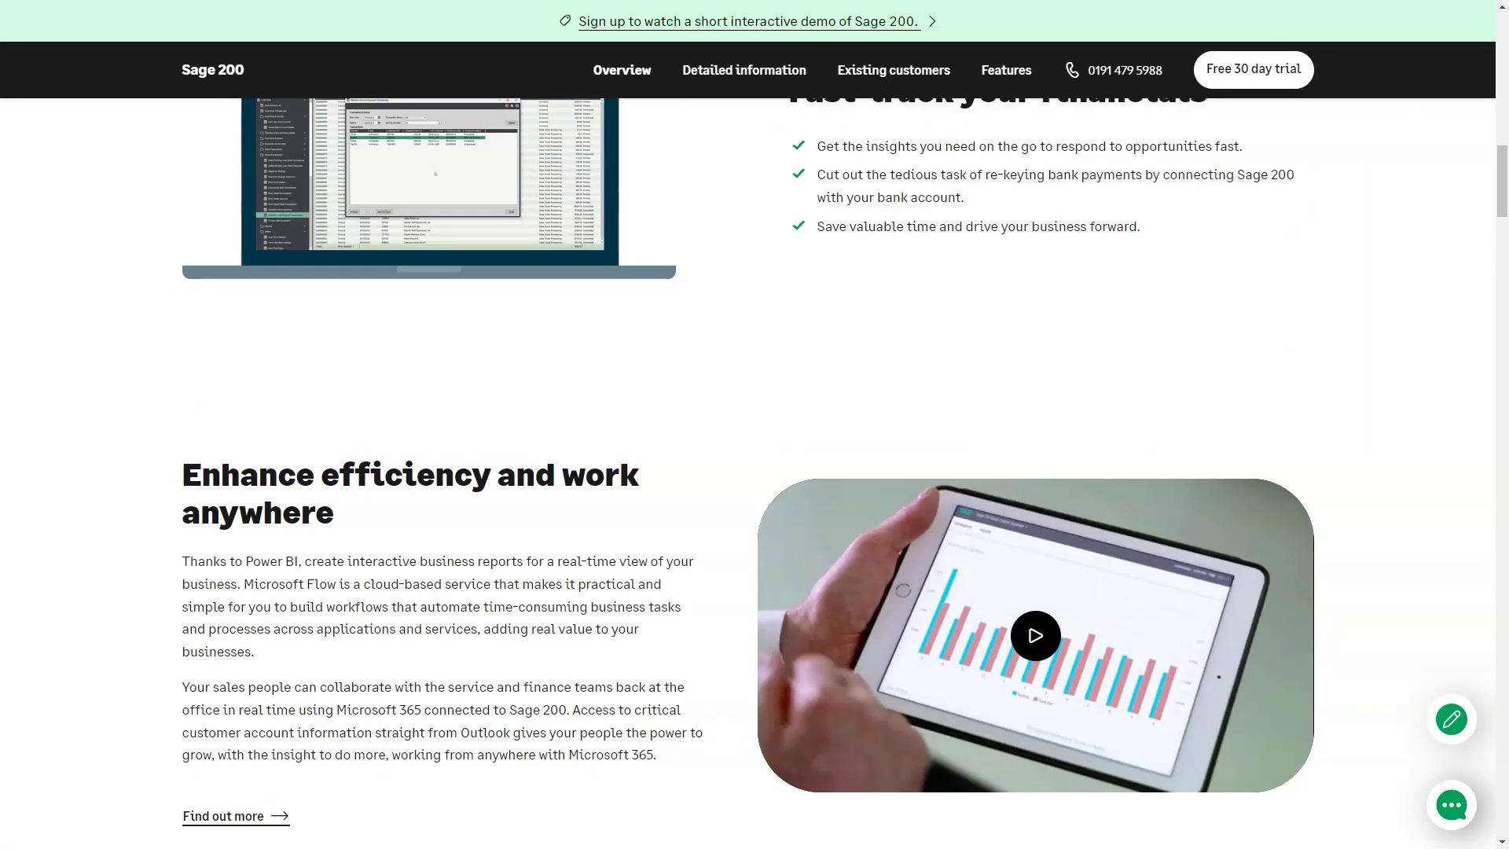
{"action": "scroll", "coordinate": [755, 471], "scroll_direction": "down", "scroll_amount": 5}
{"action": "scroll", "coordinate": [754, 472], "scroll_direction": "down", "scroll_amount": 2}
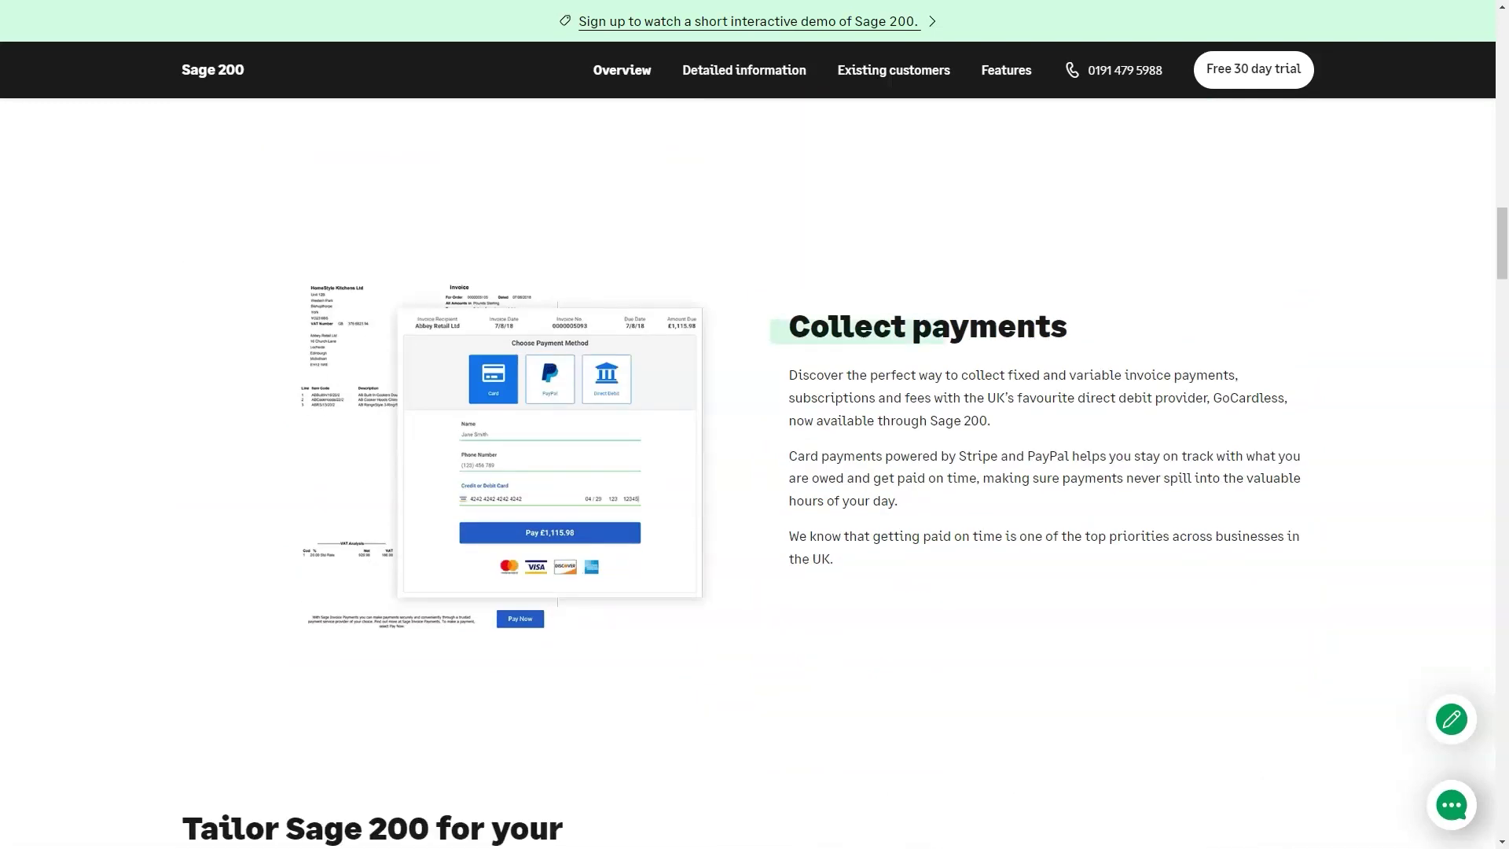
{"action": "scroll", "coordinate": [754, 471], "scroll_direction": "down", "scroll_amount": 4}
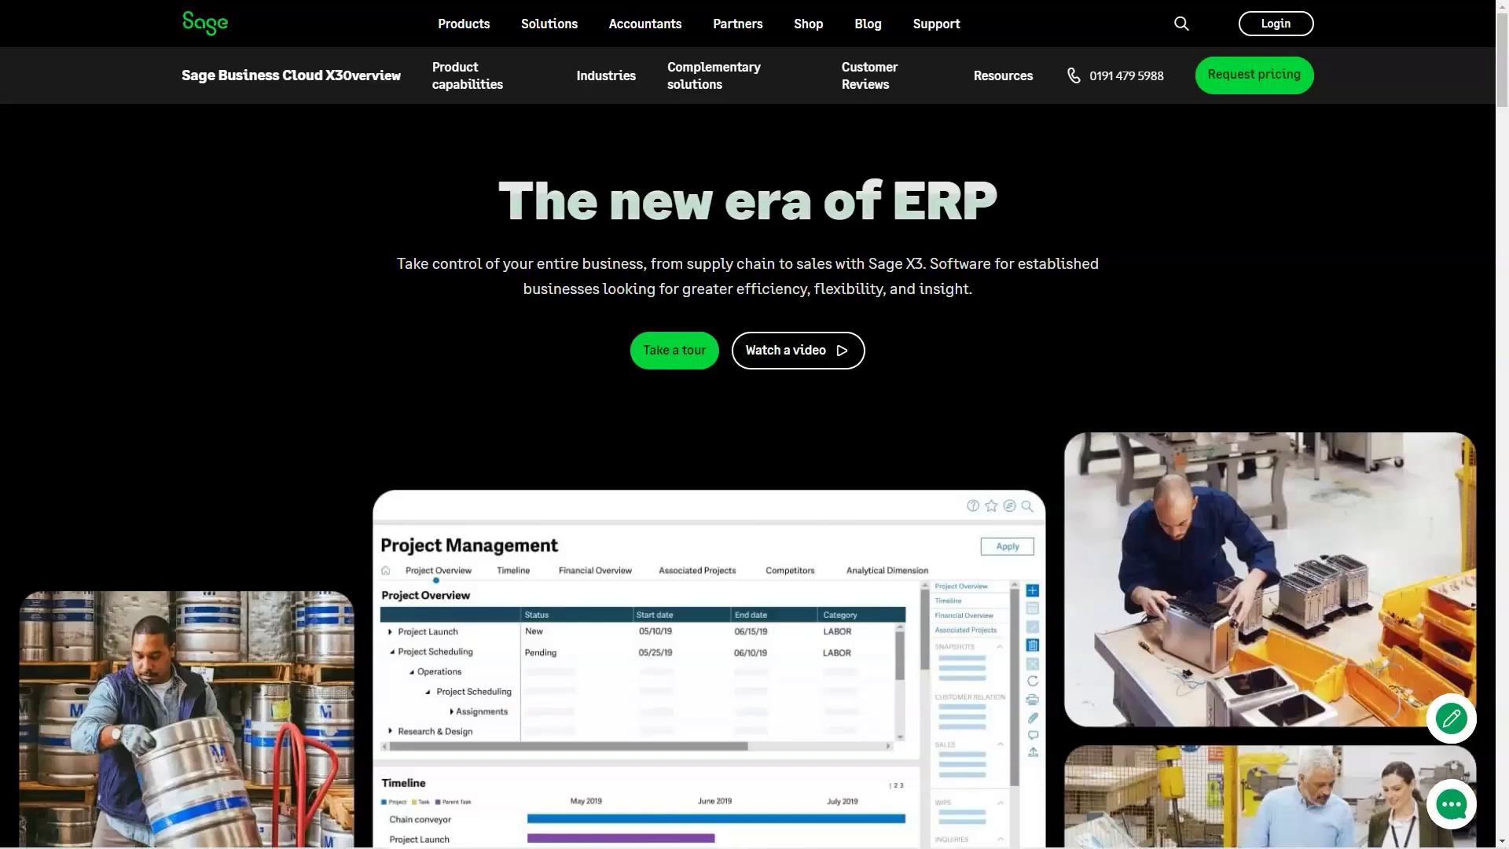
{"action": "scroll", "coordinate": [755, 471], "scroll_direction": "down", "scroll_amount": 4}
{"action": "scroll", "coordinate": [754, 472], "scroll_direction": "down", "scroll_amount": 5}
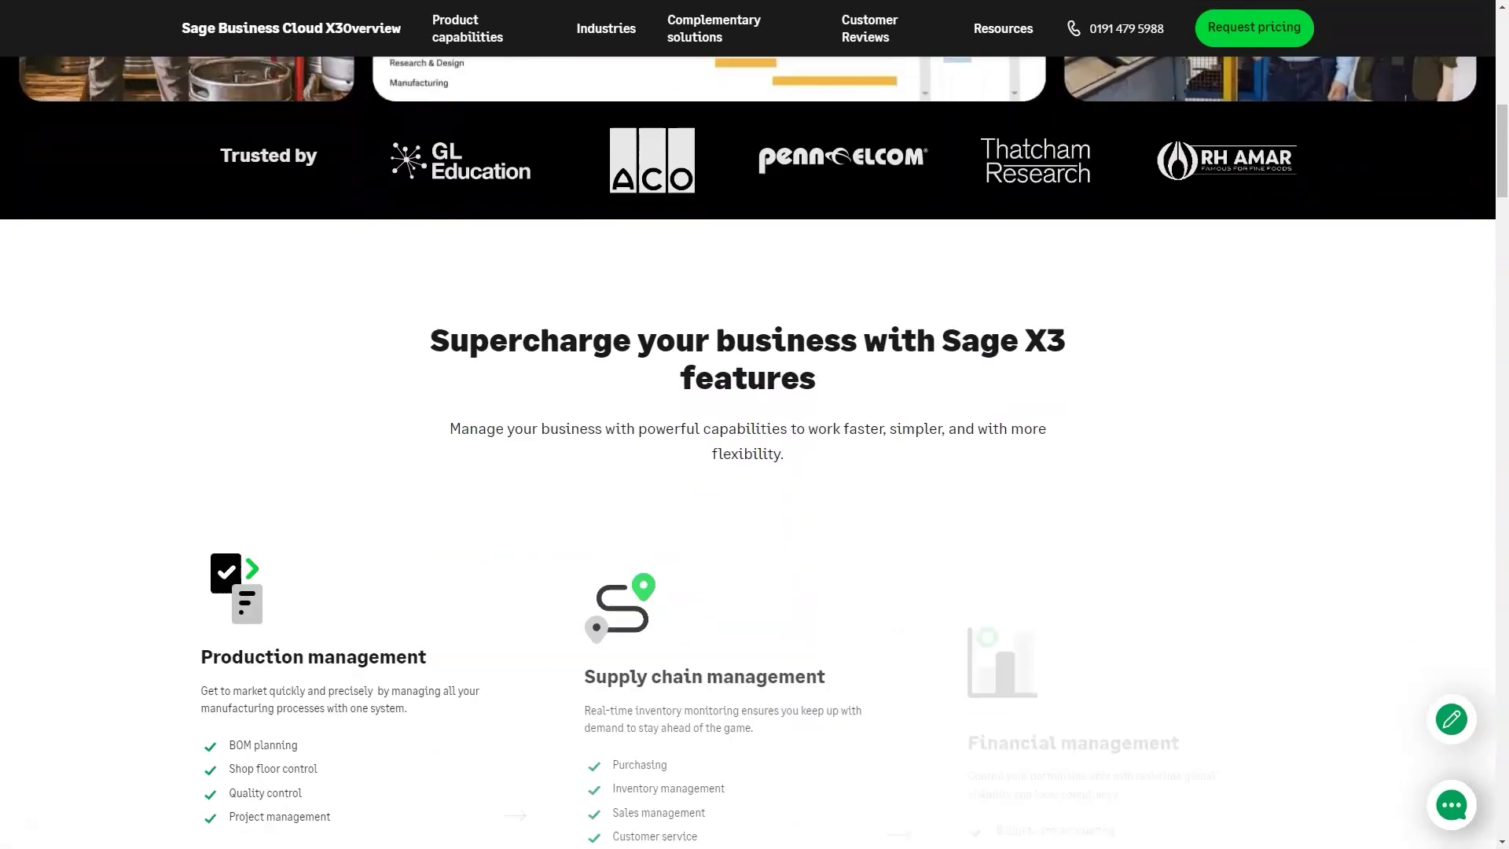